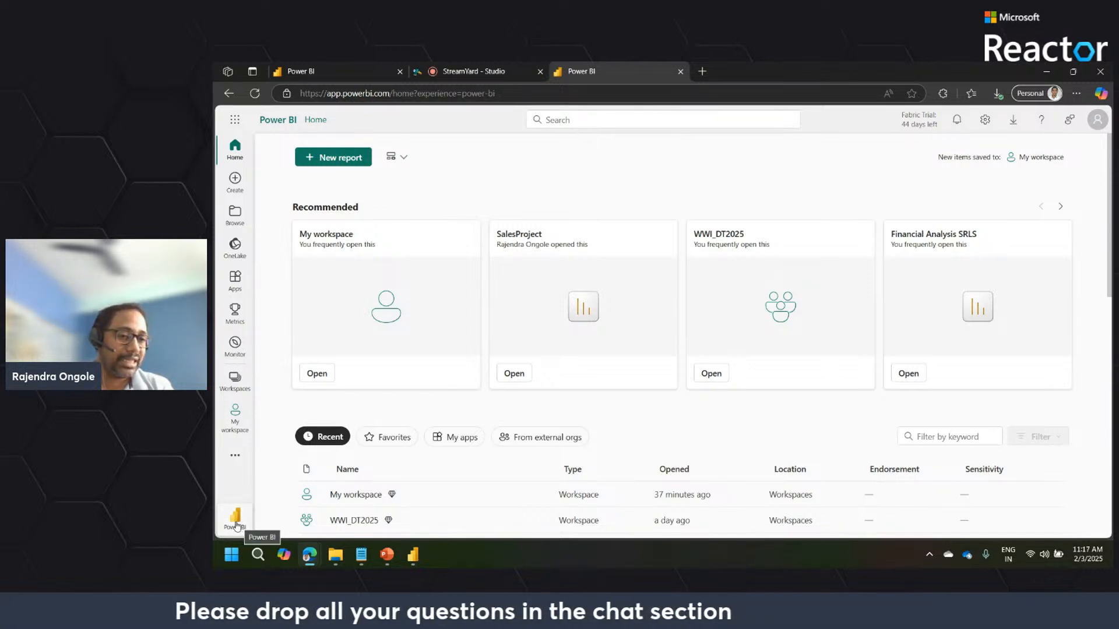
# Switch from the Power BI experience to the Fabric experience.
pyautogui.click(236, 523)
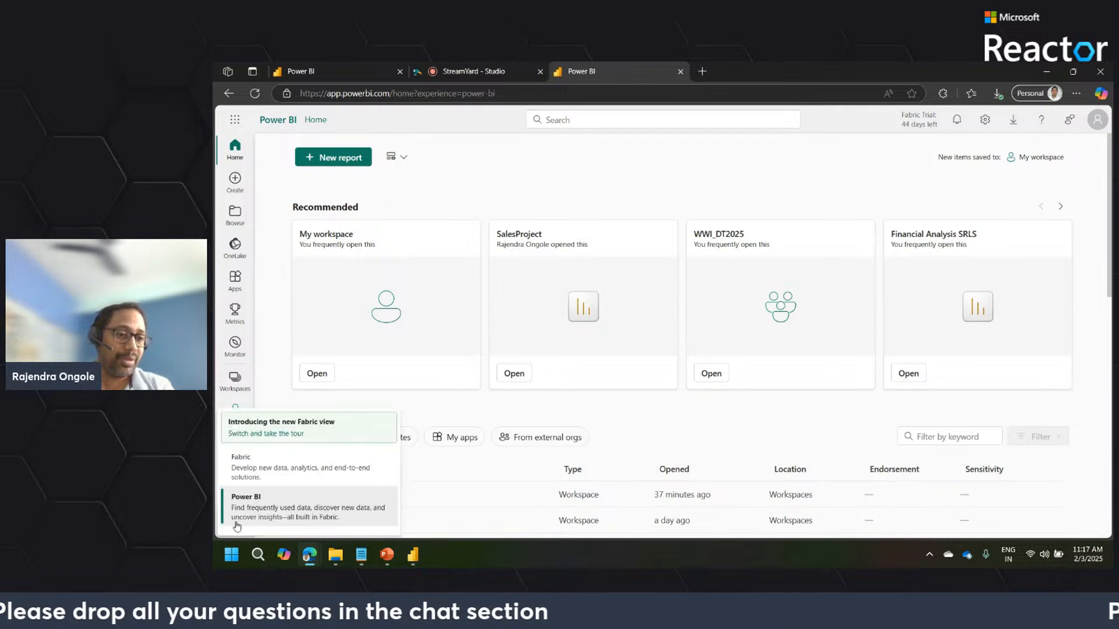
pyautogui.click(265, 475)
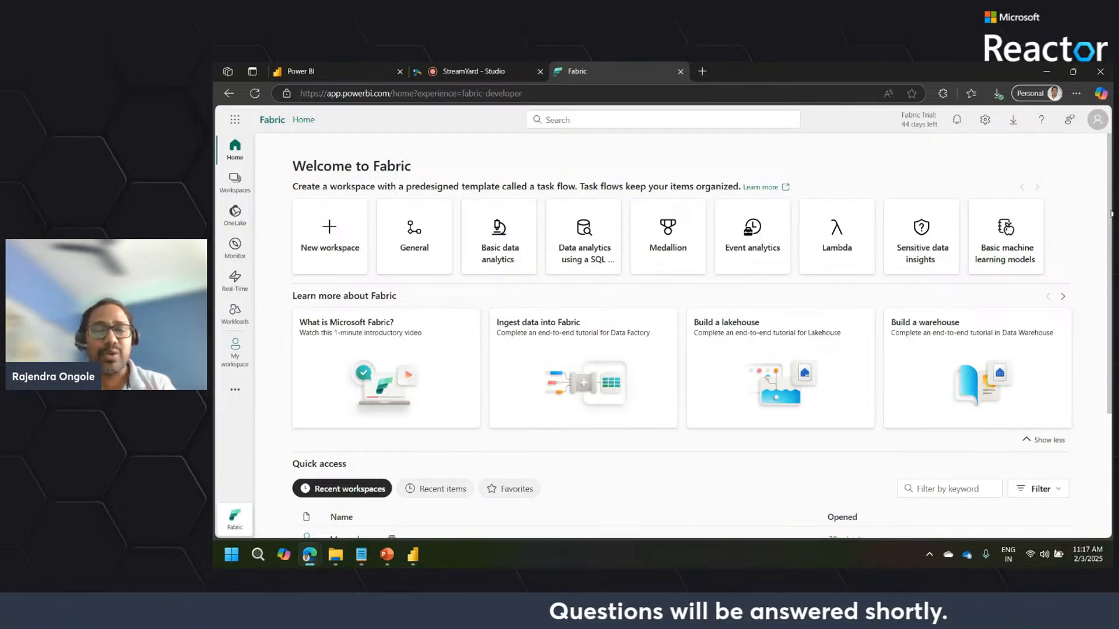
pyautogui.moveTo(1110, 214)
pyautogui.mouseDown()
pyautogui.moveTo(1110, 265)
pyautogui.moveTo(1112, 200)
pyautogui.mouseUp()
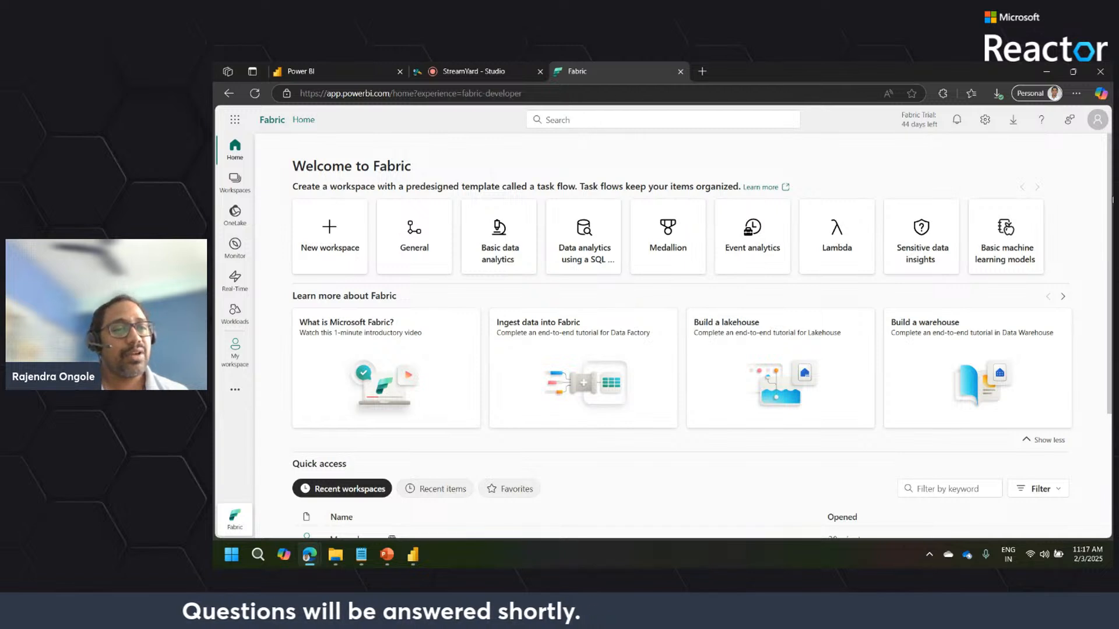
# Start creating a new workspace and name it DataflowDemo.
pyautogui.click(338, 246)
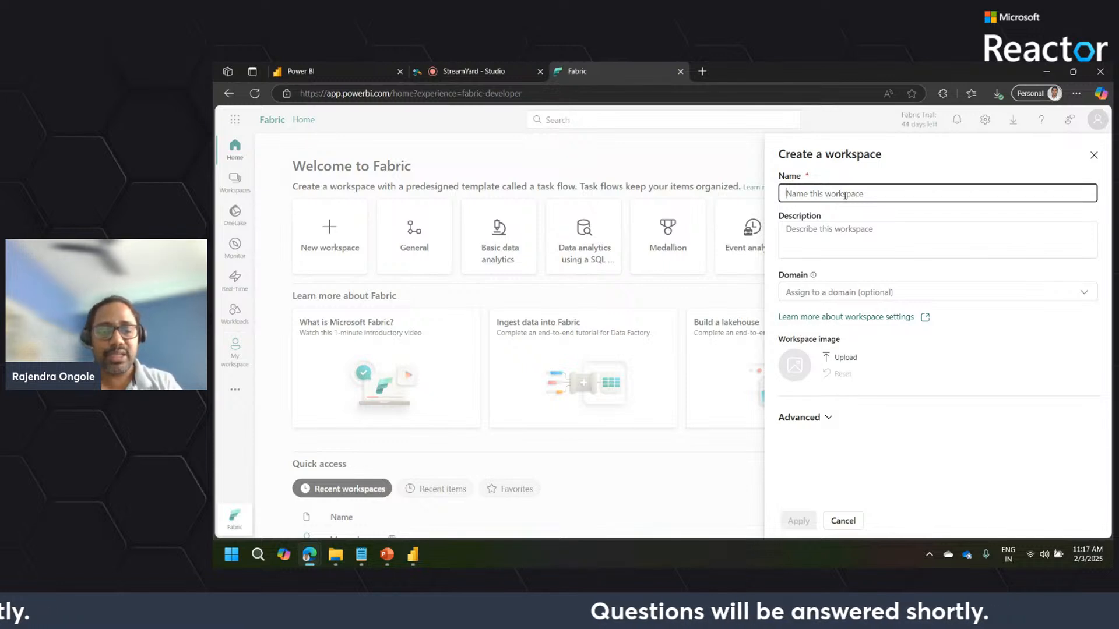
pyautogui.write('Dataflow')
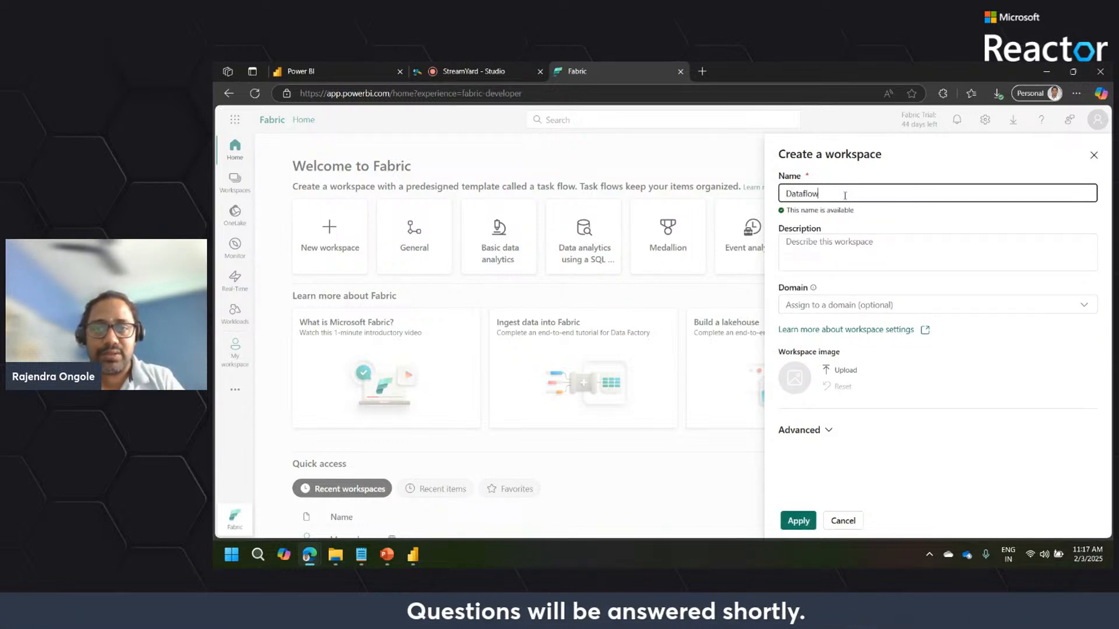
pyautogui.write('Demo')
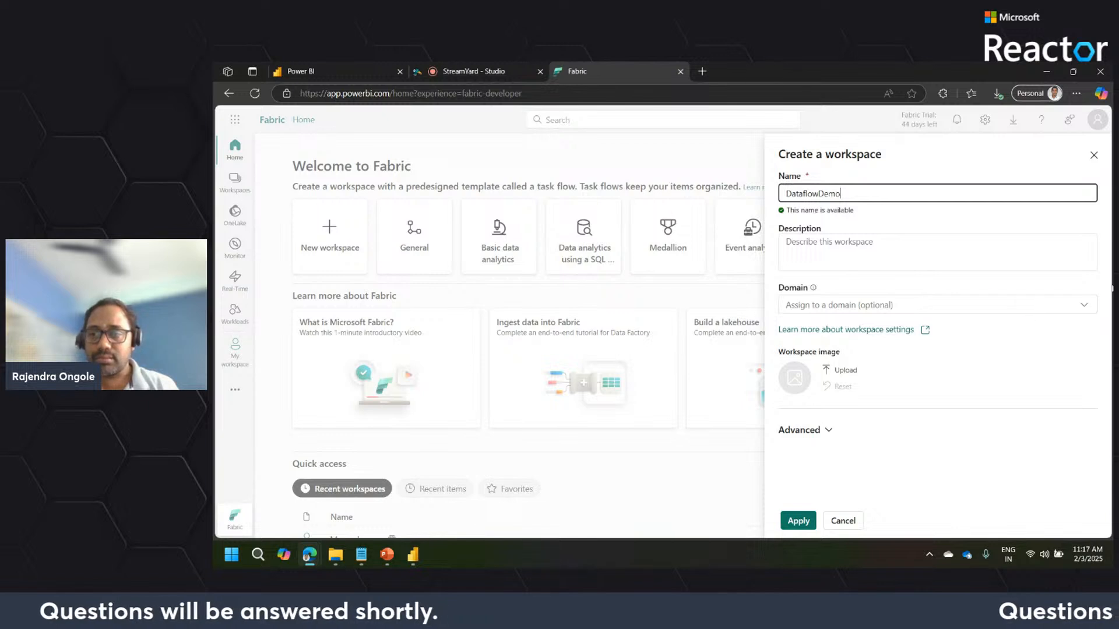
# In the advanced workspace settings, select the large semantic model storage format, keep the Trial license mode, and create the workspace.
pyautogui.click(827, 430)
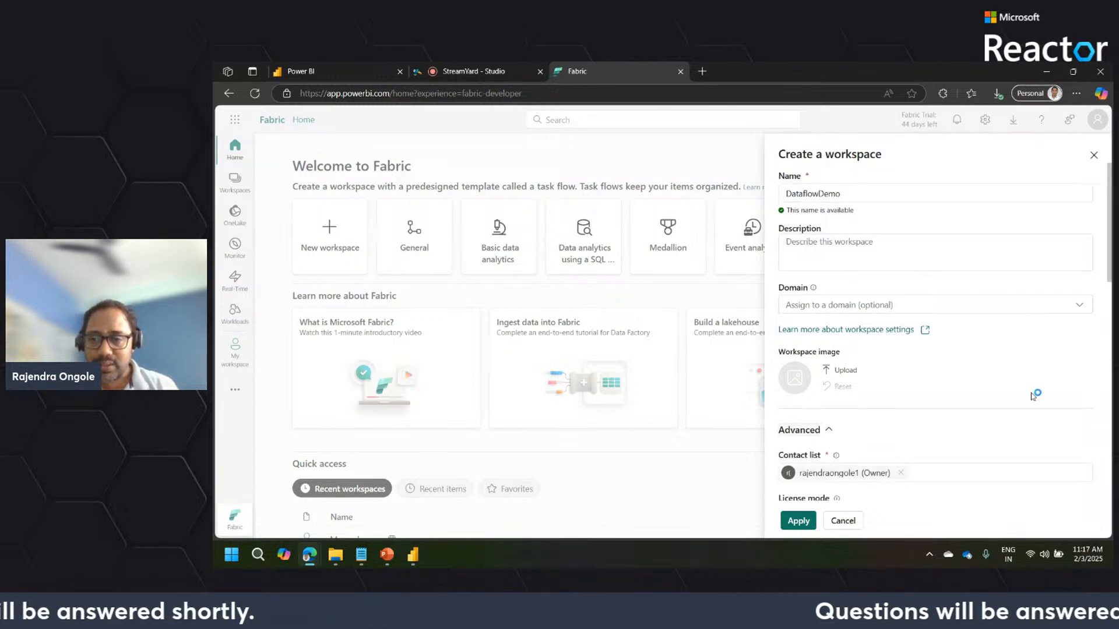
pyautogui.scroll(-2, 1112, 308)
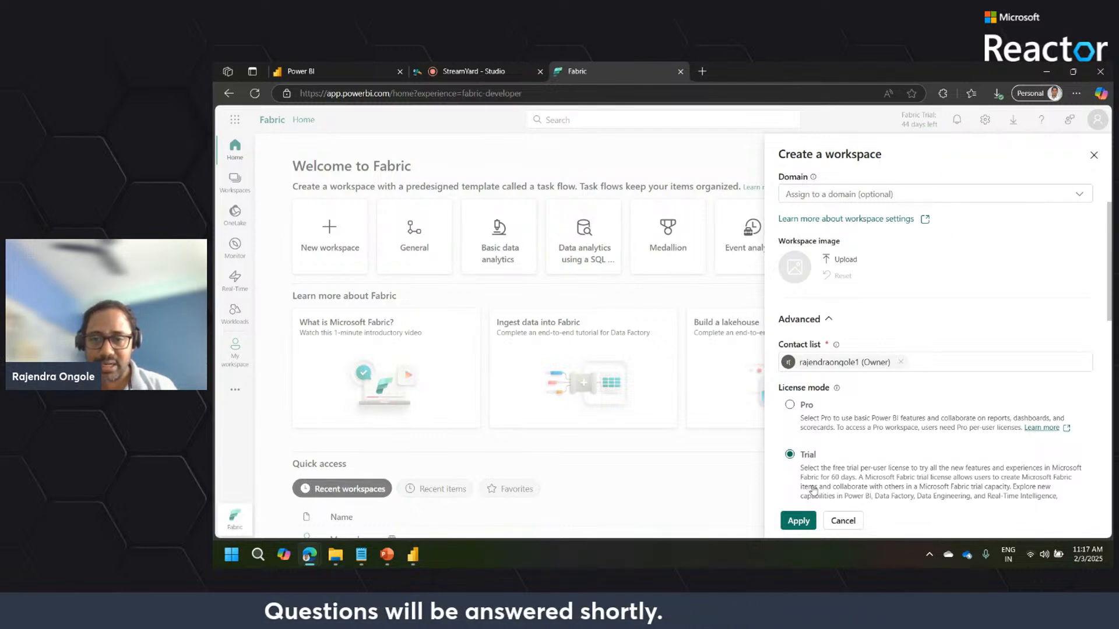
pyautogui.scroll(-2, 813, 491)
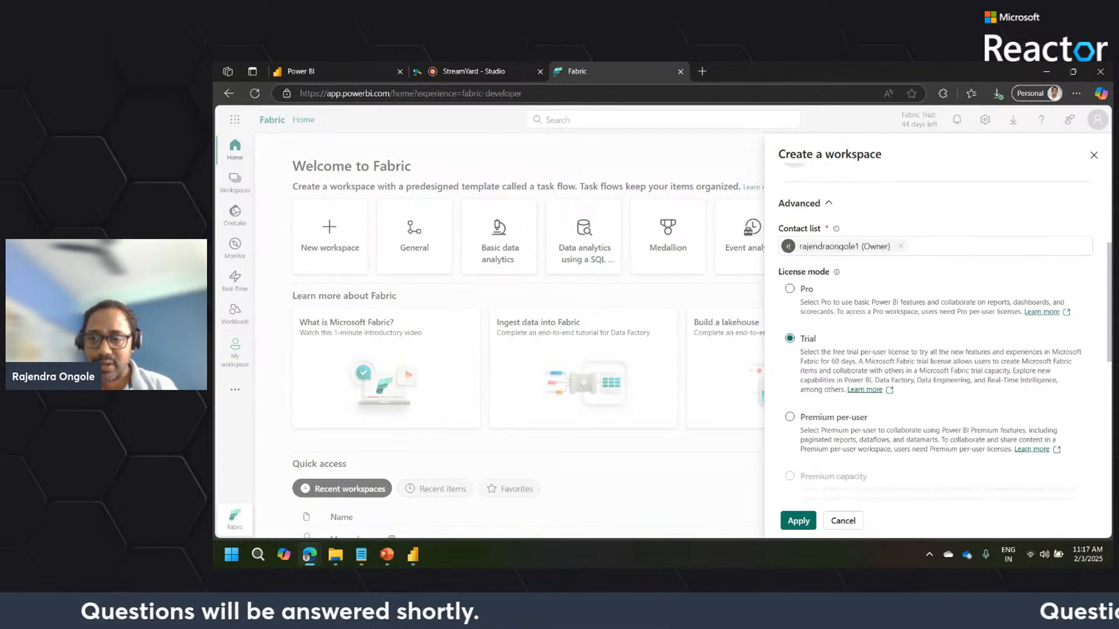
pyautogui.scroll(-5, 935, 338)
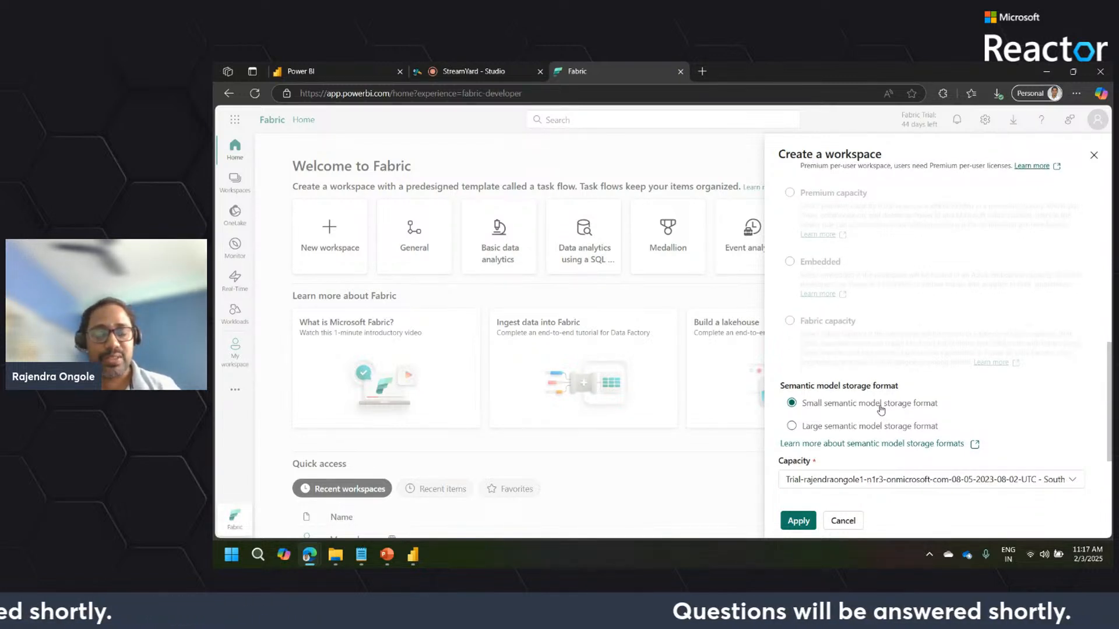
pyautogui.click(837, 431)
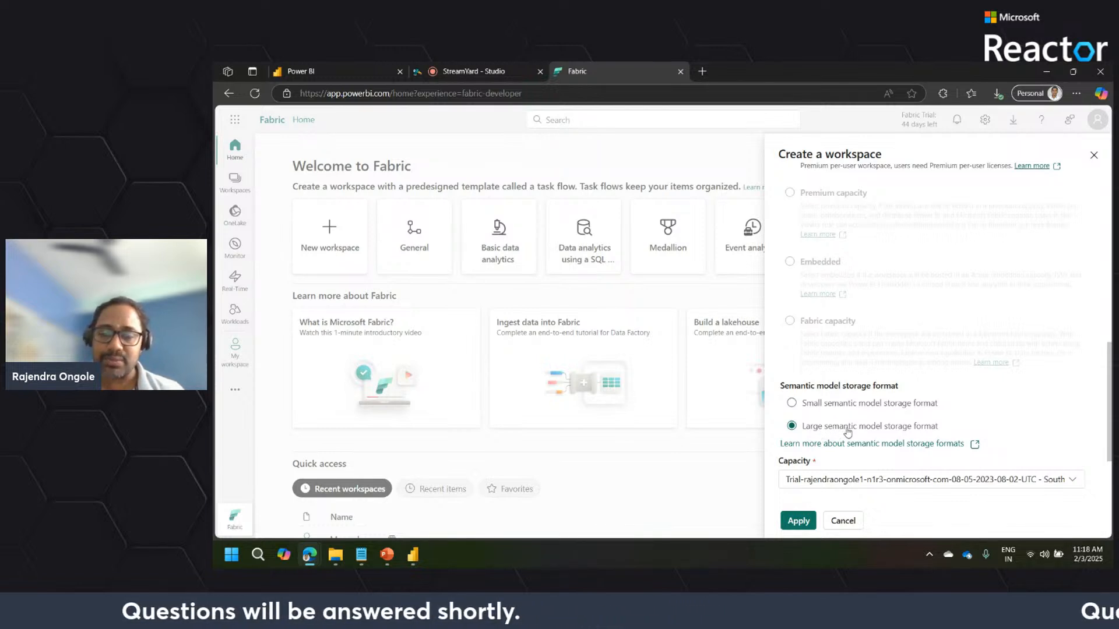
pyautogui.click(801, 520)
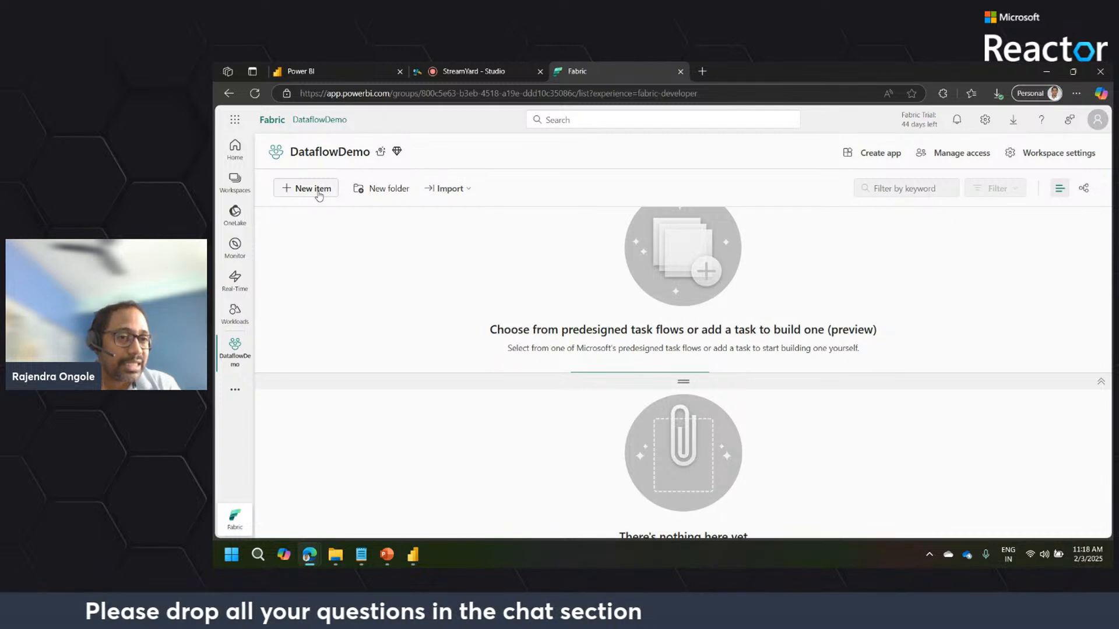
# Add a new lakehouse named DFDemo to the DataflowDemo workspace, without enabling lakehouse schemas.
pyautogui.click(318, 193)
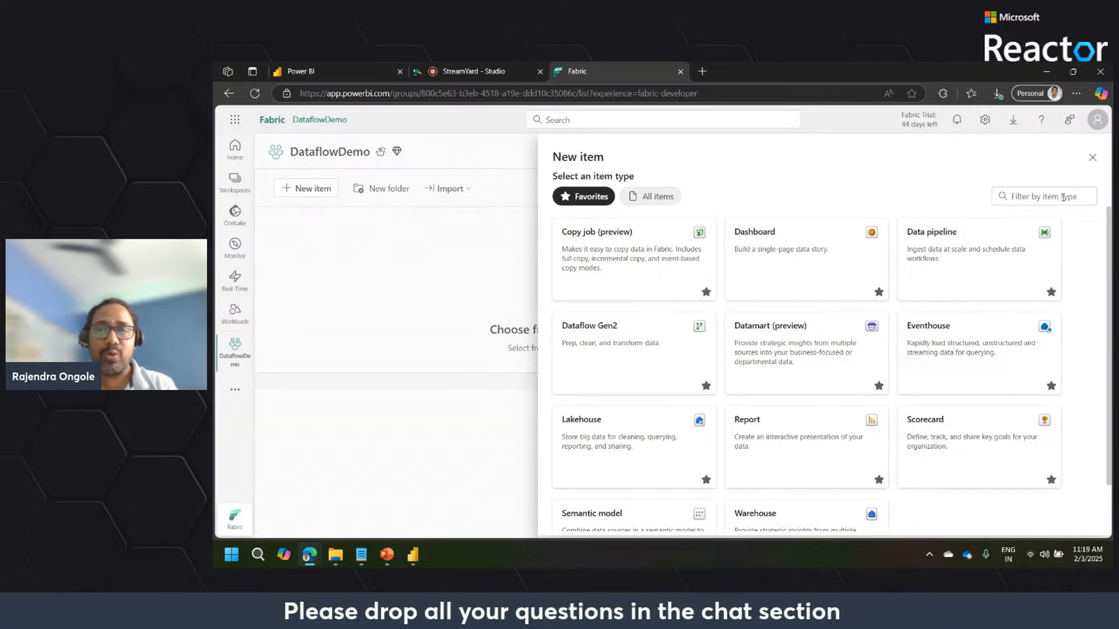
pyautogui.click(1063, 197)
pyautogui.write('lake')
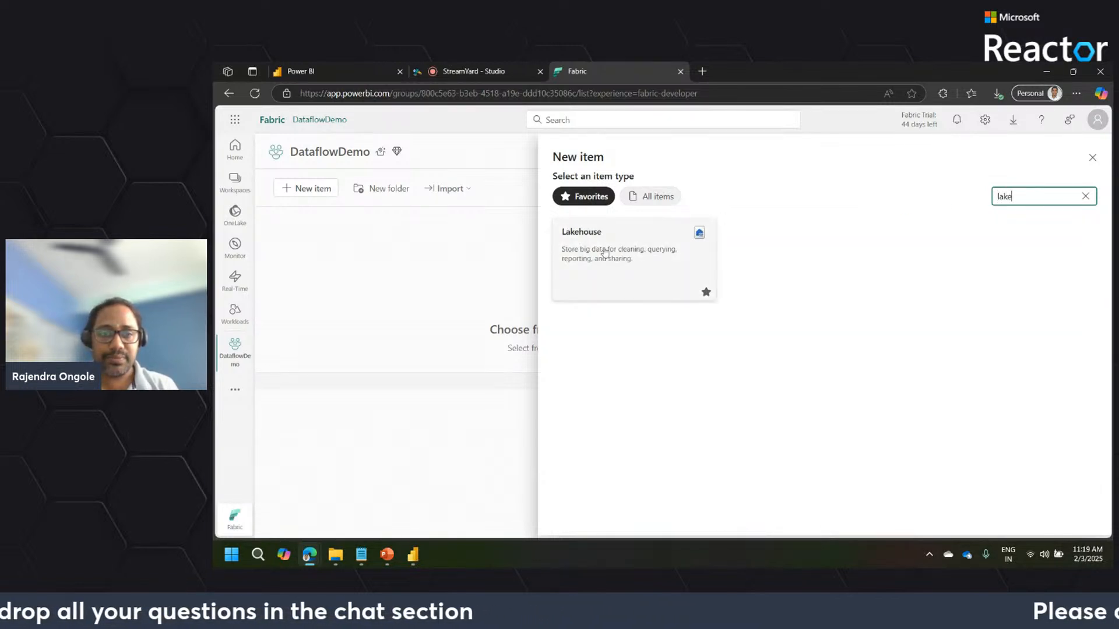
pyautogui.click(604, 252)
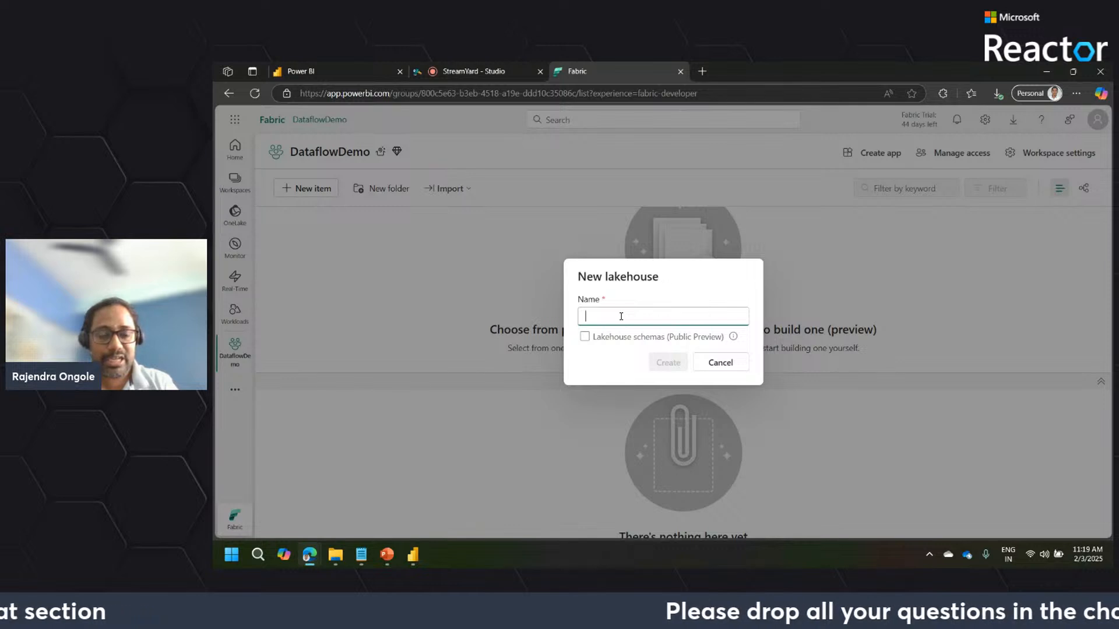
pyautogui.write('De')
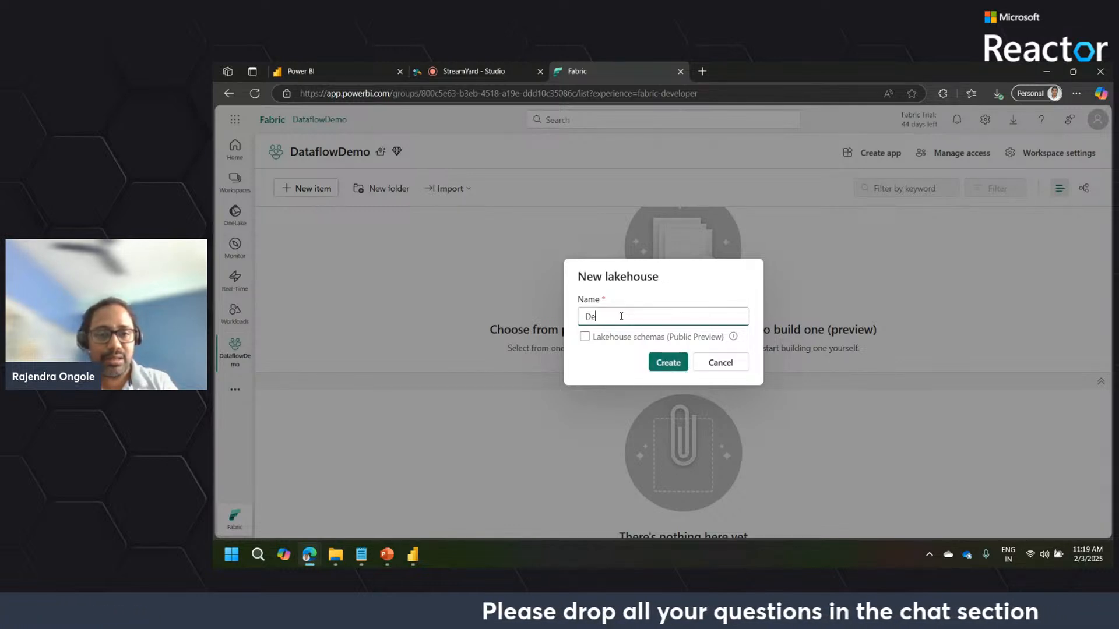
pyautogui.press('BackSpace')
pyautogui.press('BackSpace')
pyautogui.write('DFDemo')
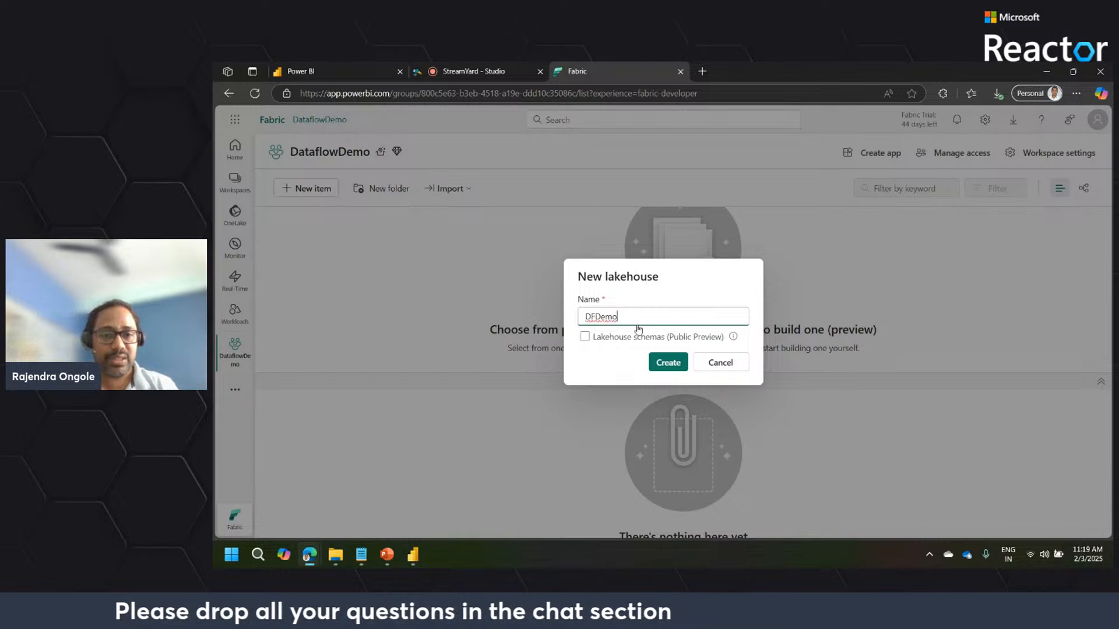
pyautogui.click(668, 364)
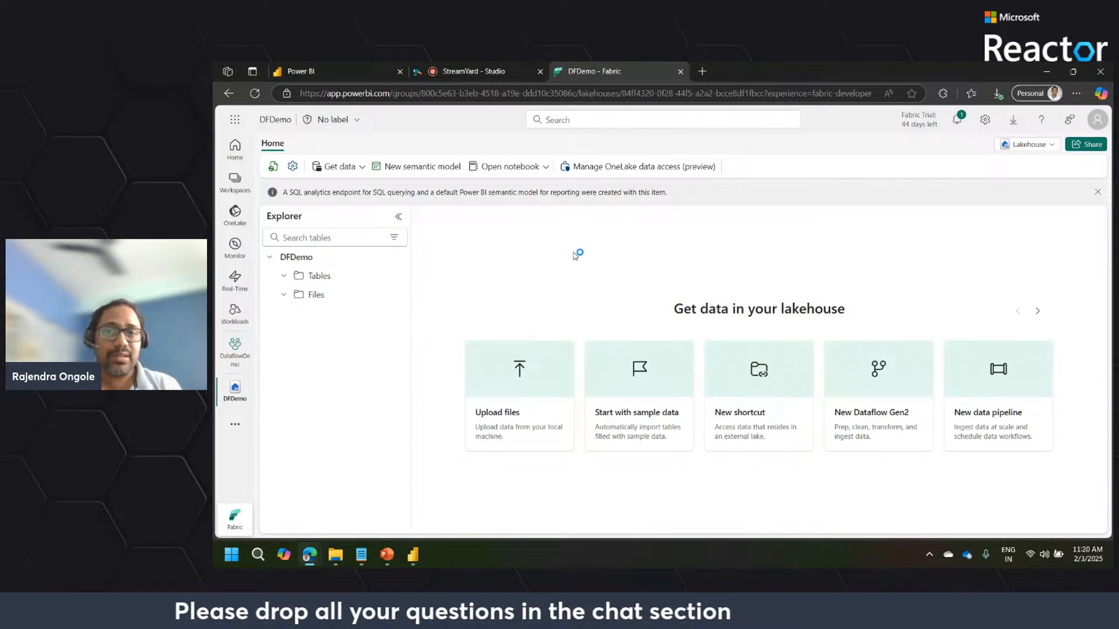
# Examine the lakehouse's view modes and the internal and external sources offered for a new shortcut, without creating one.
pyautogui.click(1048, 145)
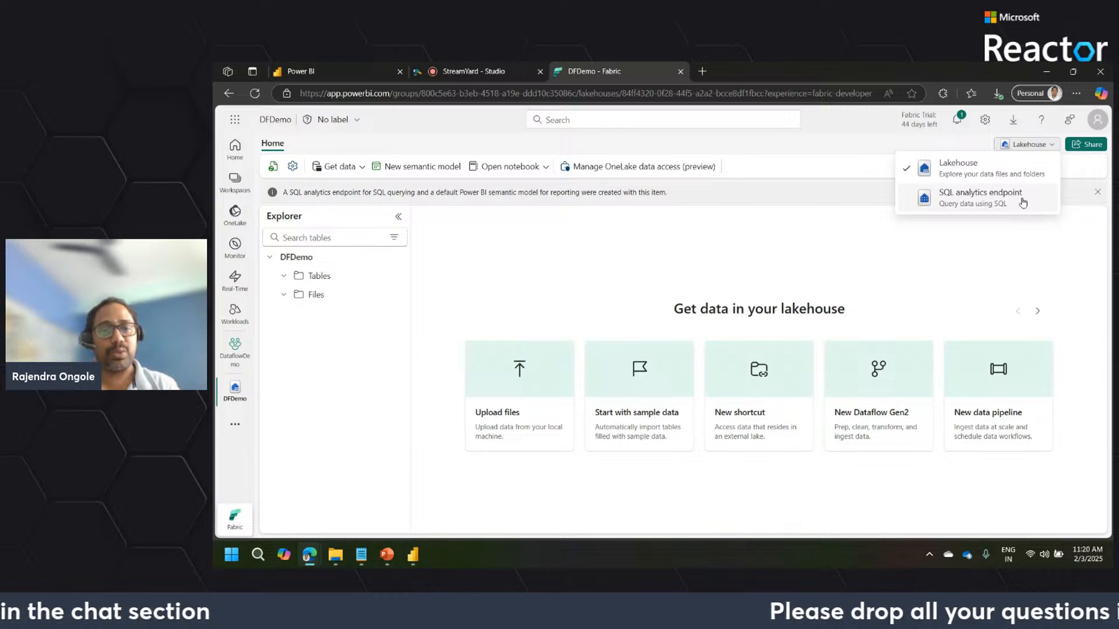
pyautogui.click(775, 280)
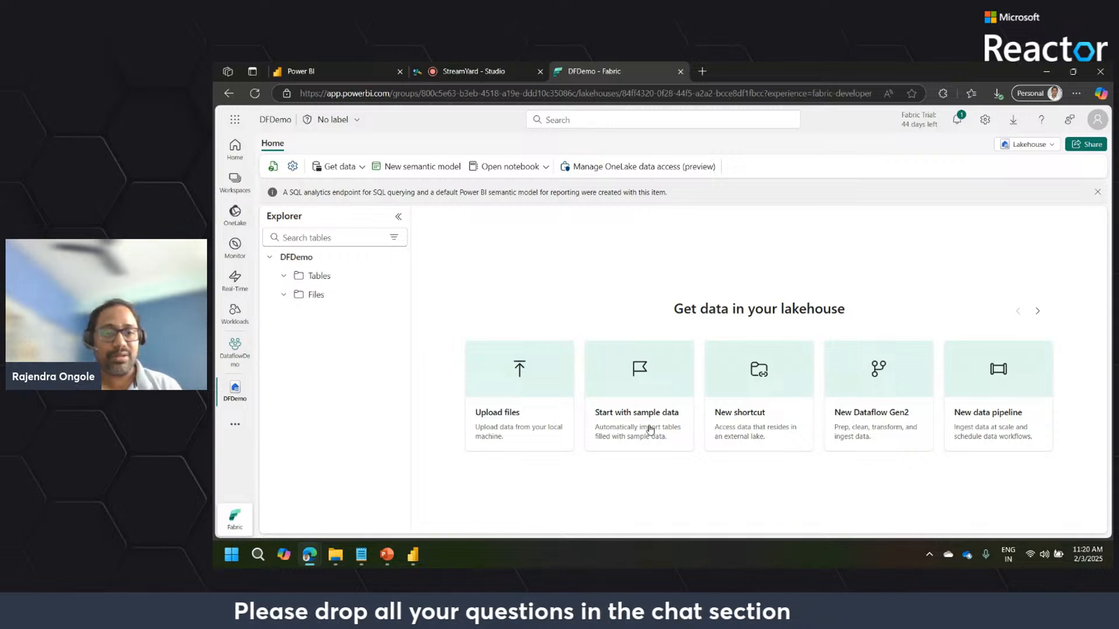
pyautogui.click(756, 423)
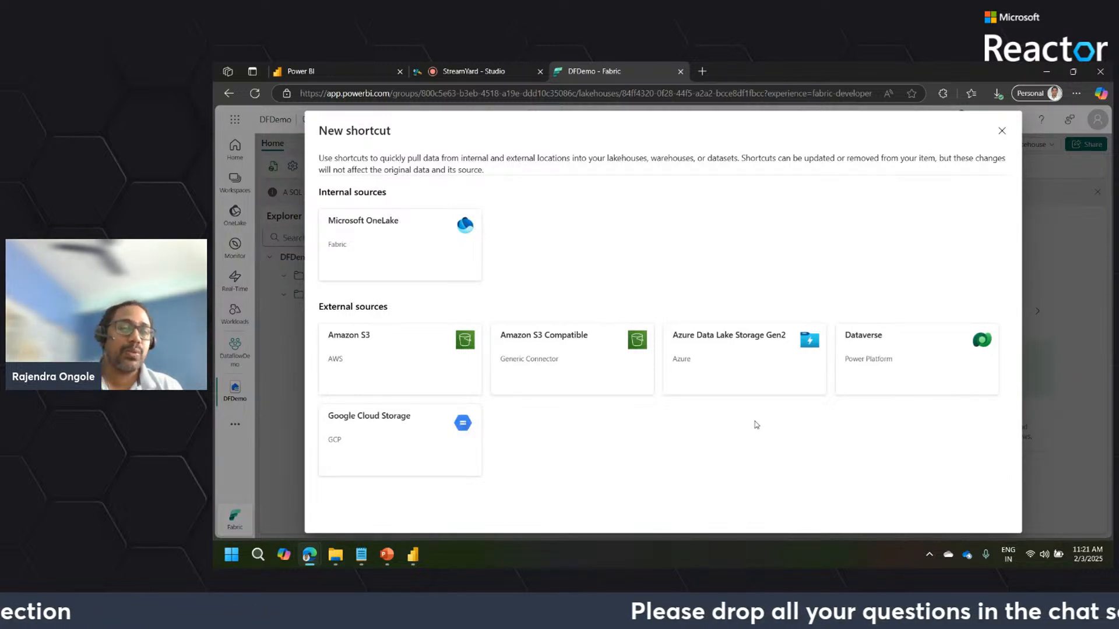
pyautogui.click(410, 242)
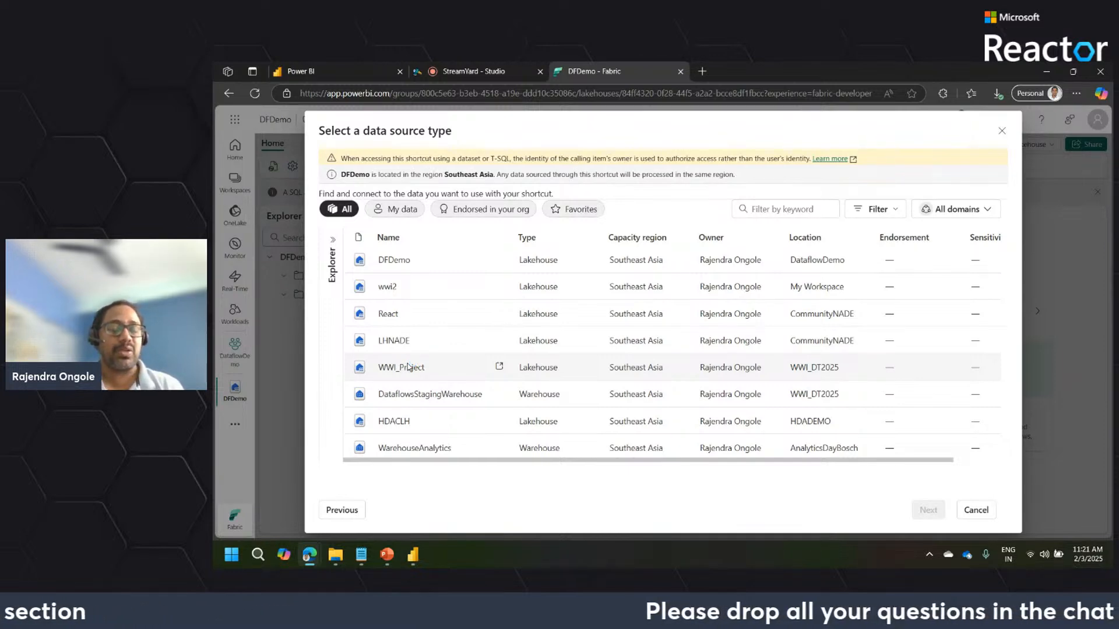
pyautogui.click(977, 510)
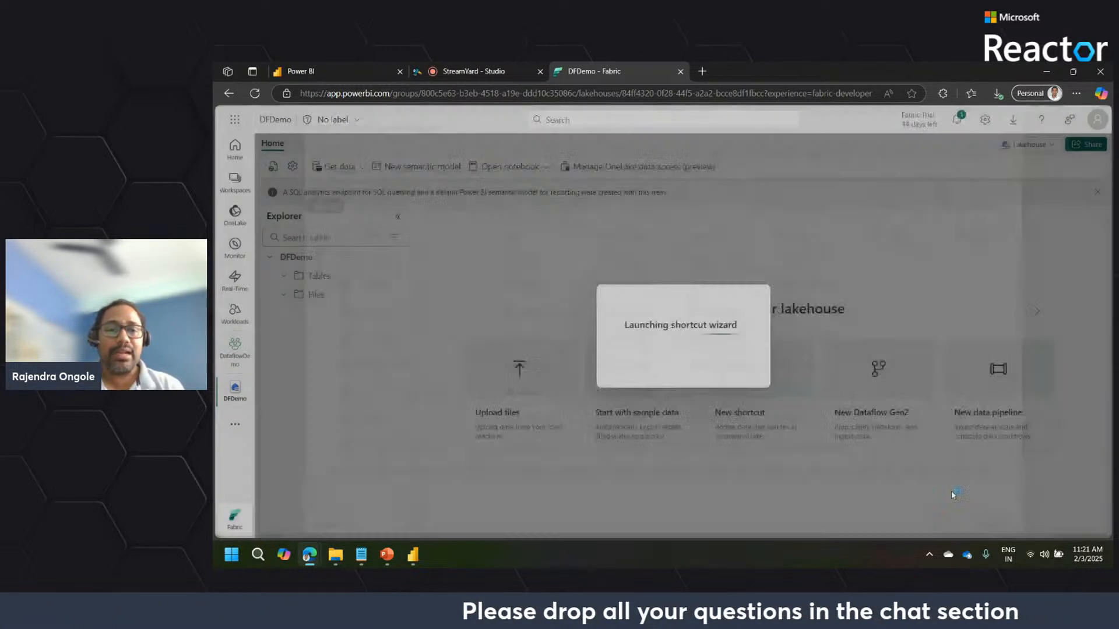
pyautogui.click(746, 391)
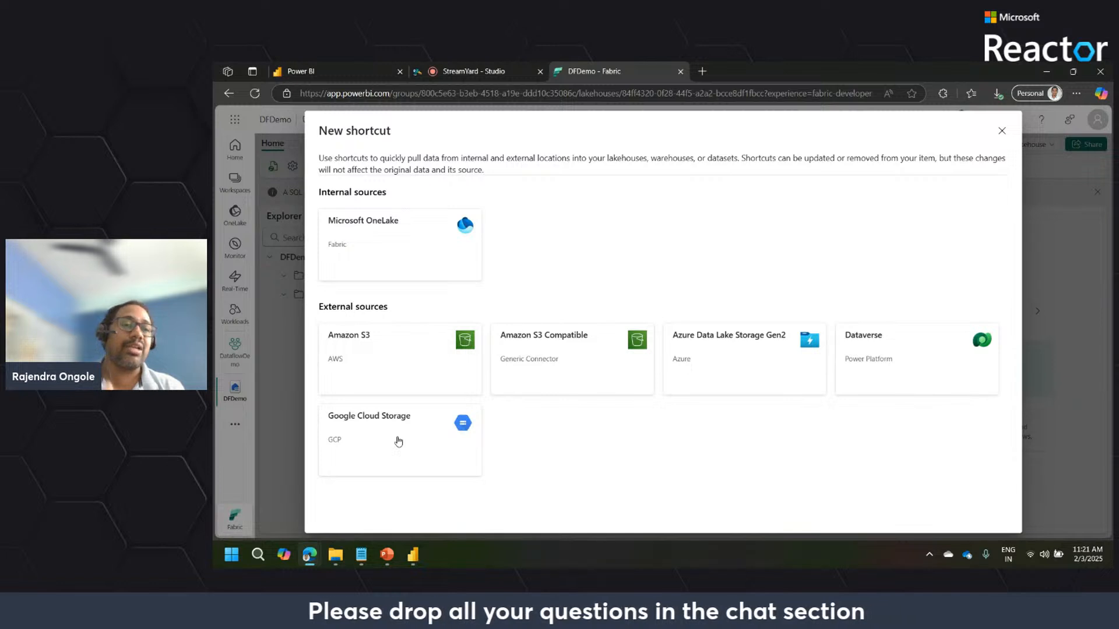
pyautogui.click(1002, 131)
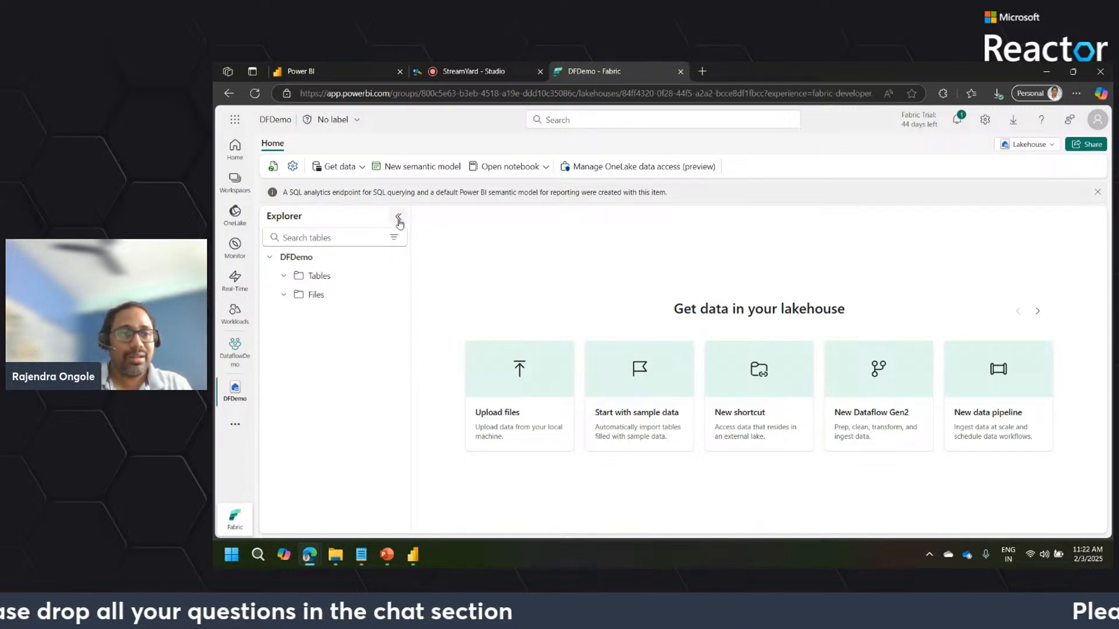
# Review all the options for getting data into the DFDemo lakehouse.
pyautogui.click(362, 169)
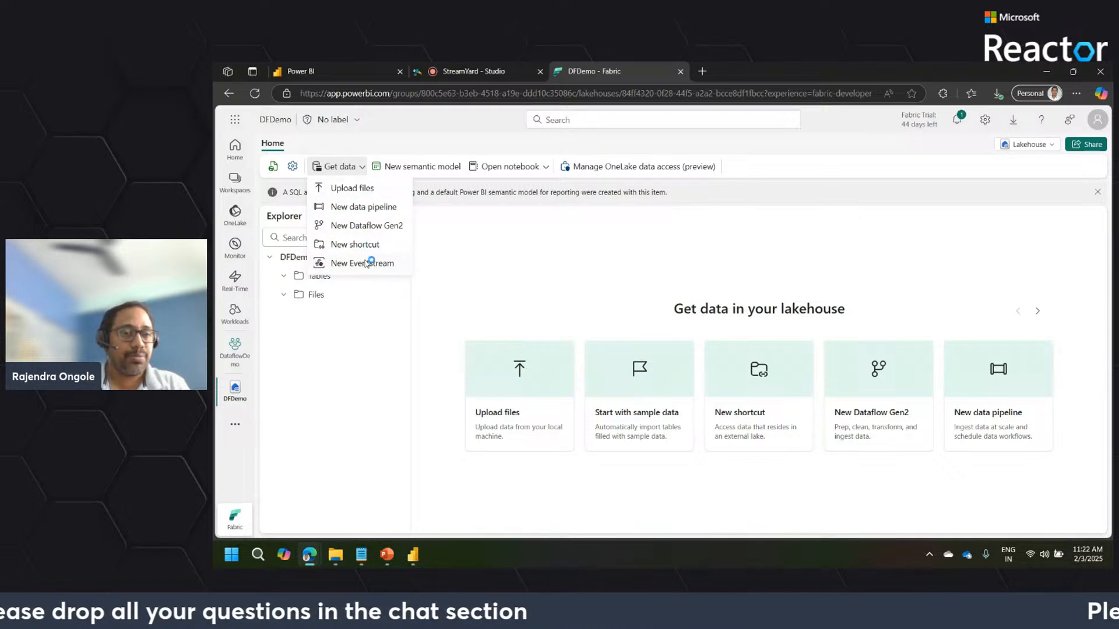
pyautogui.click(843, 286)
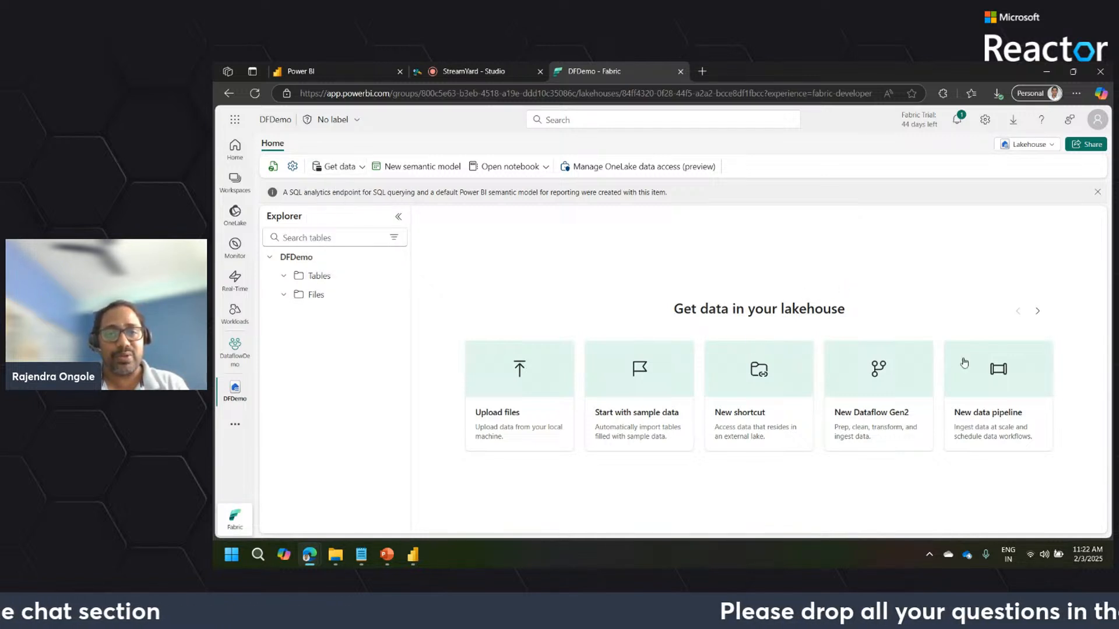
pyautogui.click(1037, 311)
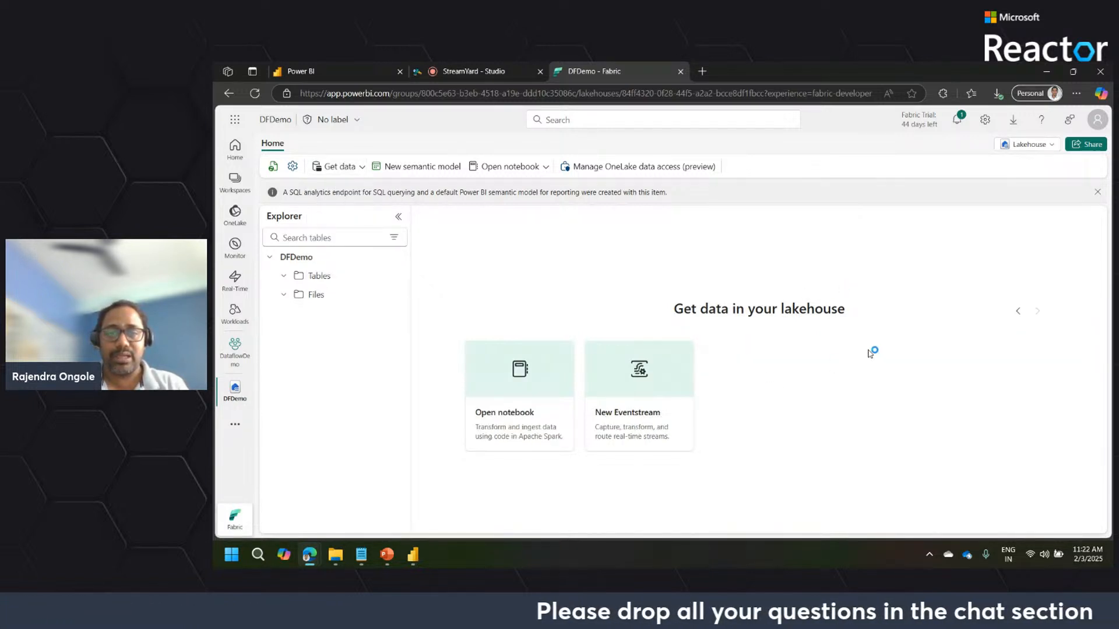
pyautogui.click(1018, 312)
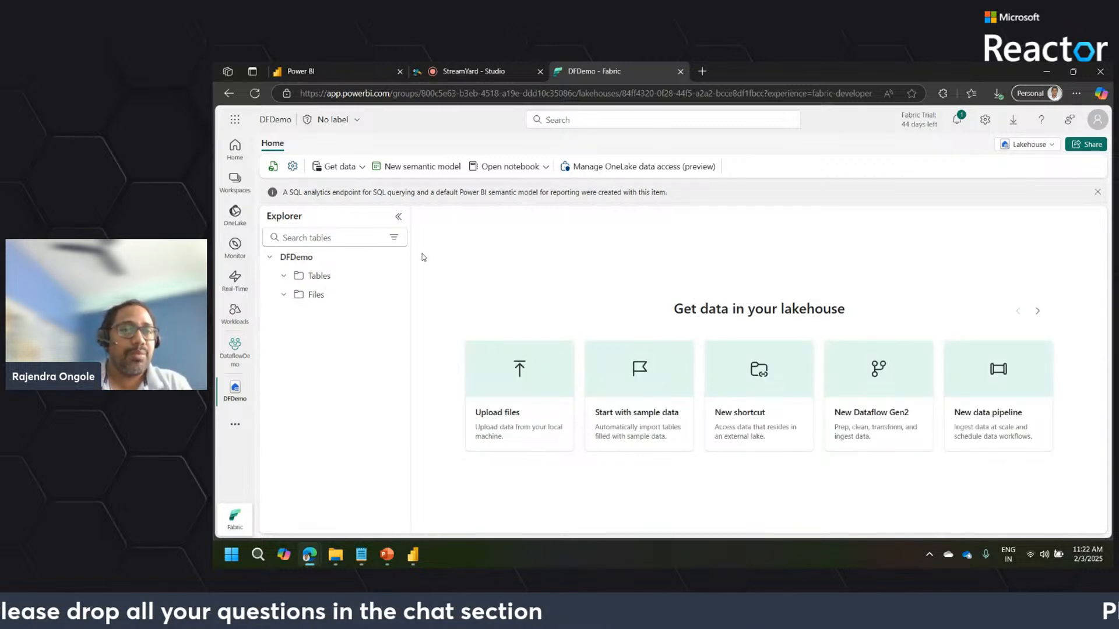
# Create a new Dataflow Gen2 from the lakehouse and check the orders file in File Explorer's DataflowGen2 folder, returning to the browser.
pyautogui.click(356, 167)
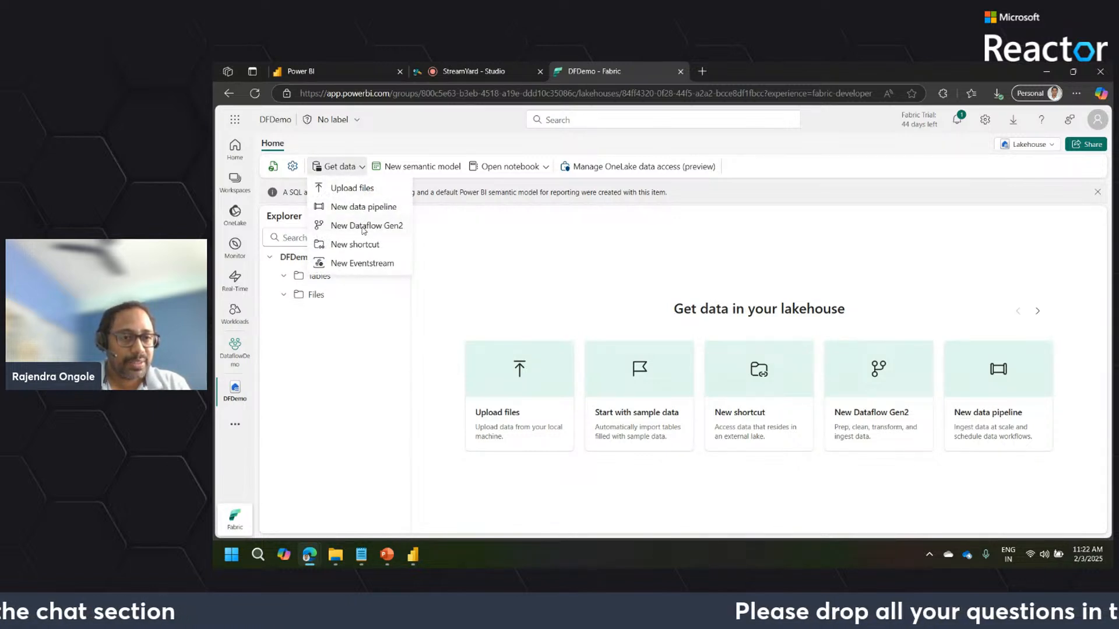
pyautogui.click(363, 228)
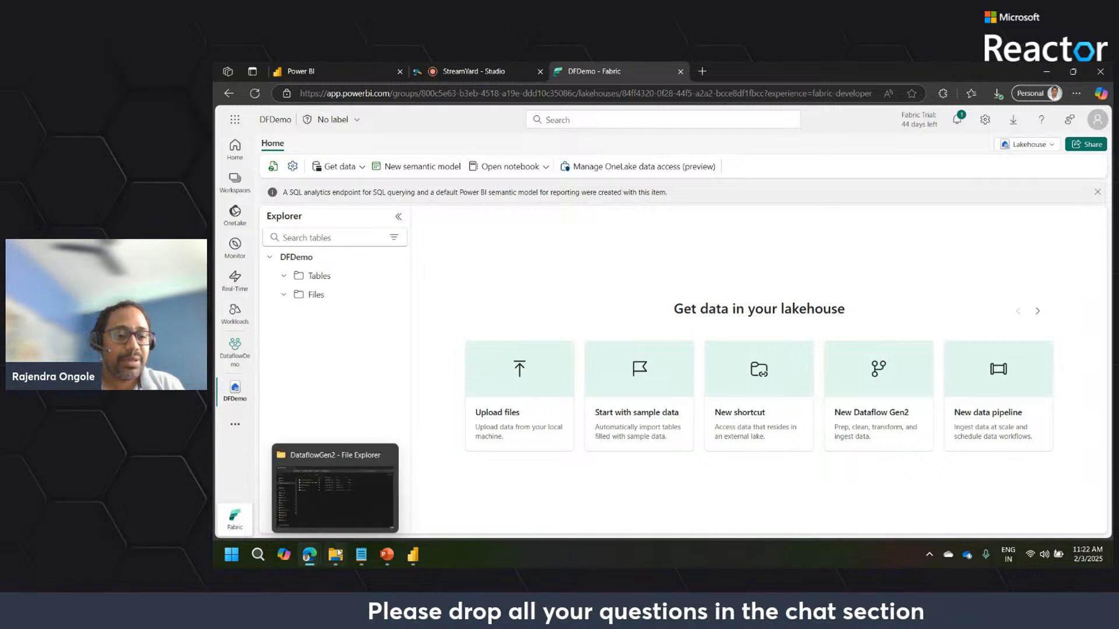
pyautogui.moveTo(335, 554)
pyautogui.click(340, 497)
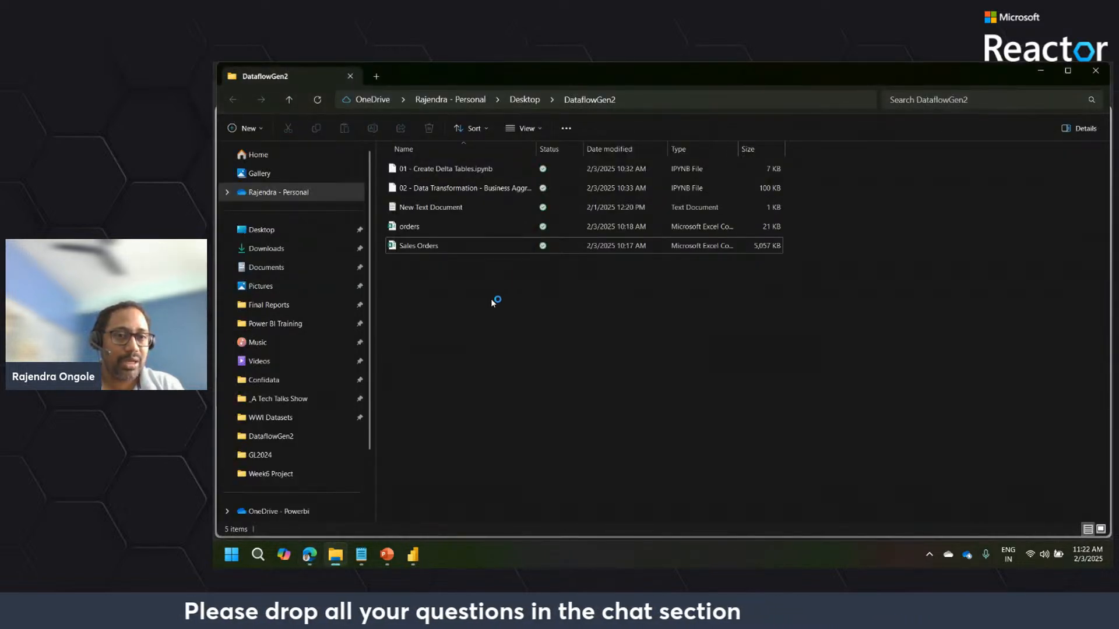
pyautogui.click(415, 228)
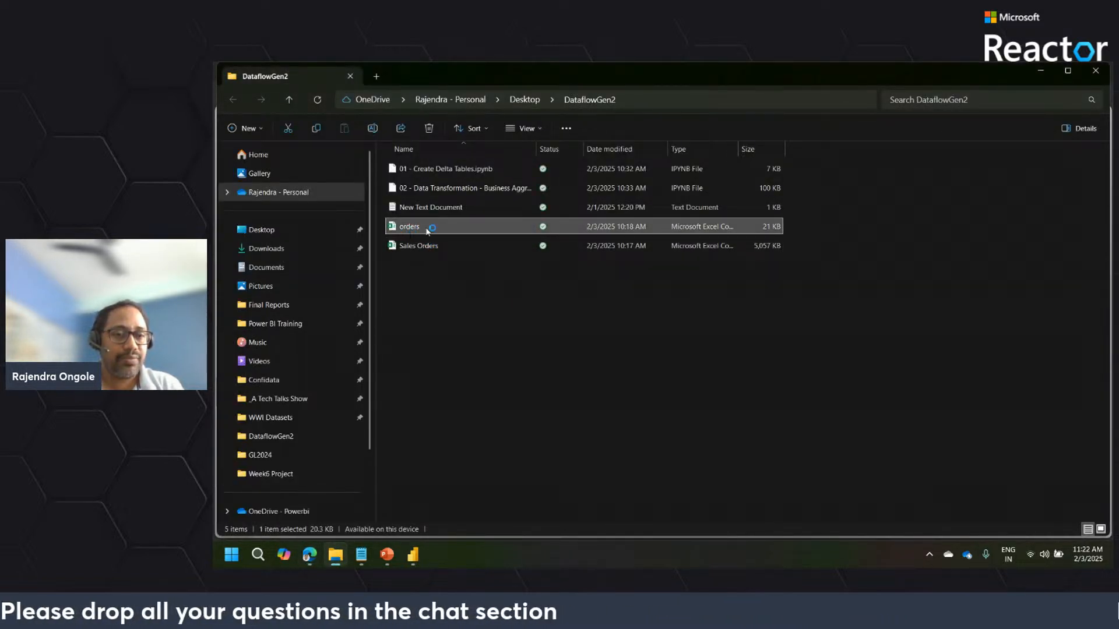
pyautogui.click(1040, 70)
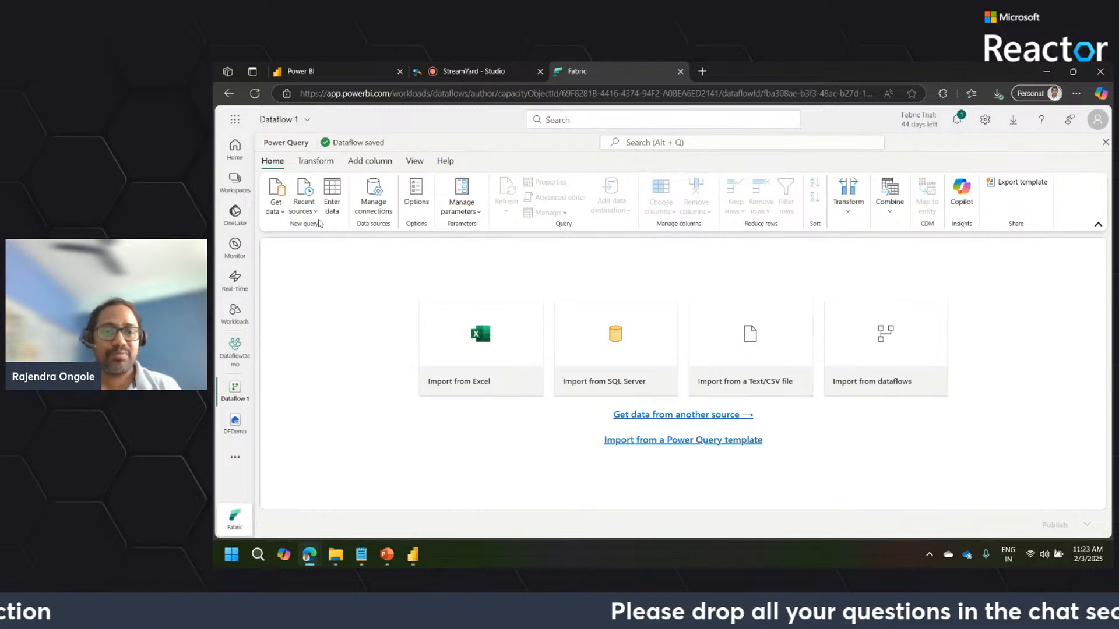
# Examine the full list of new data source connectors offered for the dataflow, without choosing one.
pyautogui.click(282, 214)
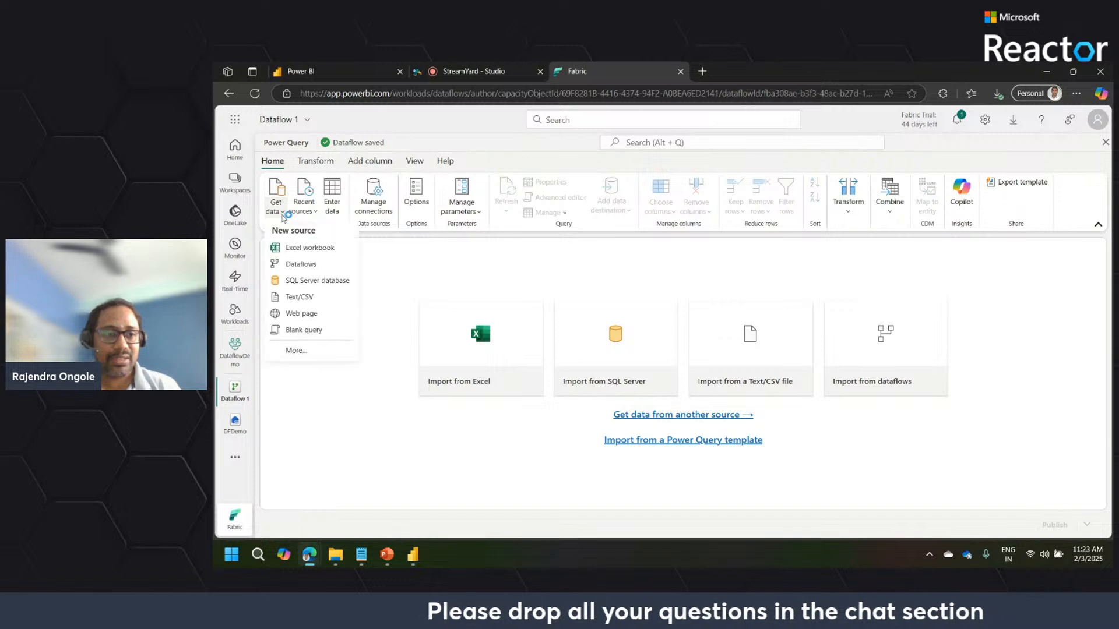
pyautogui.click(296, 351)
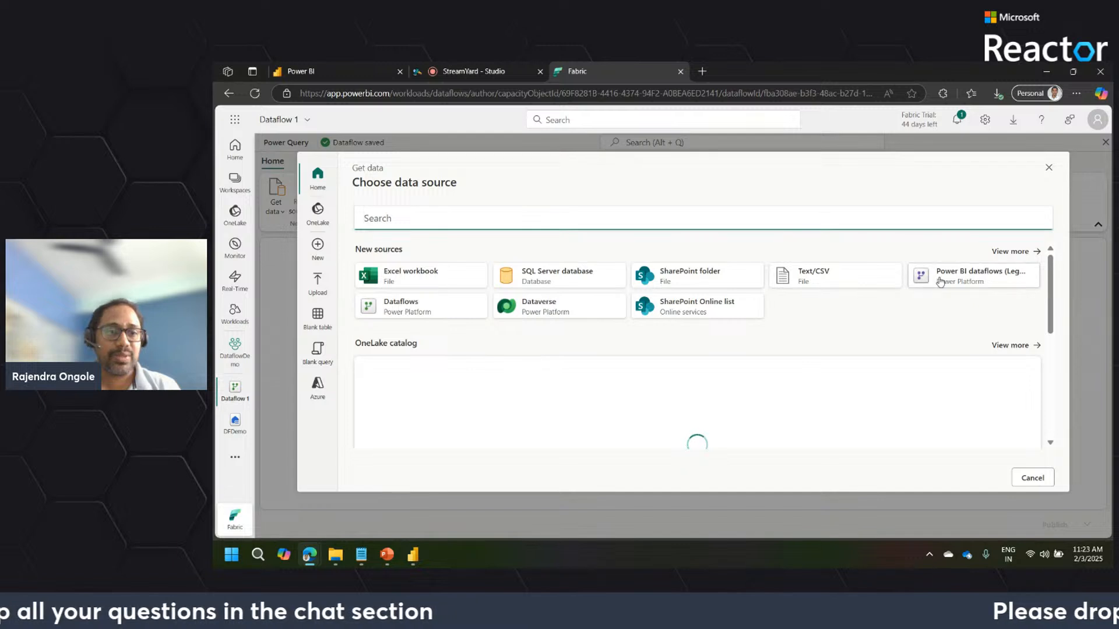
pyautogui.click(1017, 253)
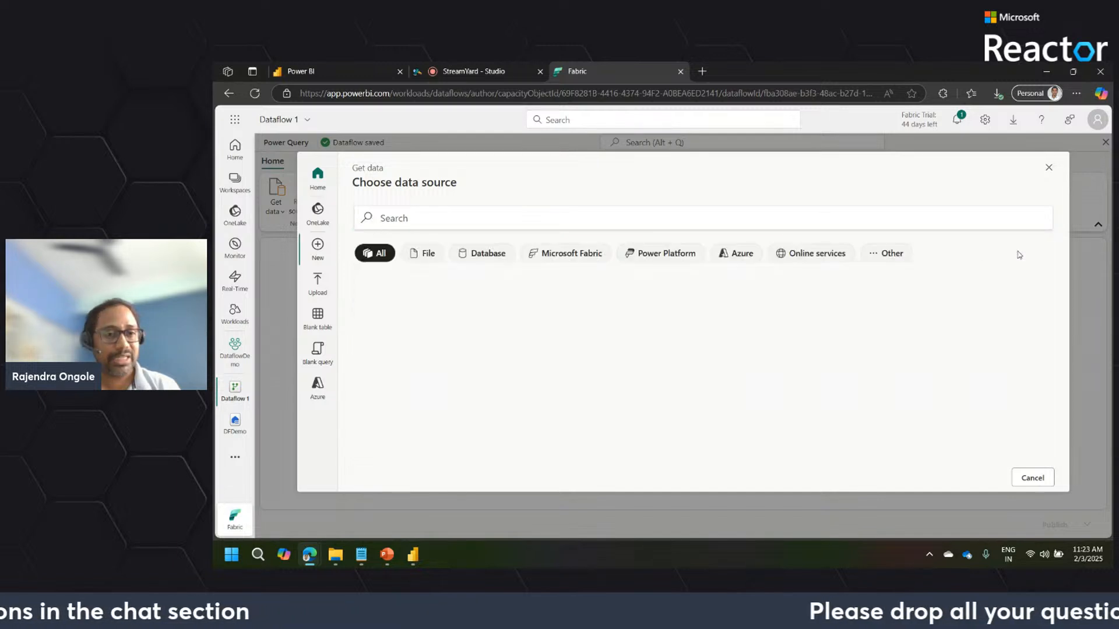
pyautogui.scroll(-1, 1049, 296)
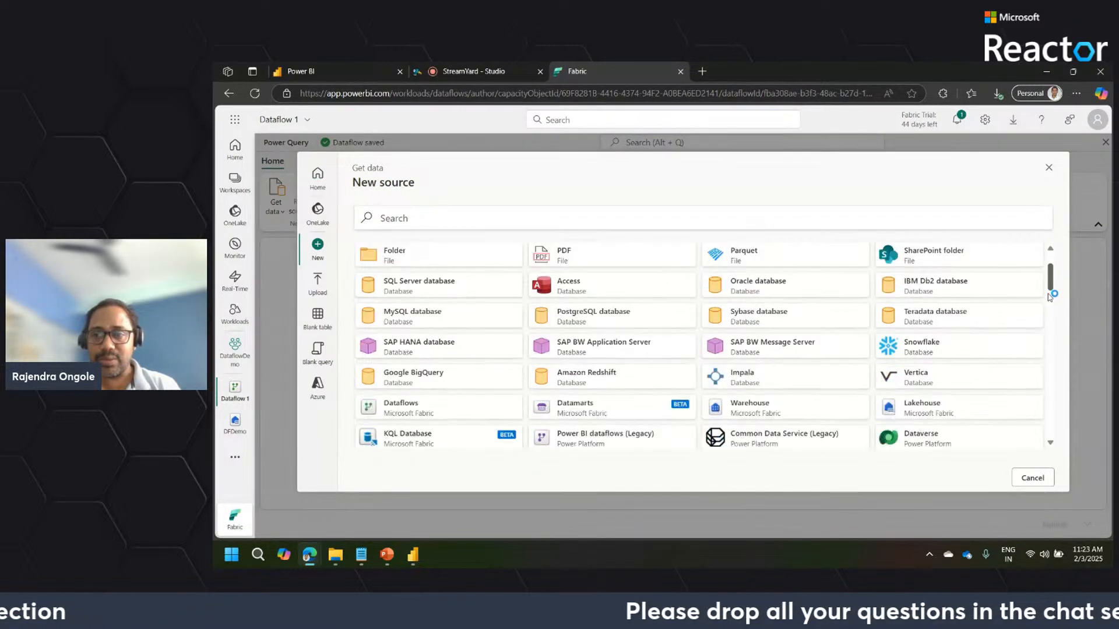
pyautogui.scroll(-3, 1048, 296)
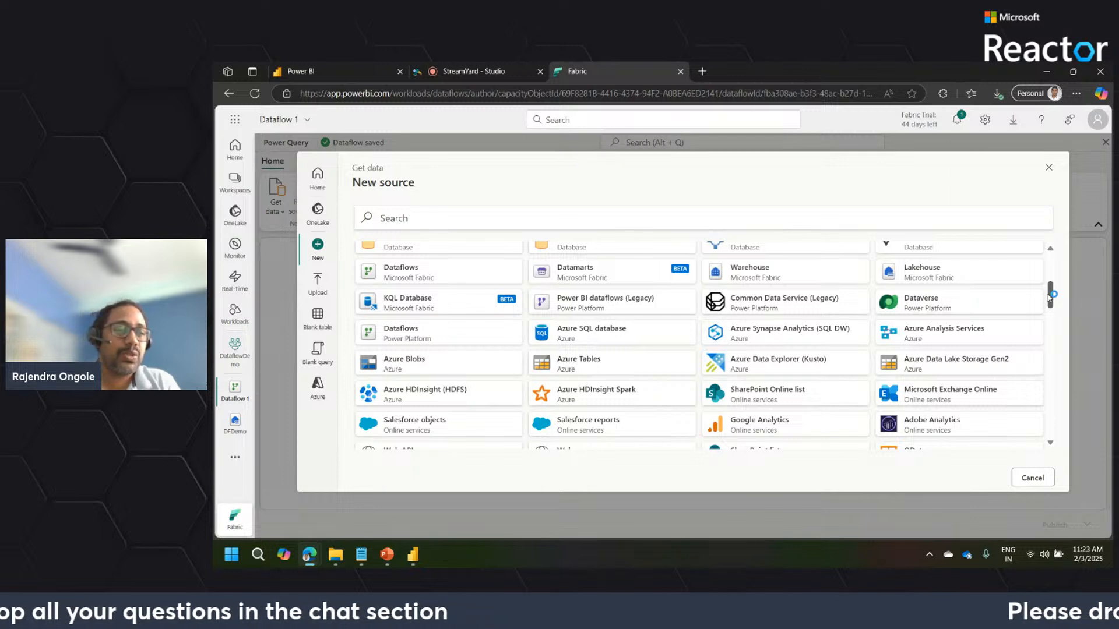
pyautogui.moveTo(1049, 296); pyautogui.dragTo(1059, 457)
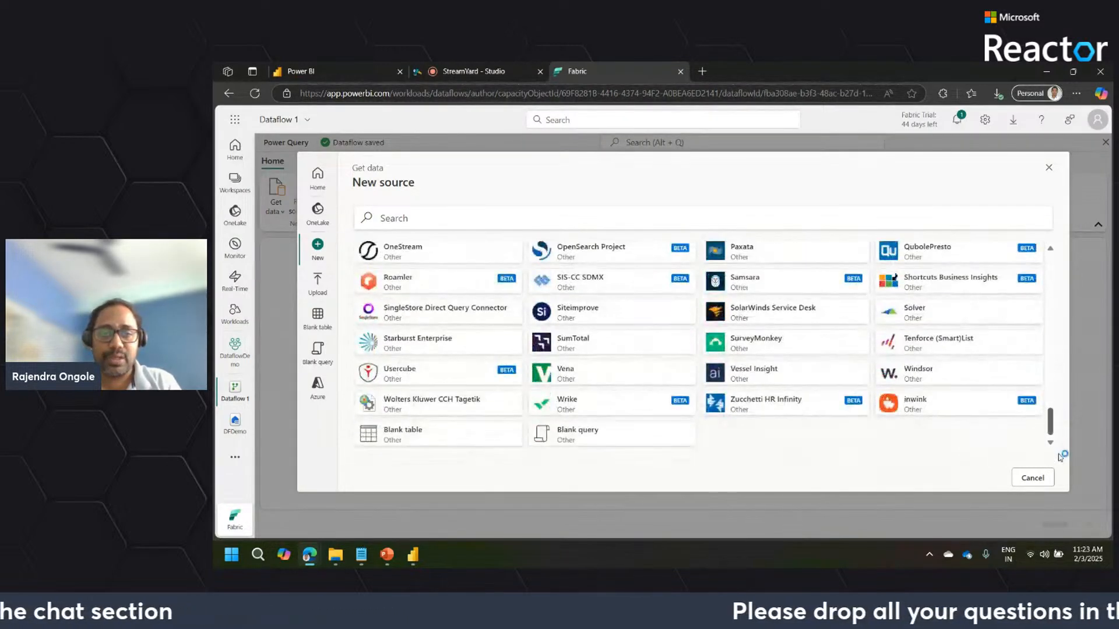
pyautogui.click(1032, 478)
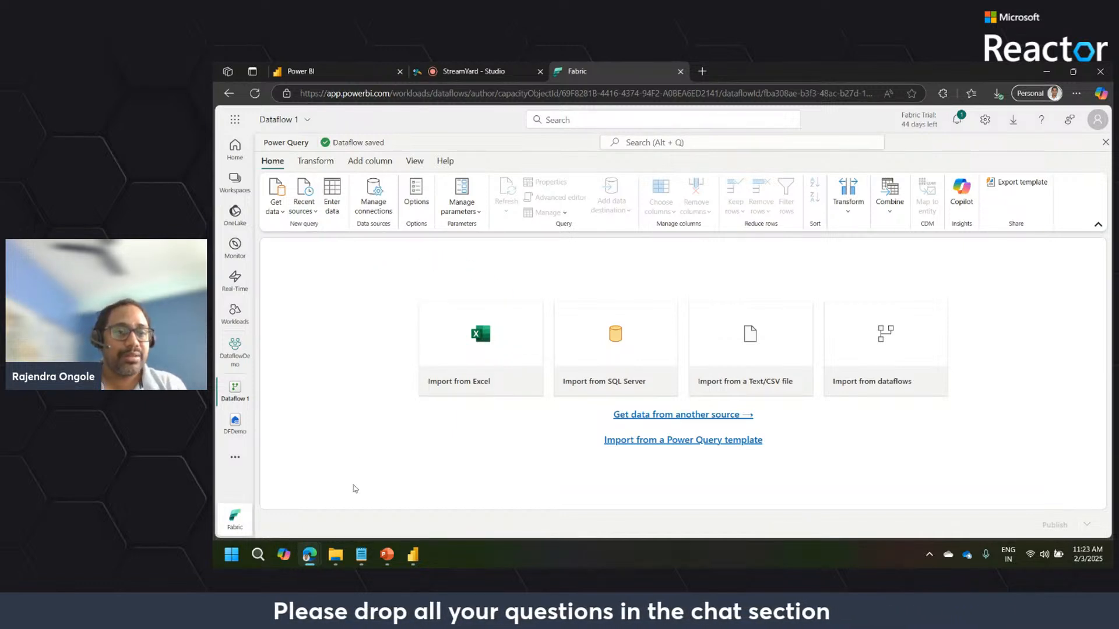
# Open the orders file from File Explorer's DataflowGen2 folder in Excel, fit all column widths to inspect the data, and close it without saving.
pyautogui.moveTo(328, 561)
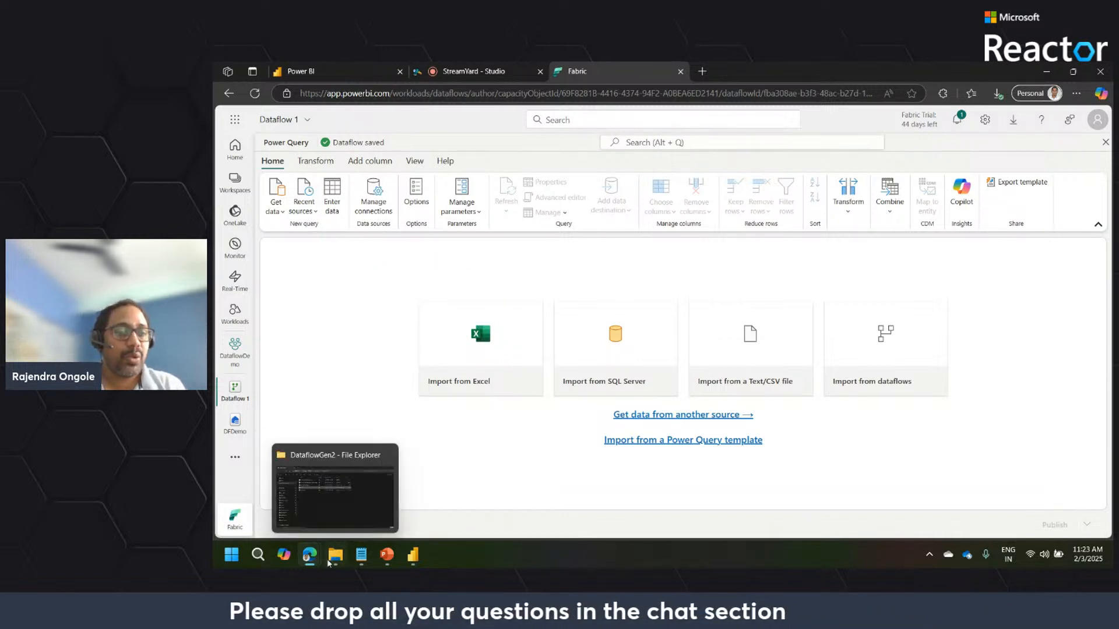
pyautogui.click(347, 506)
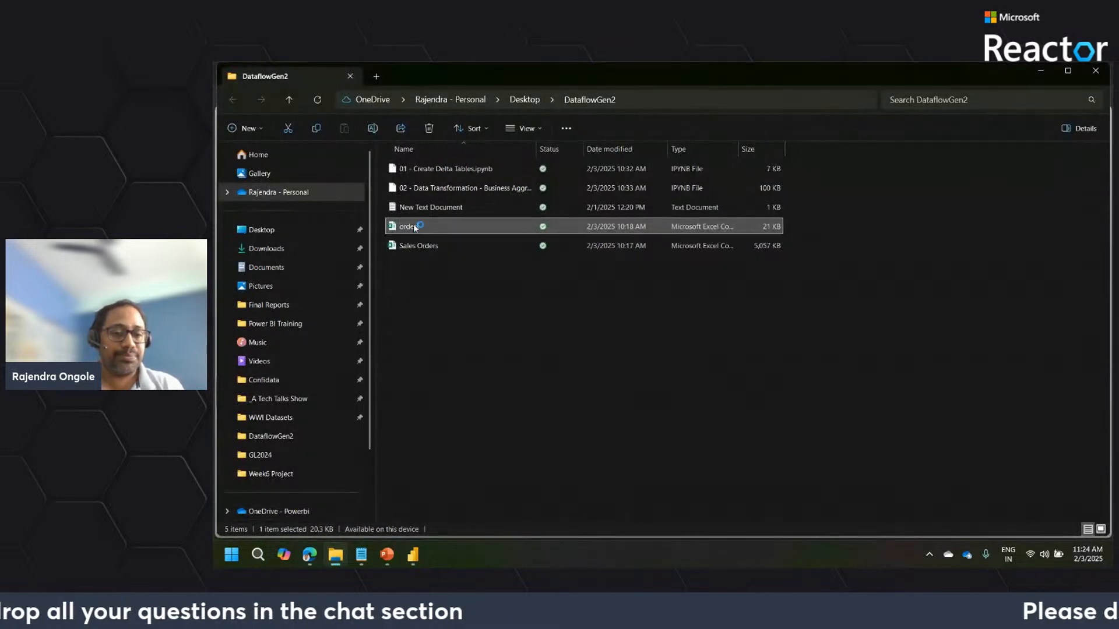
pyautogui.click(454, 345)
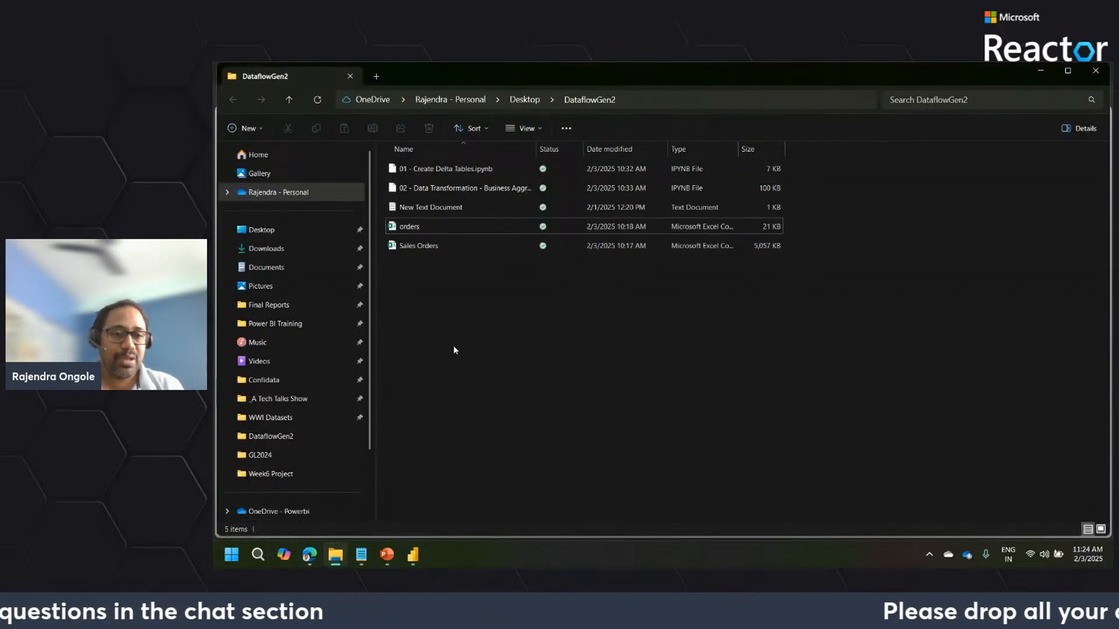
pyautogui.click(410, 229)
pyautogui.doubleClick(410, 228)
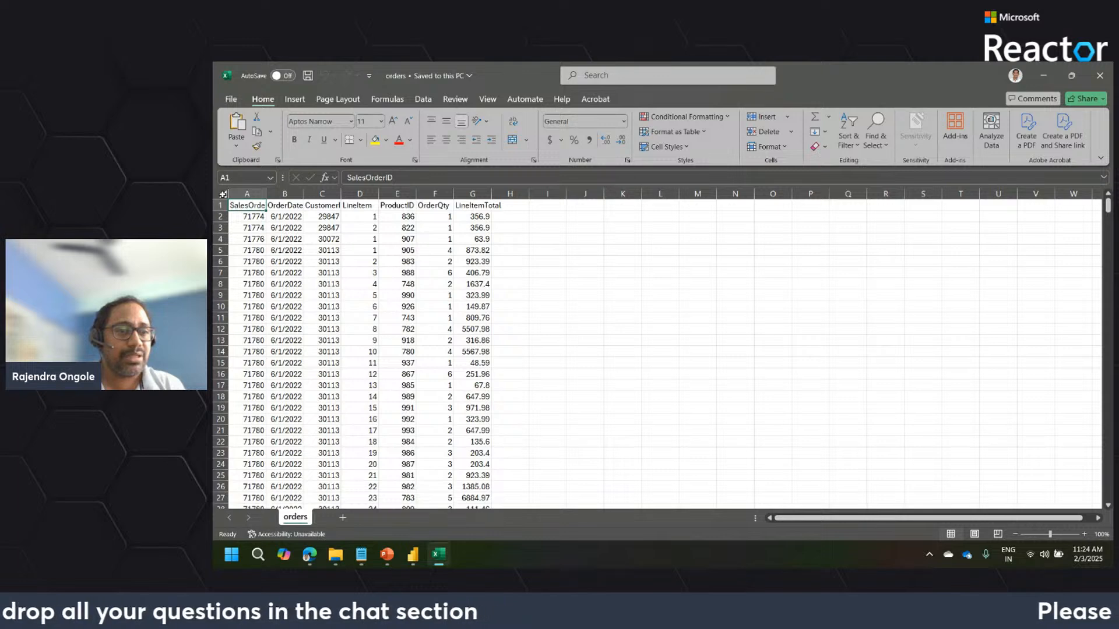
pyautogui.click(223, 194)
pyautogui.doubleClick(265, 194)
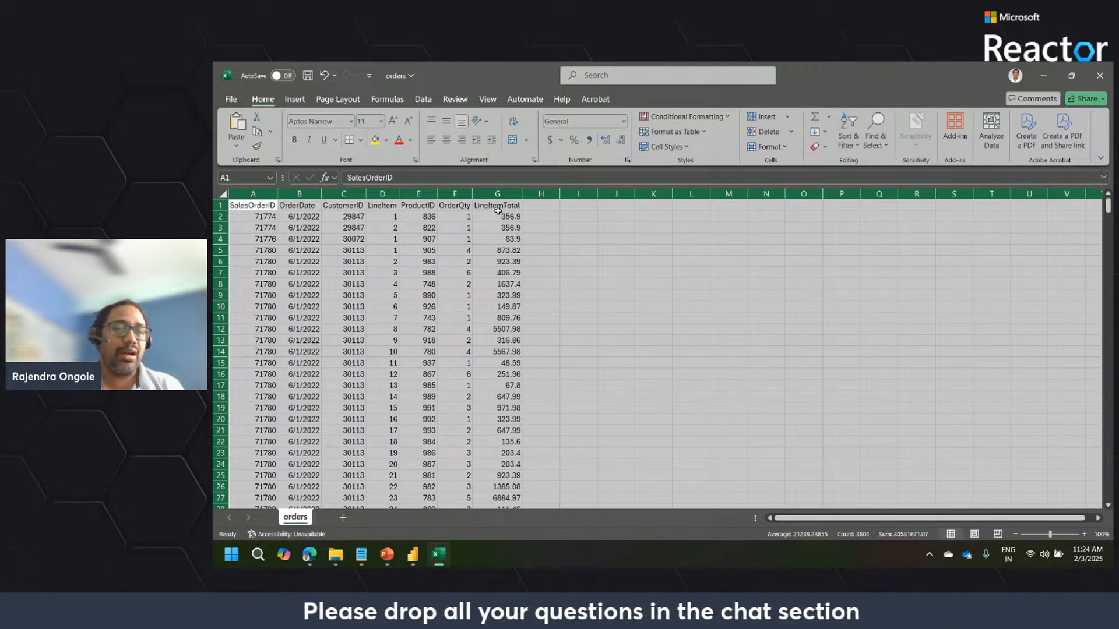
pyautogui.click(1098, 67)
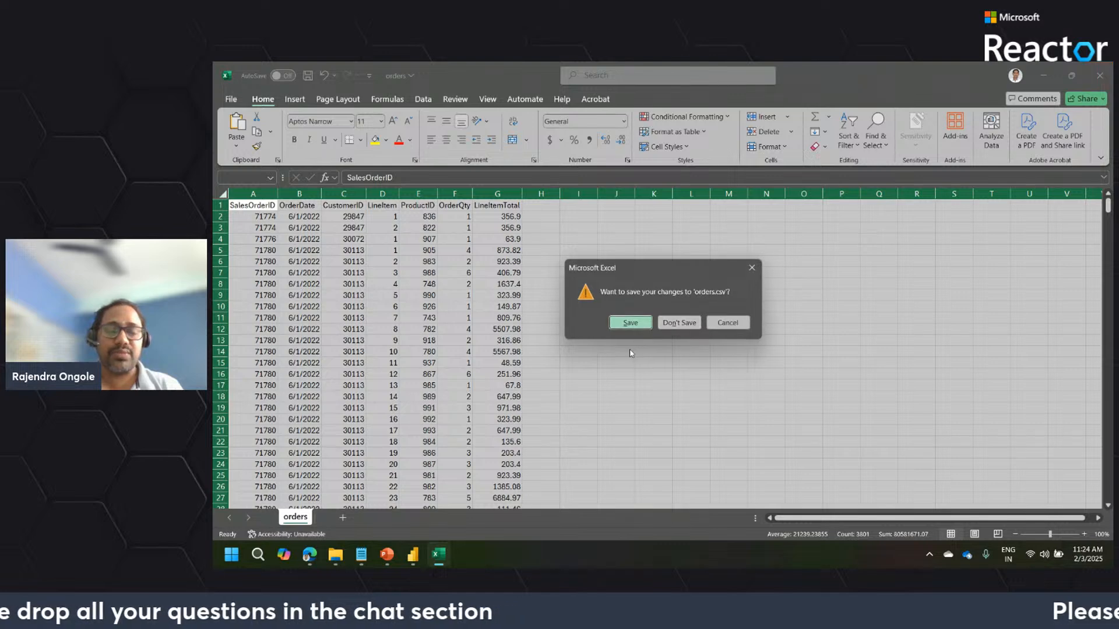
pyautogui.click(677, 322)
# Widen File Explorer's Type column to read the orders file's full type, and return to the dataflow in the browser.
pyautogui.click(309, 554)
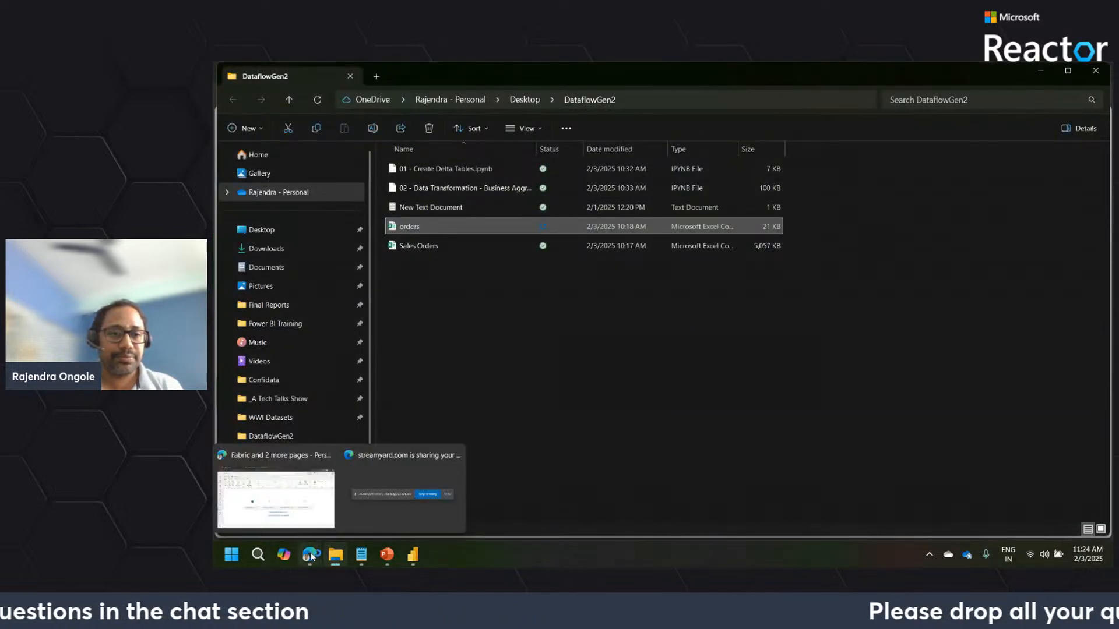
pyautogui.click(740, 147)
pyautogui.doubleClick(740, 147)
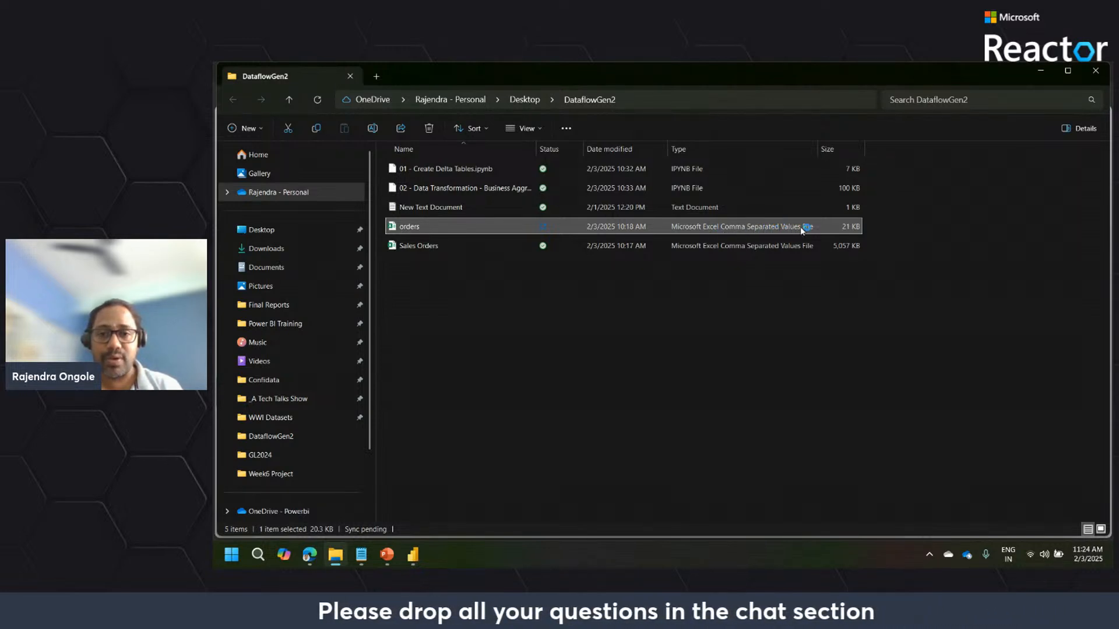
pyautogui.click(313, 557)
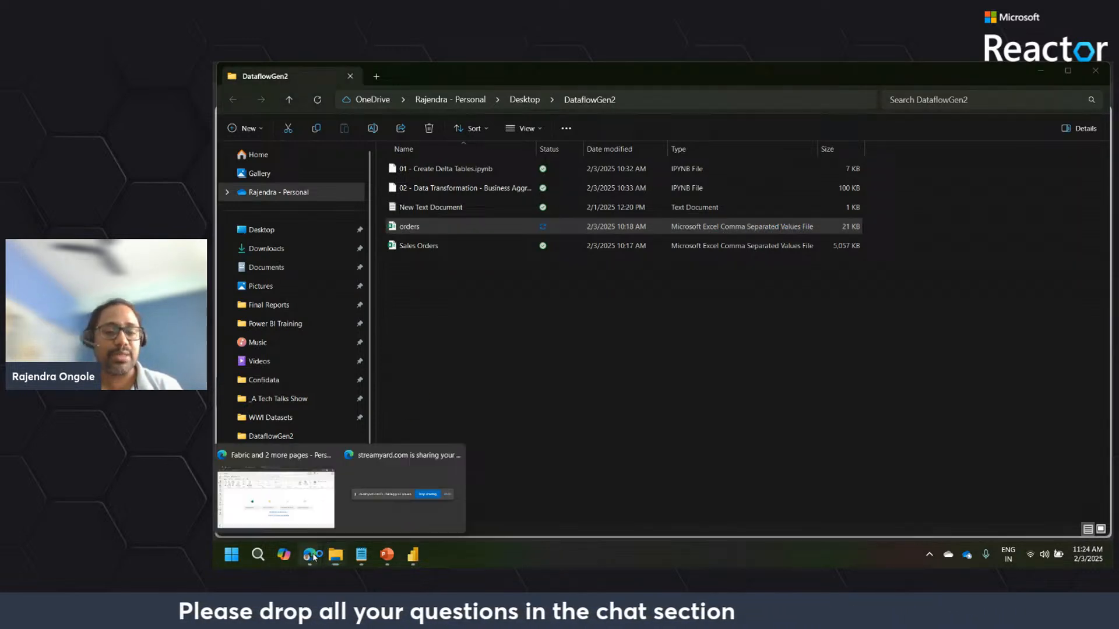
pyautogui.click(306, 500)
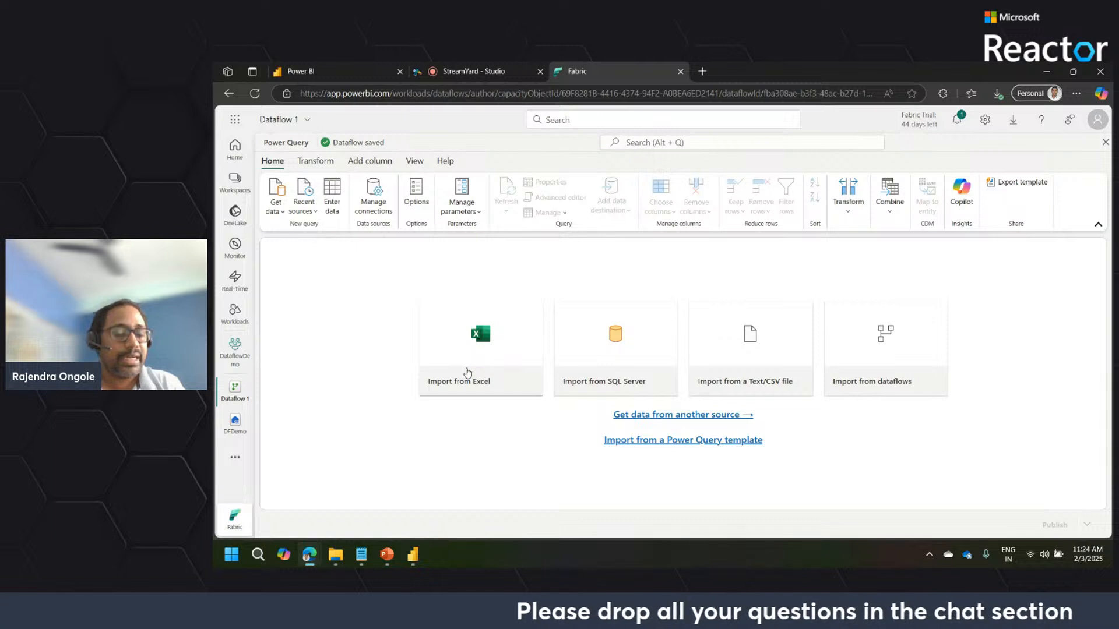
# Start a Text/CSV import using the Upload file option and upload the orders file from the DataflowGen2 folder.
pyautogui.click(745, 359)
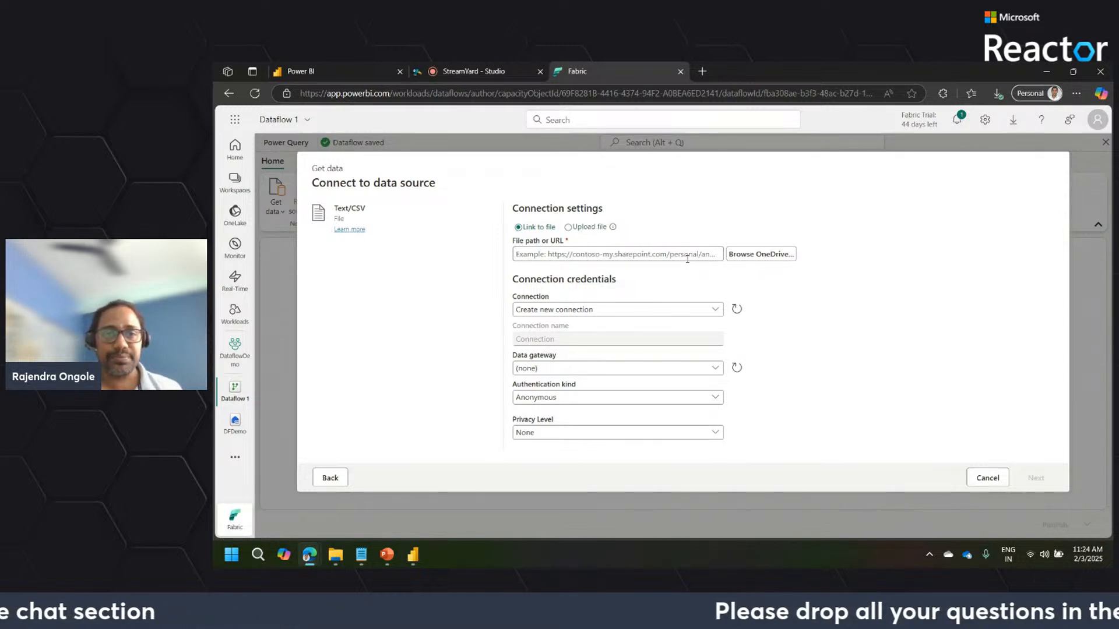
pyautogui.click(568, 228)
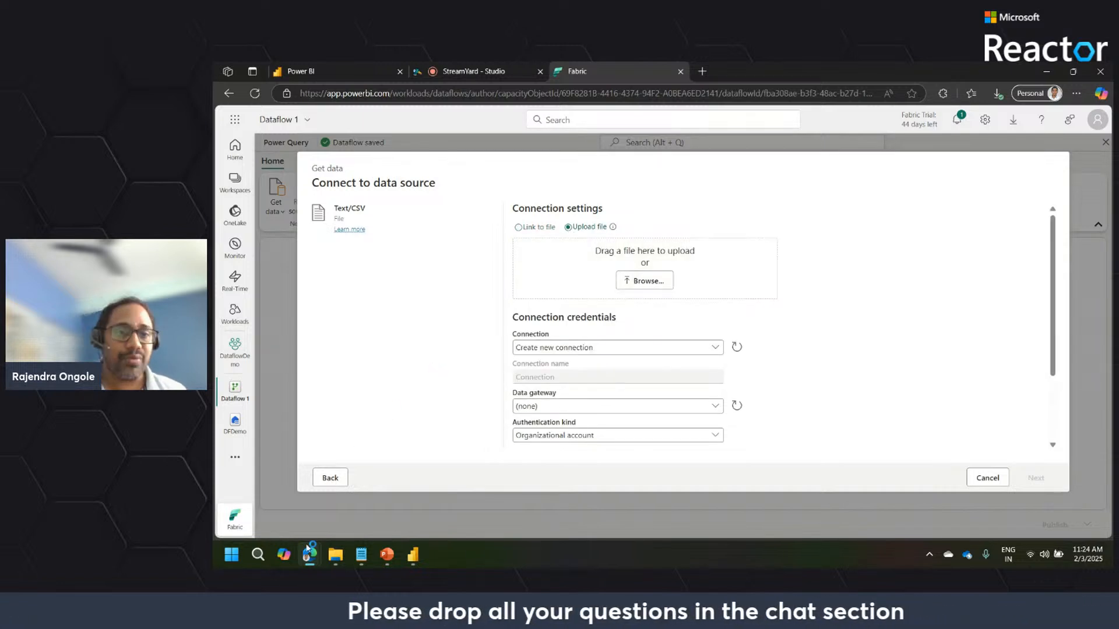
pyautogui.click(335, 554)
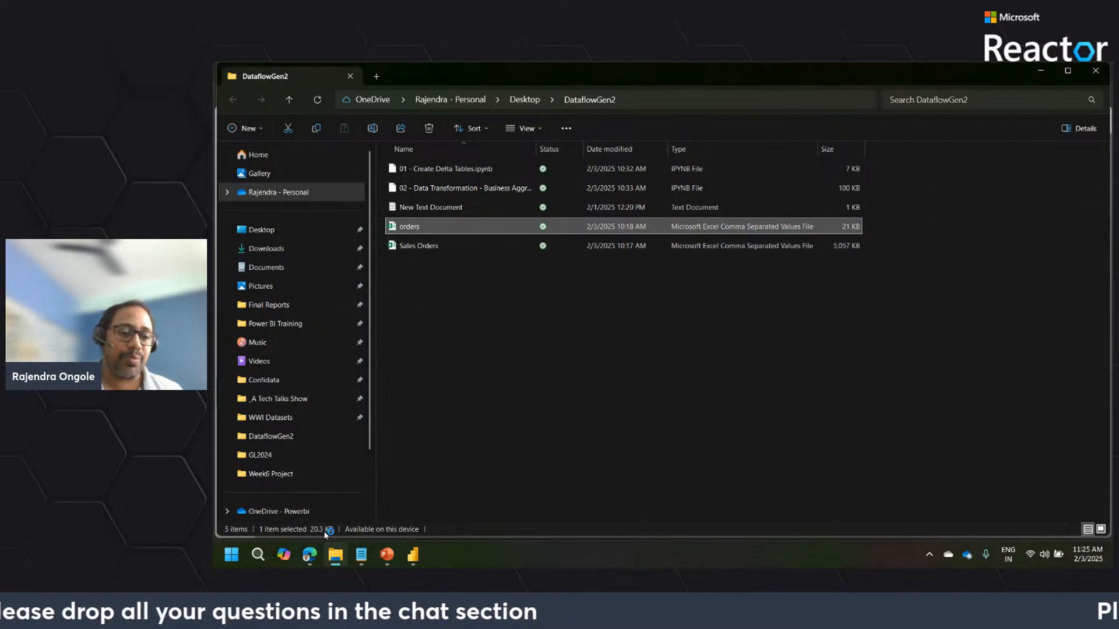
pyautogui.moveTo(309, 557)
pyautogui.click(276, 501)
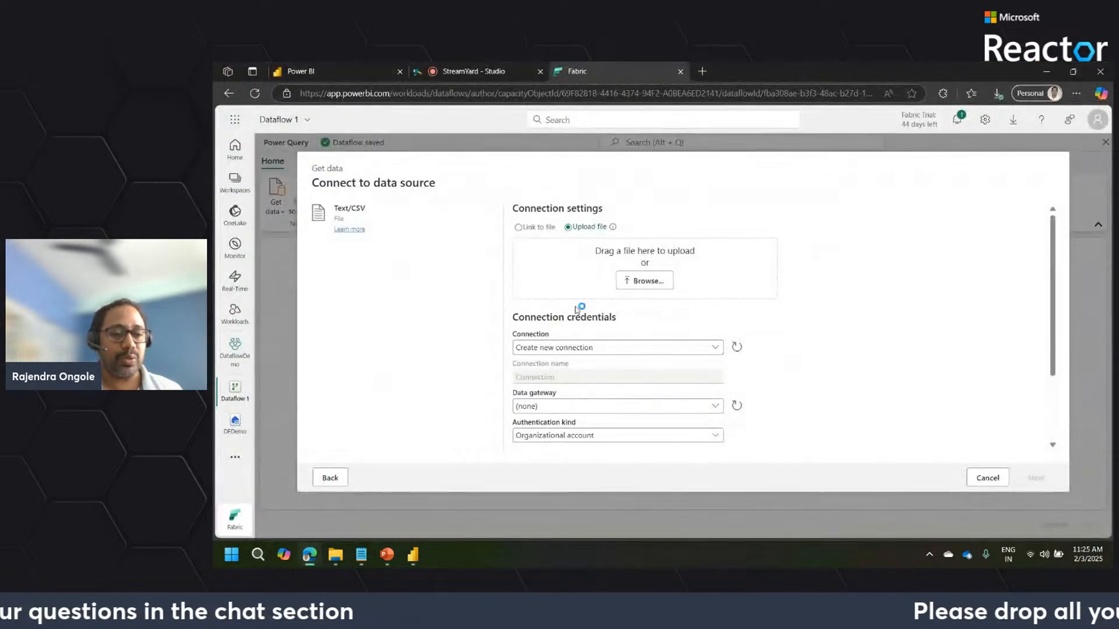
pyautogui.click(644, 281)
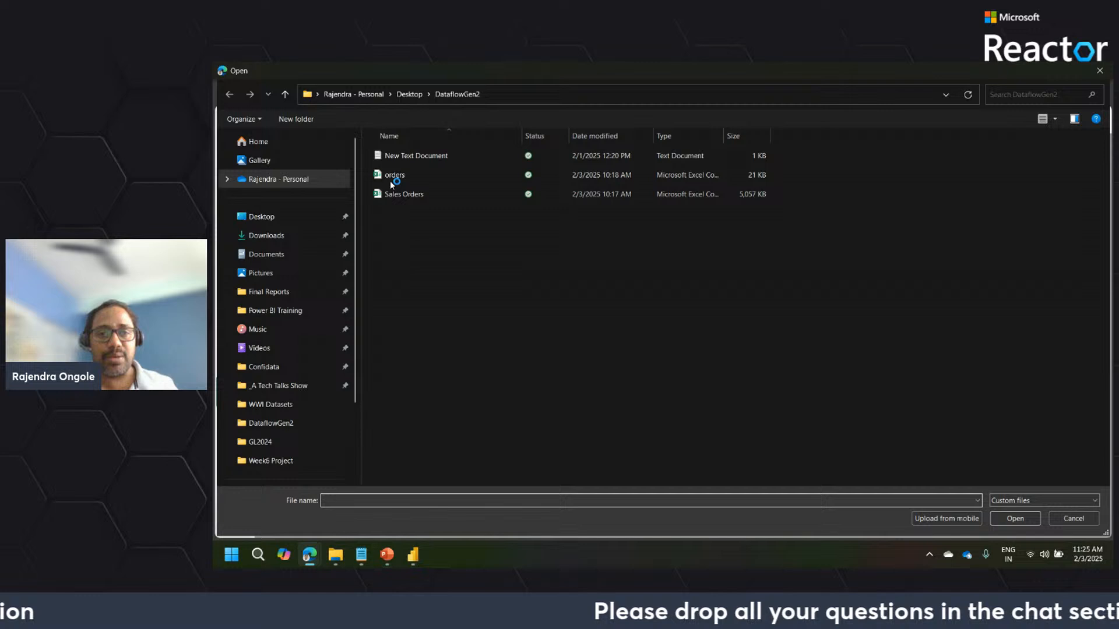
pyautogui.click(394, 174)
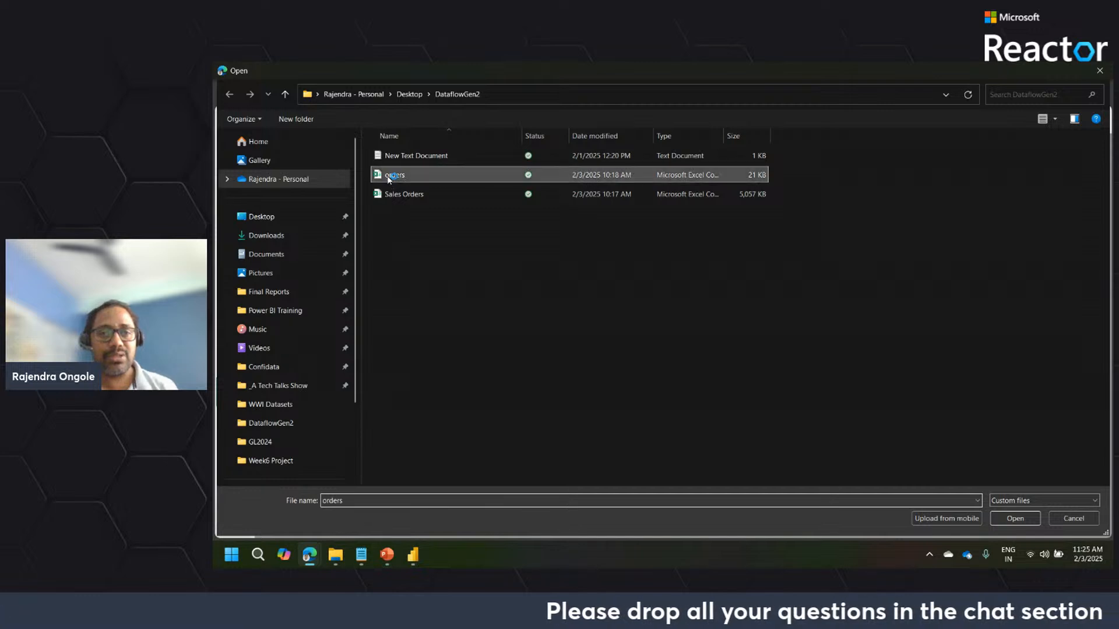
pyautogui.click(1017, 518)
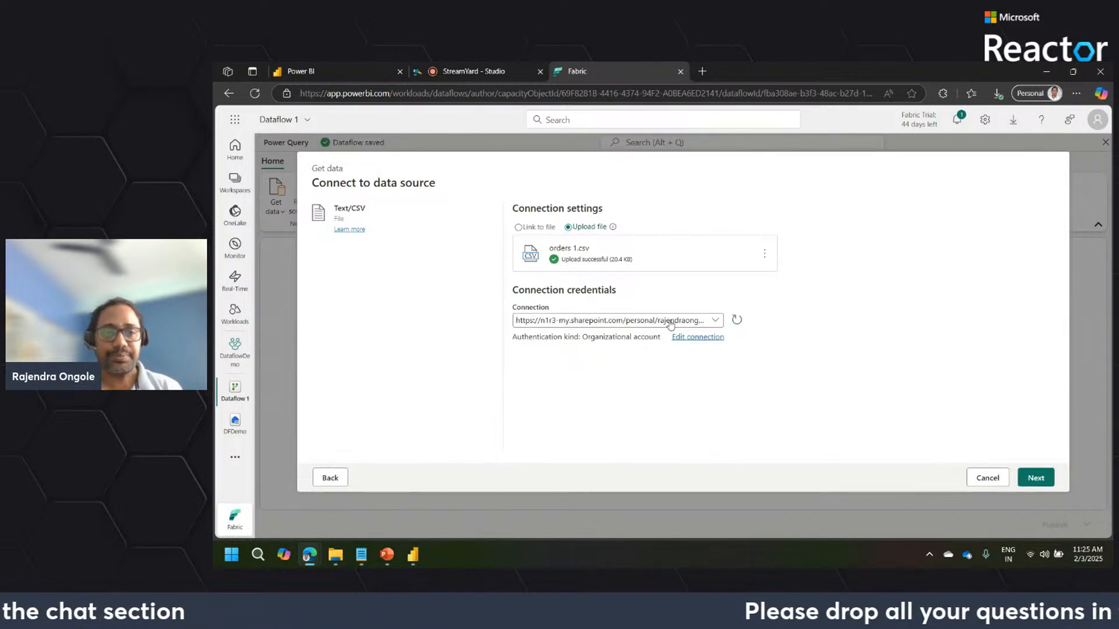
# Accept the connection, keep data type detection based on the first 200 rows, and create the orders query.
pyautogui.click(1032, 481)
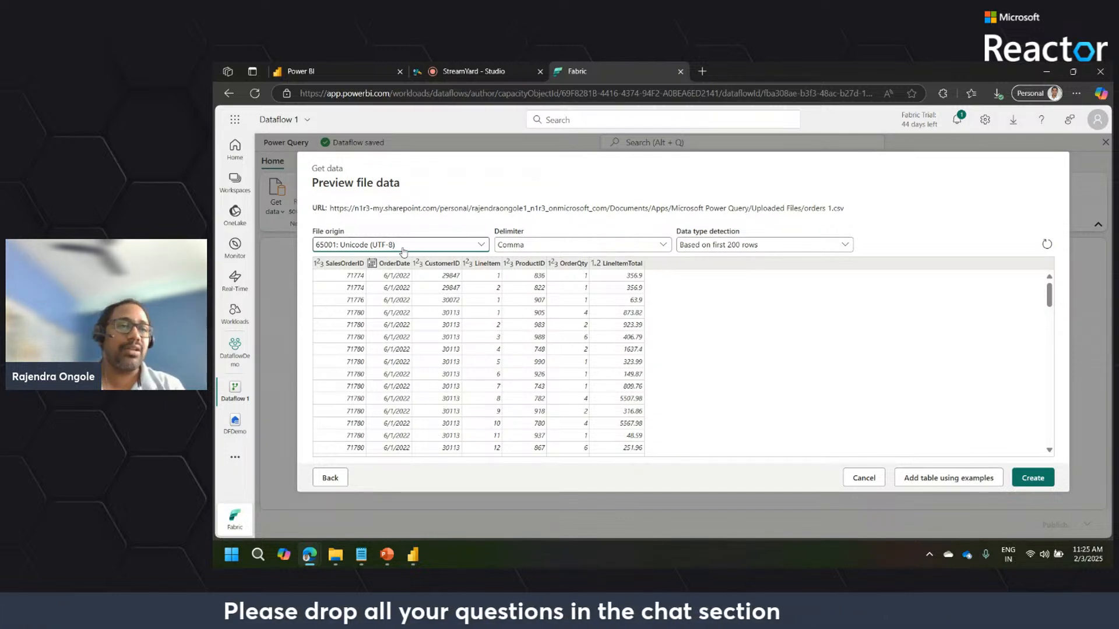
pyautogui.click(752, 246)
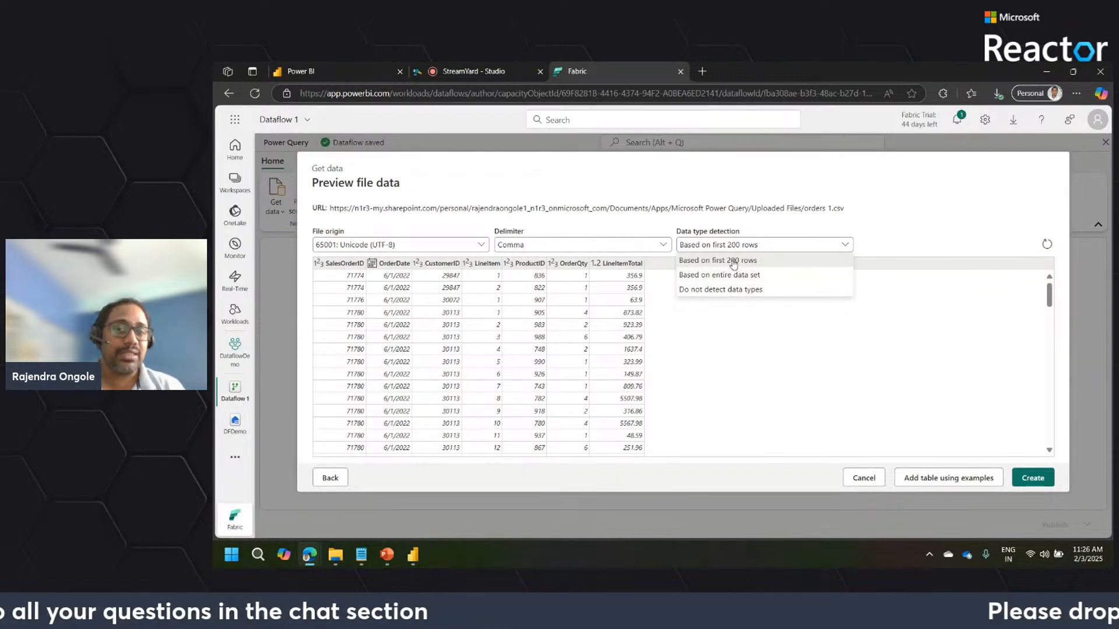
pyautogui.click(733, 262)
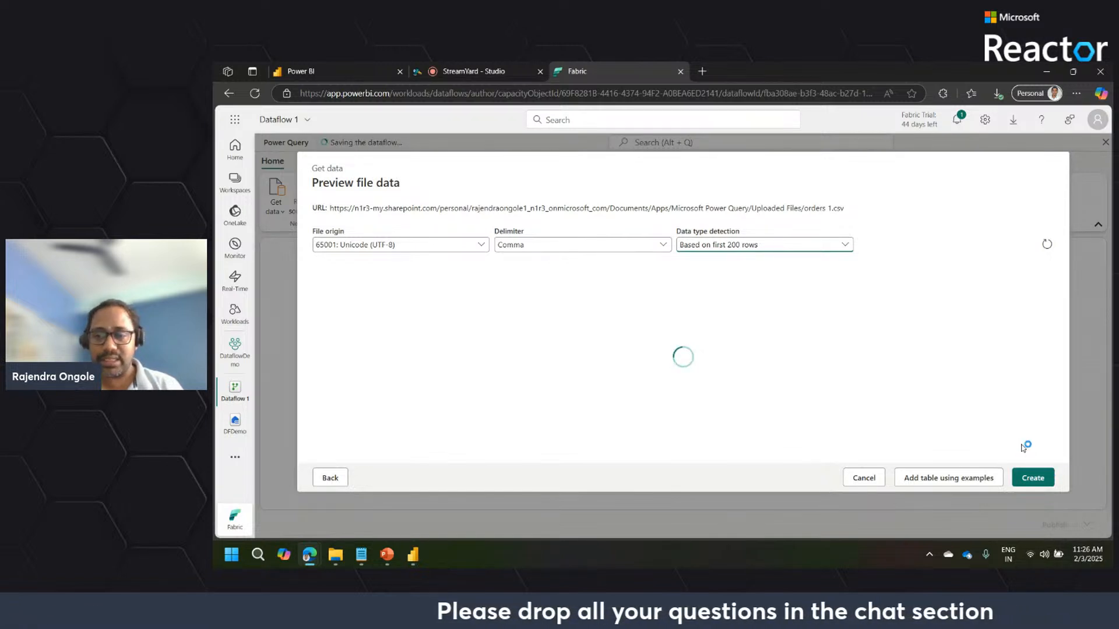
pyautogui.click(1032, 478)
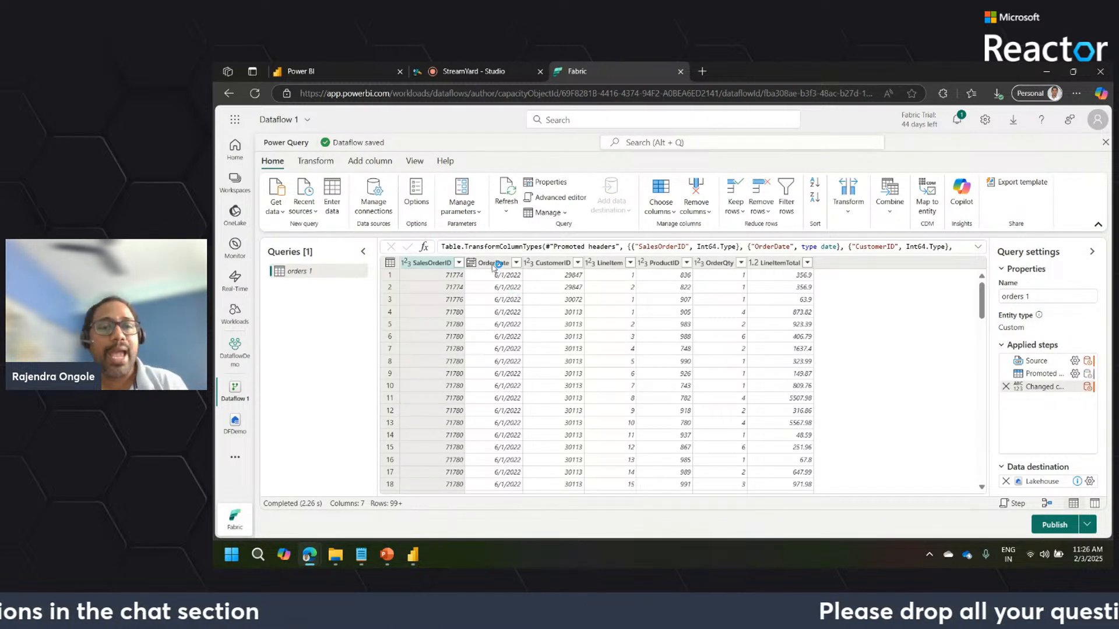
# Select the OrderDate column and rename the dataflow as OrdersTable_DF.
pyautogui.click(492, 264)
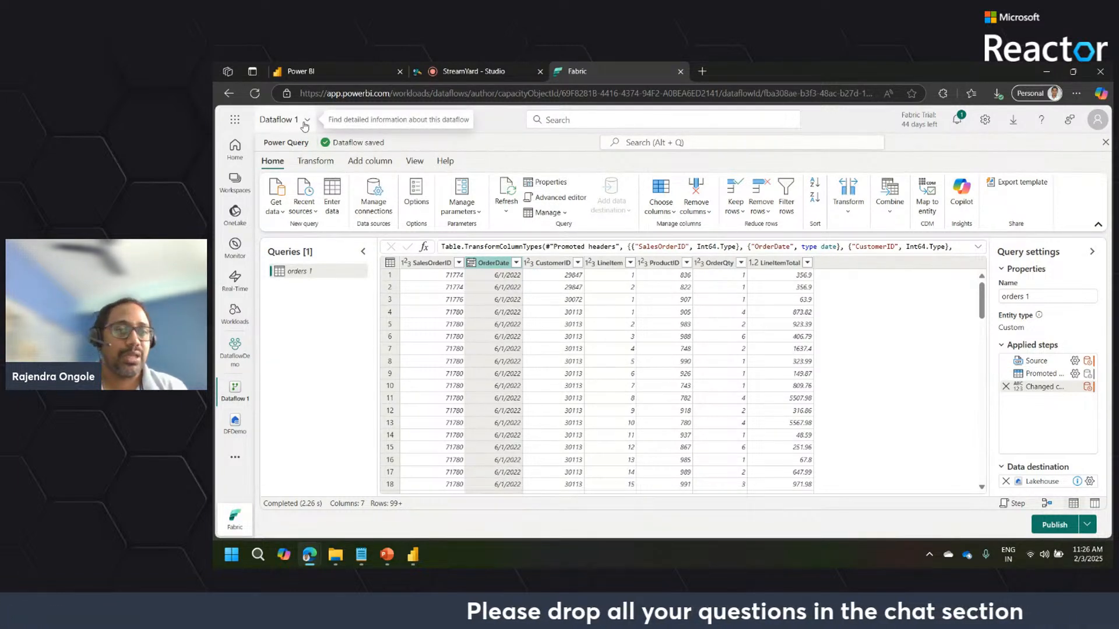
pyautogui.click(305, 120)
pyautogui.click(235, 164)
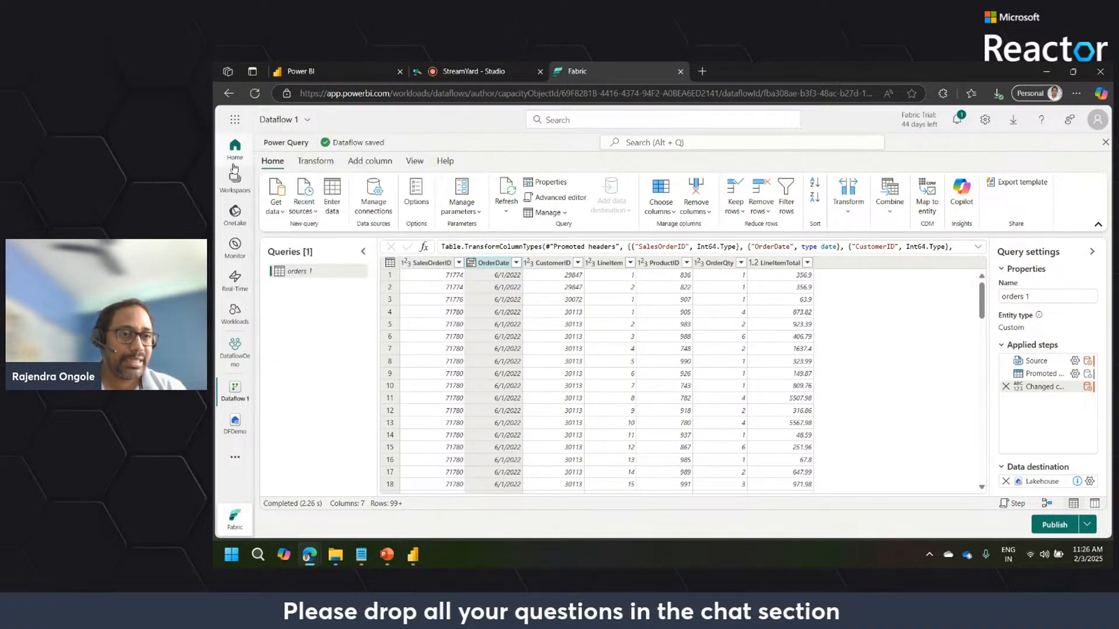
pyautogui.click(305, 120)
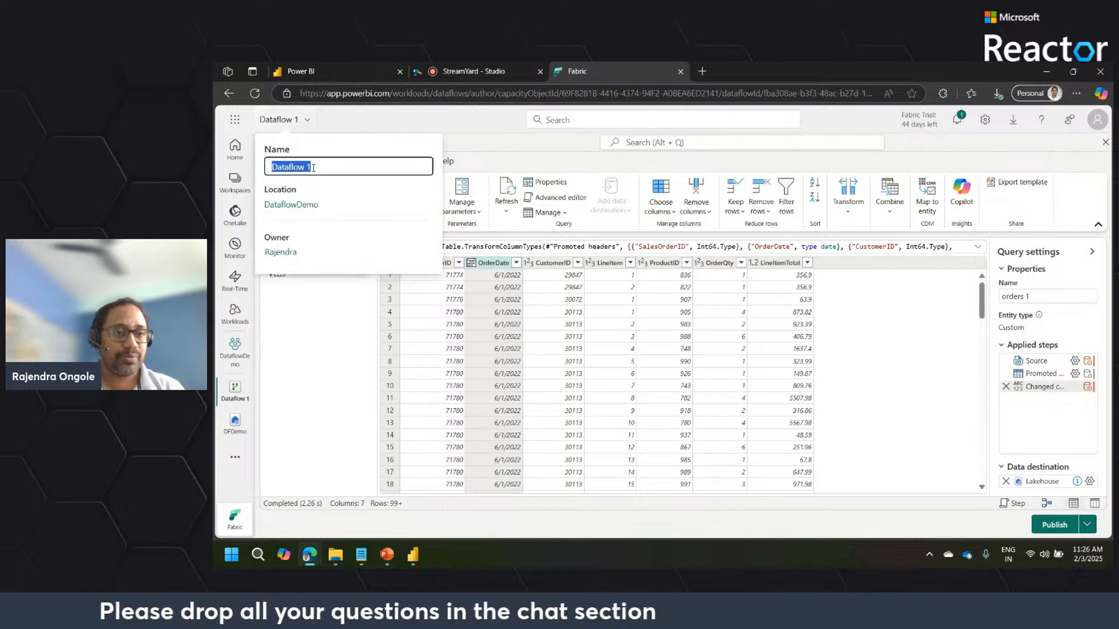
pyautogui.write('O')
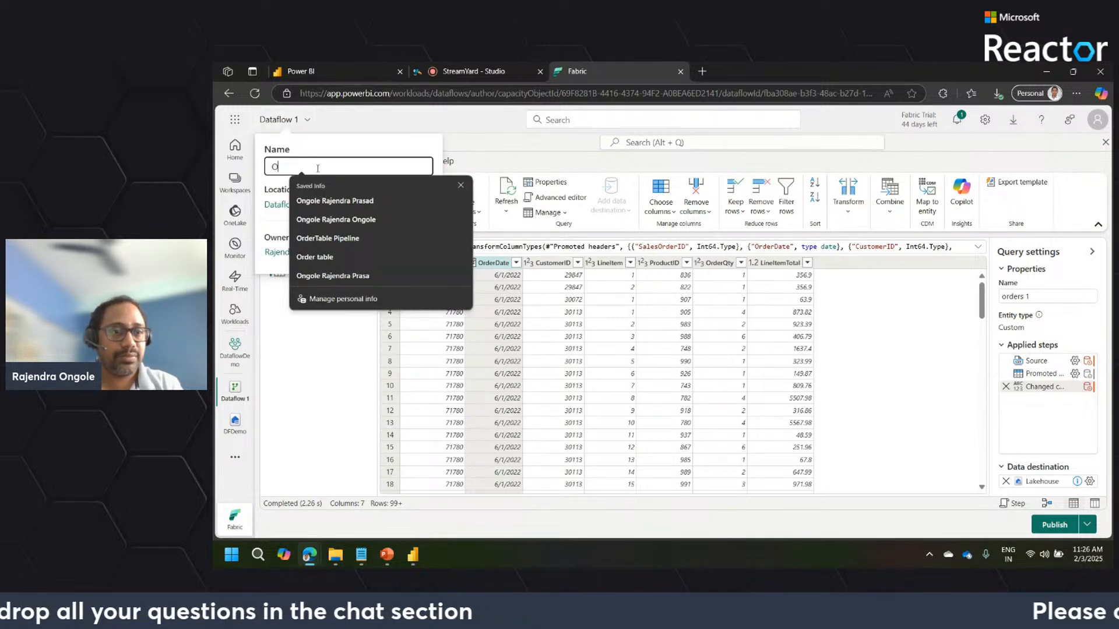
pyautogui.write('rder')
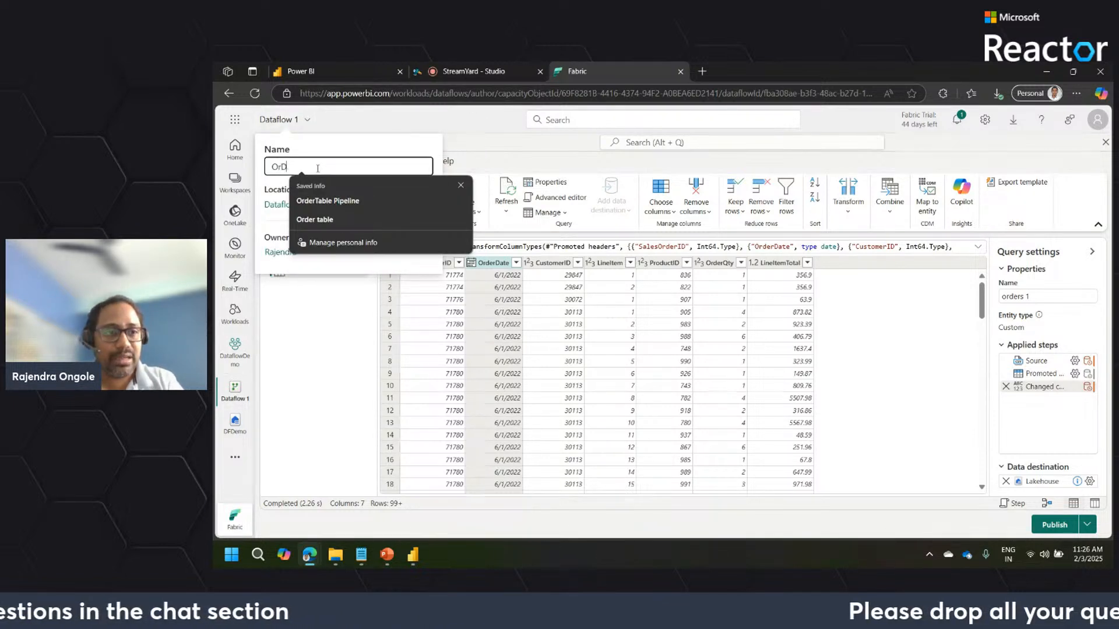
pyautogui.write('able_DF')
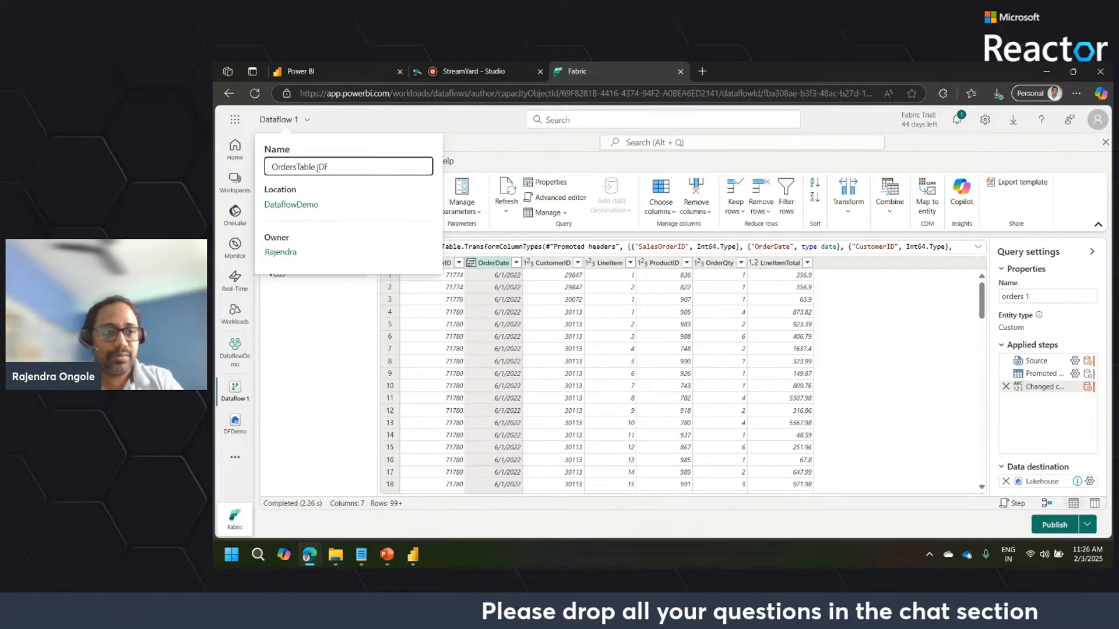
pyautogui.click(373, 137)
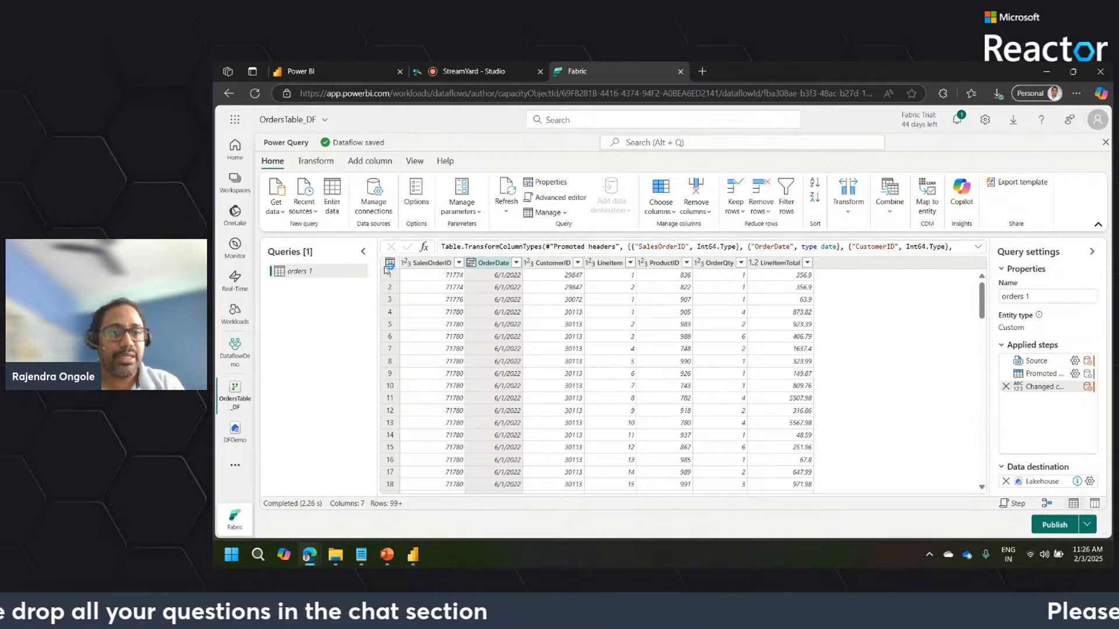
# Review the dataflow's data load and scale options, keeping fast copy connectors allowed, and accept the options.
pyautogui.click(420, 206)
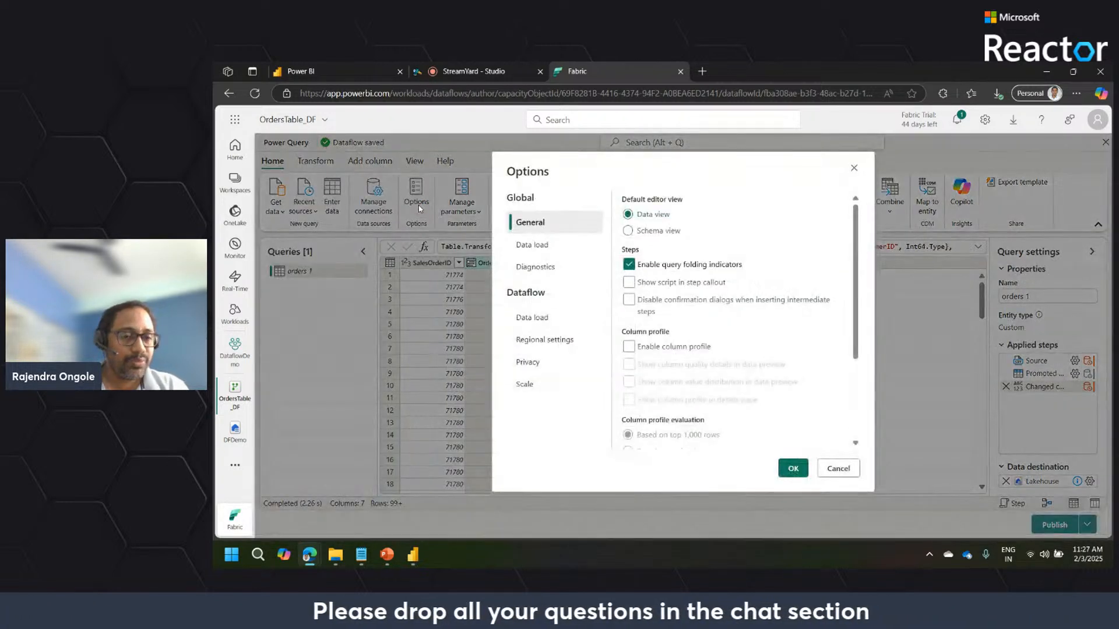
pyautogui.click(550, 319)
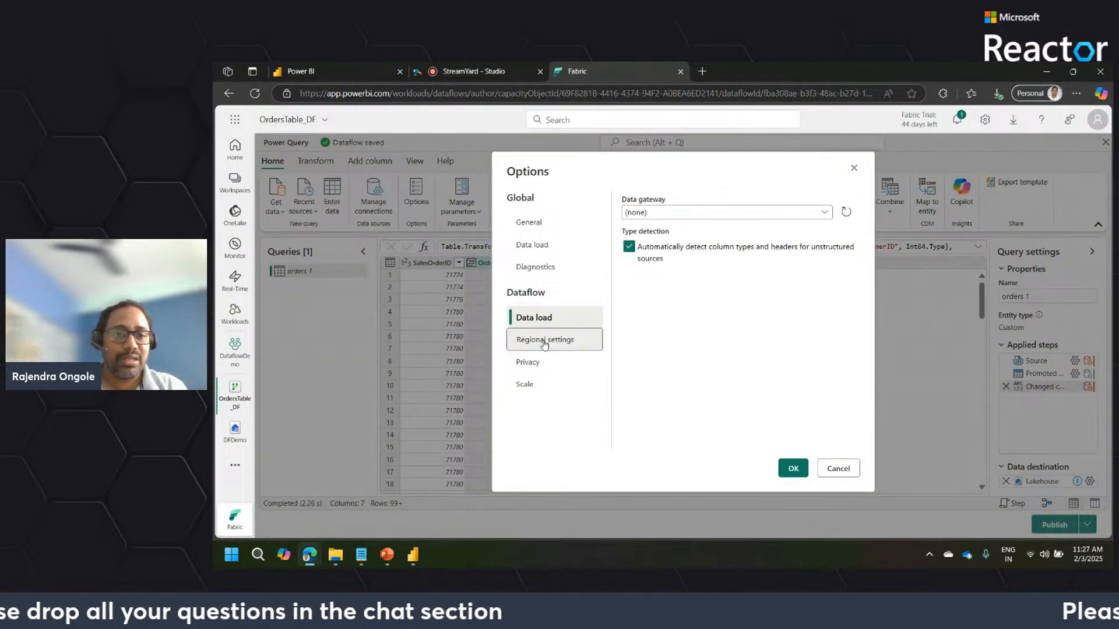
pyautogui.click(527, 386)
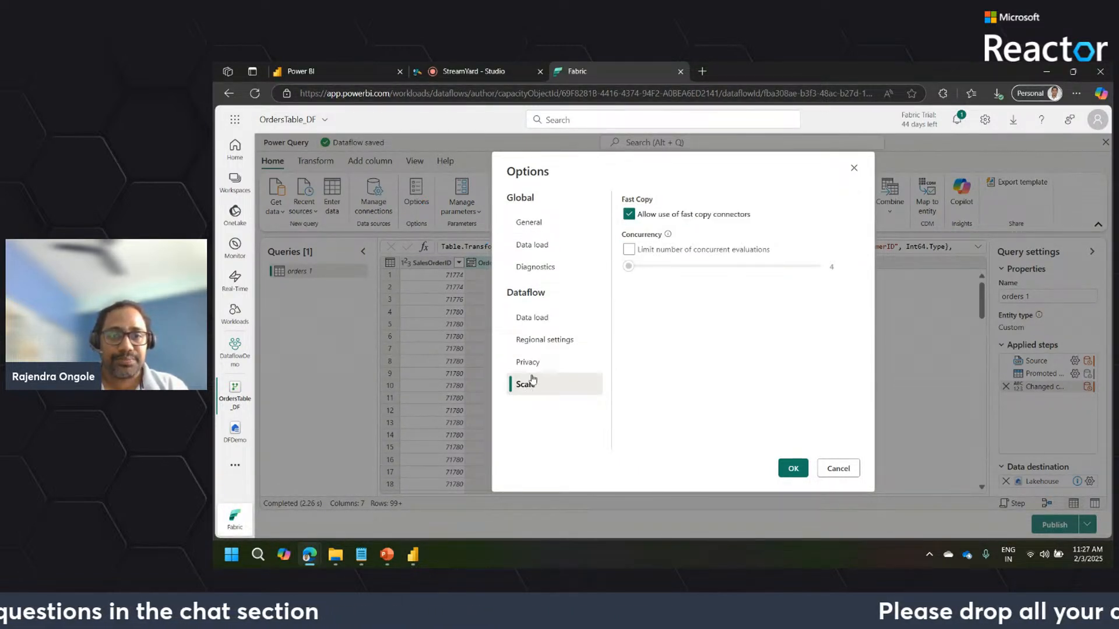
pyautogui.click(631, 215)
pyautogui.click(632, 215)
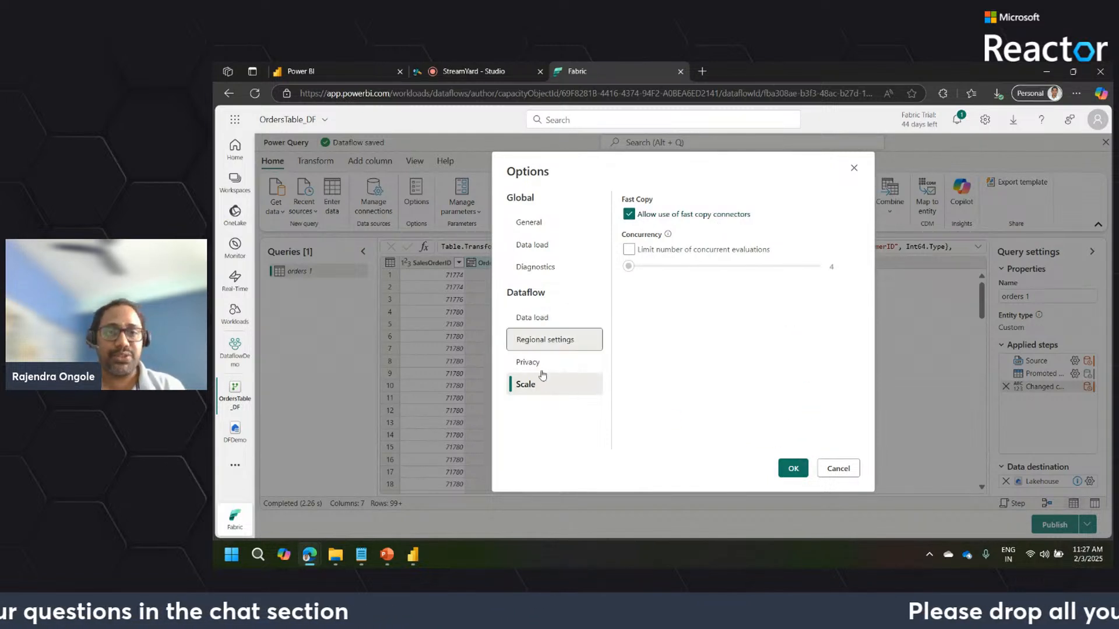
pyautogui.click(792, 470)
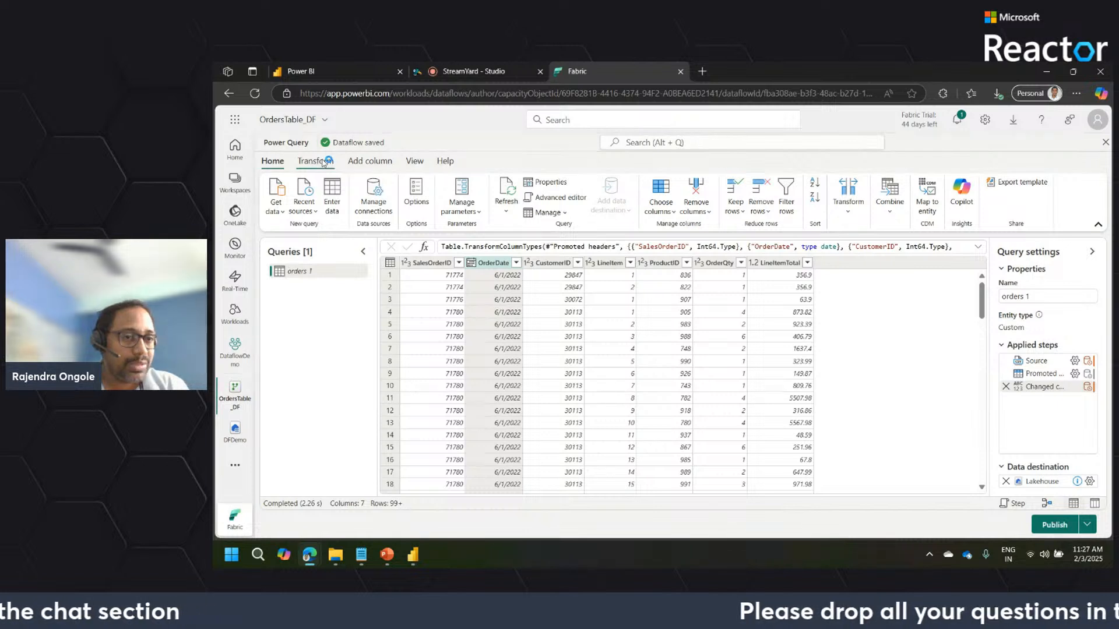
# Add a Month column with the month number extracted from the OrderDate column.
pyautogui.click(324, 163)
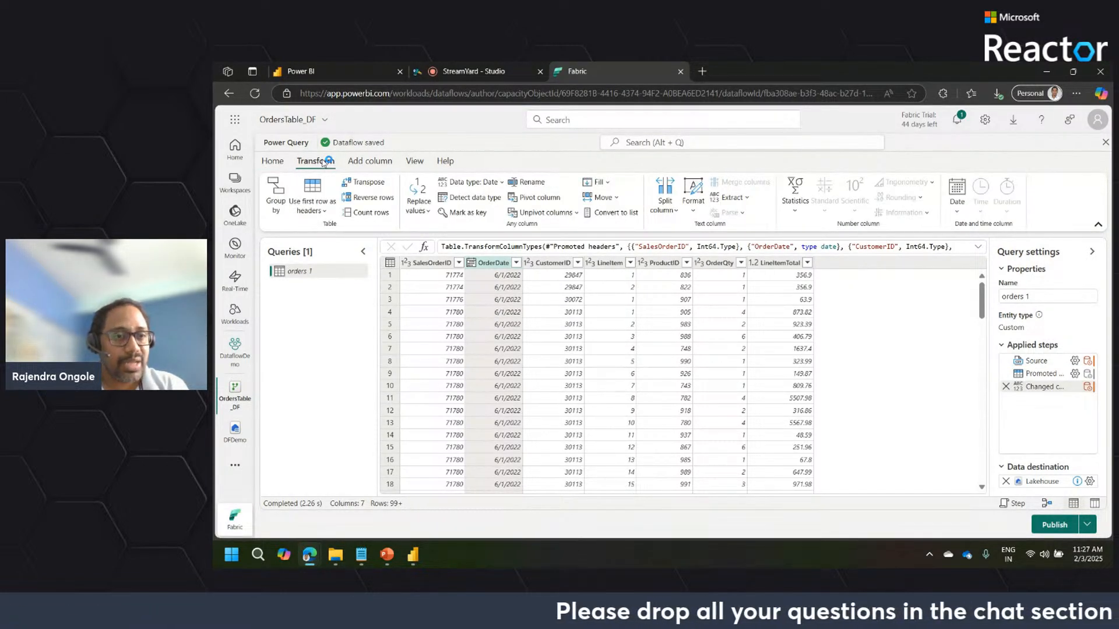
pyautogui.click(381, 162)
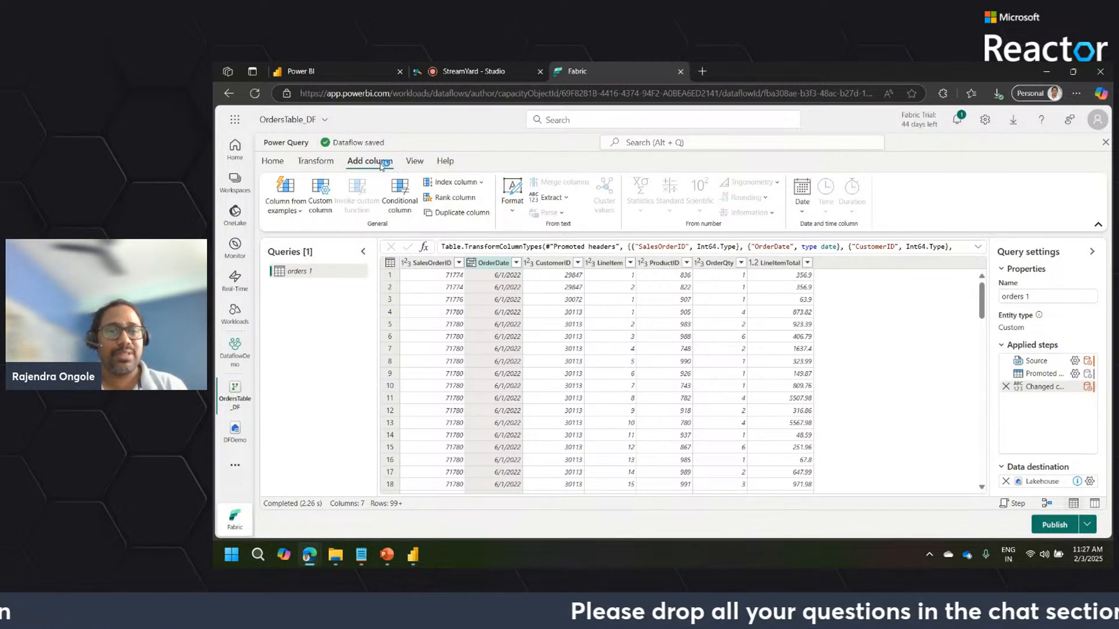
pyautogui.click(490, 267)
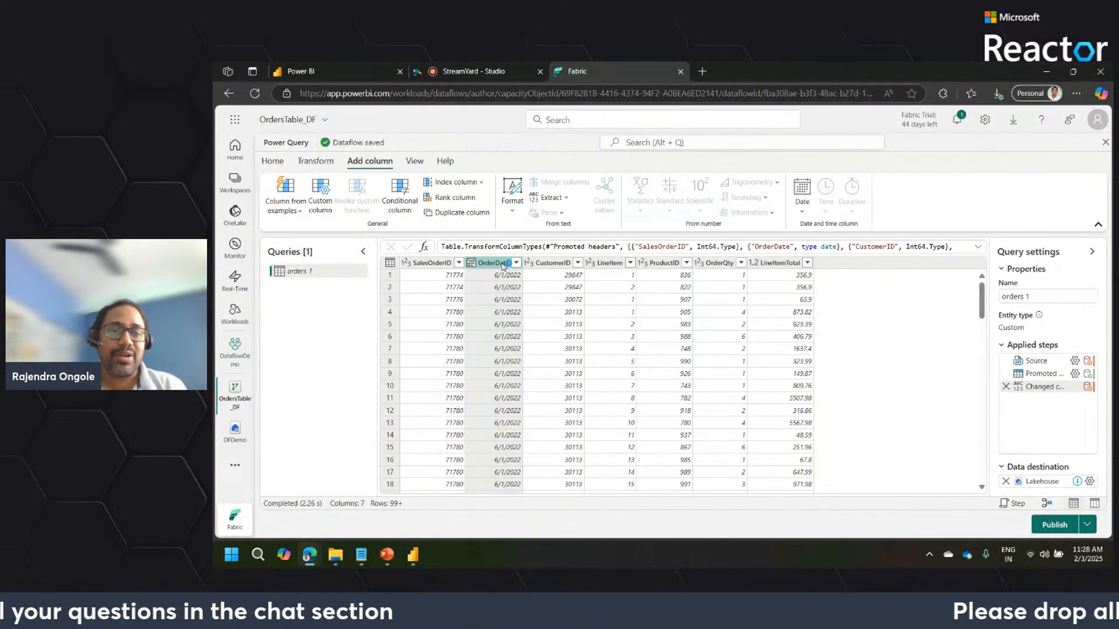
pyautogui.click(802, 212)
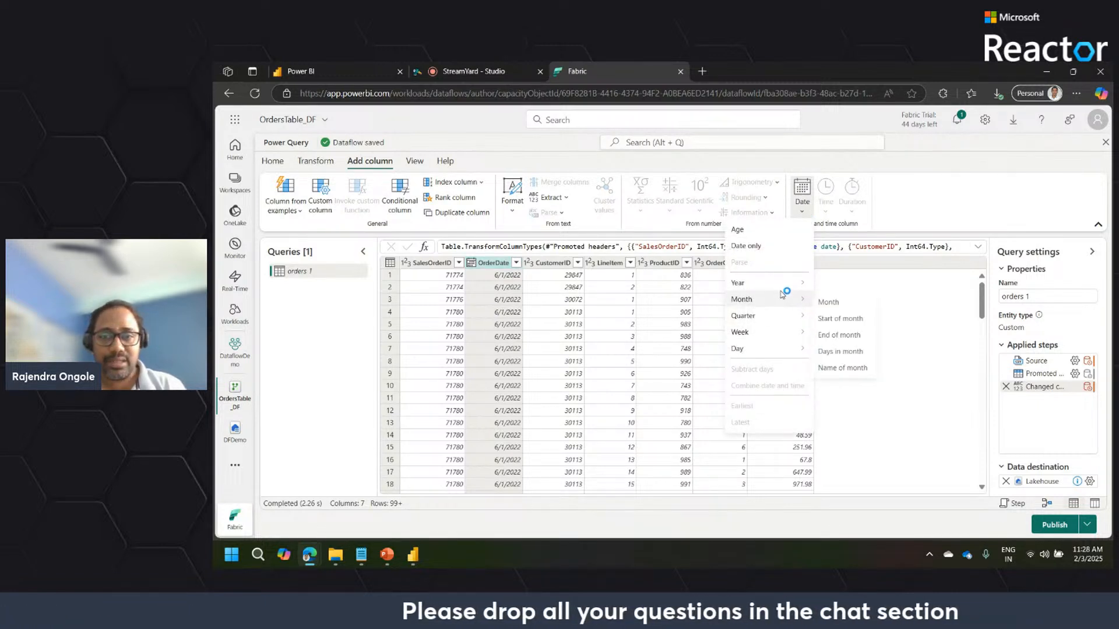
pyautogui.click(834, 299)
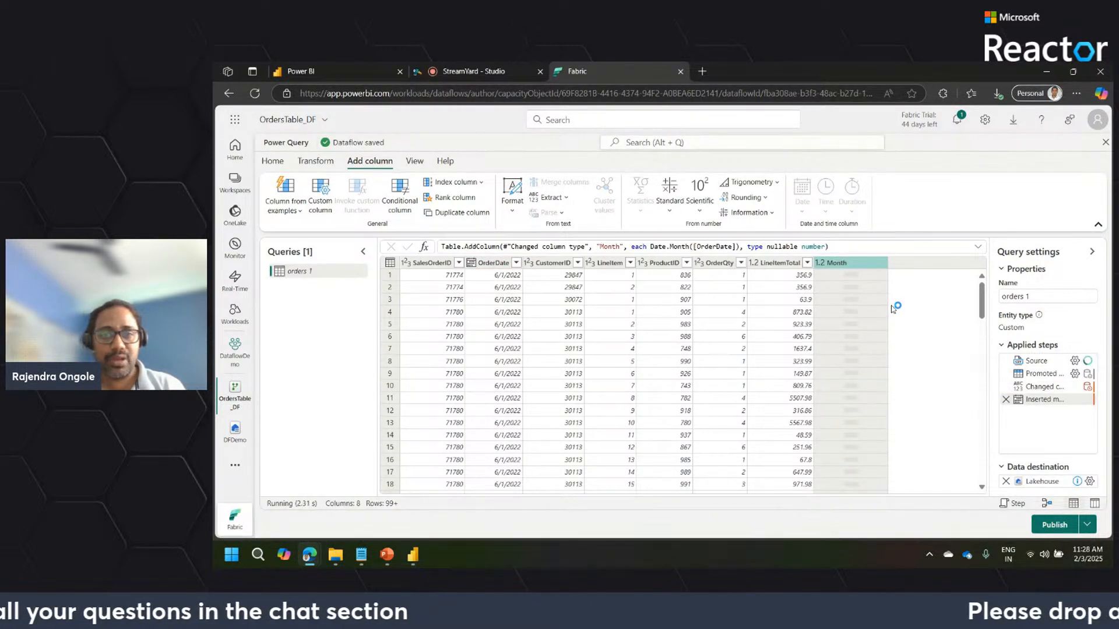
# Try a custom column with the formula Date.Month([OrderDate]) and remove its applied step.
pyautogui.click(321, 205)
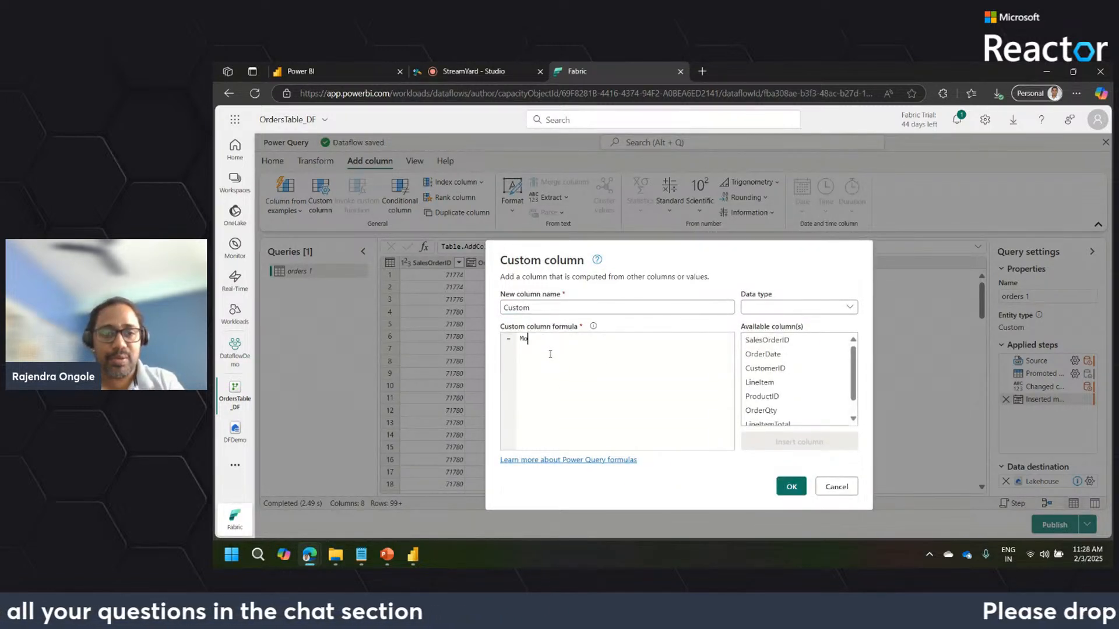
pyautogui.write('th')
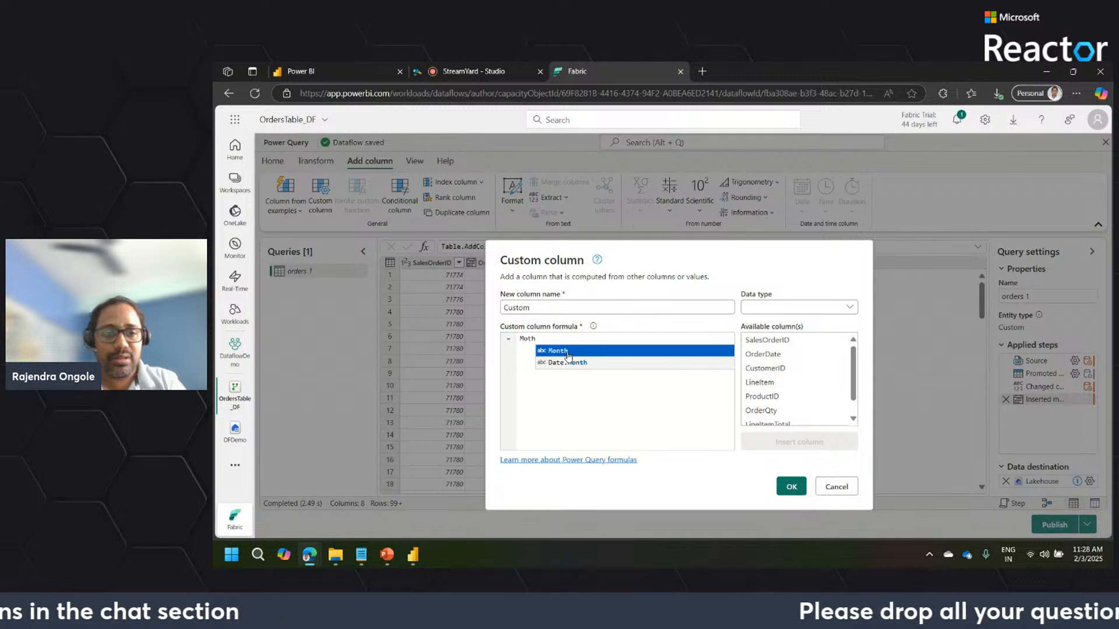
pyautogui.click(574, 361)
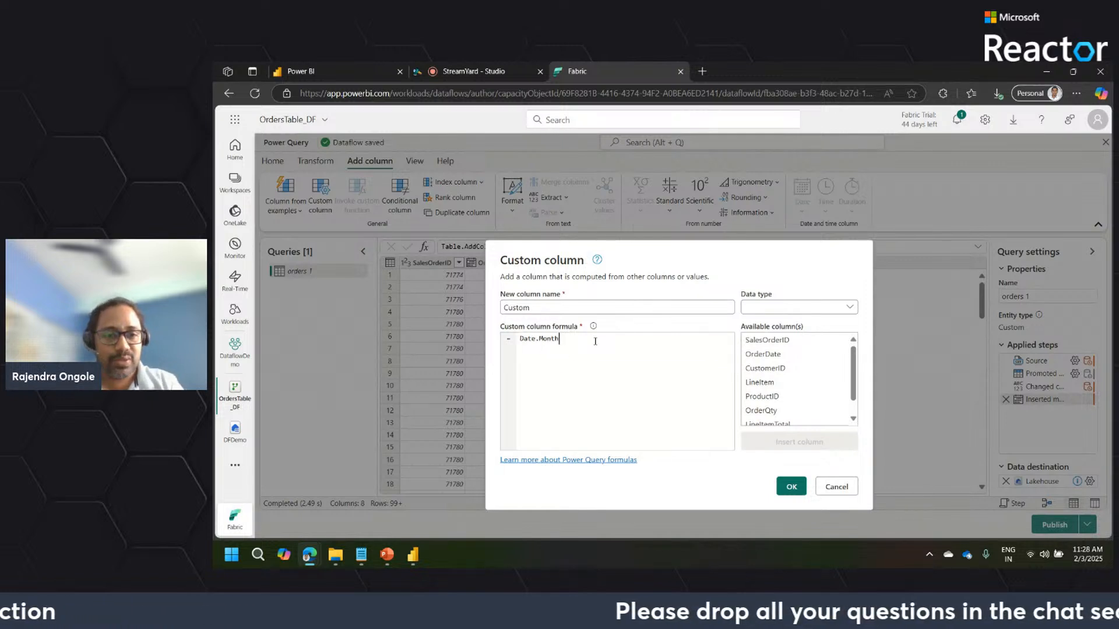
pyautogui.write('(')
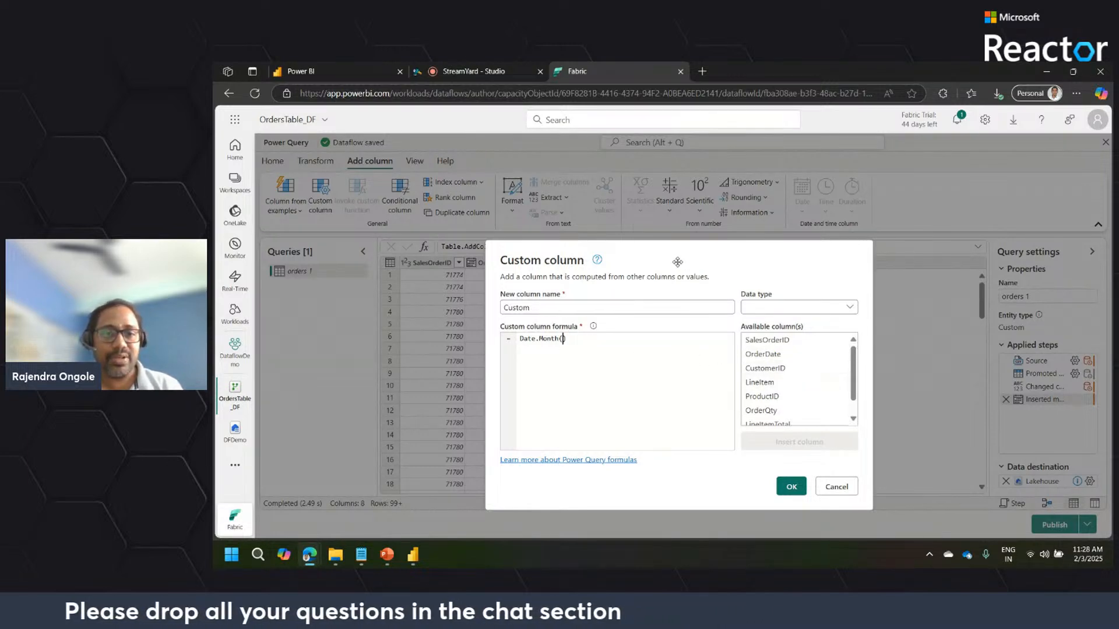
pyautogui.moveTo(677, 263); pyautogui.dragTo(598, 304)
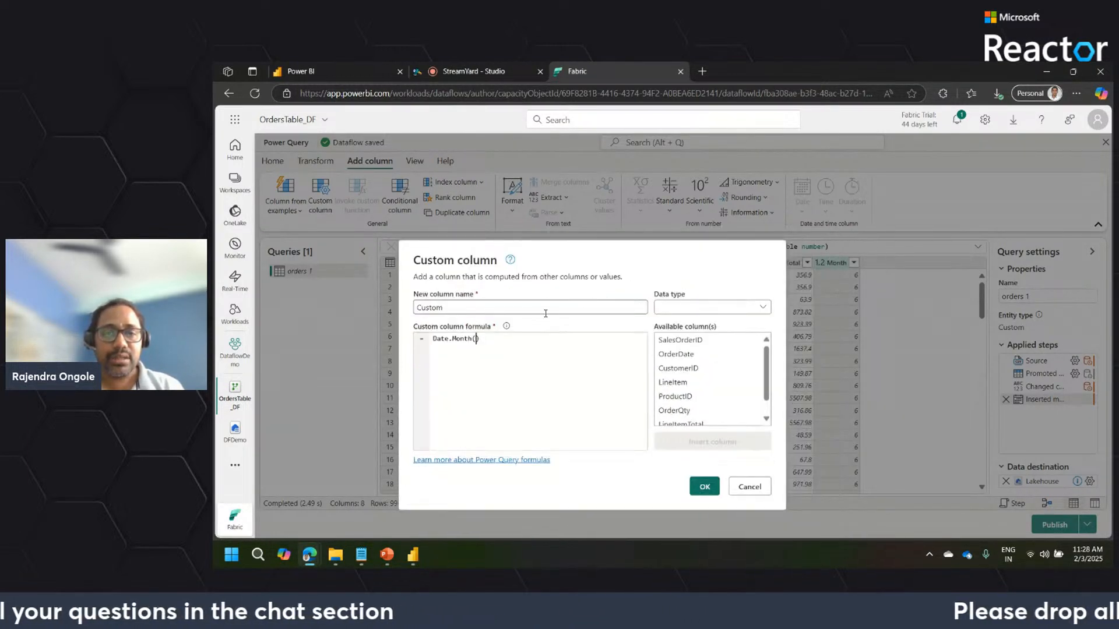
pyautogui.click(687, 357)
pyautogui.doubleClick(687, 355)
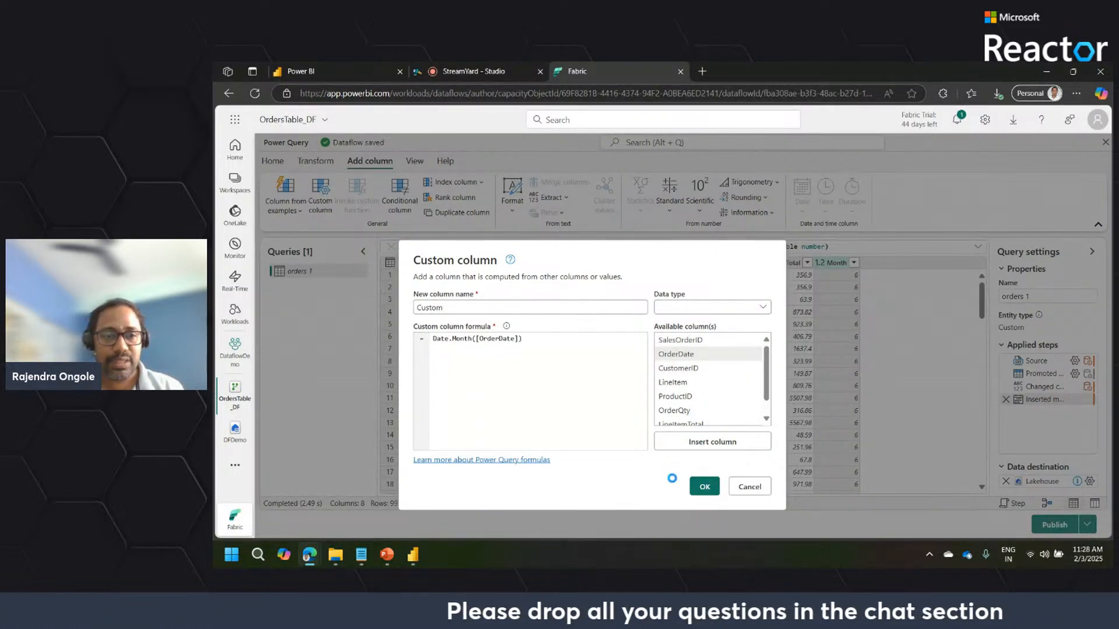
pyautogui.click(702, 486)
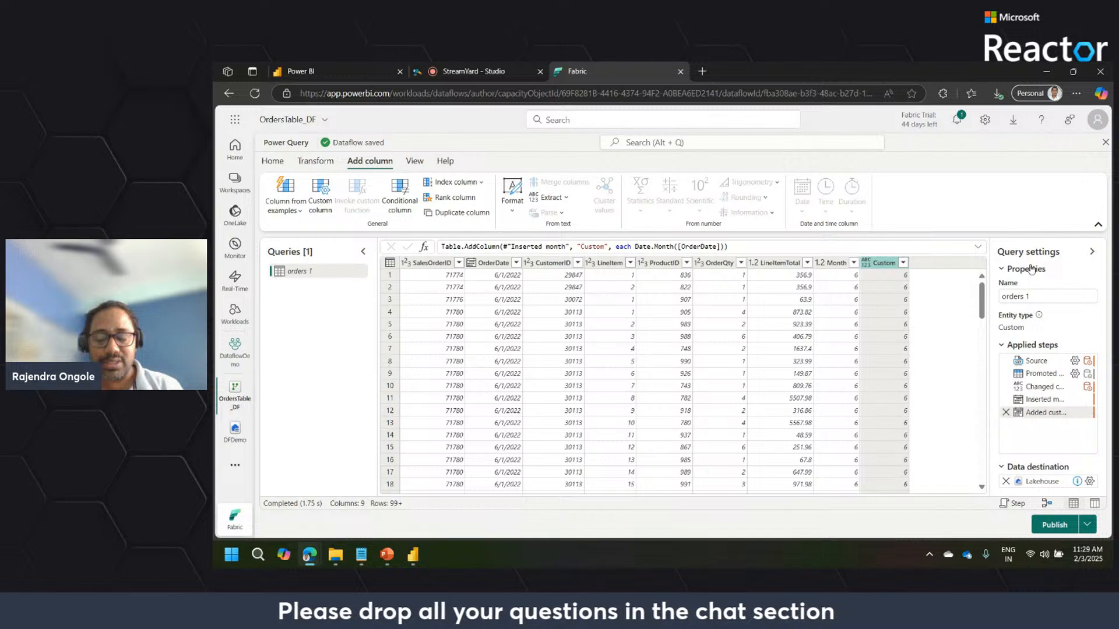
pyautogui.moveTo(1042, 365)
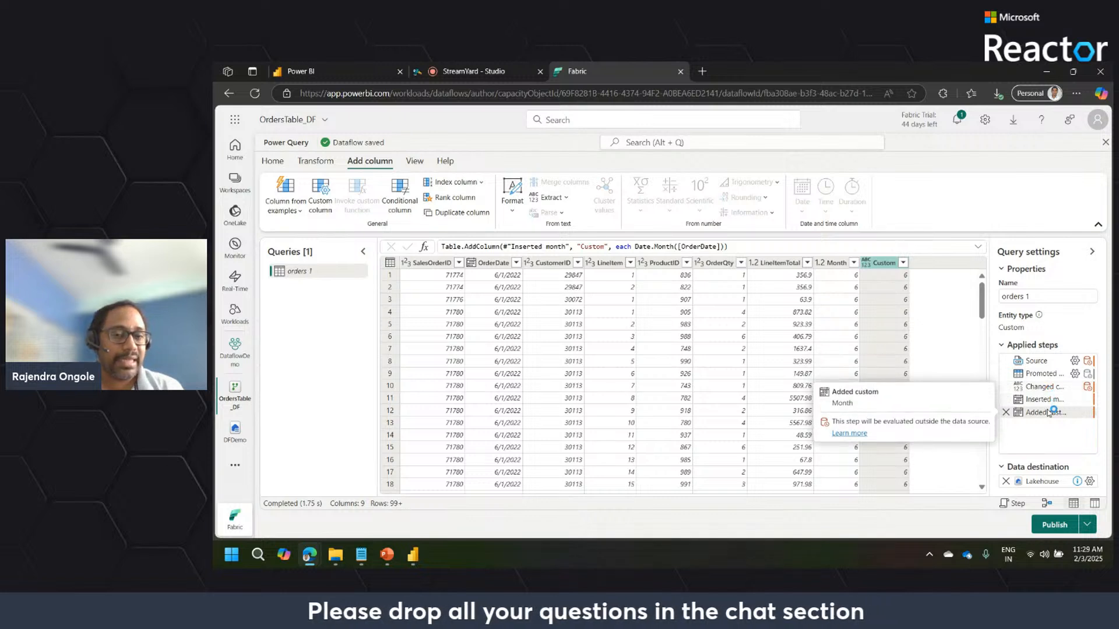
pyautogui.click(1007, 413)
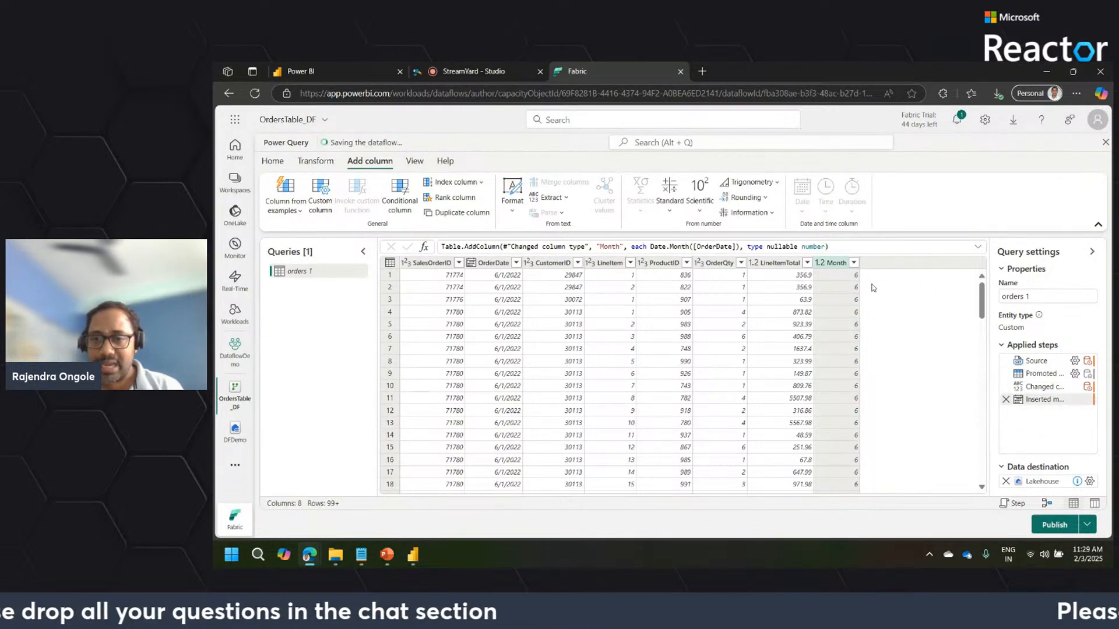
# Add a column with the name of the day extracted from the OrderDate column.
pyautogui.click(493, 262)
pyautogui.click(801, 210)
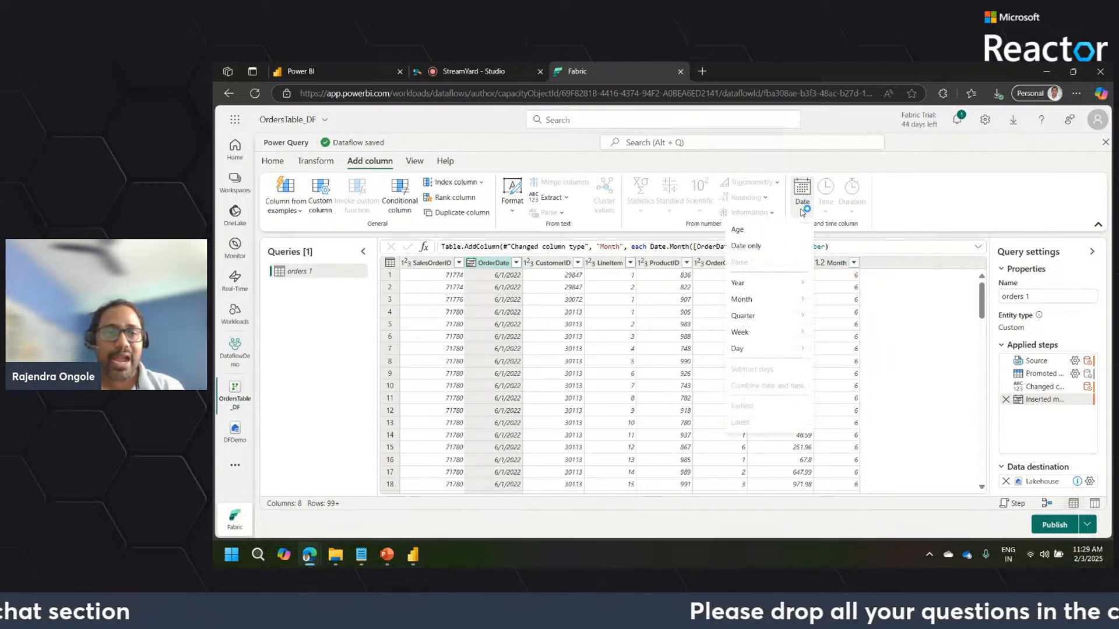
pyautogui.moveTo(763, 348)
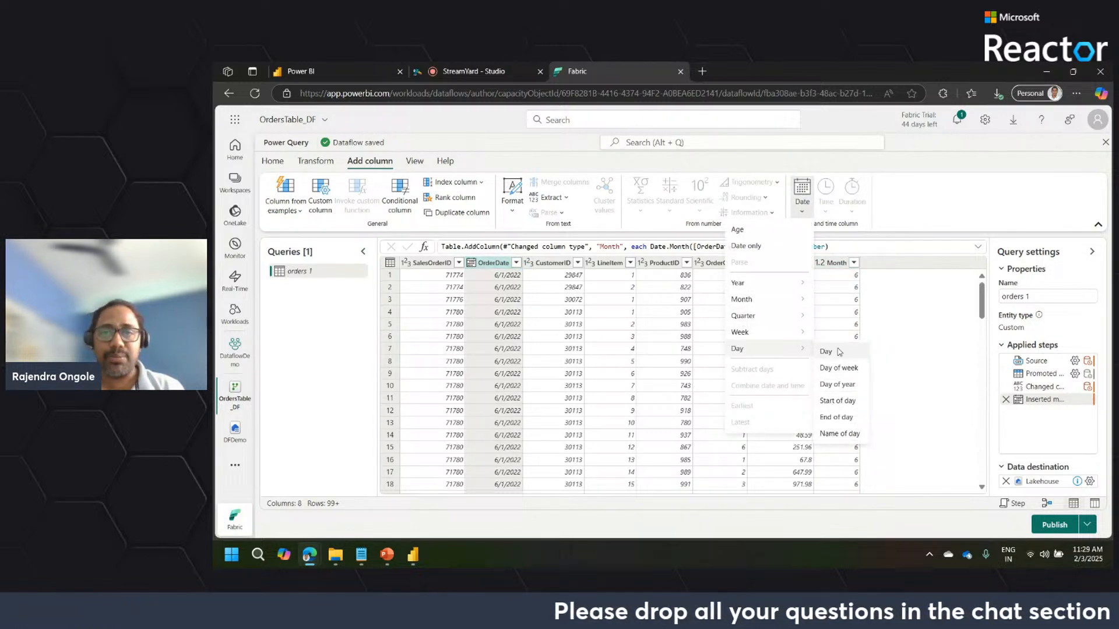
pyautogui.click(839, 433)
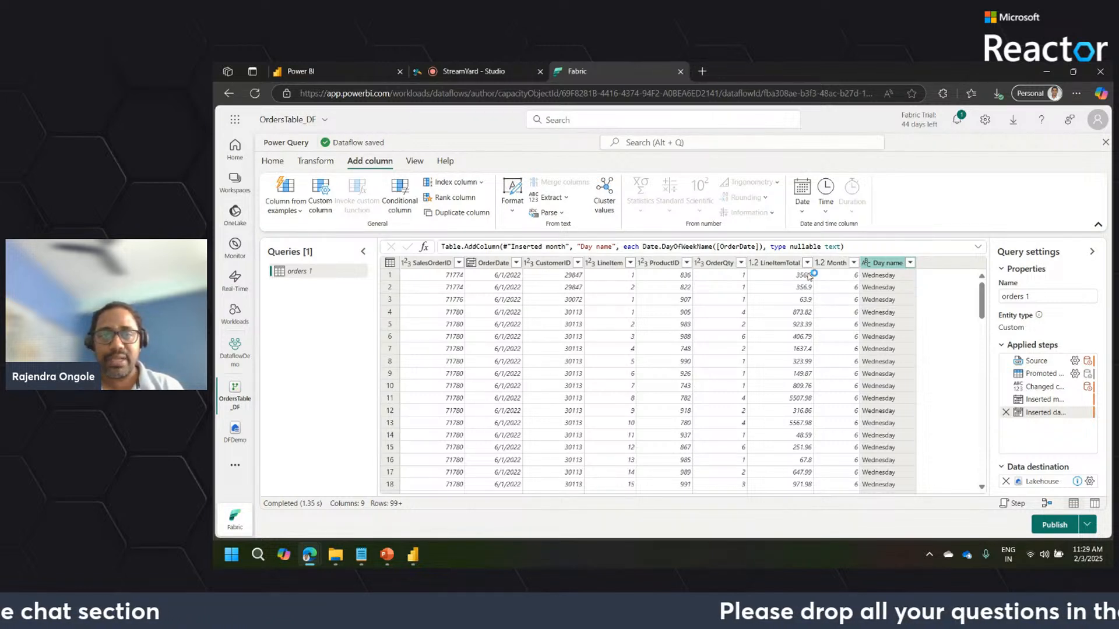
# Edit the query's lakehouse destination, keep its connection, and target a new table in the DFDemo lakehouse of the DataflowDemo workspace.
pyautogui.click(273, 162)
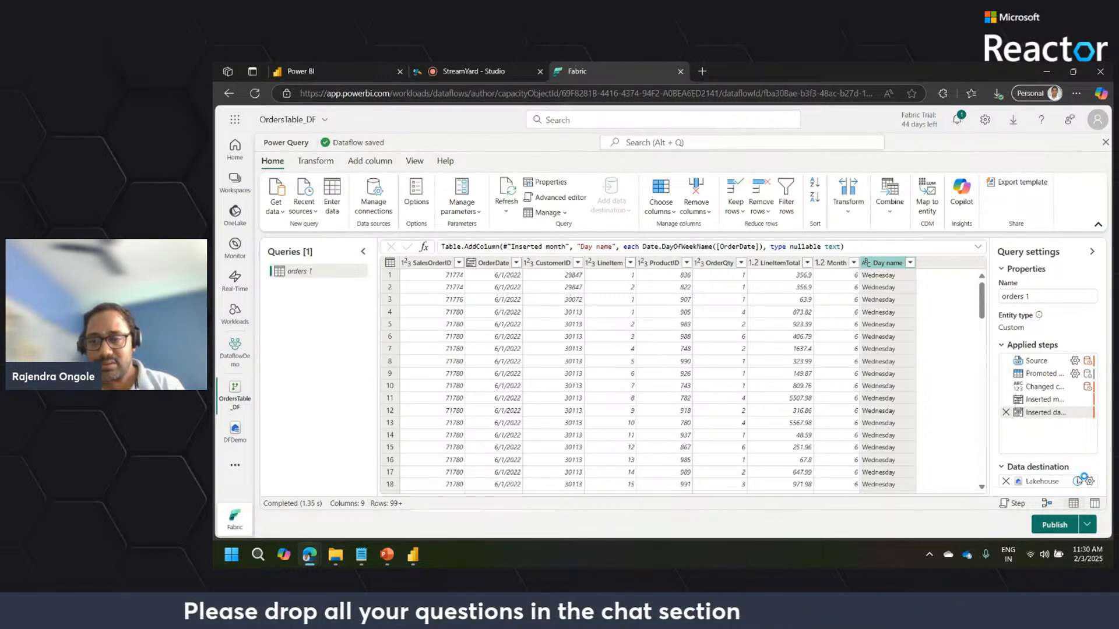
pyautogui.moveTo(1089, 484)
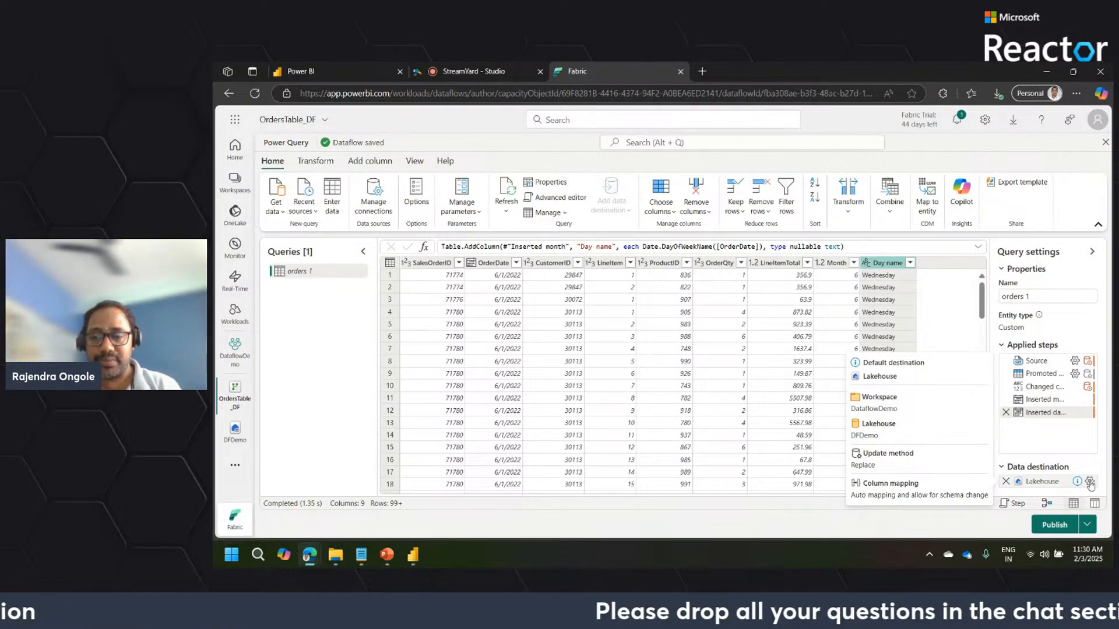
pyautogui.click(1089, 483)
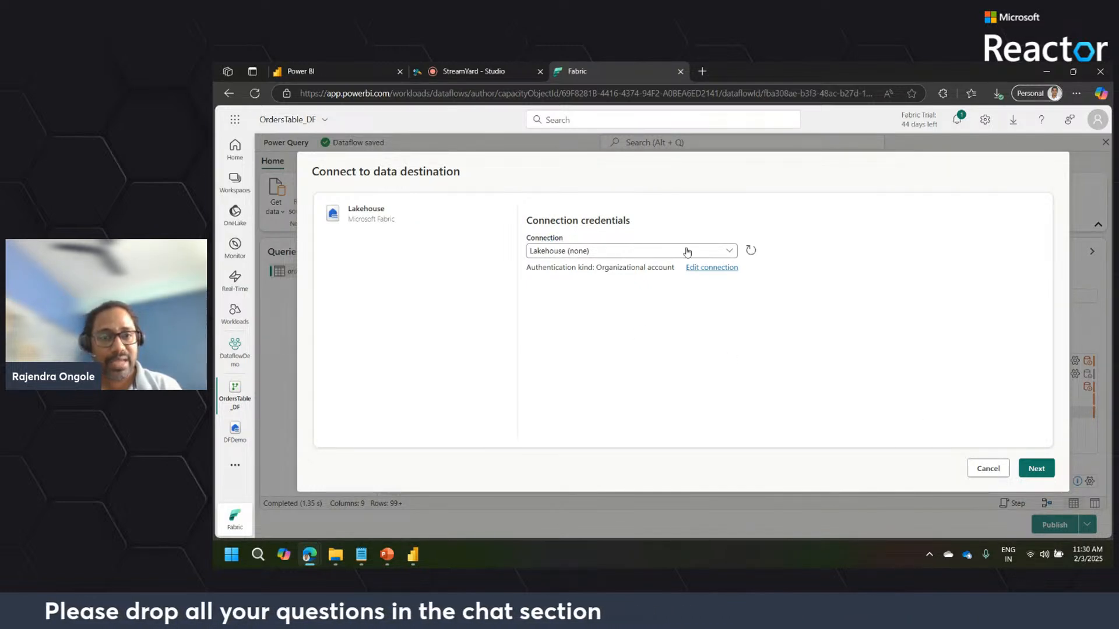
pyautogui.click(1036, 469)
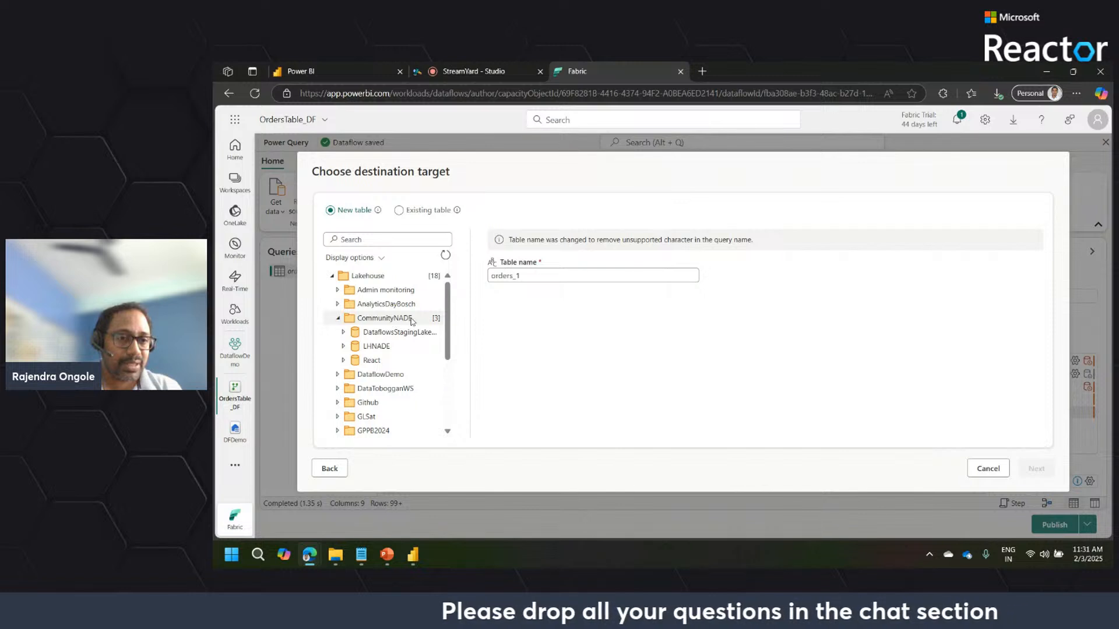
pyautogui.click(373, 348)
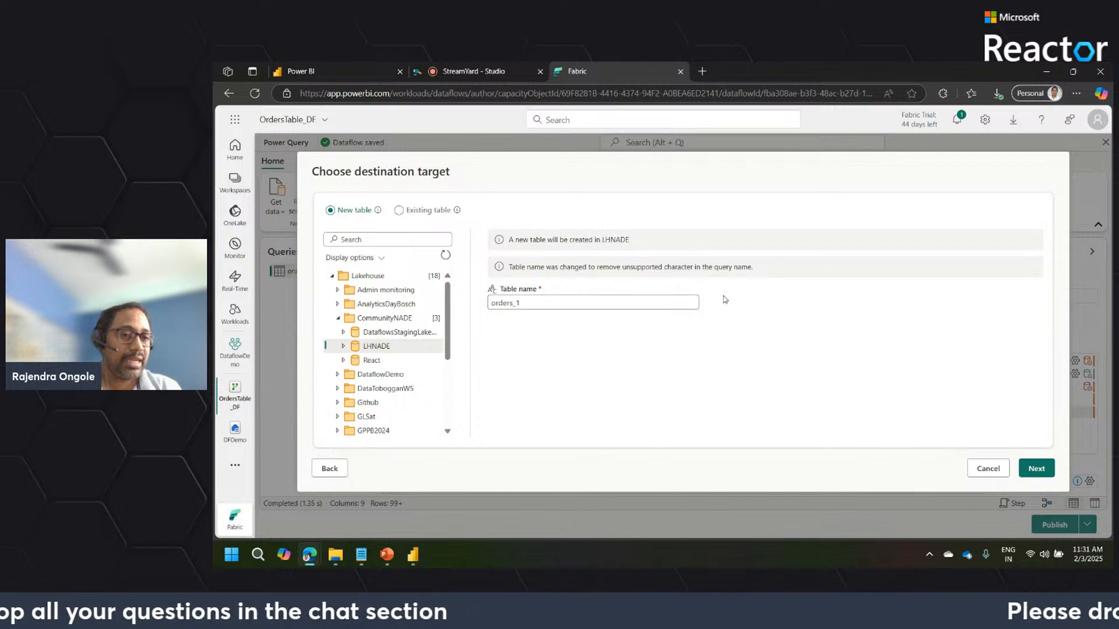
pyautogui.click(338, 318)
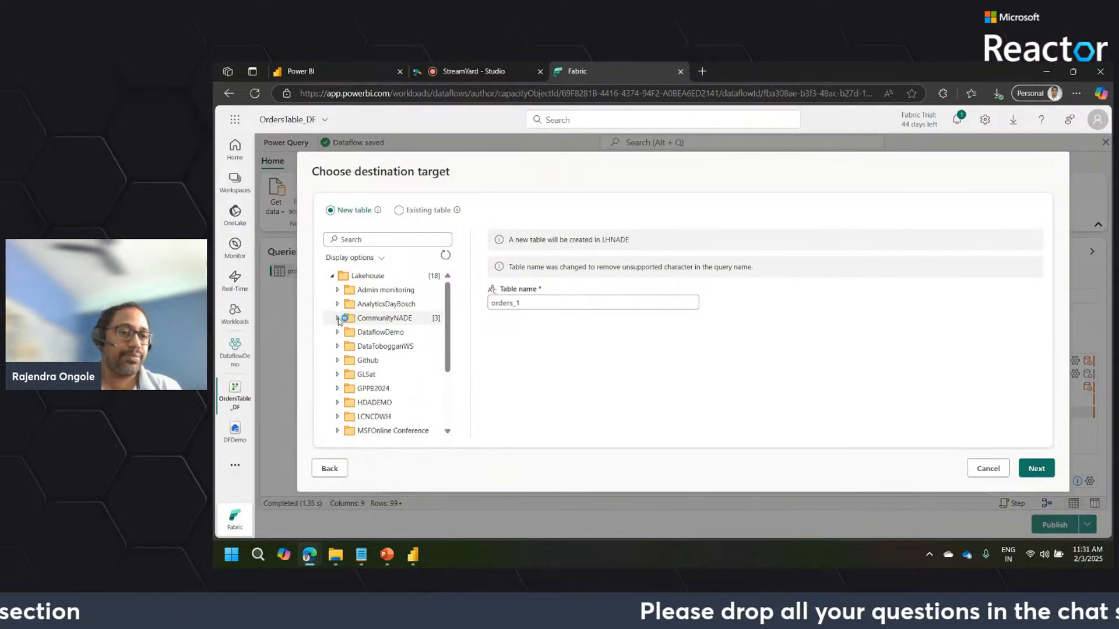
pyautogui.click(338, 319)
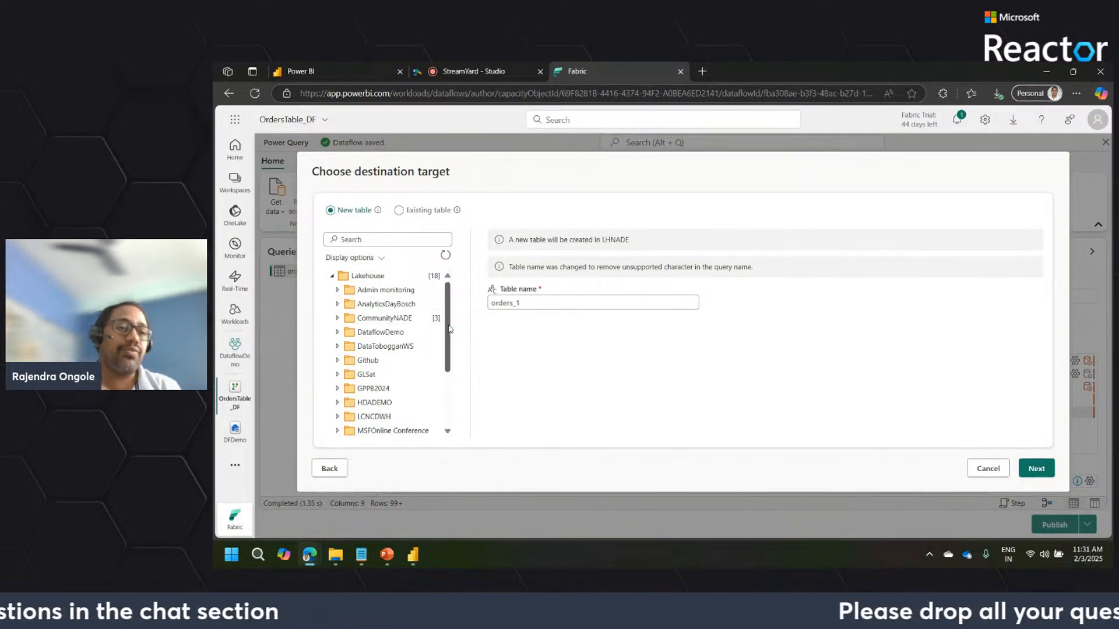
pyautogui.click(337, 332)
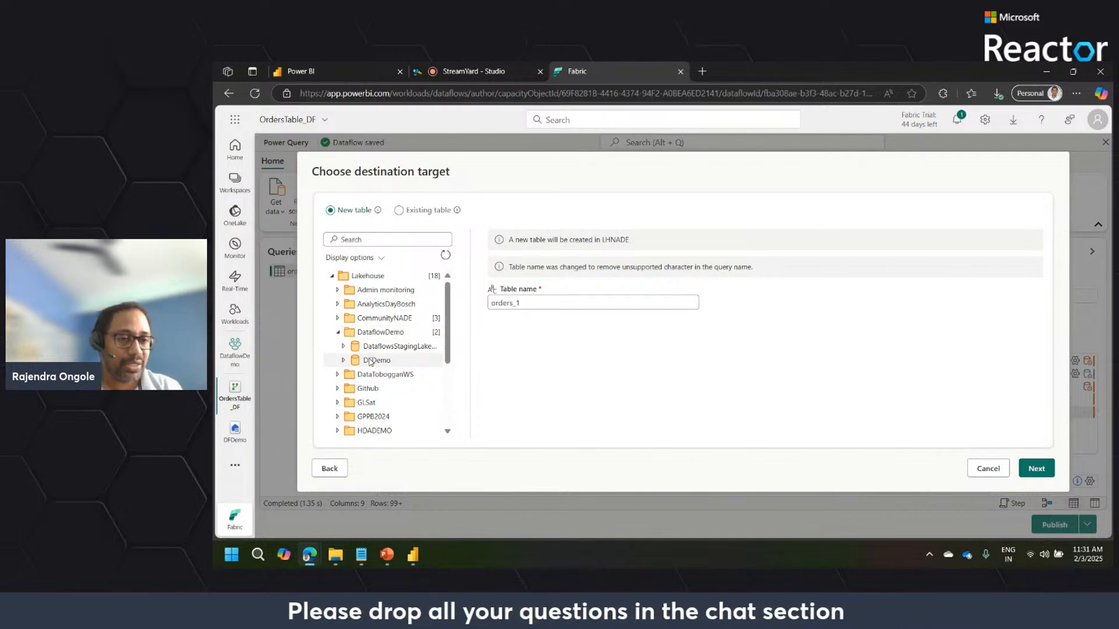
pyautogui.click(370, 361)
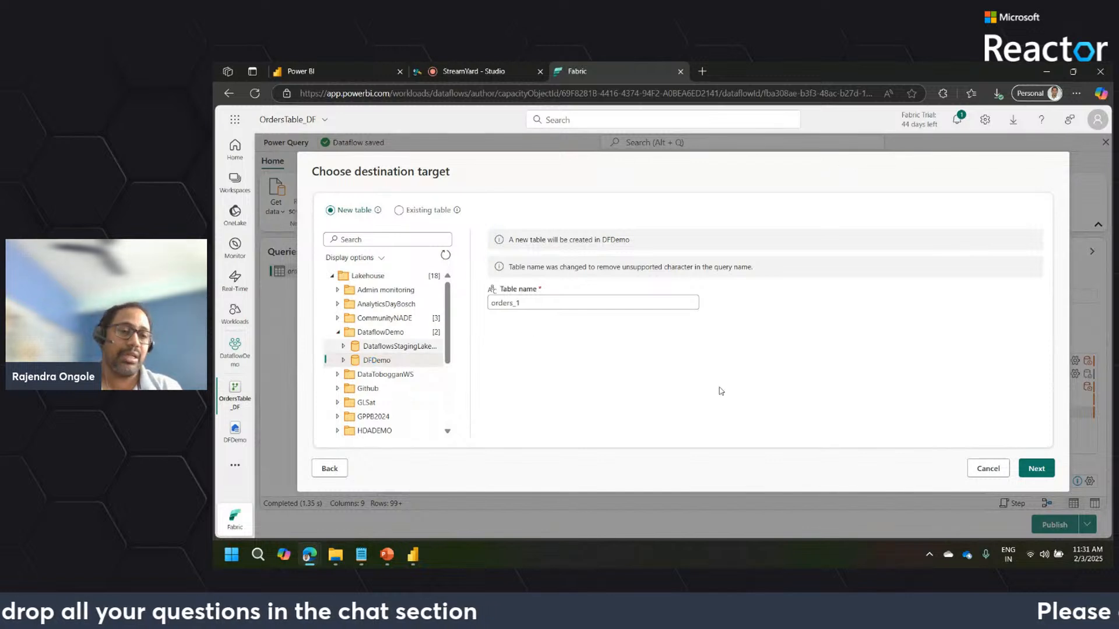
# Name the destination table orders and turn off automatic settings in the destination settings.
pyautogui.click(554, 303)
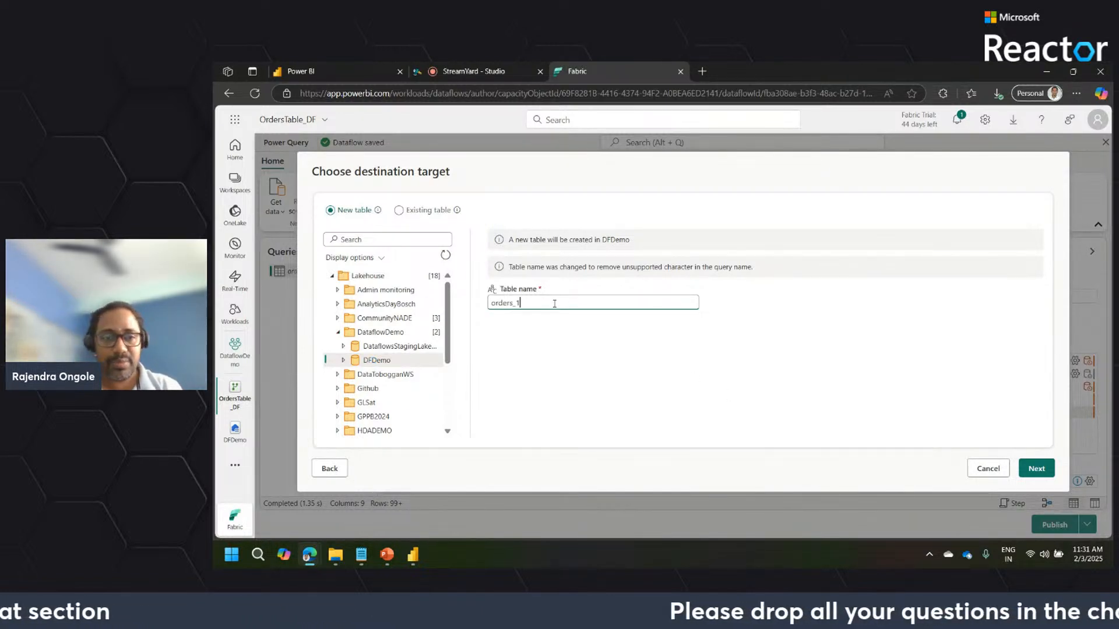
pyautogui.press('BackSpace')
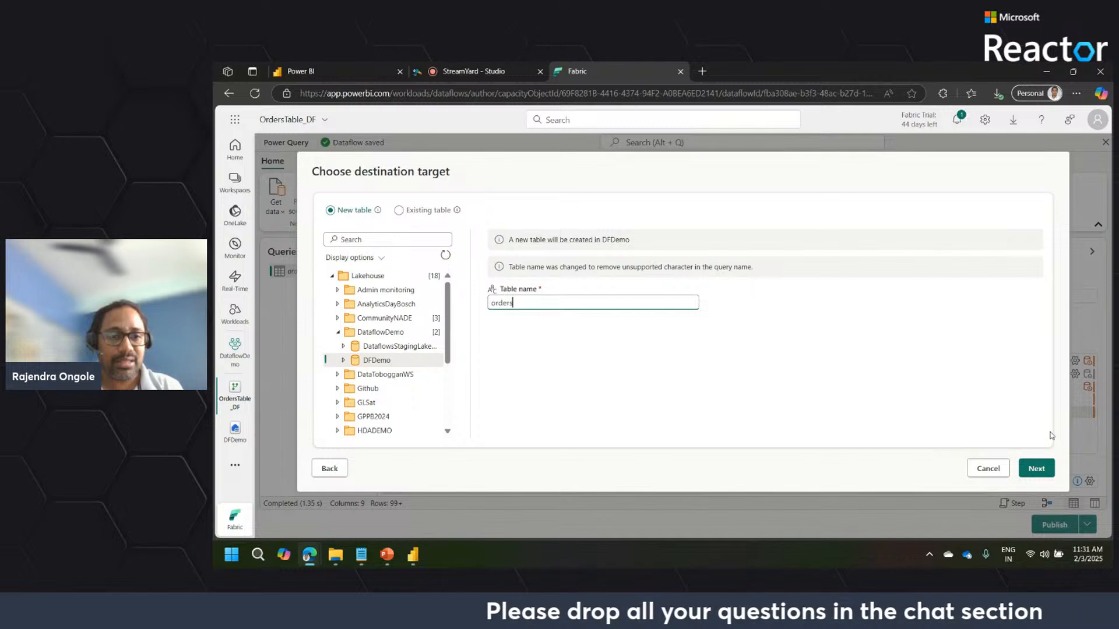
pyautogui.click(1036, 469)
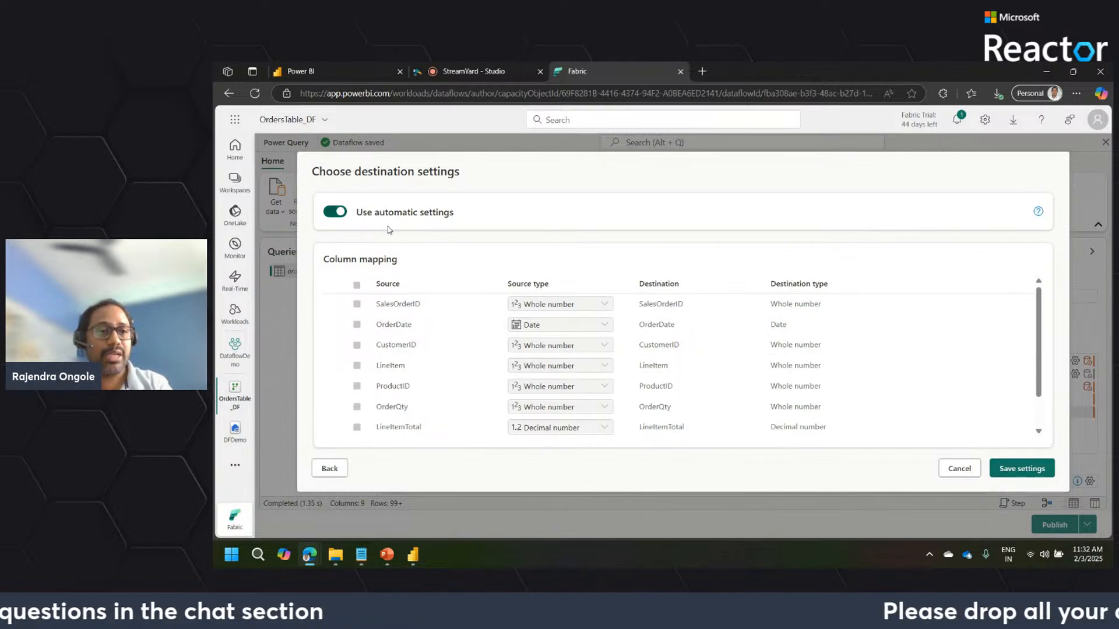
pyautogui.click(335, 213)
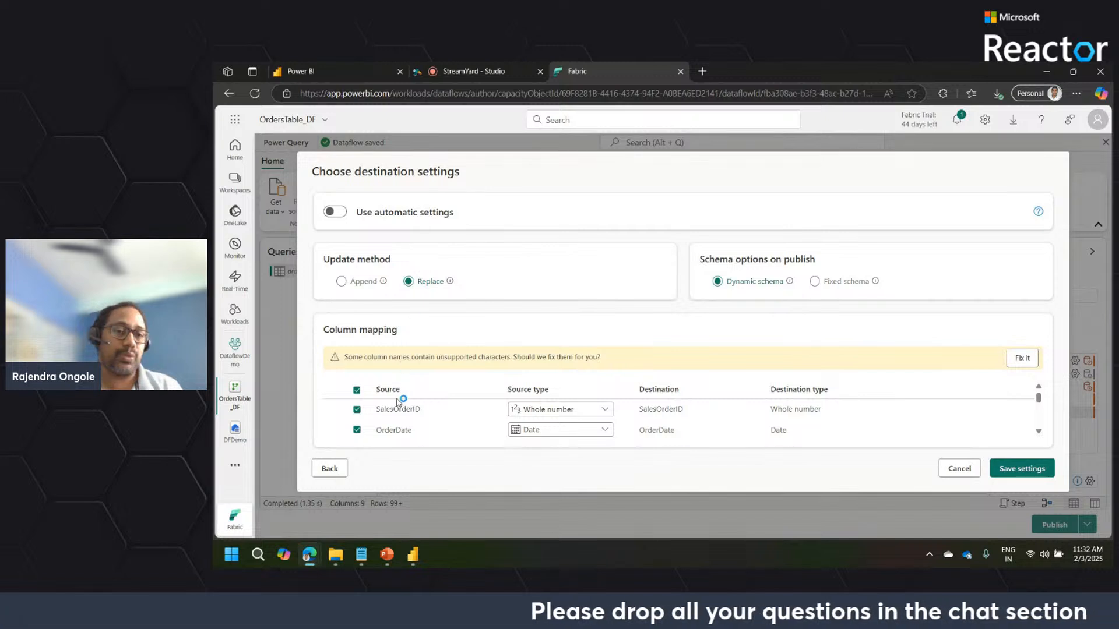
# Turn automatic settings back on for the orders table destination and save the destination settings.
pyautogui.click(339, 213)
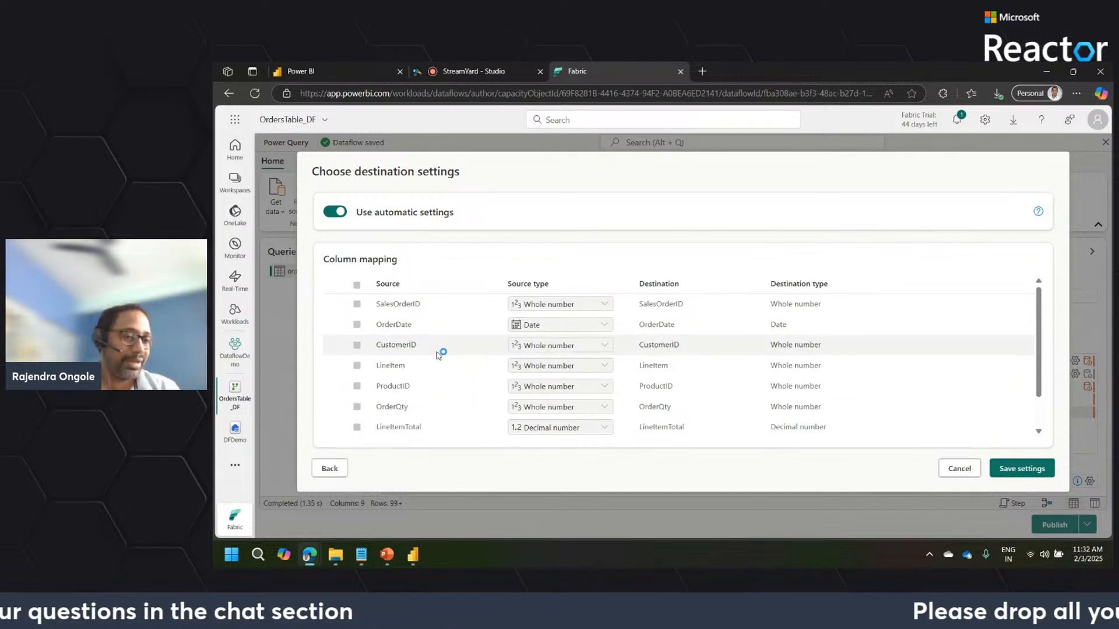
pyautogui.click(1022, 470)
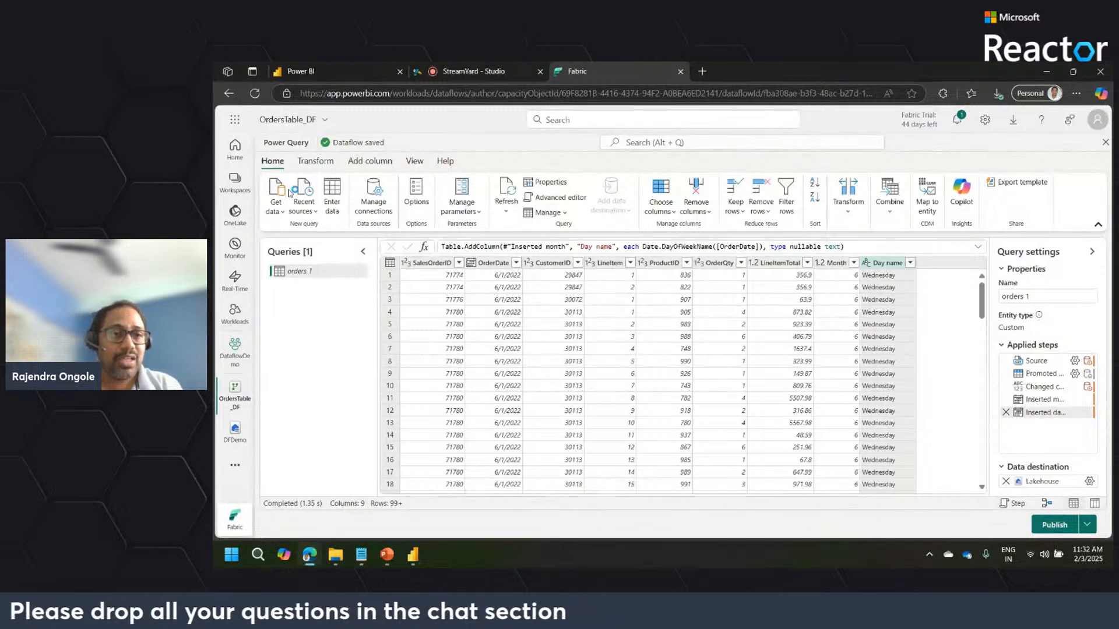
# Enable column profiling for the query preview, including column quality details and column value distribution.
pyautogui.click(419, 162)
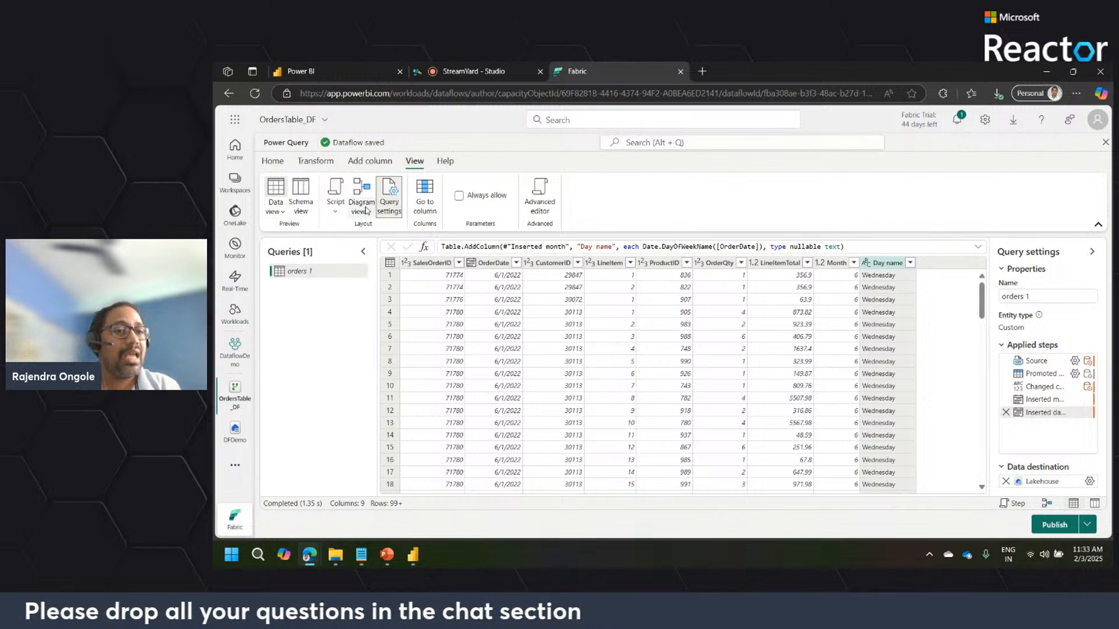
pyautogui.click(281, 213)
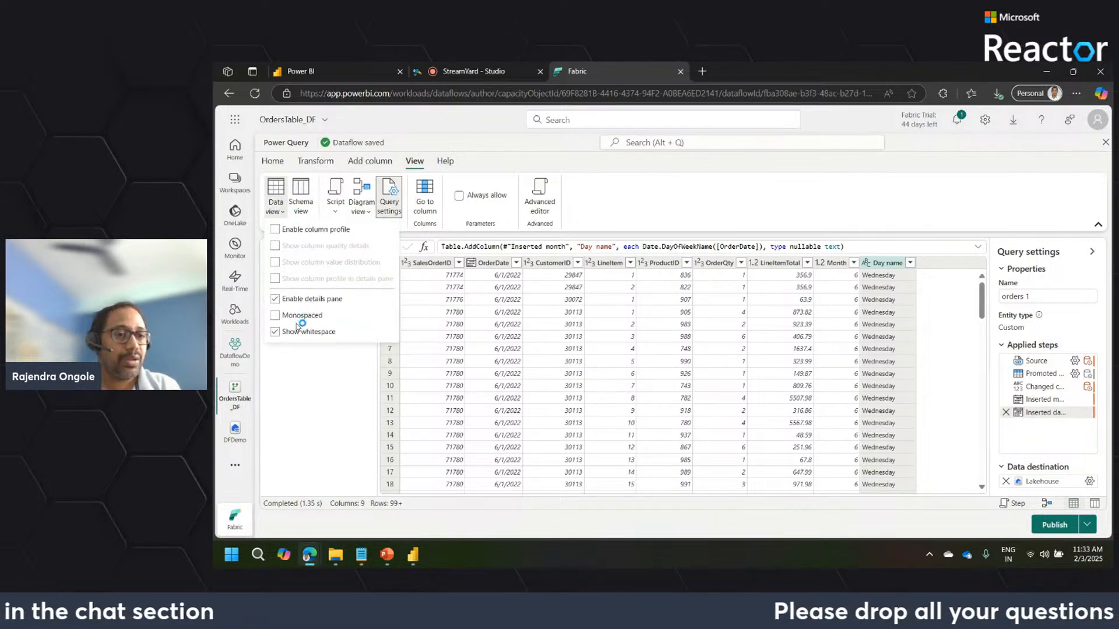
pyautogui.click(619, 175)
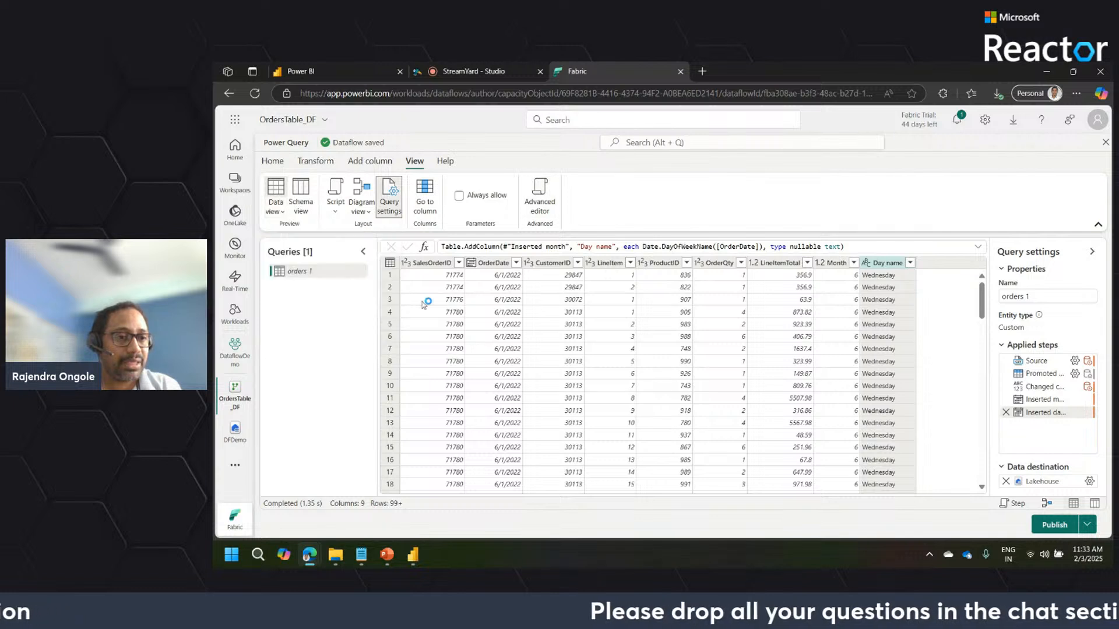
pyautogui.click(367, 211)
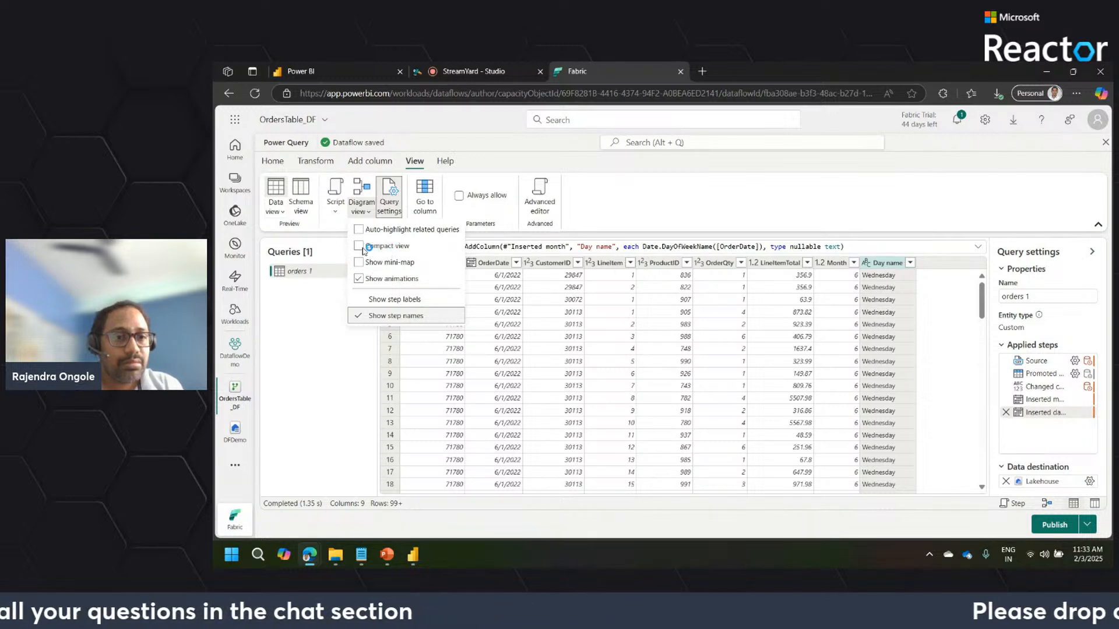
pyautogui.click(281, 213)
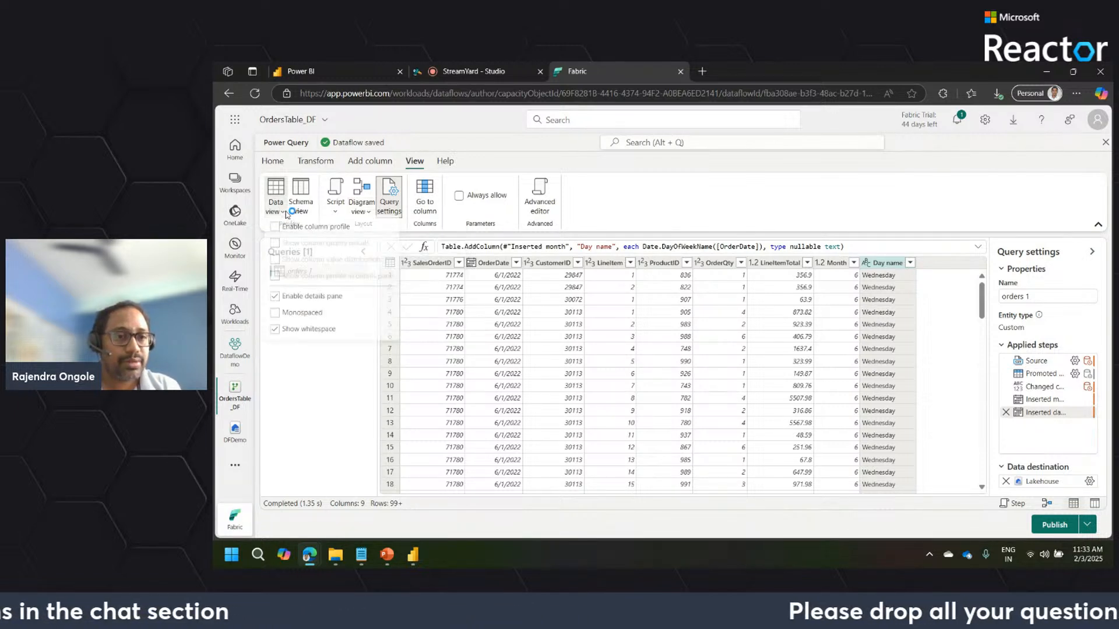
pyautogui.click(281, 212)
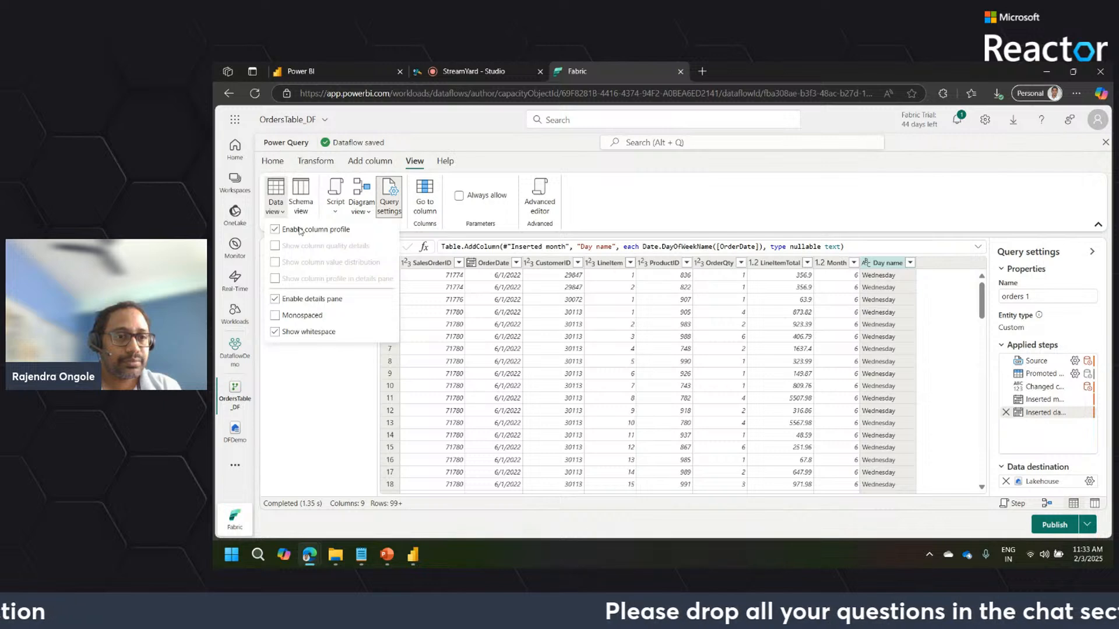
pyautogui.click(299, 230)
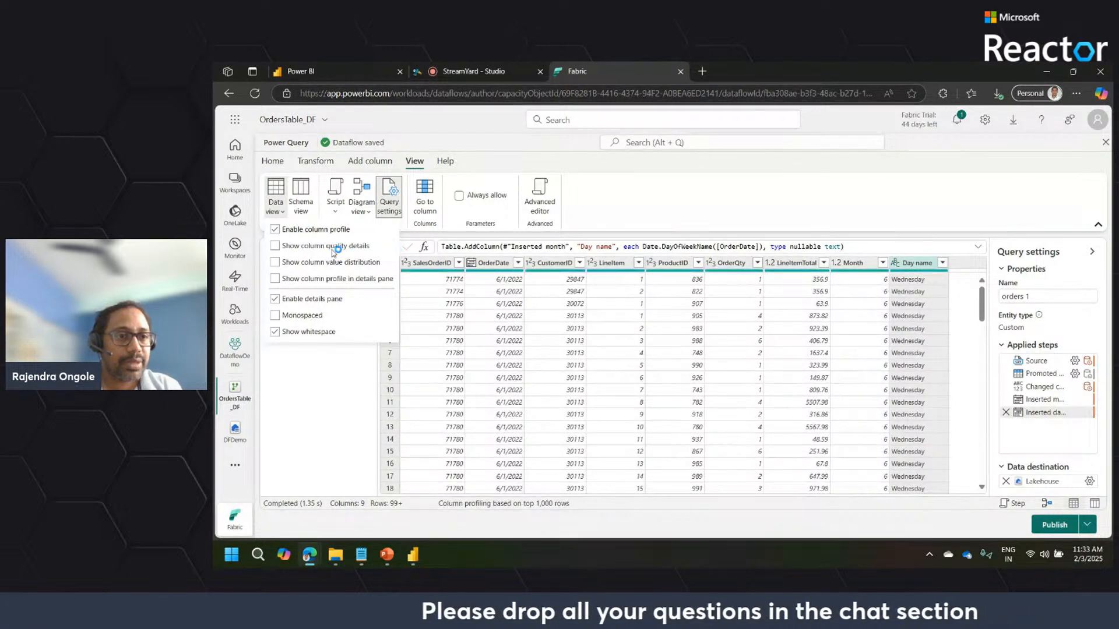
pyautogui.click(285, 255)
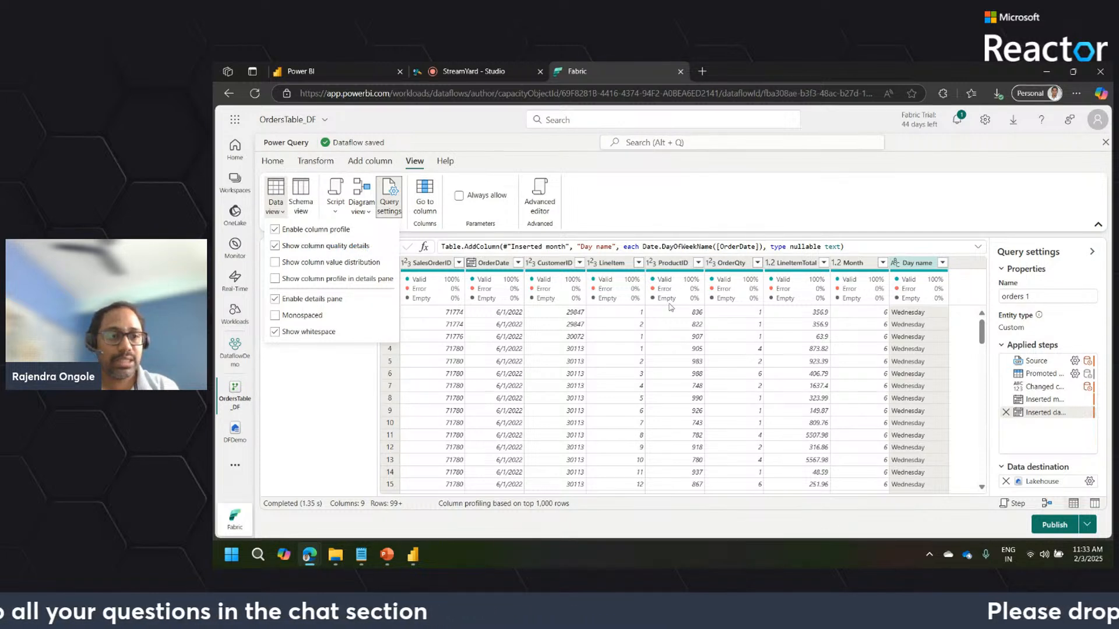
pyautogui.click(331, 263)
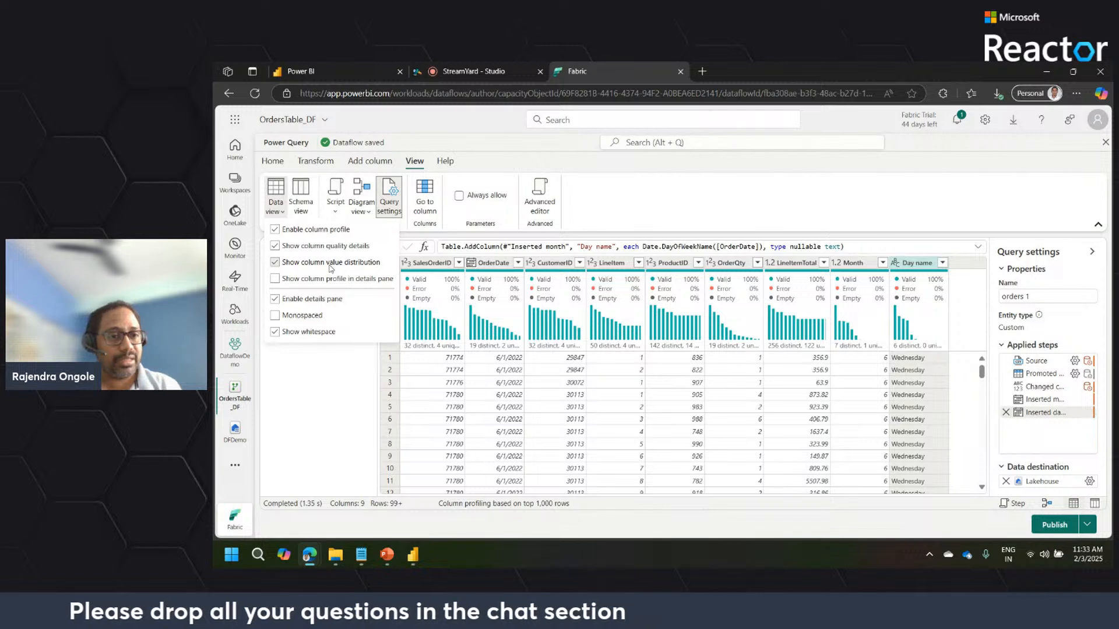
# Show the column profile in the details pane and examine the OrderDate column's statistics and value distribution.
pyautogui.click(341, 391)
pyautogui.click(505, 265)
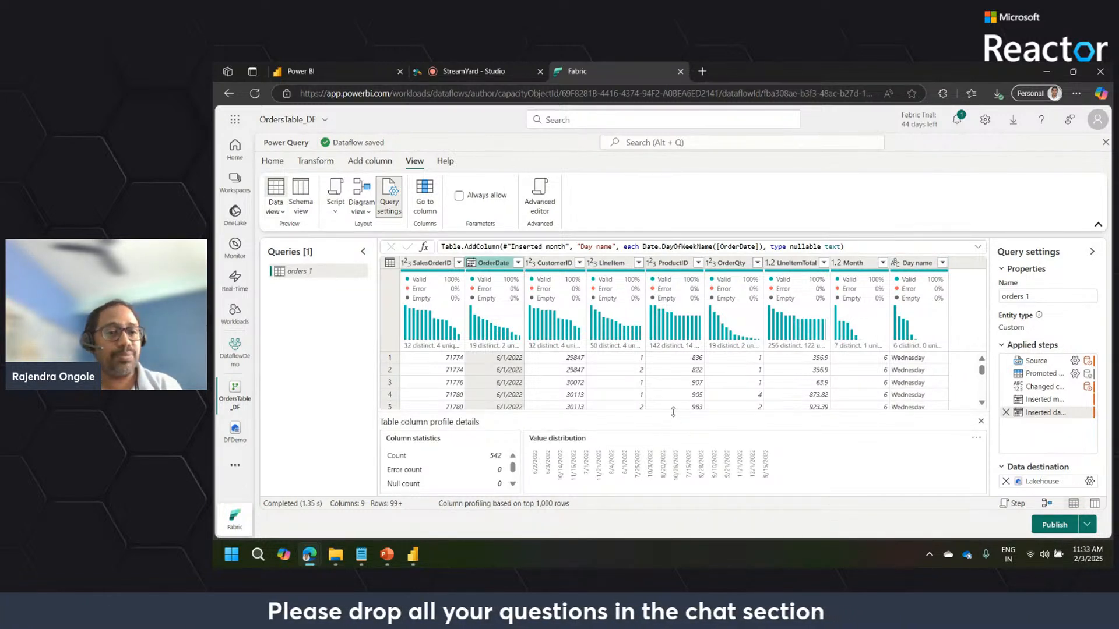
pyautogui.moveTo(673, 412); pyautogui.dragTo(672, 394)
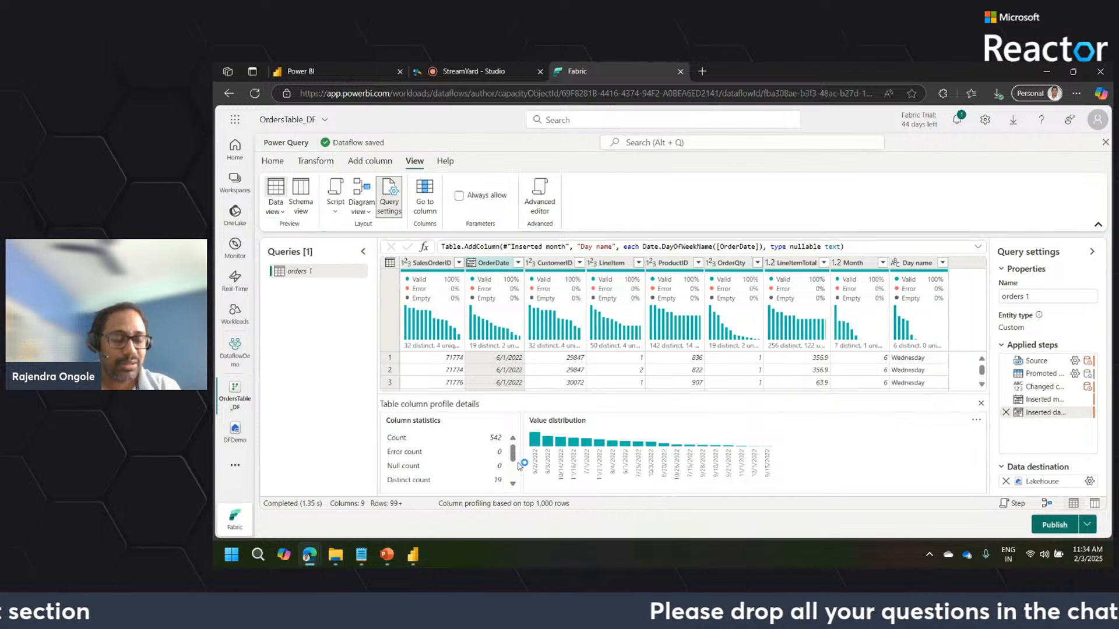
pyautogui.scroll(-2, 515, 473)
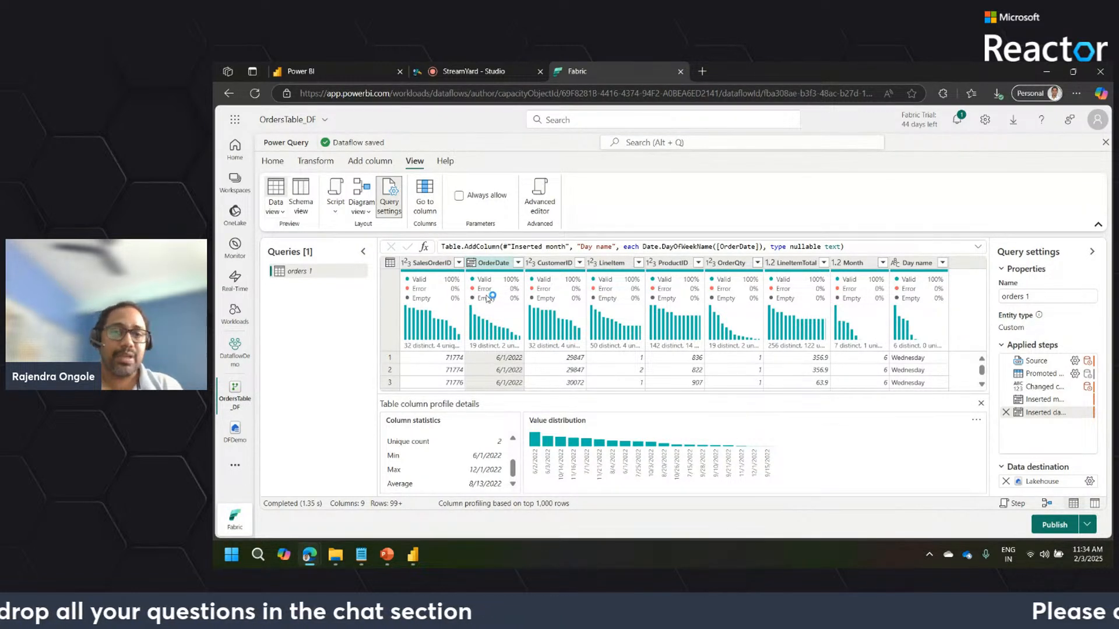
# Turn off the column value distribution and the details-pane column profile, and close the profile details.
pyautogui.click(275, 205)
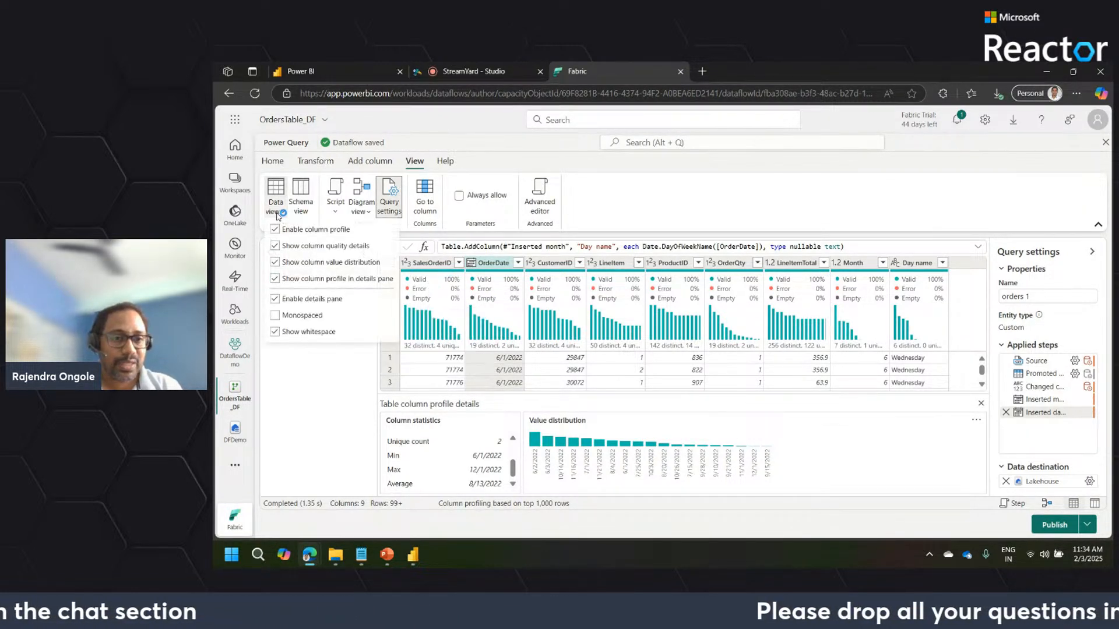
pyautogui.click(299, 280)
pyautogui.click(301, 263)
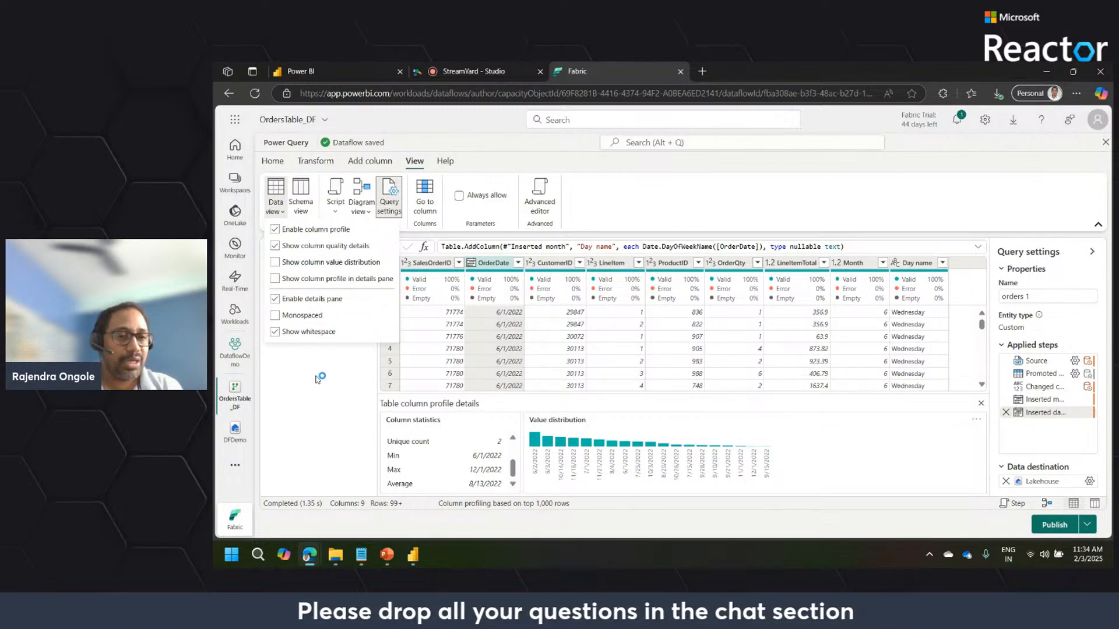
pyautogui.click(321, 402)
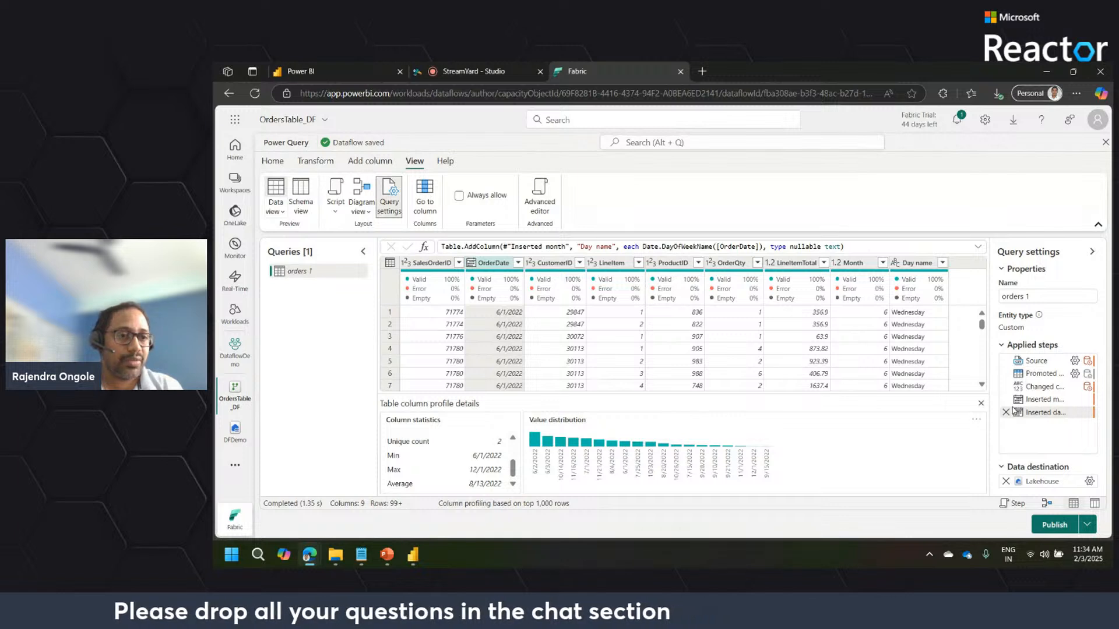
pyautogui.click(982, 404)
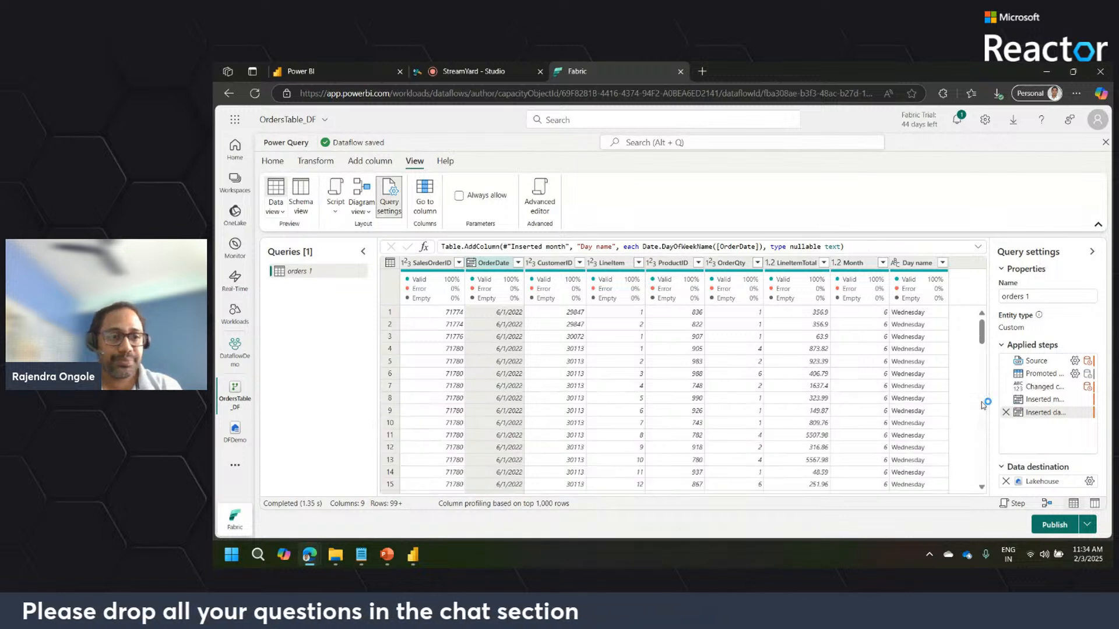
# Publish the OrdersTable_DF dataflow immediately.
pyautogui.click(561, 265)
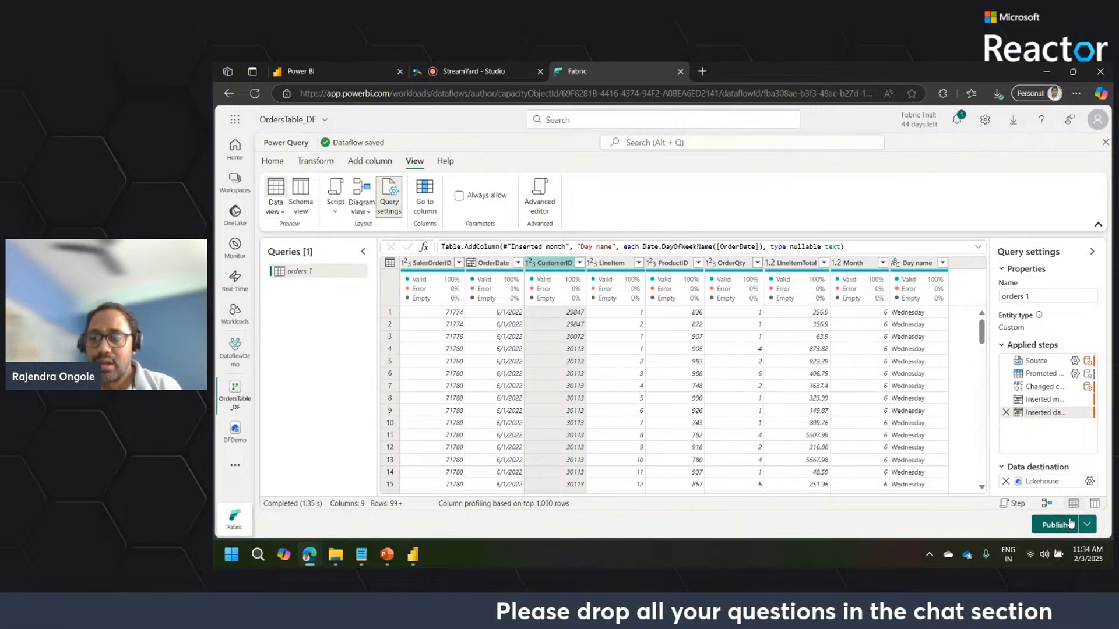
pyautogui.click(1086, 525)
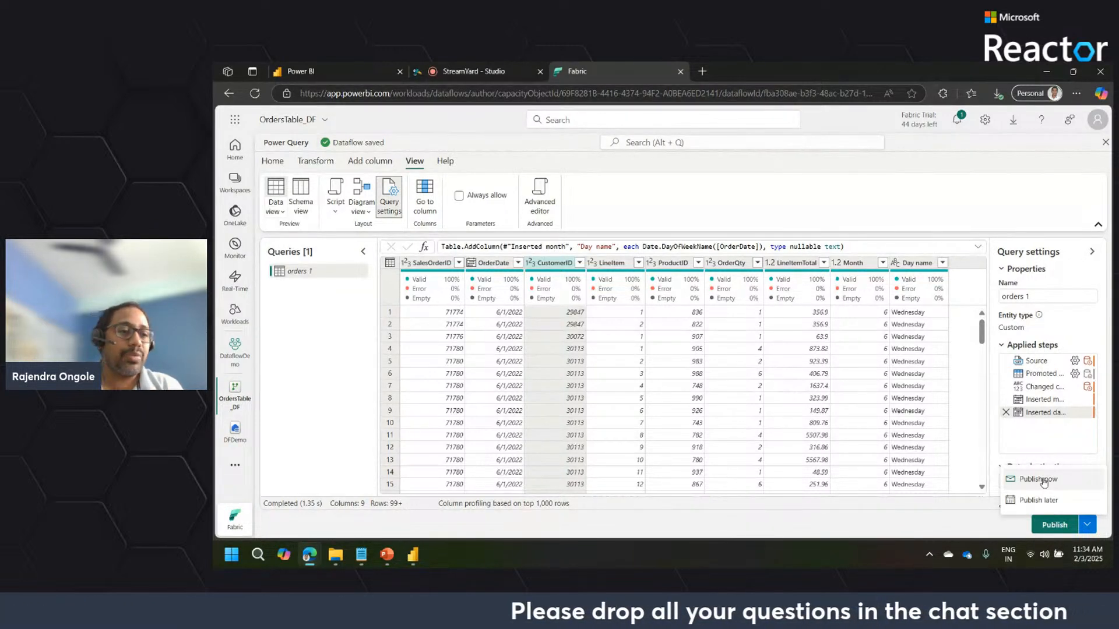
pyautogui.click(1037, 479)
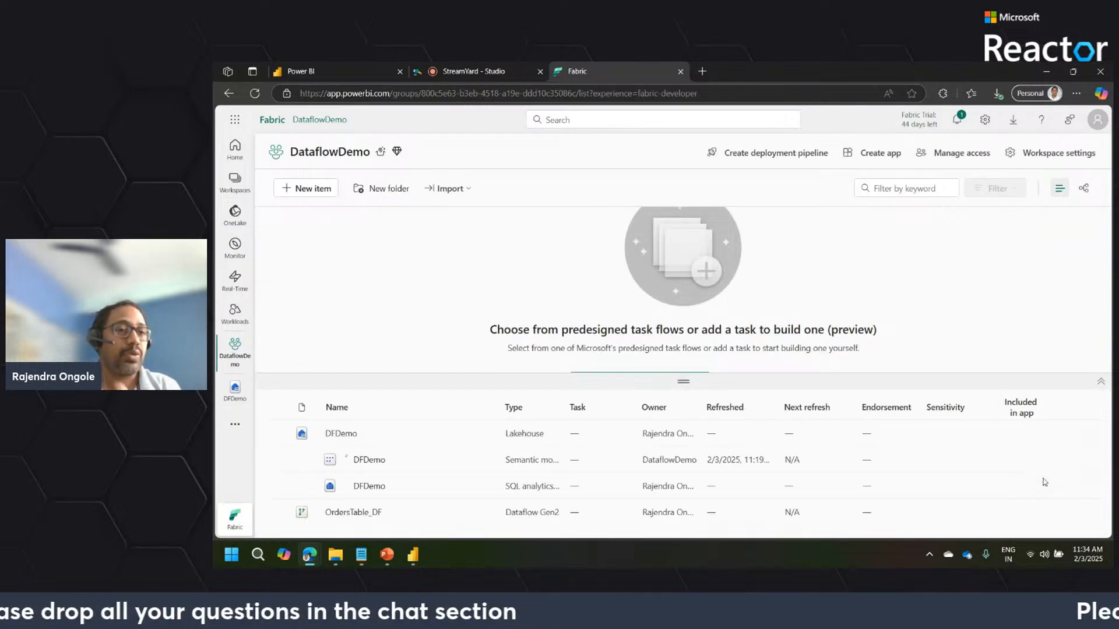
# Refresh the DFDemo lakehouse to look for the new table, and check the DataflowDemo workspace notifications for the publish status.
pyautogui.click(238, 400)
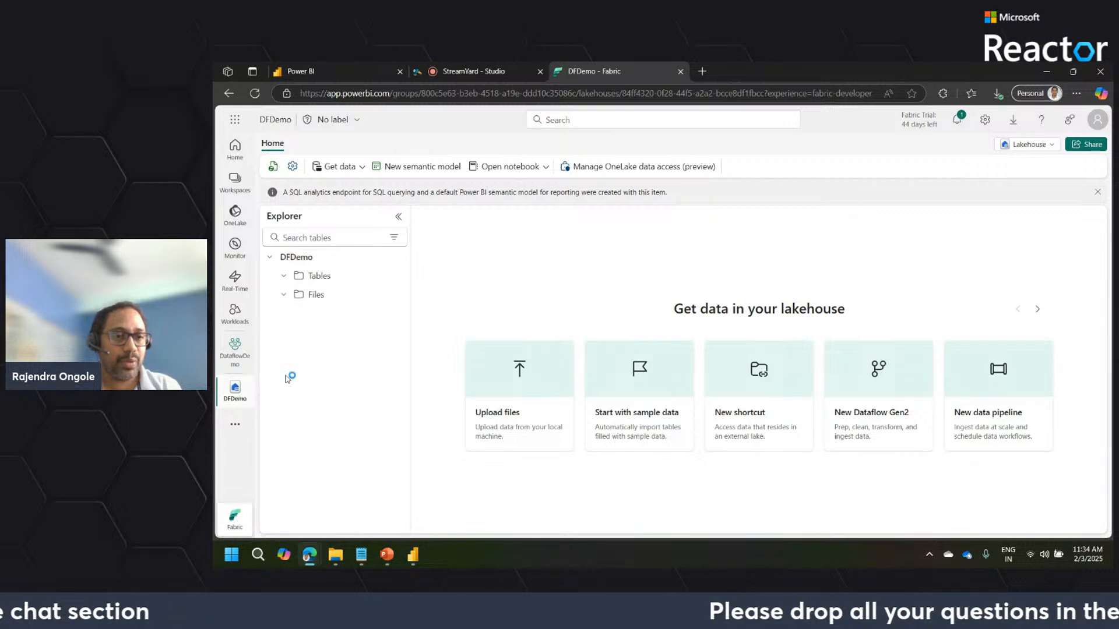
pyautogui.click(274, 167)
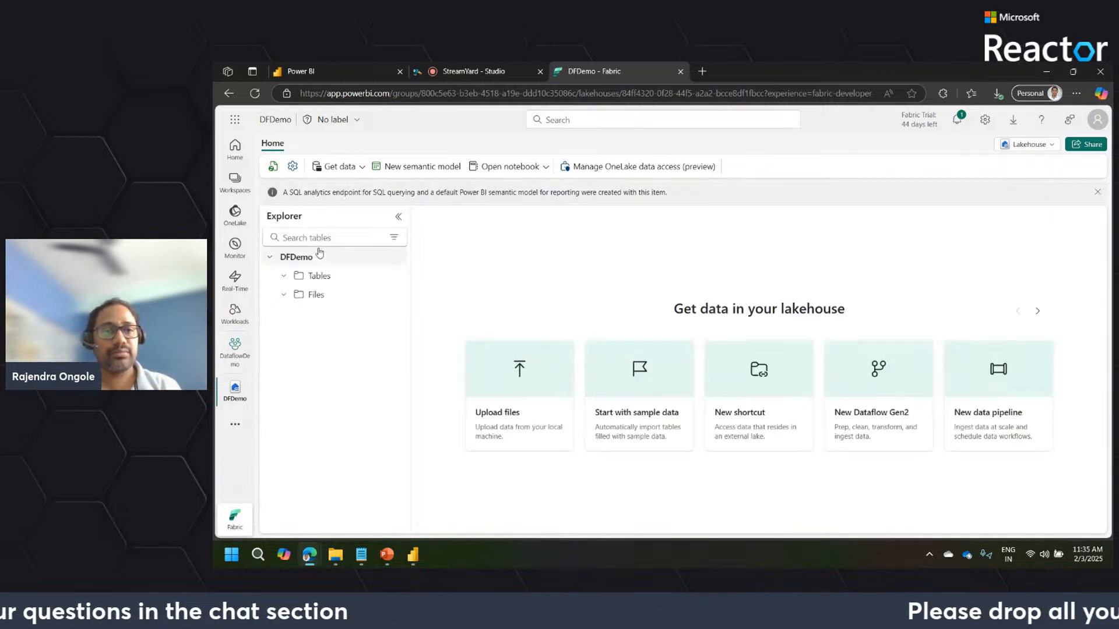
pyautogui.click(235, 343)
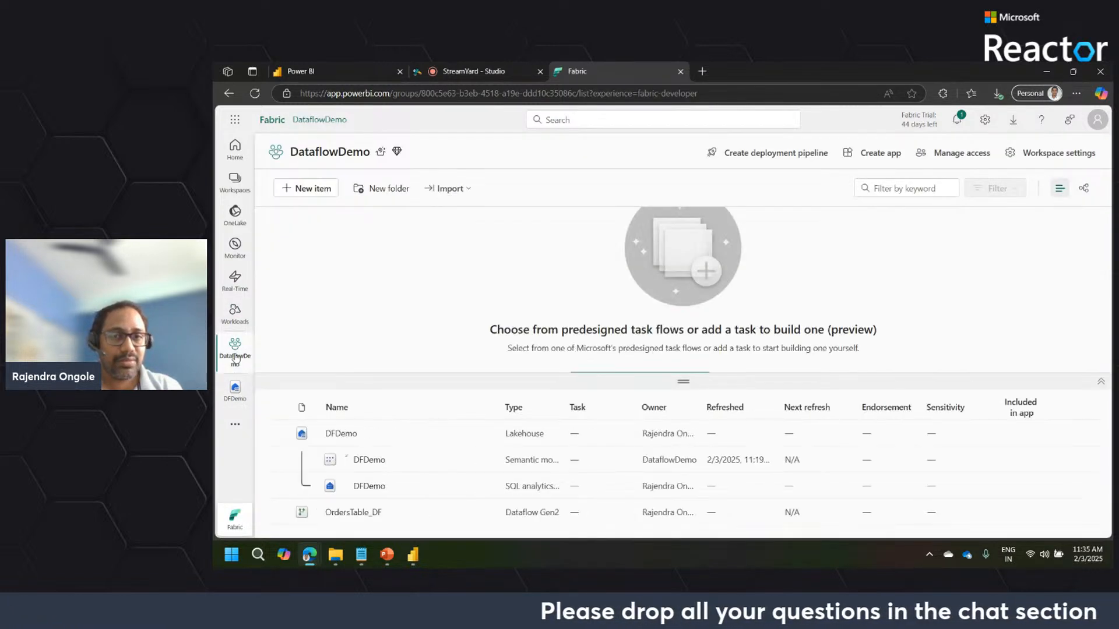
pyautogui.click(956, 120)
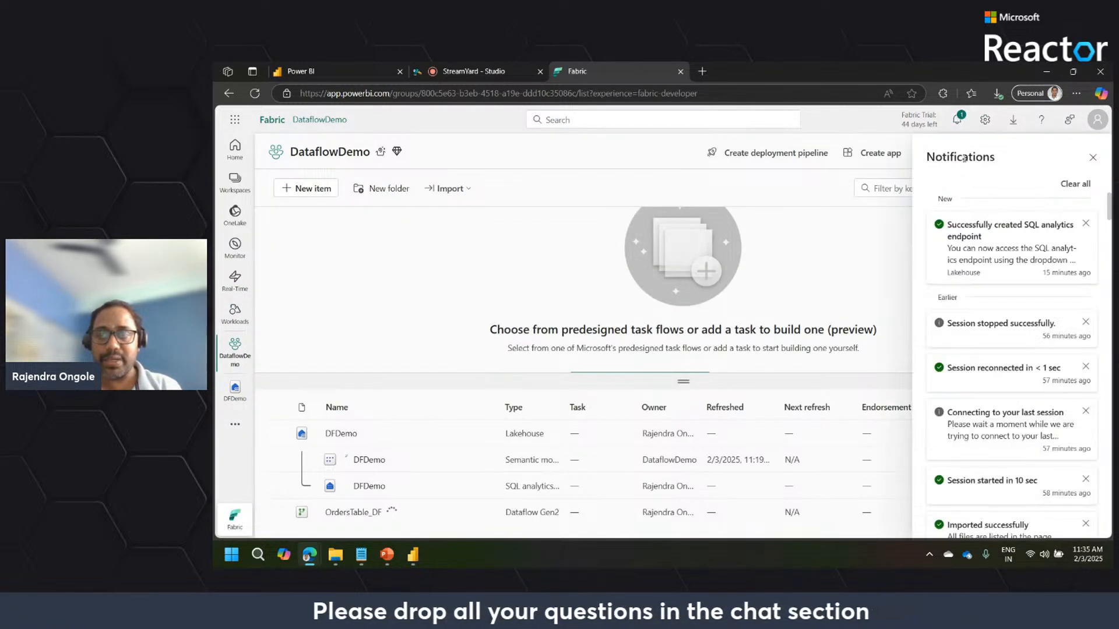
pyautogui.click(956, 125)
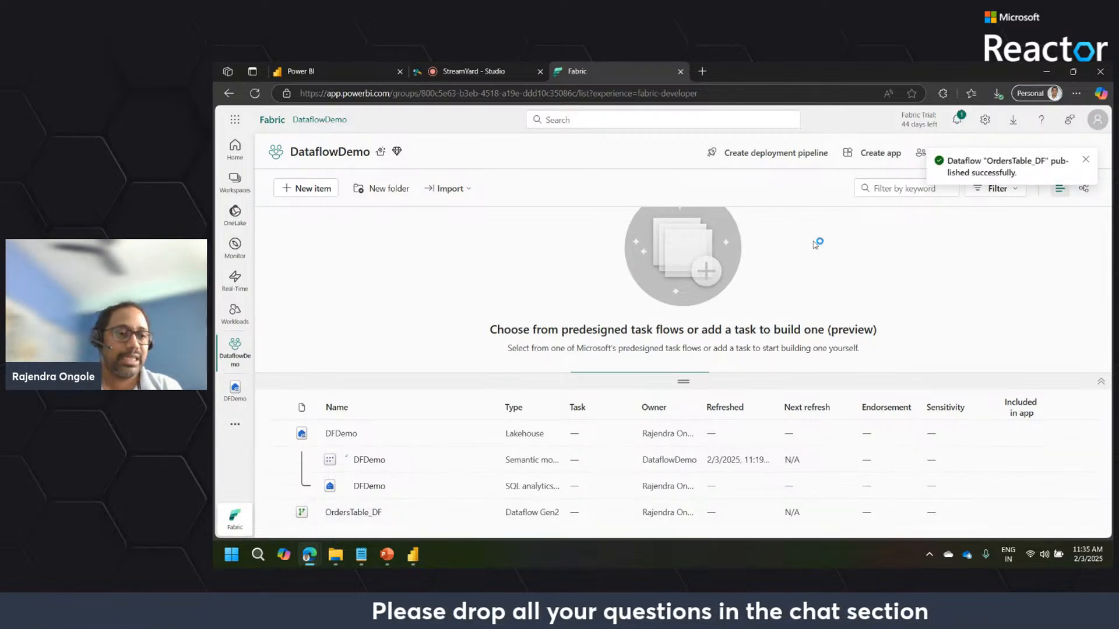
pyautogui.click(958, 124)
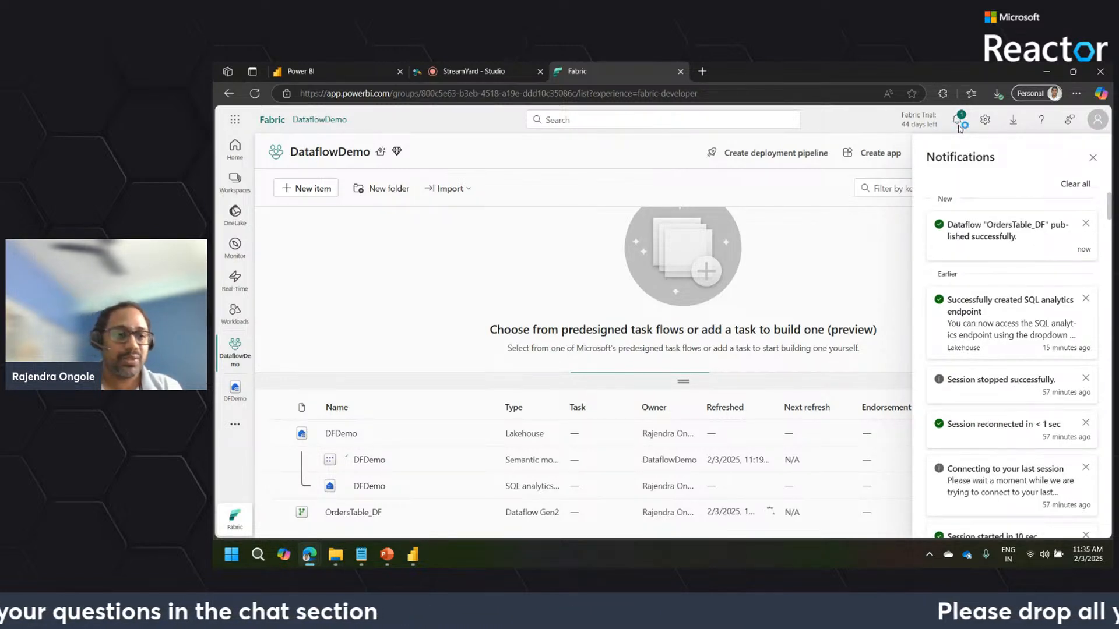
# Check the dataflow's refresh status in the DataflowDemo workspace, and refresh the DFDemo lakehouse explorer.
pyautogui.click(235, 391)
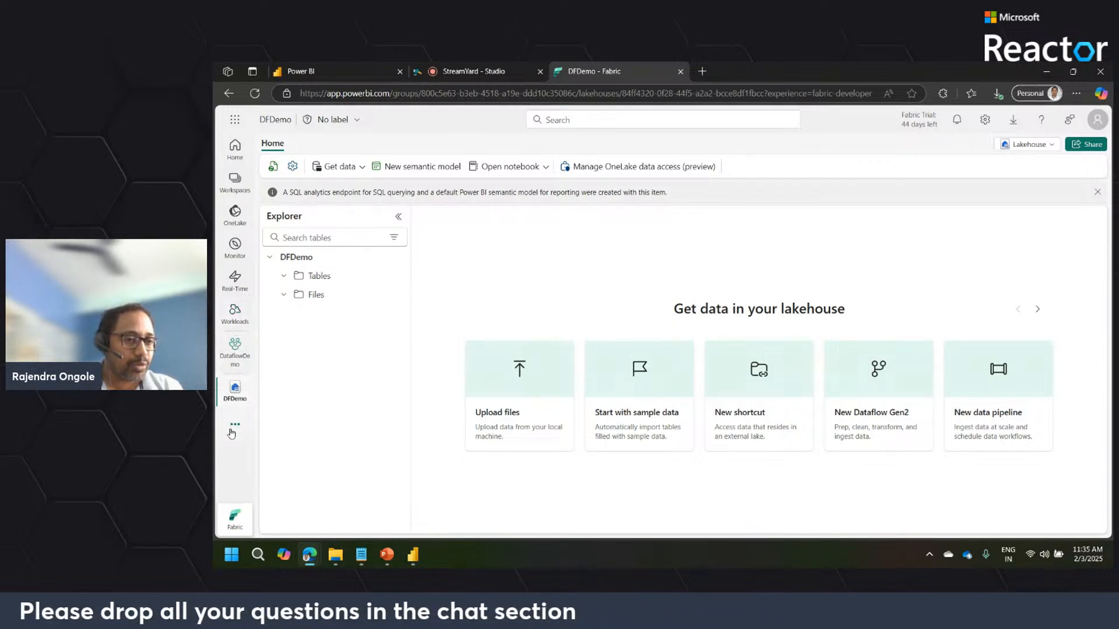
pyautogui.click(235, 351)
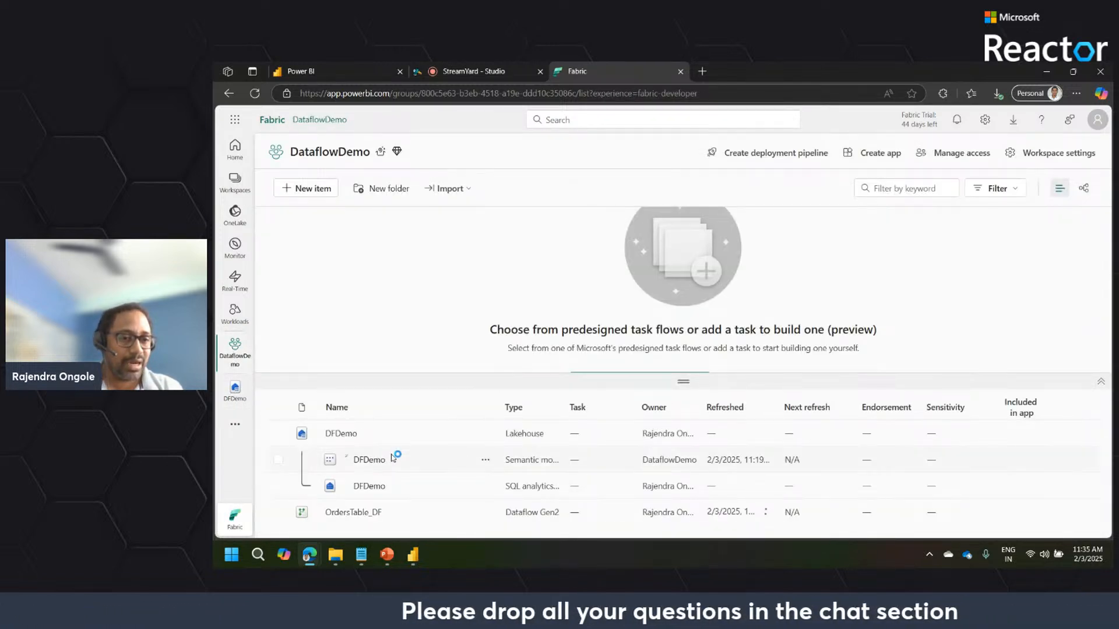
pyautogui.click(235, 390)
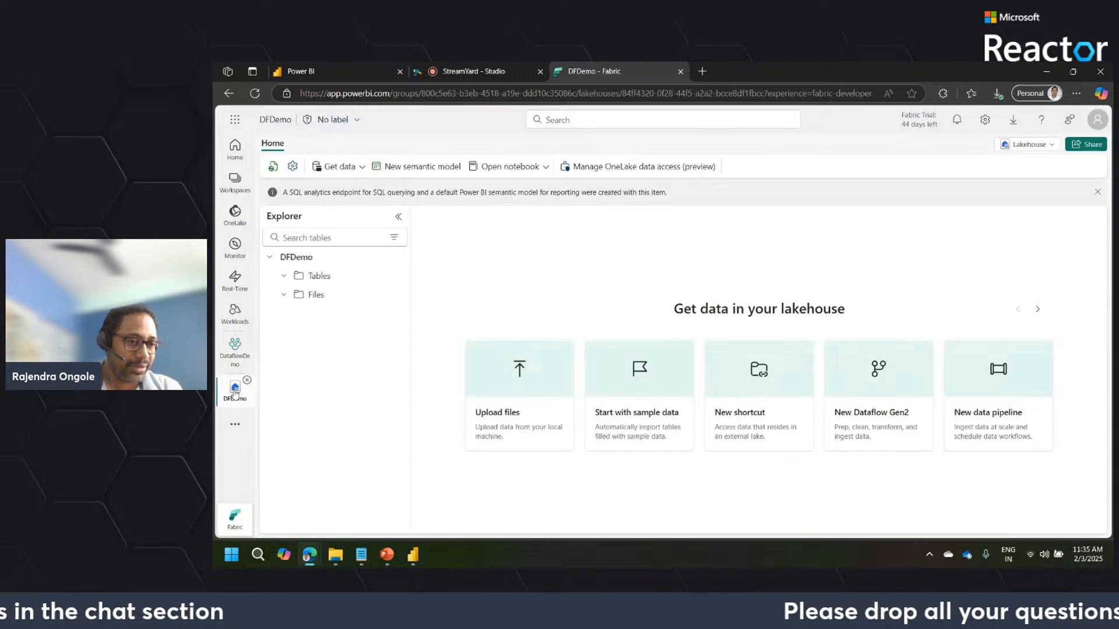
pyautogui.click(274, 169)
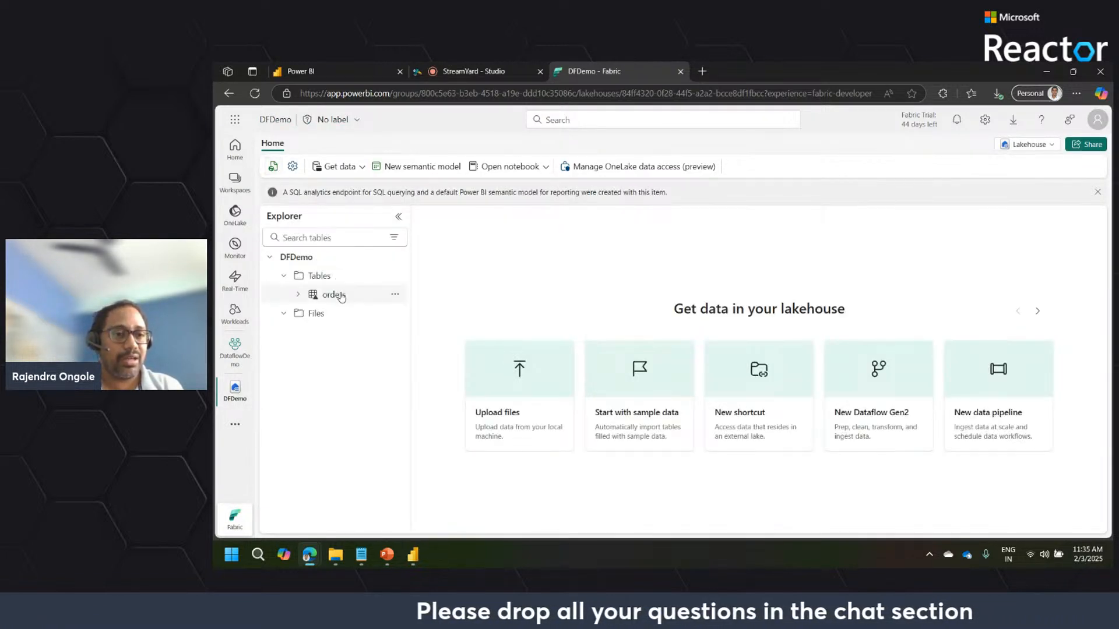
# Open the preview of the orders table in the lakehouse and expand the table to examine its columns.
pyautogui.click(334, 295)
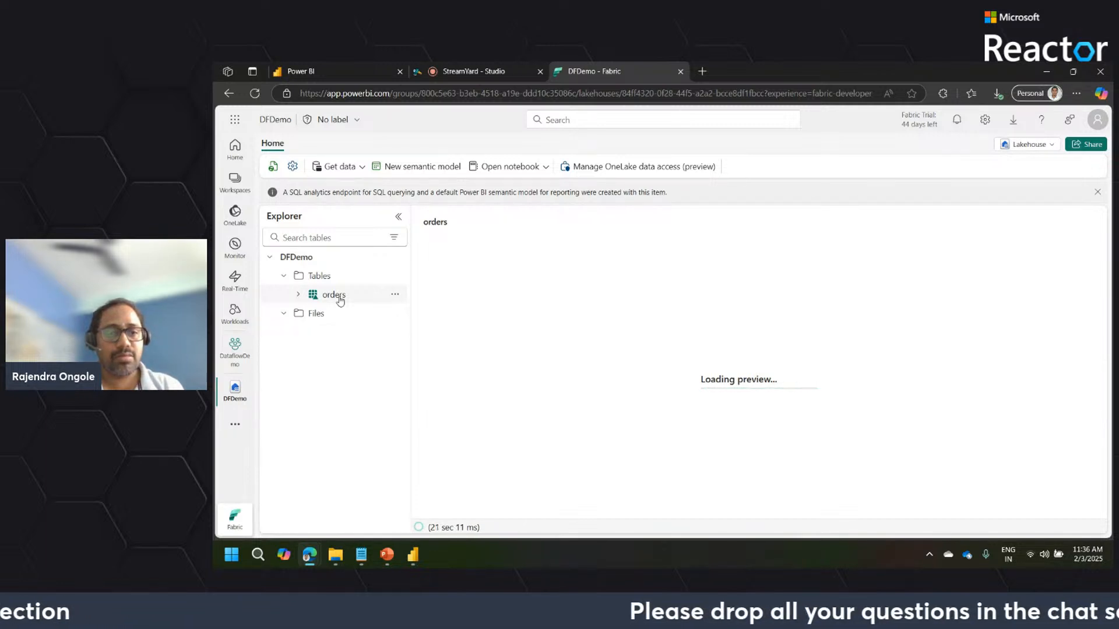
pyautogui.click(327, 322)
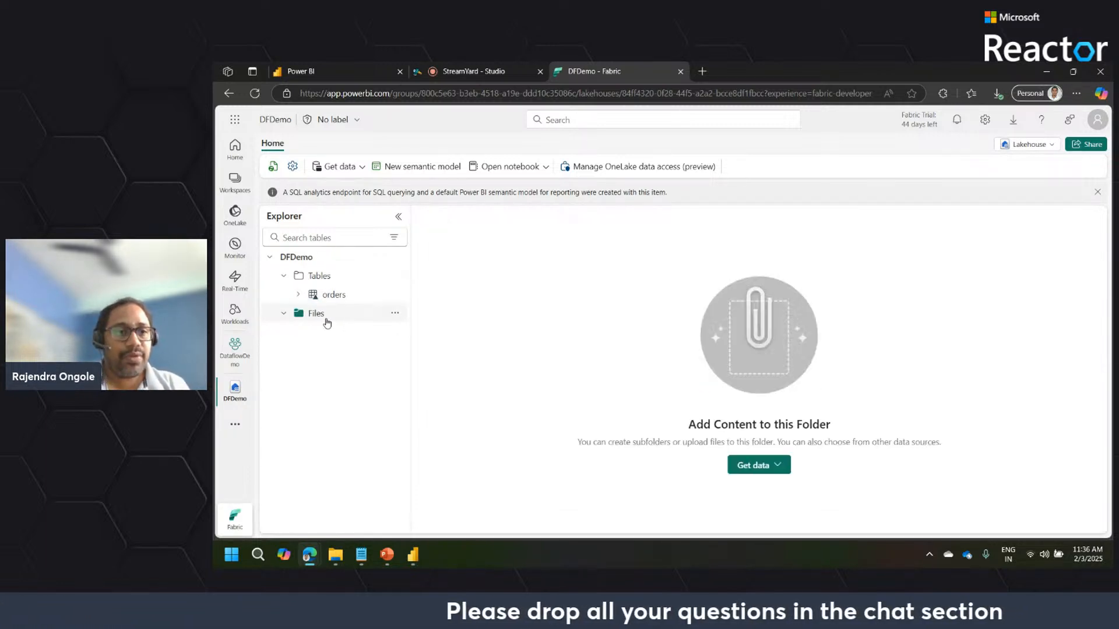
pyautogui.click(332, 294)
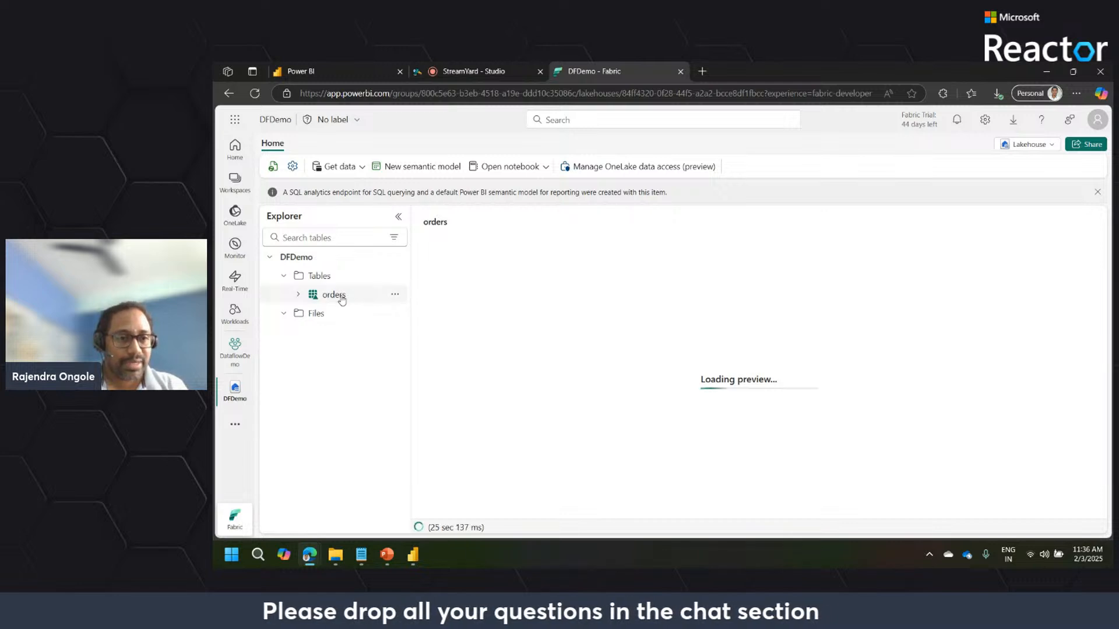
pyautogui.click(299, 298)
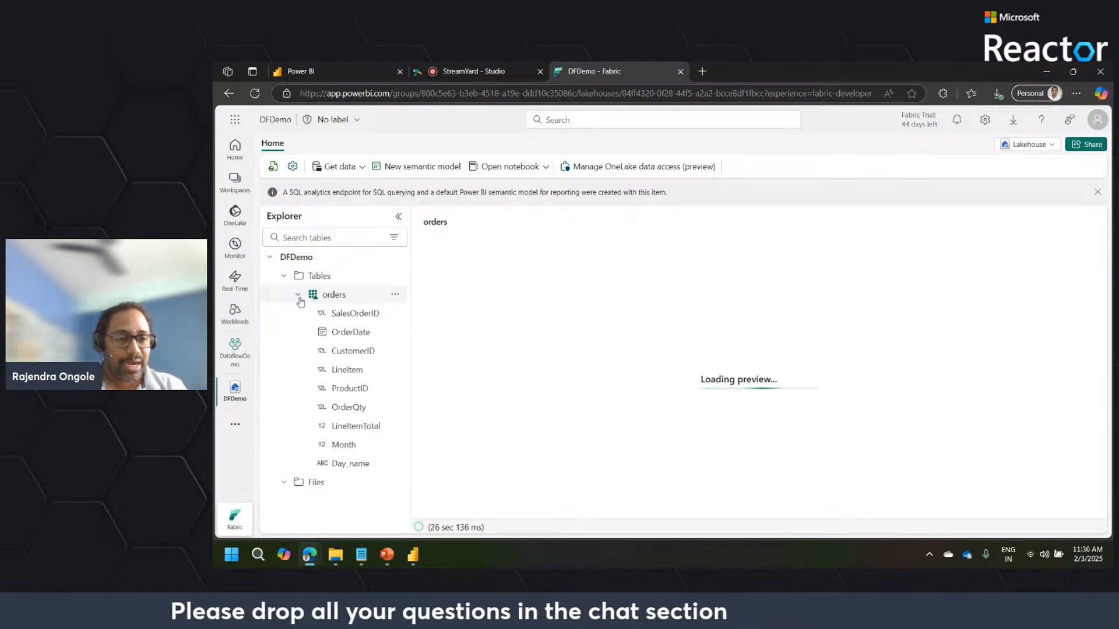
# View the underlying files of the orders table and open its _delta_log folder.
pyautogui.click(395, 296)
pyautogui.click(397, 297)
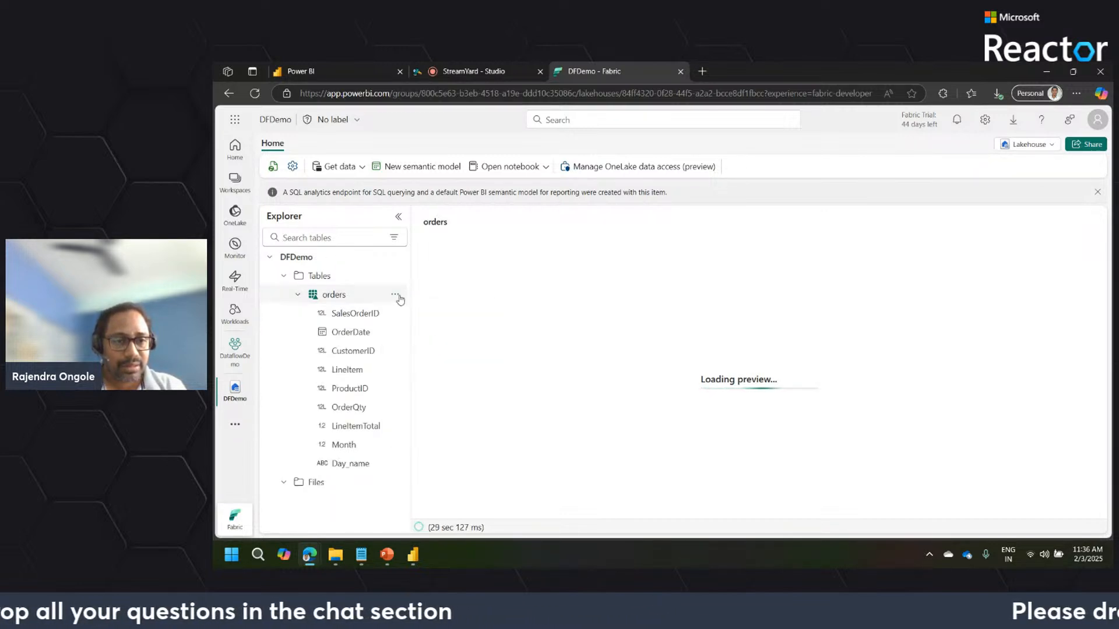
pyautogui.click(395, 295)
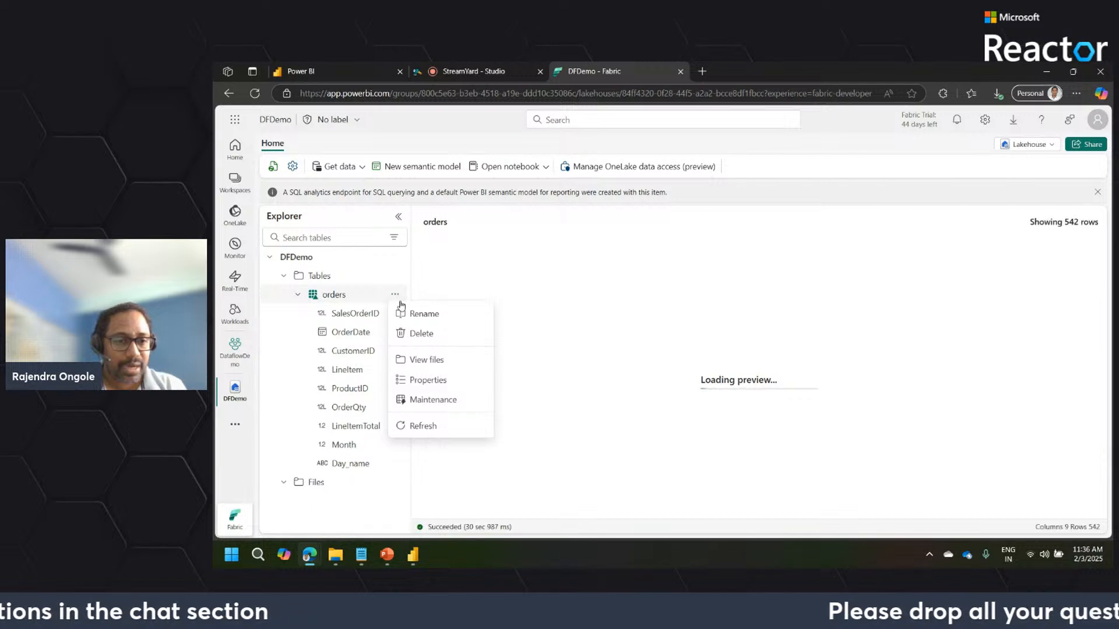
pyautogui.click(423, 361)
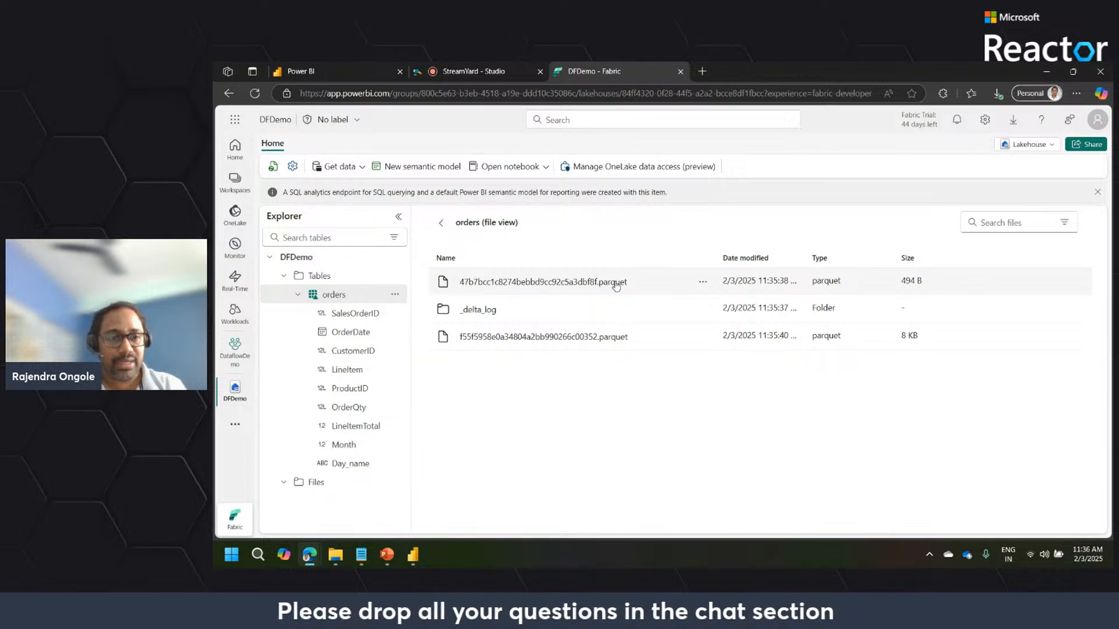
pyautogui.click(486, 312)
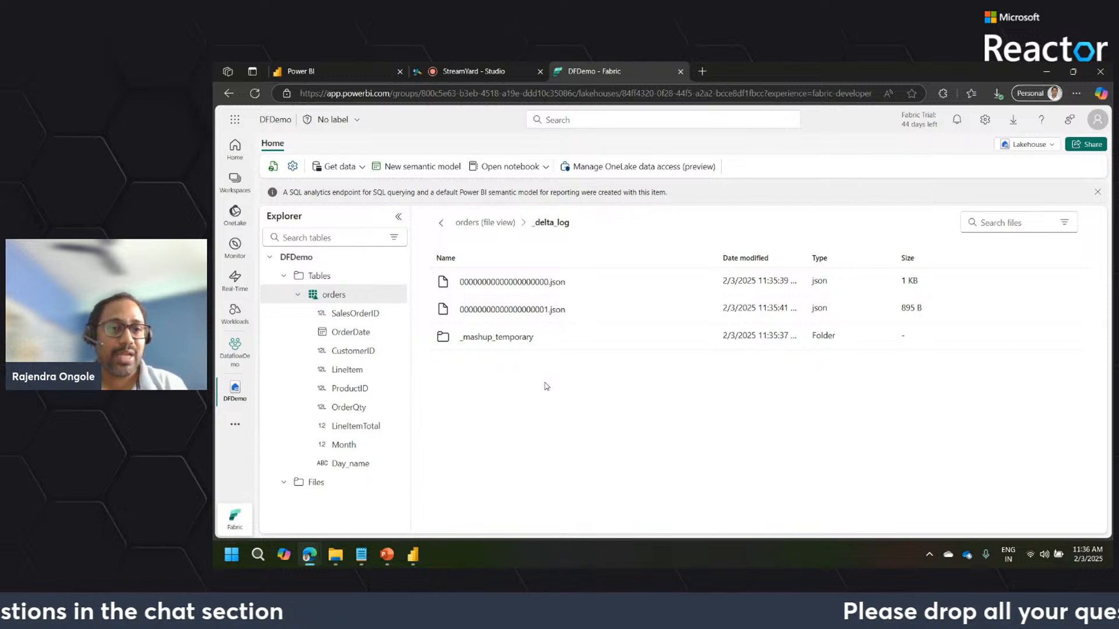
# Review the orders table's properties down to the ABFS path, close them, and return to the table's data preview.
pyautogui.click(395, 295)
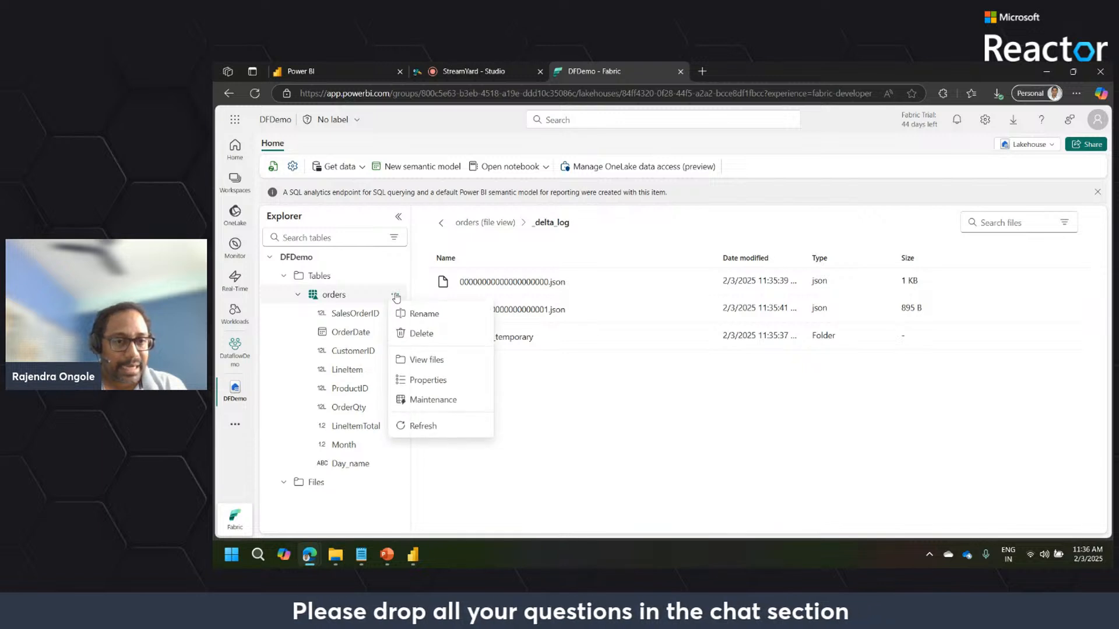
pyautogui.click(433, 381)
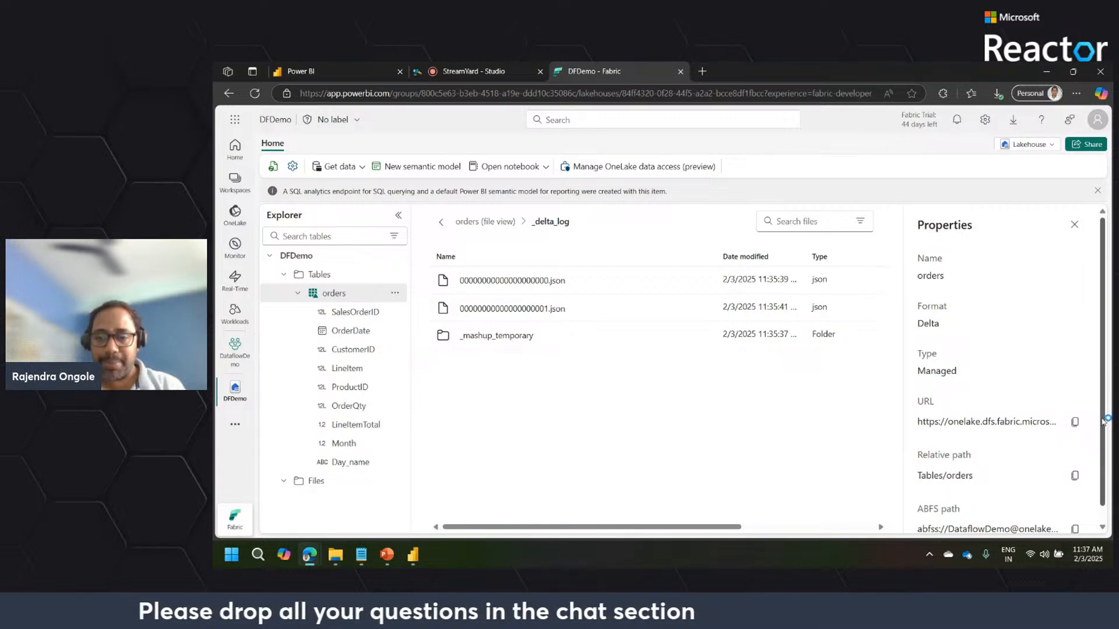
pyautogui.scroll(-1, 1107, 415)
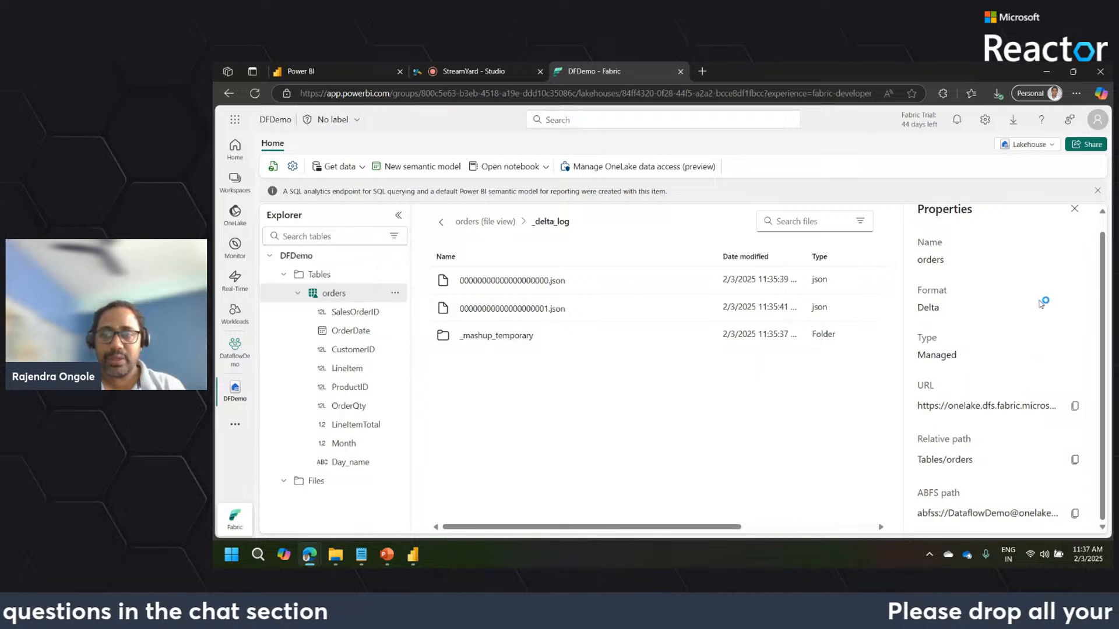
pyautogui.click(1075, 210)
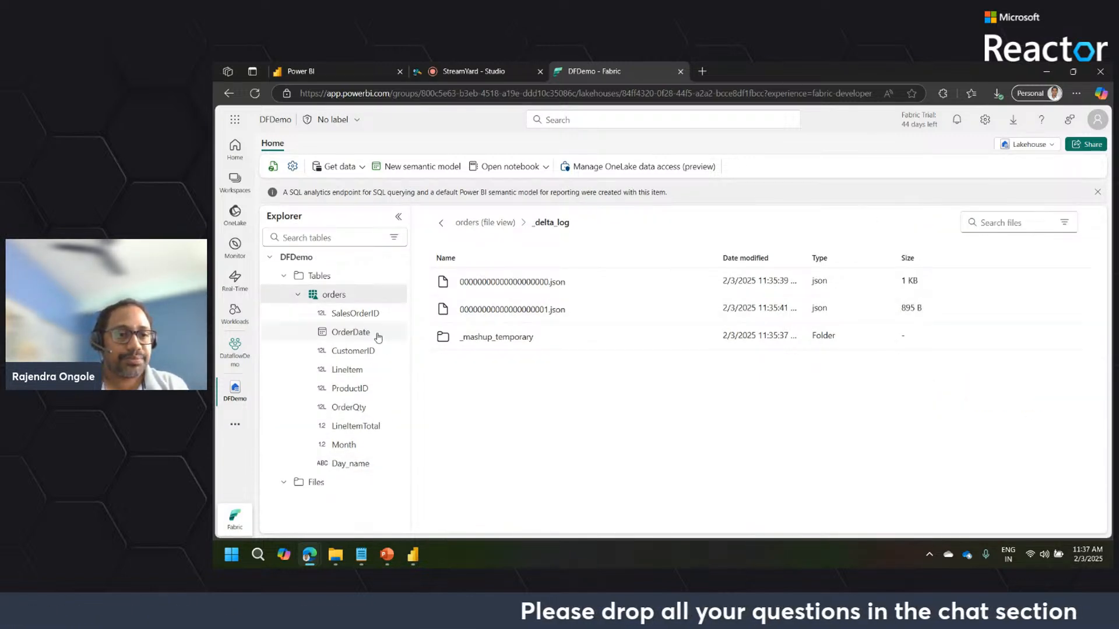
pyautogui.click(338, 294)
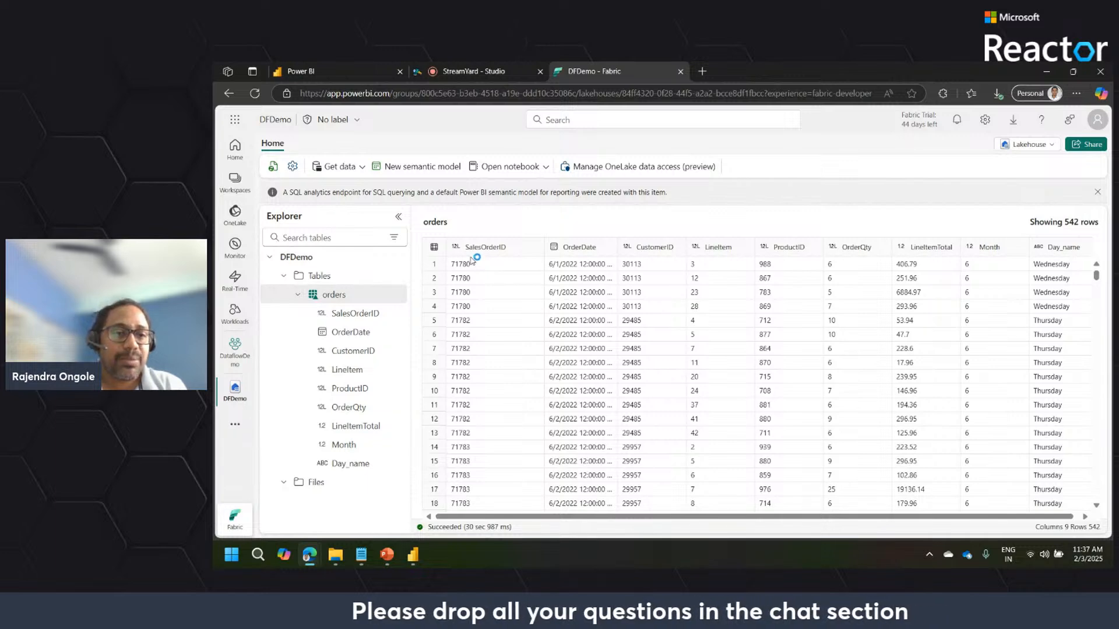
# Switch to File Explorer, open the Sales Orders CSV from the DataflowGen2 folder in Excel to inspect it, and close it without saving.
pyautogui.click(335, 556)
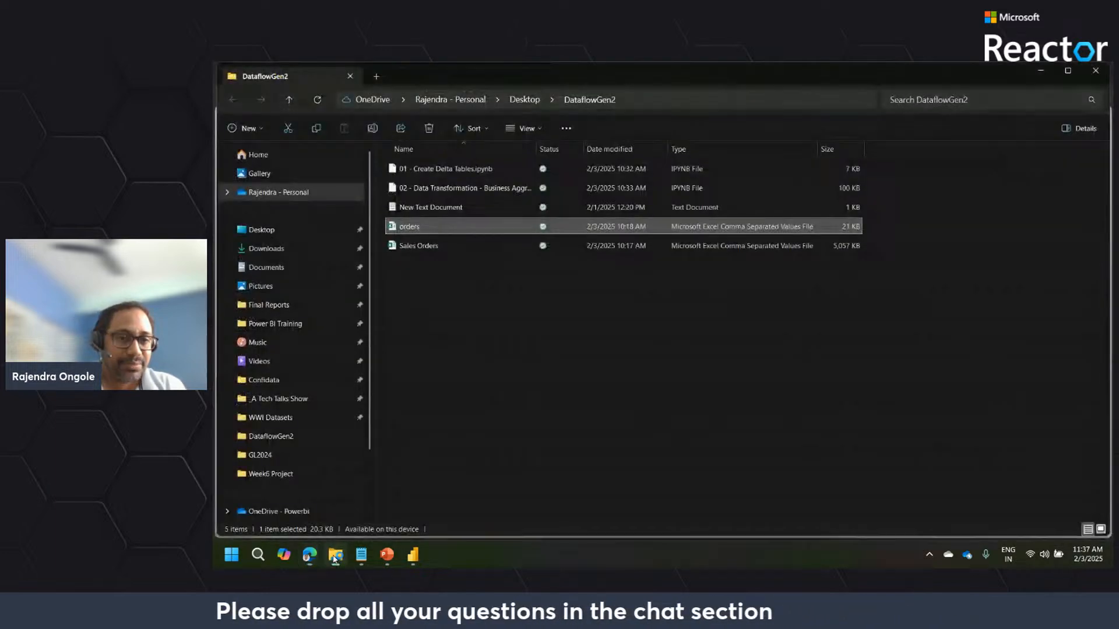
pyautogui.click(383, 338)
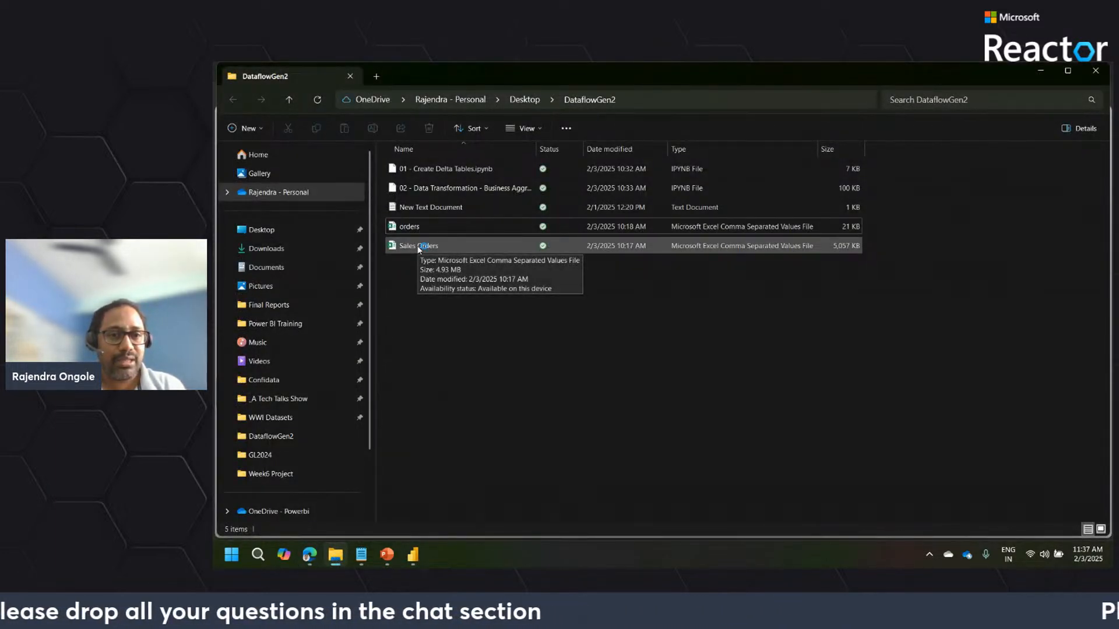
pyautogui.doubleClick(418, 247)
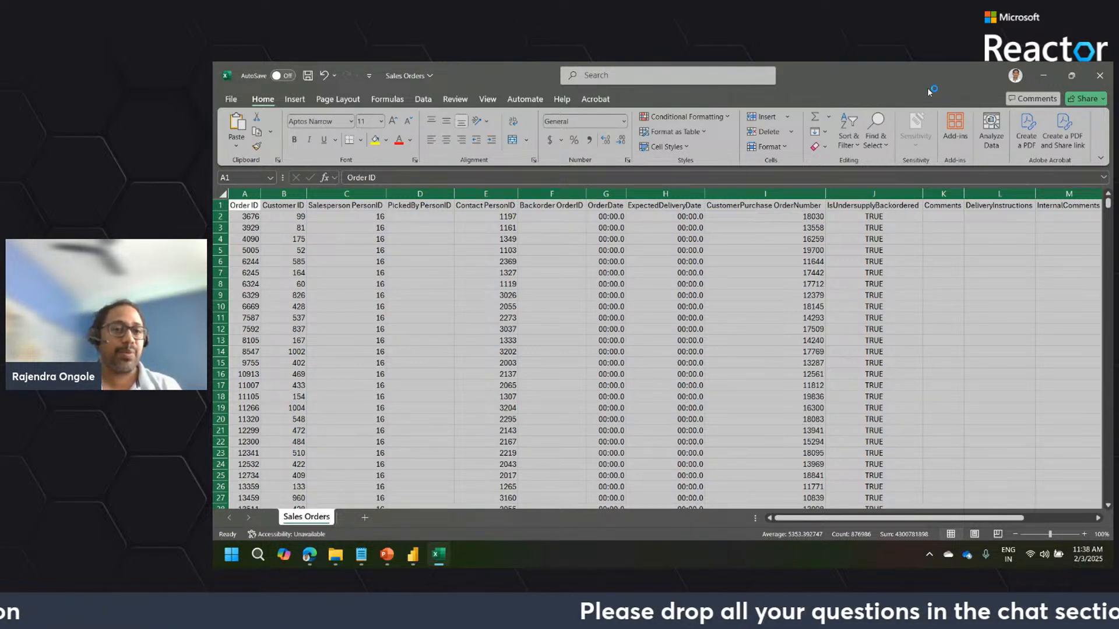
pyautogui.click(1100, 74)
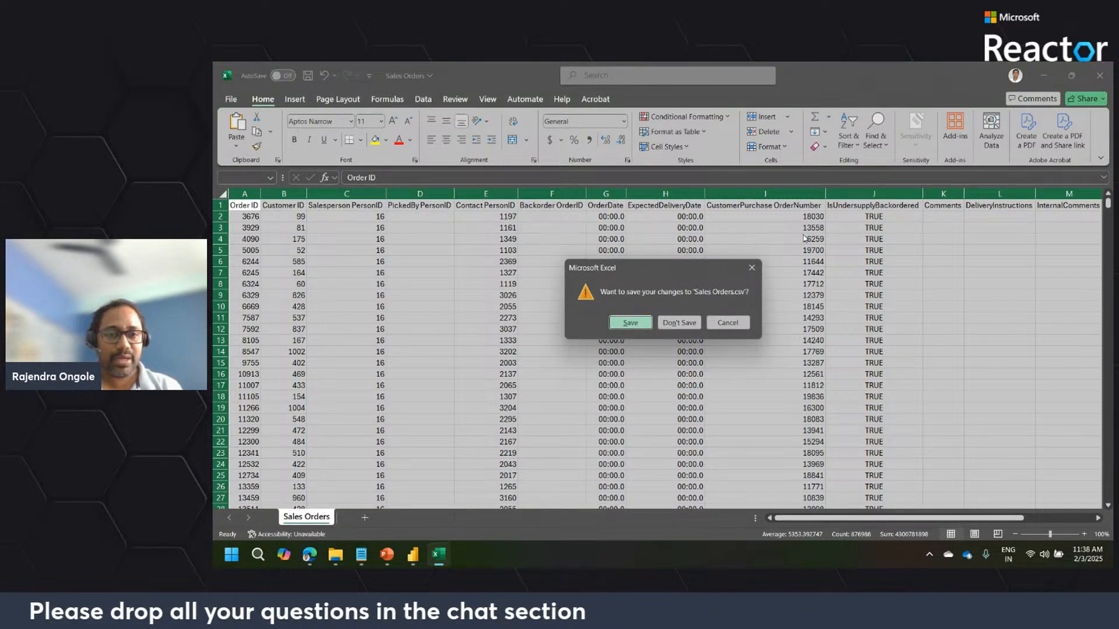
pyautogui.click(685, 324)
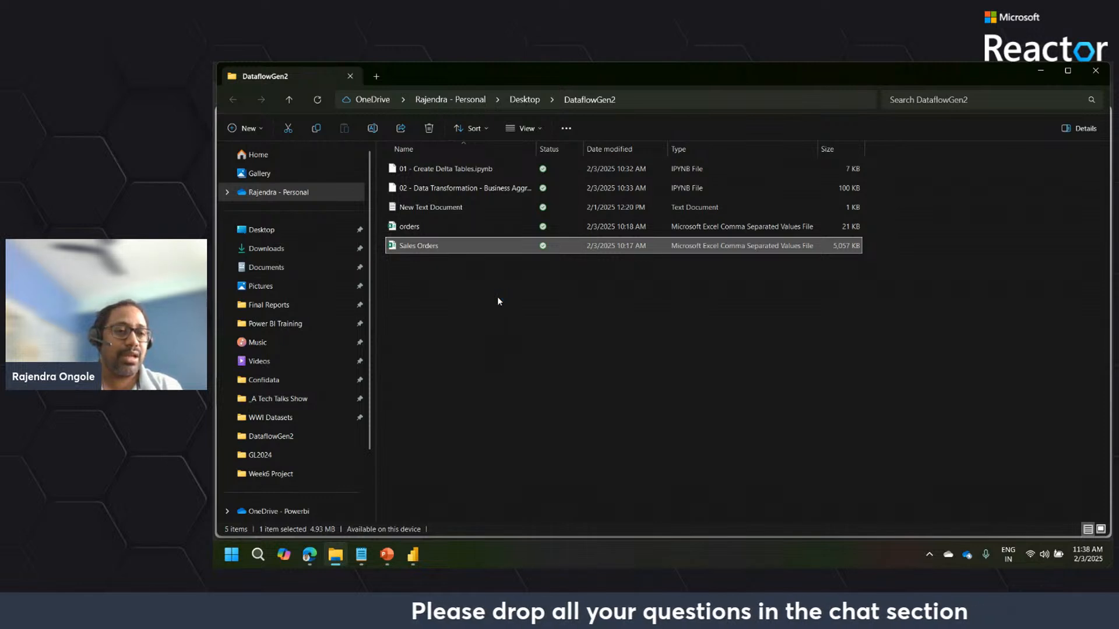
# Switch back to the DFDemo lakehouse in Edge and upload Sales Orders.csv from the DataflowGen2 folder to its Files section.
pyautogui.moveTo(309, 554)
pyautogui.click(301, 499)
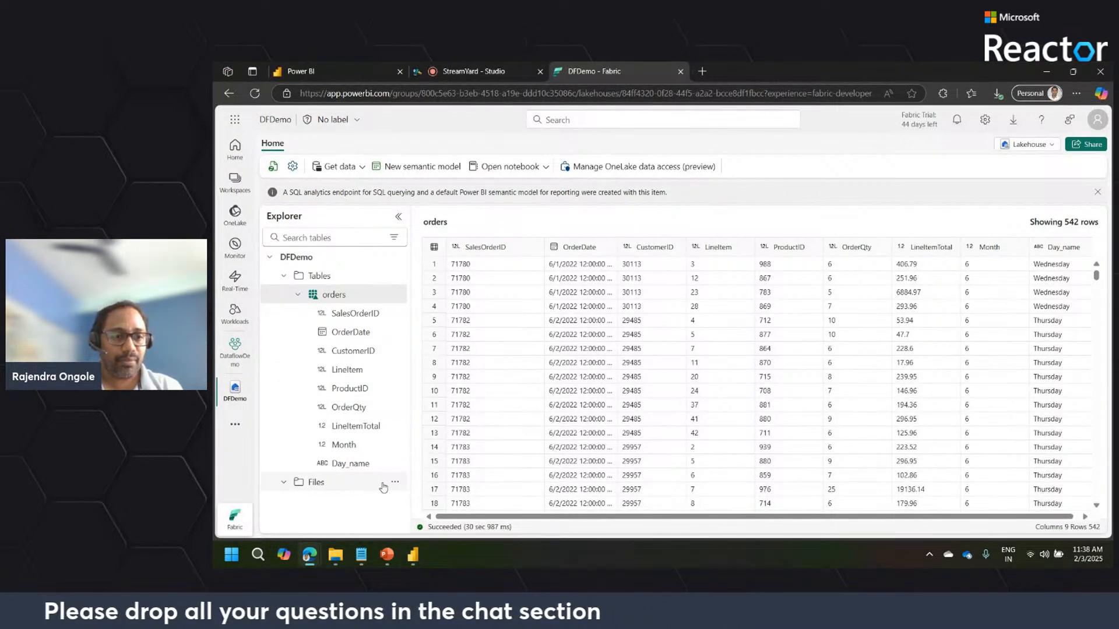
pyautogui.click(395, 482)
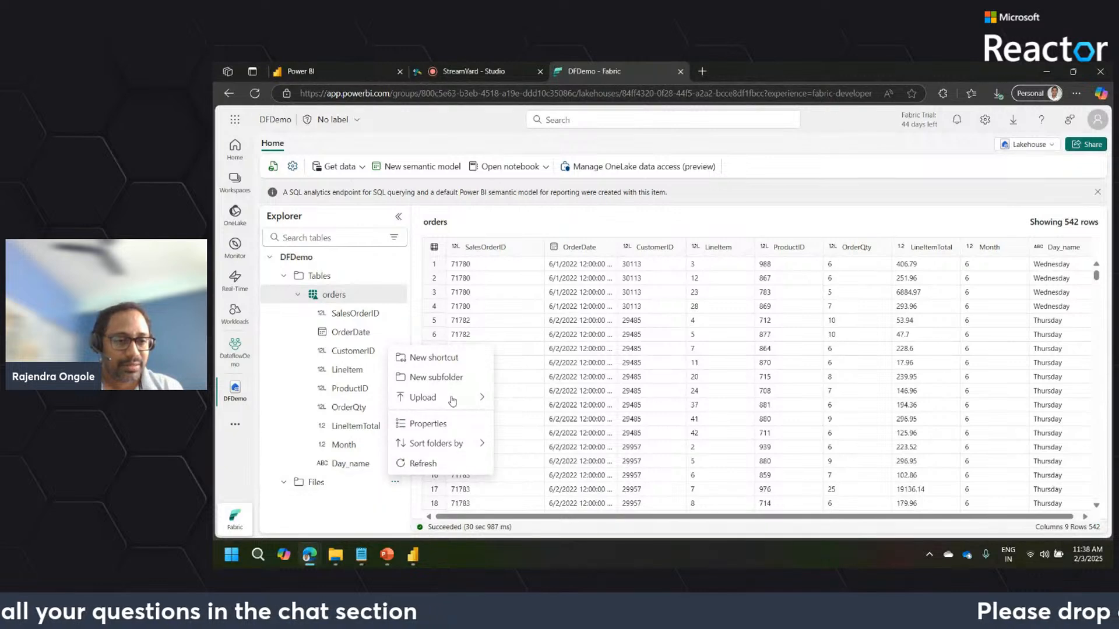
pyautogui.moveTo(452, 401)
pyautogui.click(528, 398)
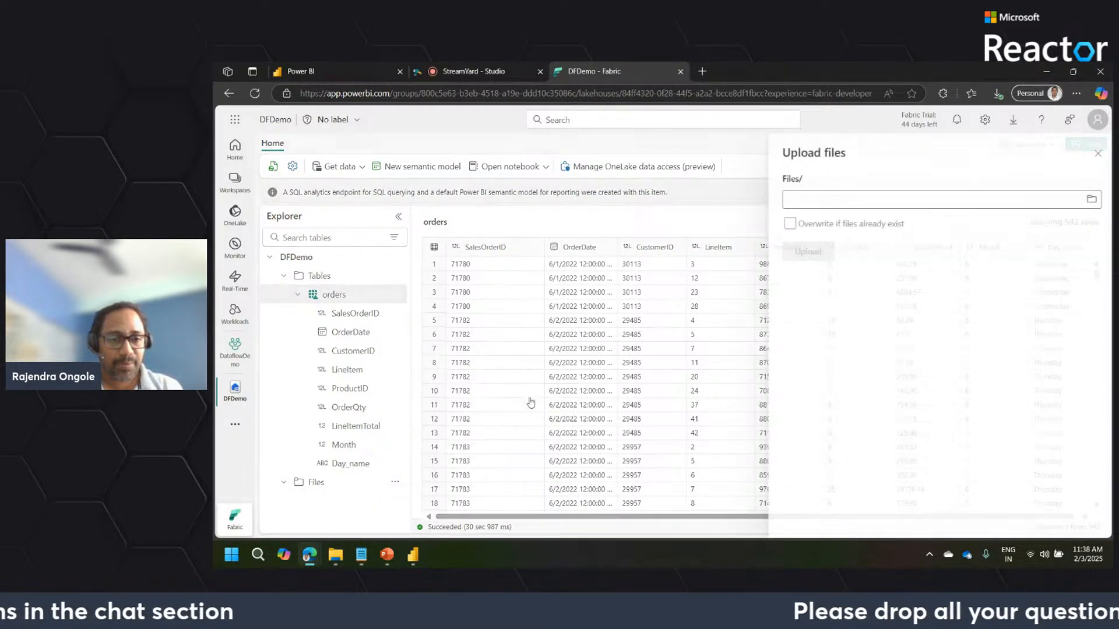
pyautogui.click(1087, 199)
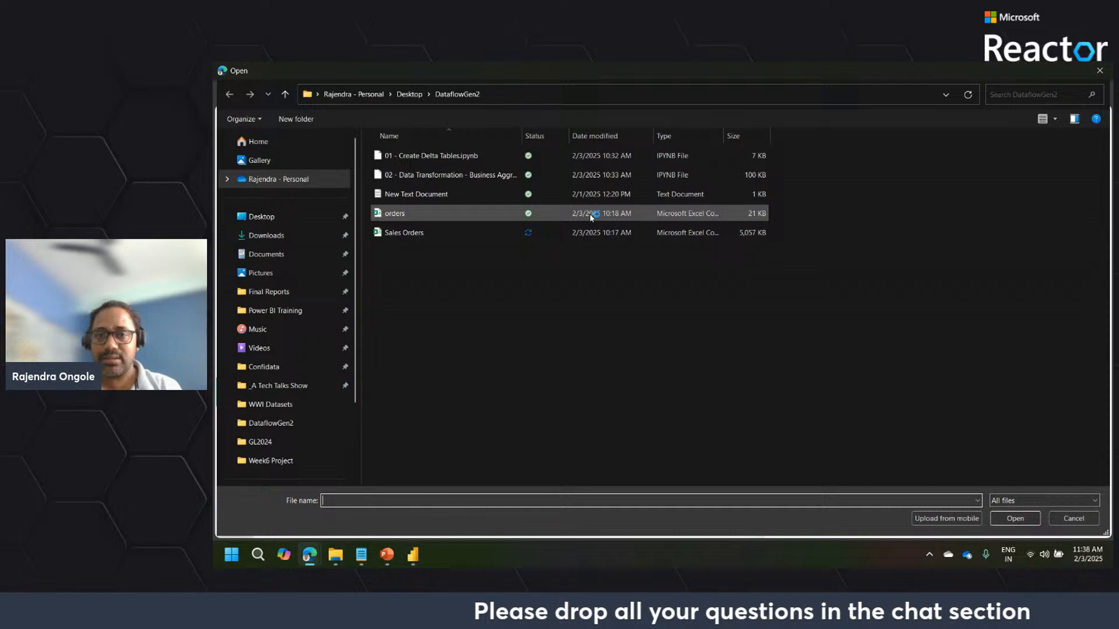
pyautogui.click(411, 233)
pyautogui.click(995, 516)
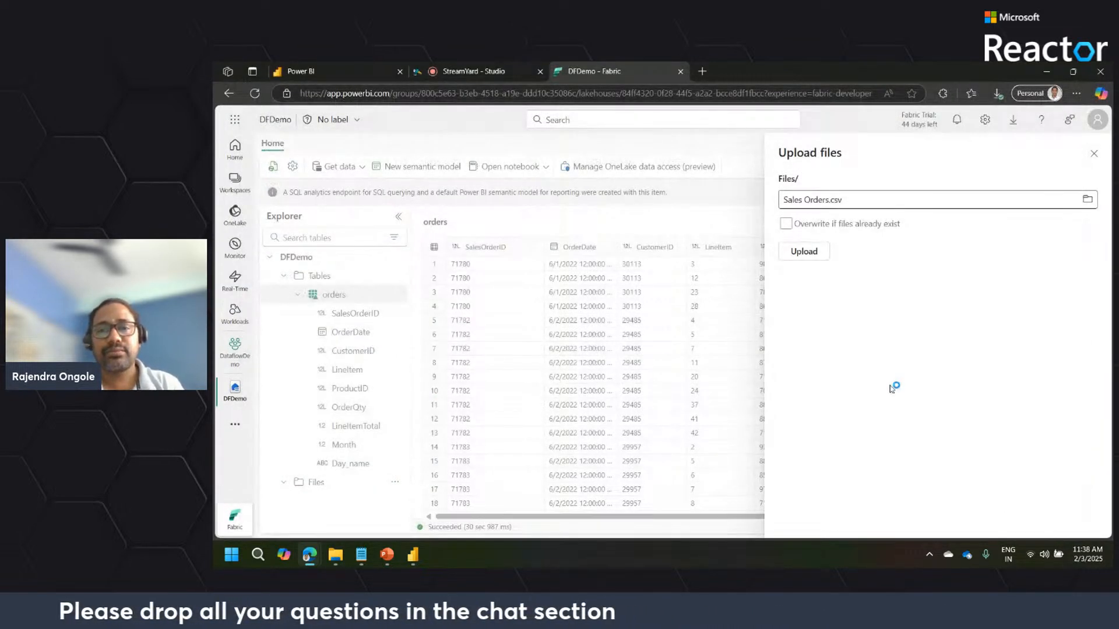
pyautogui.click(810, 254)
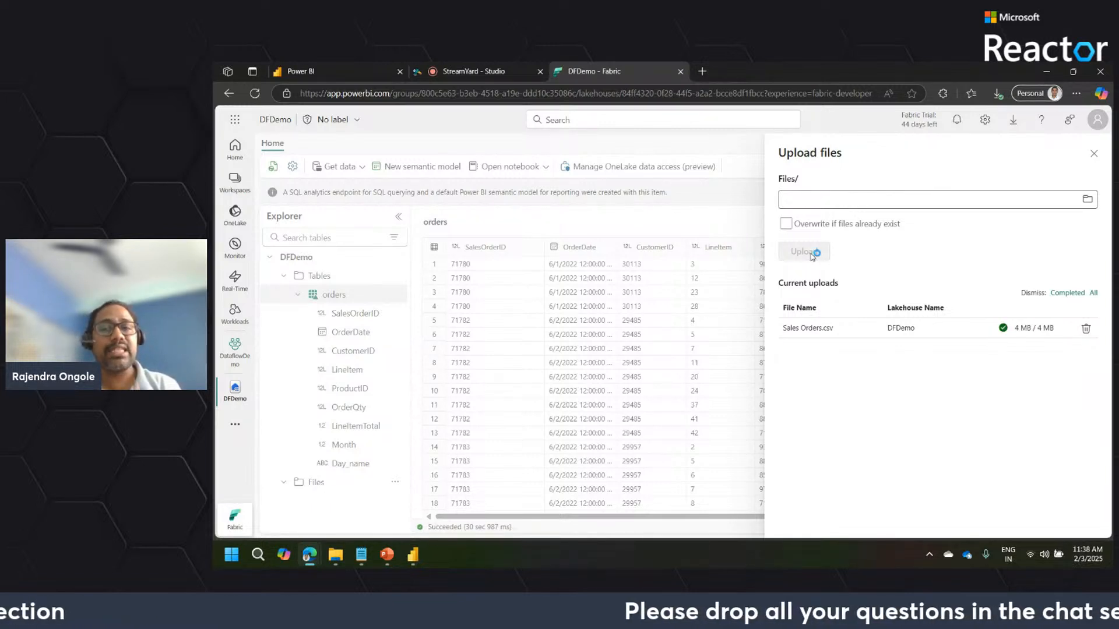
pyautogui.click(1095, 155)
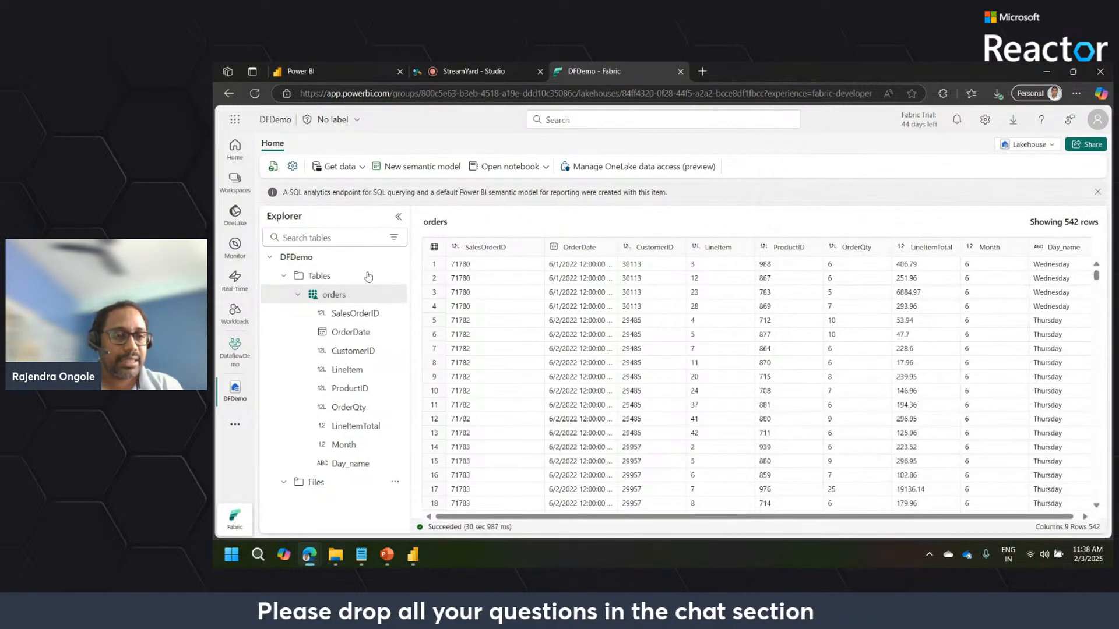
# Try to load Sales Orders.csv from Files into a new table named sales orders, using the header for column names and a comma separator.
pyautogui.click(328, 484)
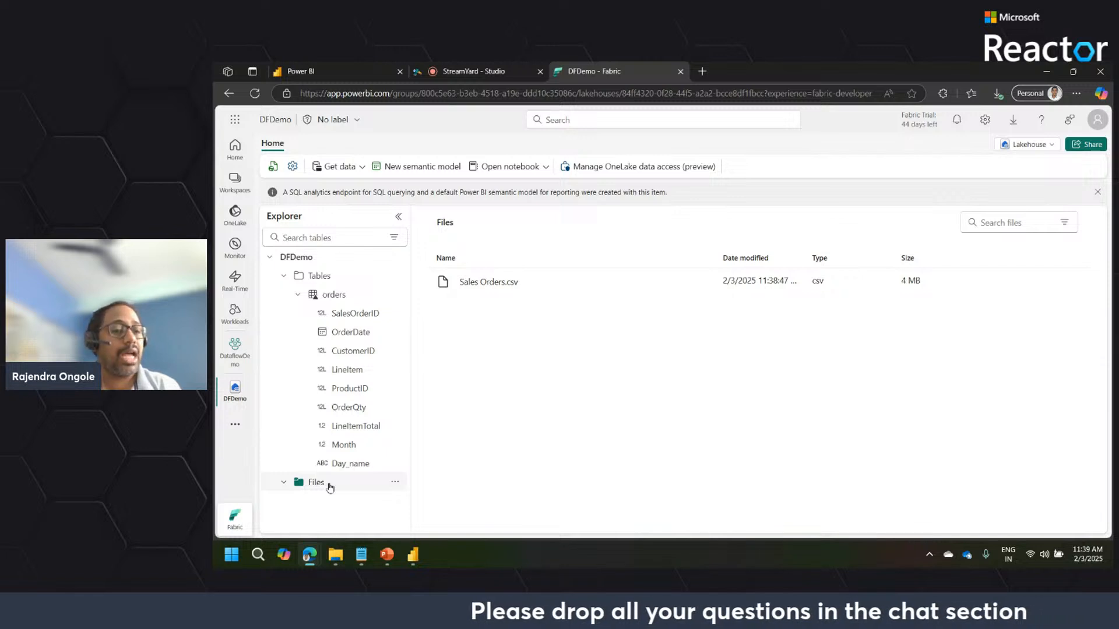
pyautogui.click(336, 484)
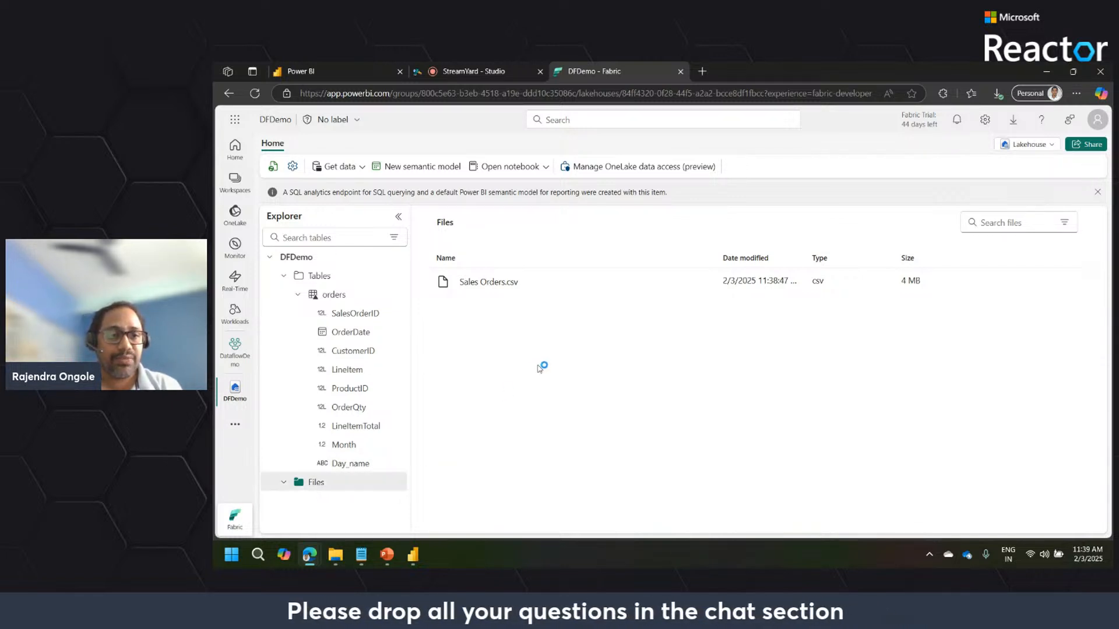
pyautogui.click(702, 285)
pyautogui.moveTo(733, 301)
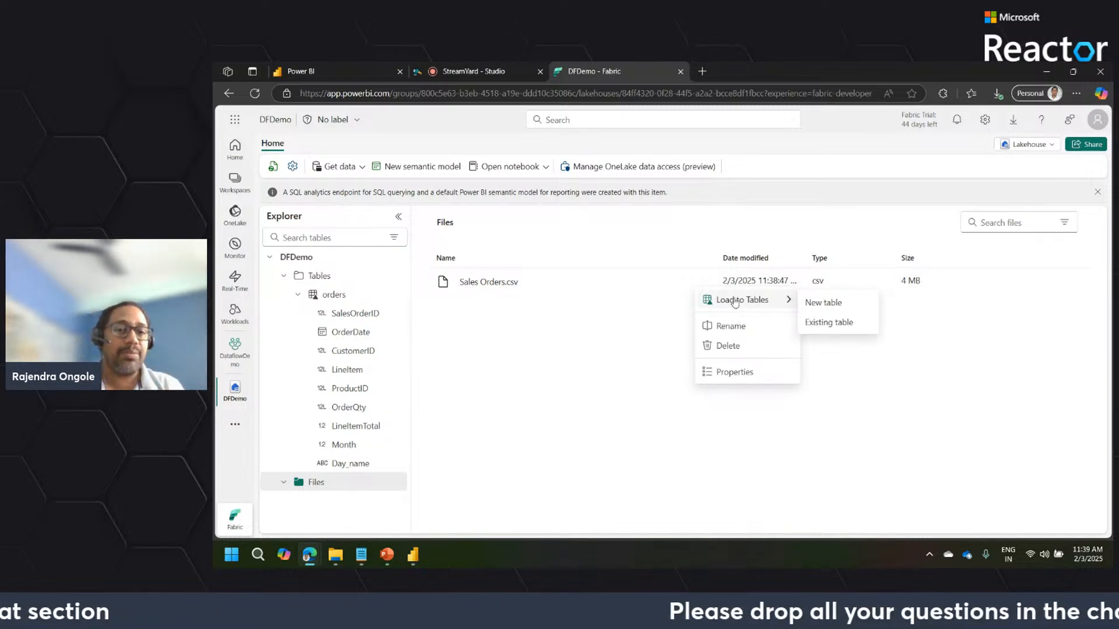
pyautogui.click(831, 303)
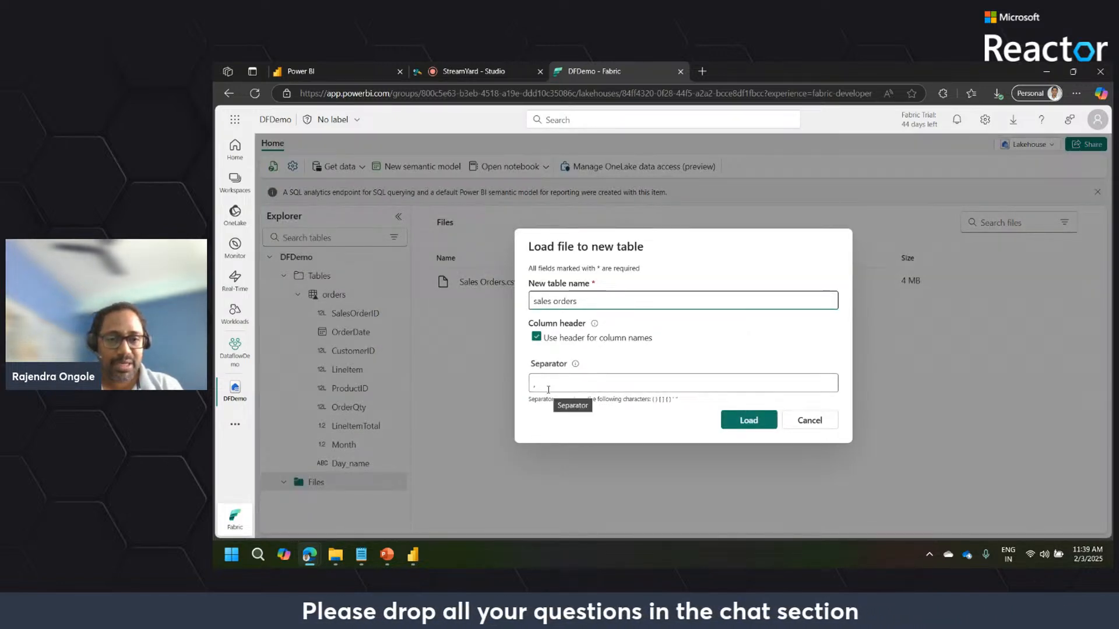
pyautogui.click(744, 422)
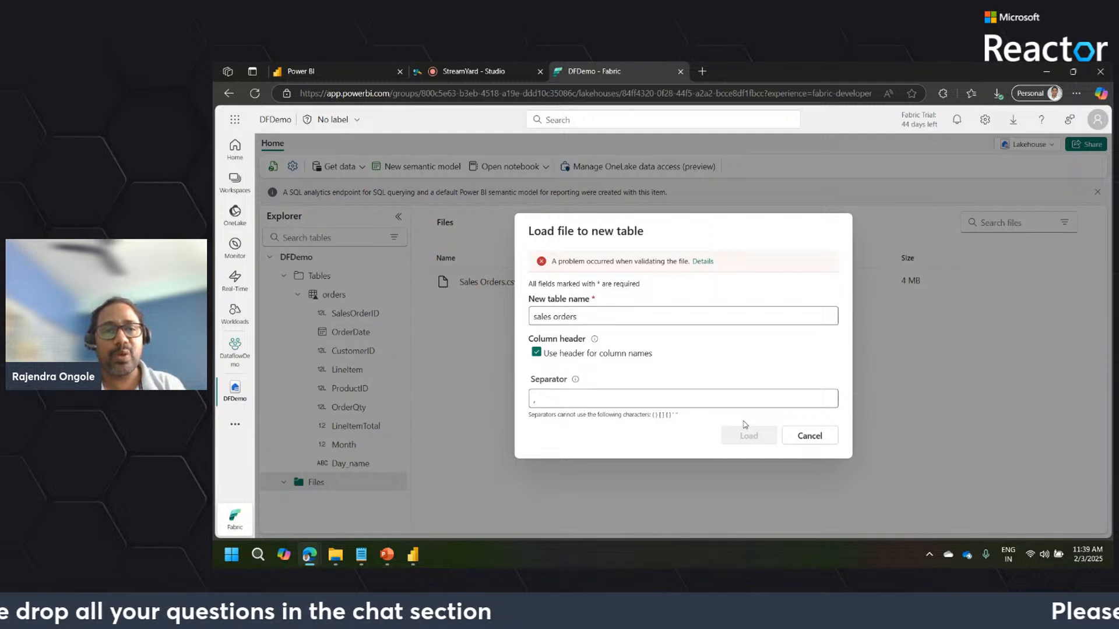
# Read the details of the file validation error, and cancel loading the file to a new table.
pyautogui.click(704, 262)
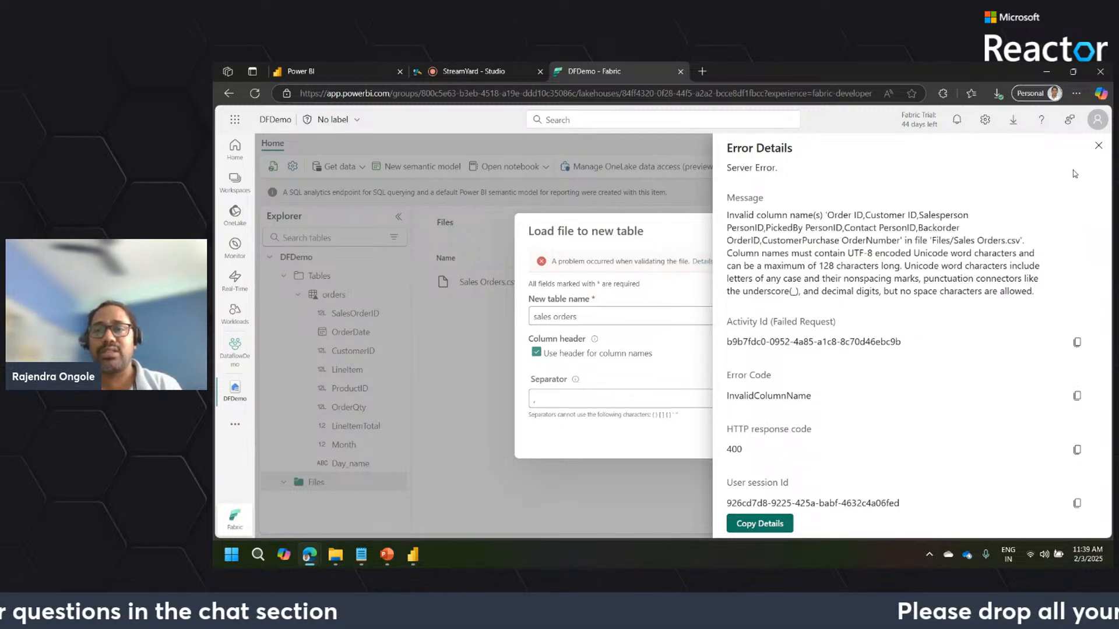
pyautogui.click(1097, 145)
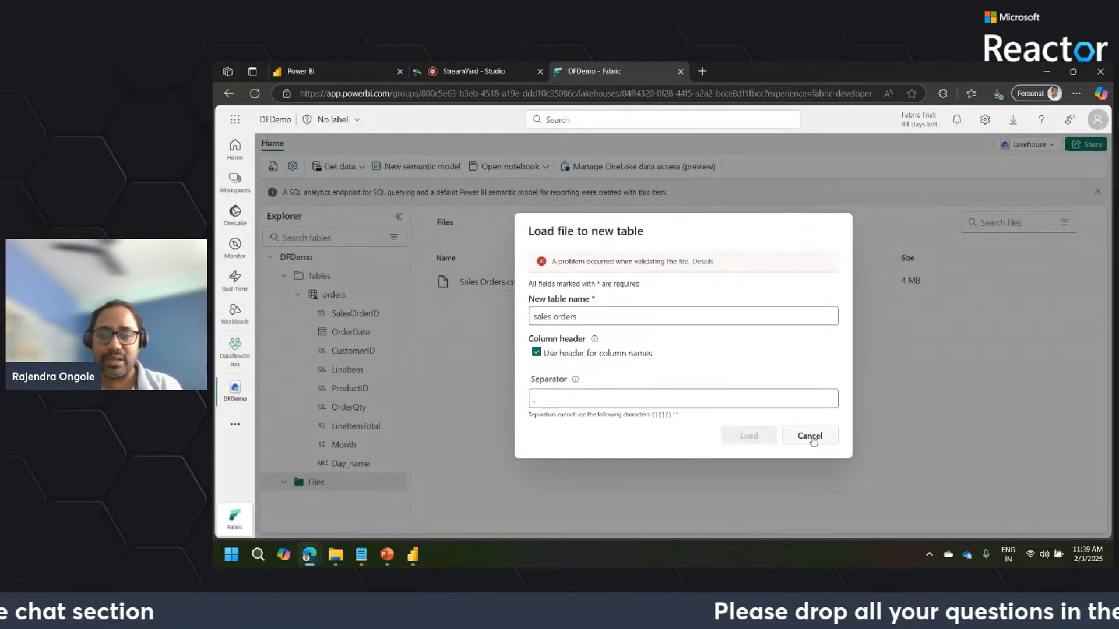
pyautogui.click(810, 437)
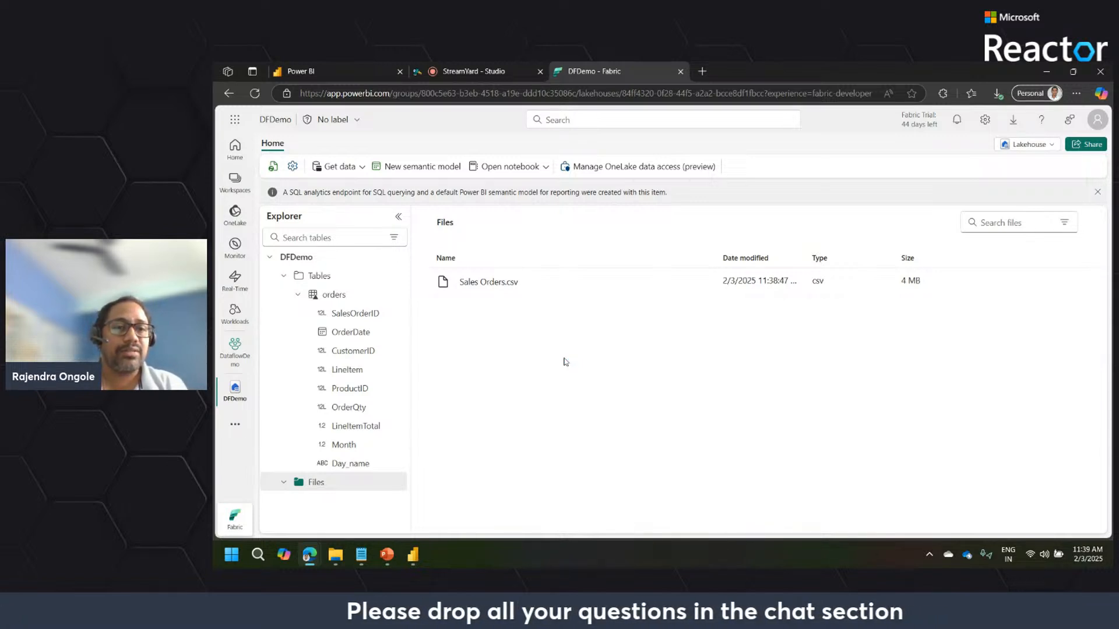
# Create a new data pipeline named "Pipelinewith Orderspace" from the lakehouse's data ingestion options.
pyautogui.click(357, 169)
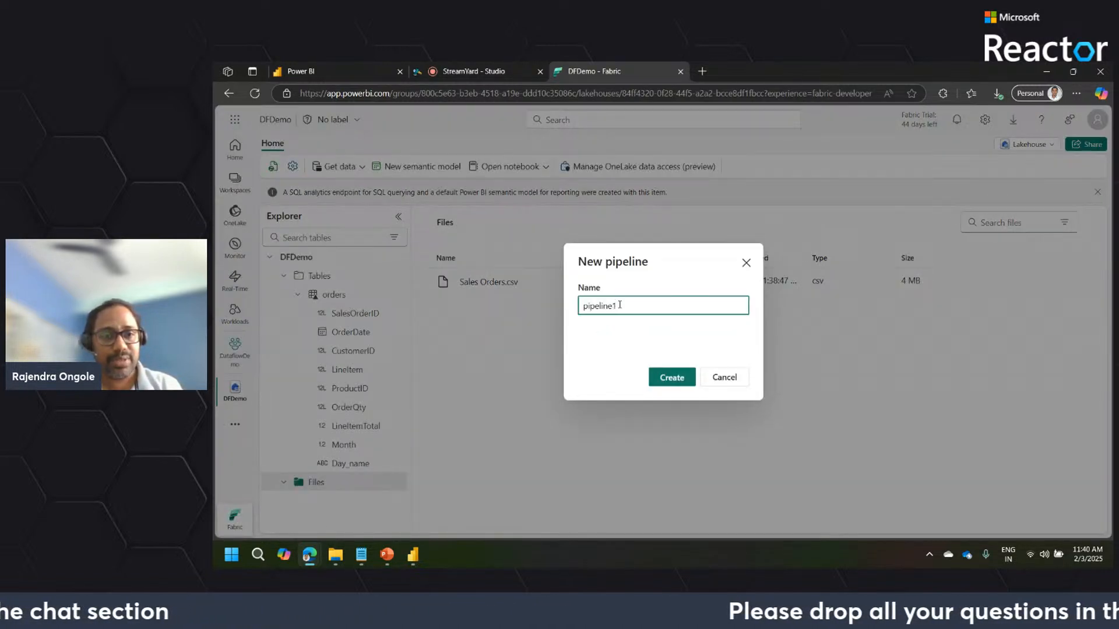
pyautogui.moveTo(620, 306); pyautogui.dragTo(557, 314)
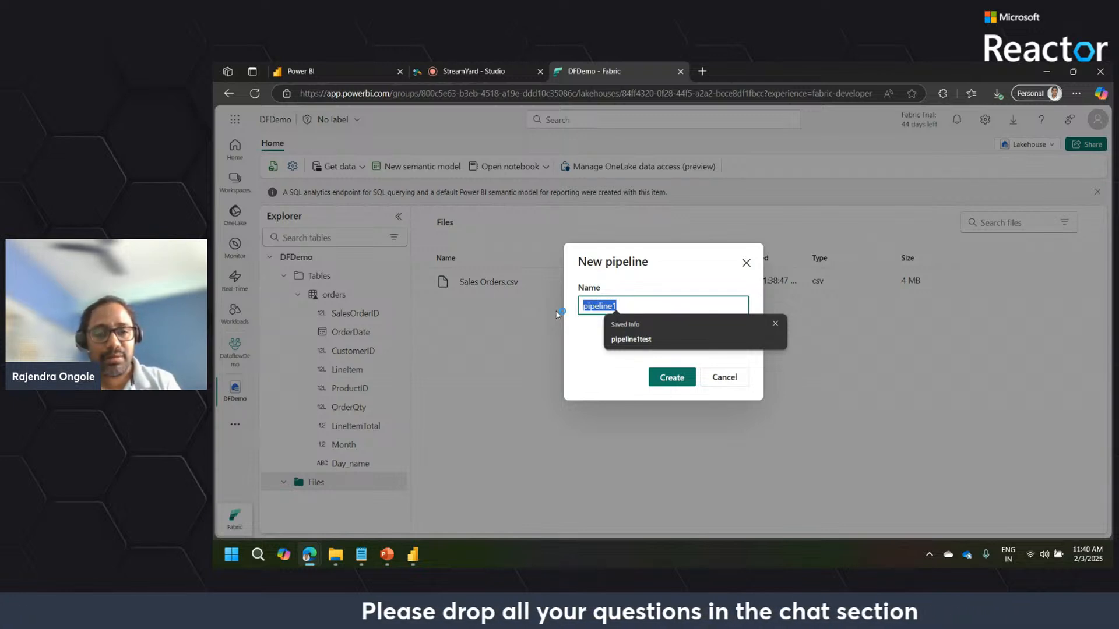
pyautogui.write('Pi')
pyautogui.write('pelinewith S')
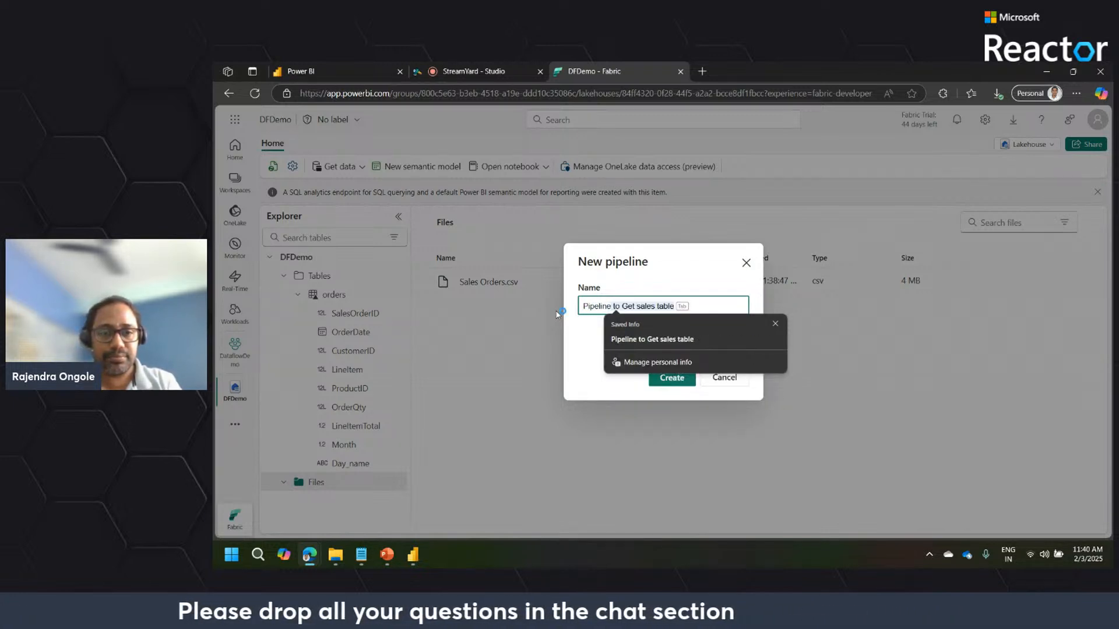
pyautogui.write('ale')
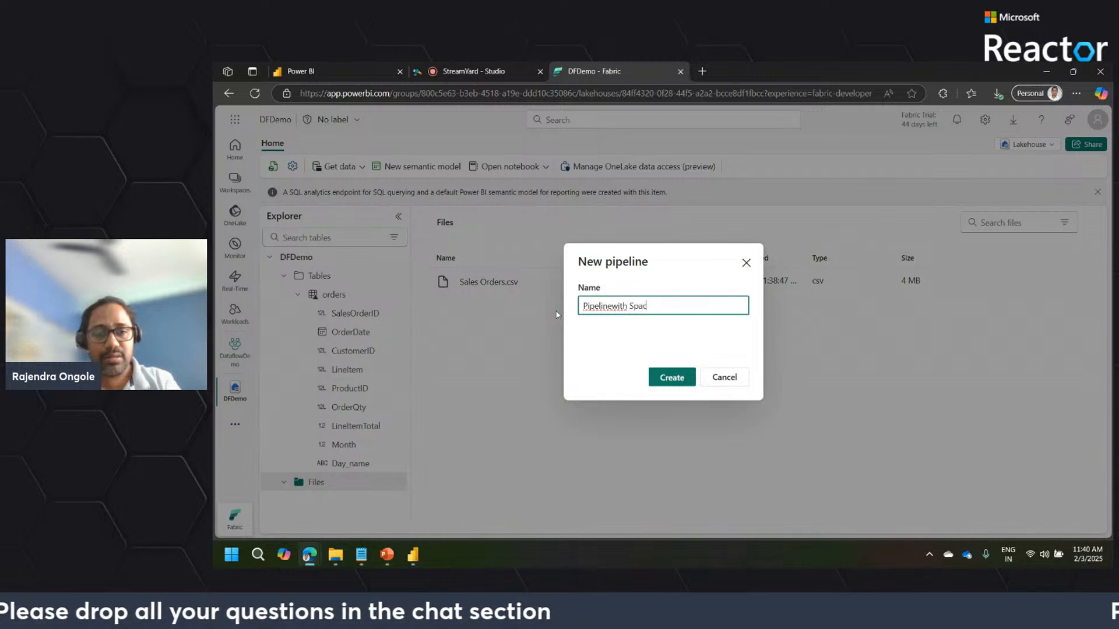
pyautogui.press('BackSpace')
pyautogui.press('BackSpace')
pyautogui.press('BackSpace')
pyautogui.press('BackSpace')
pyautogui.write('Orderspace')
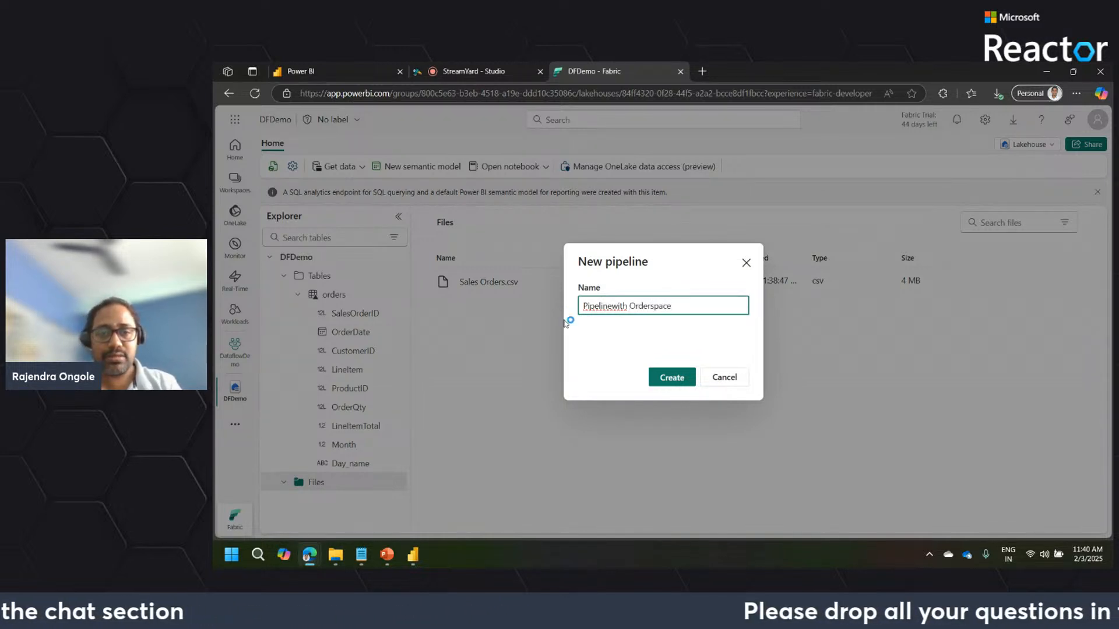
pyautogui.click(663, 378)
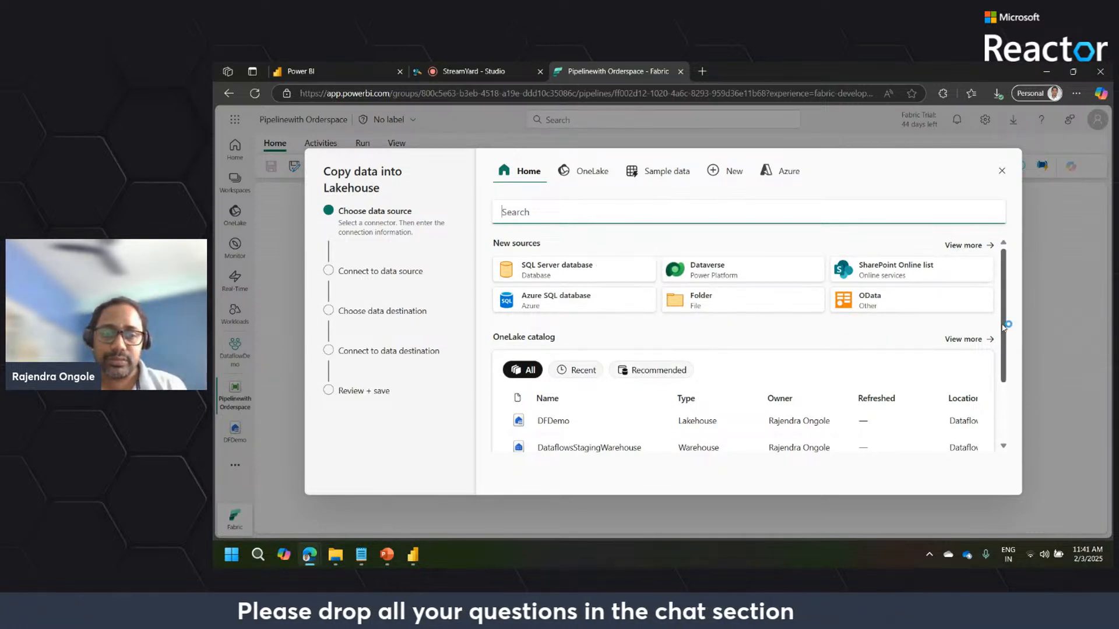
# Choose the DFDemo lakehouse as the copy data source and set its root folder to Files.
pyautogui.scroll(-1, 1005, 296)
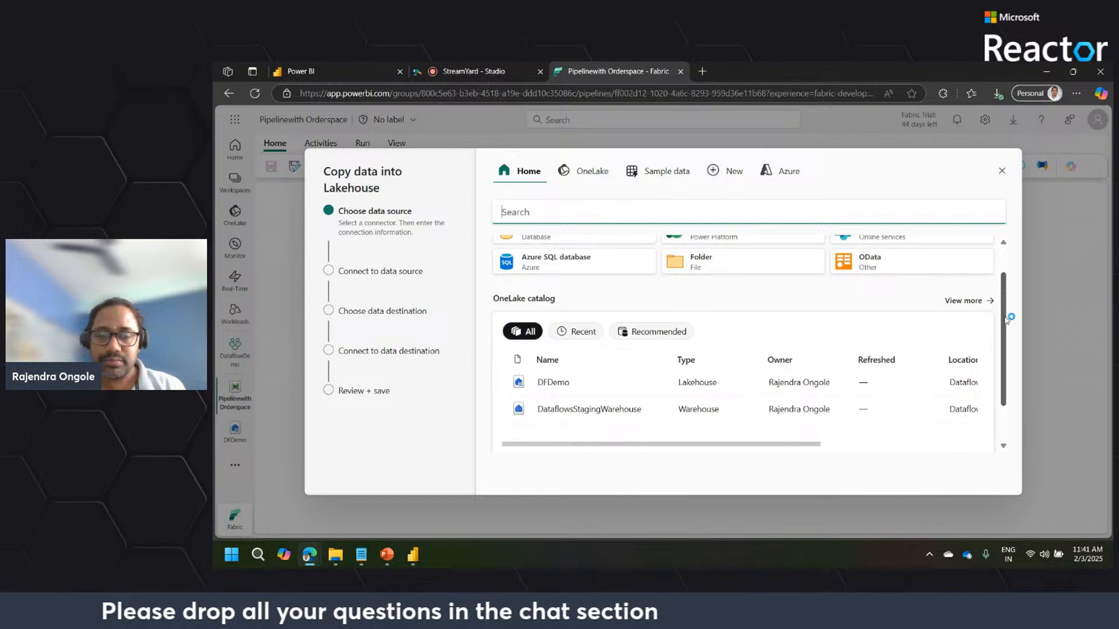
pyautogui.click(550, 386)
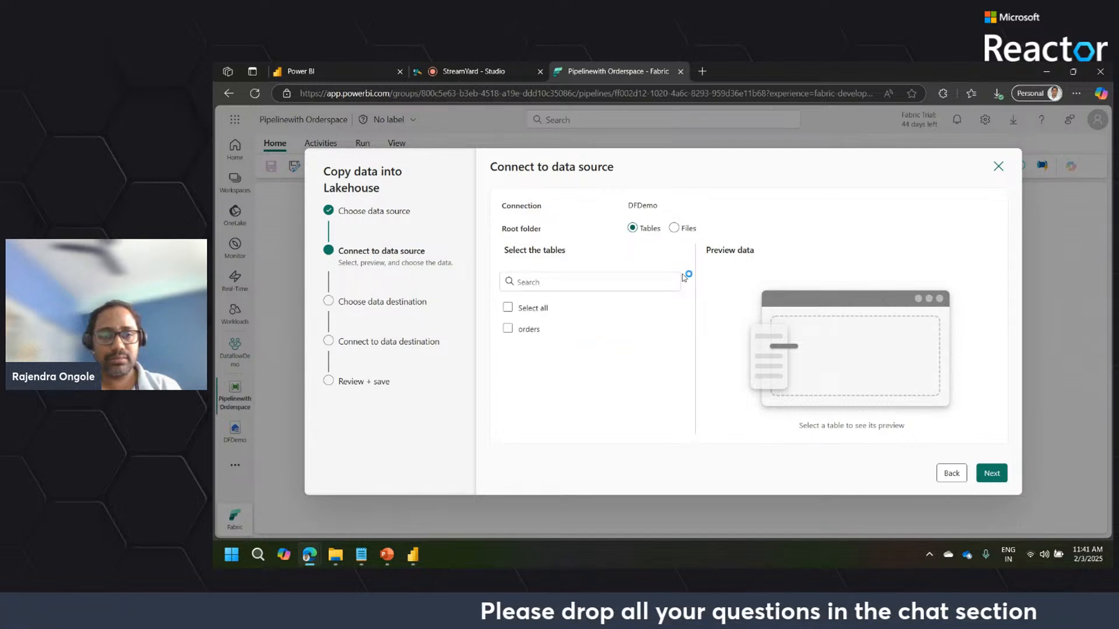
pyautogui.click(509, 330)
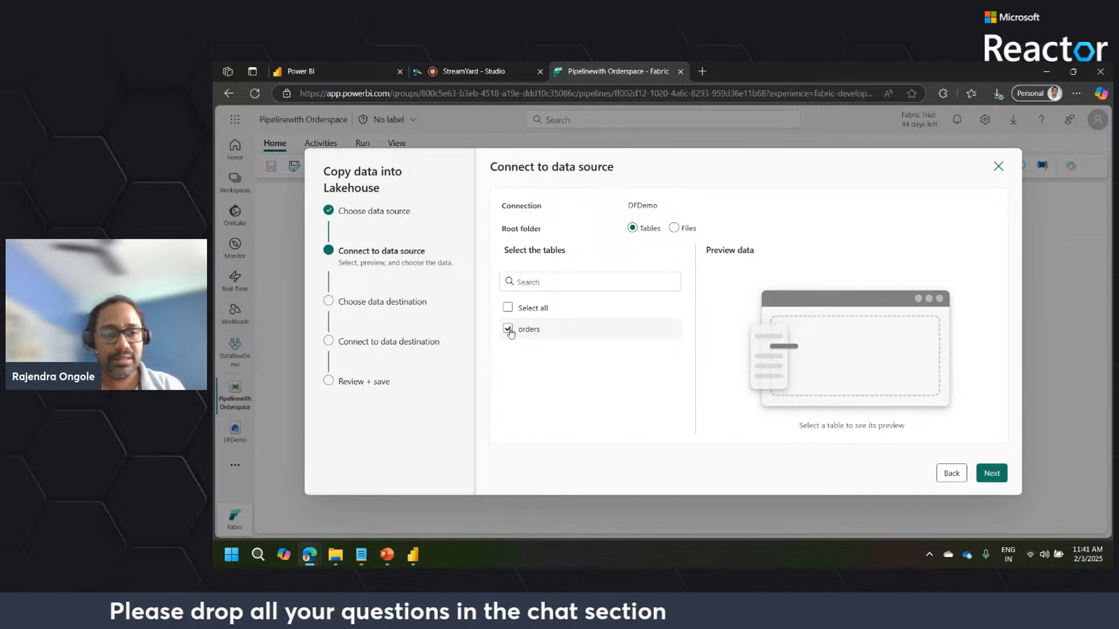
pyautogui.click(510, 330)
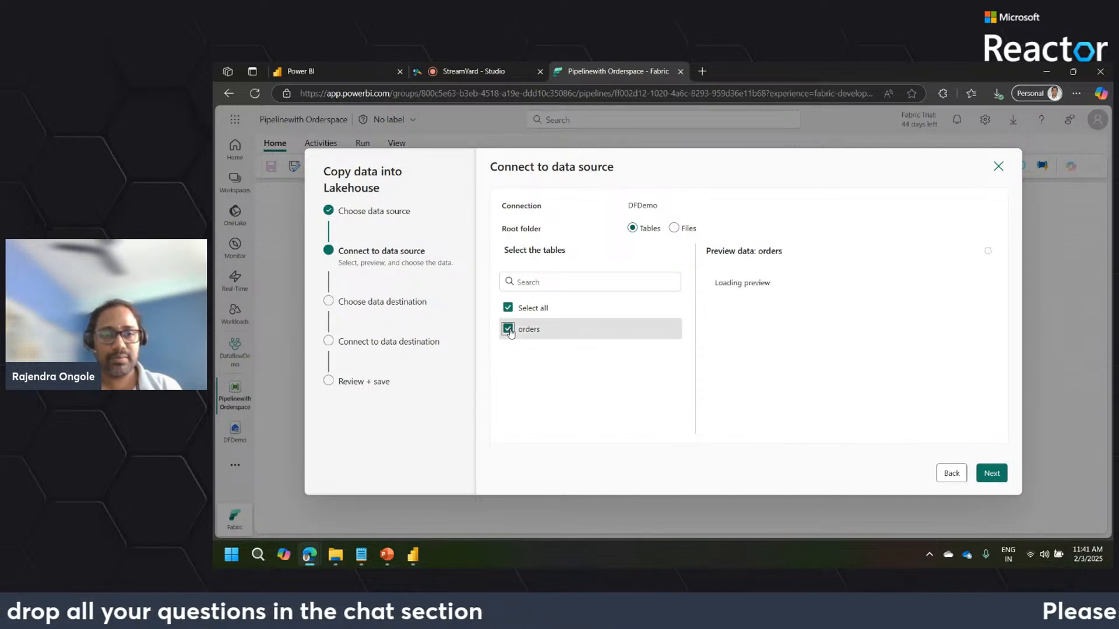
pyautogui.click(509, 330)
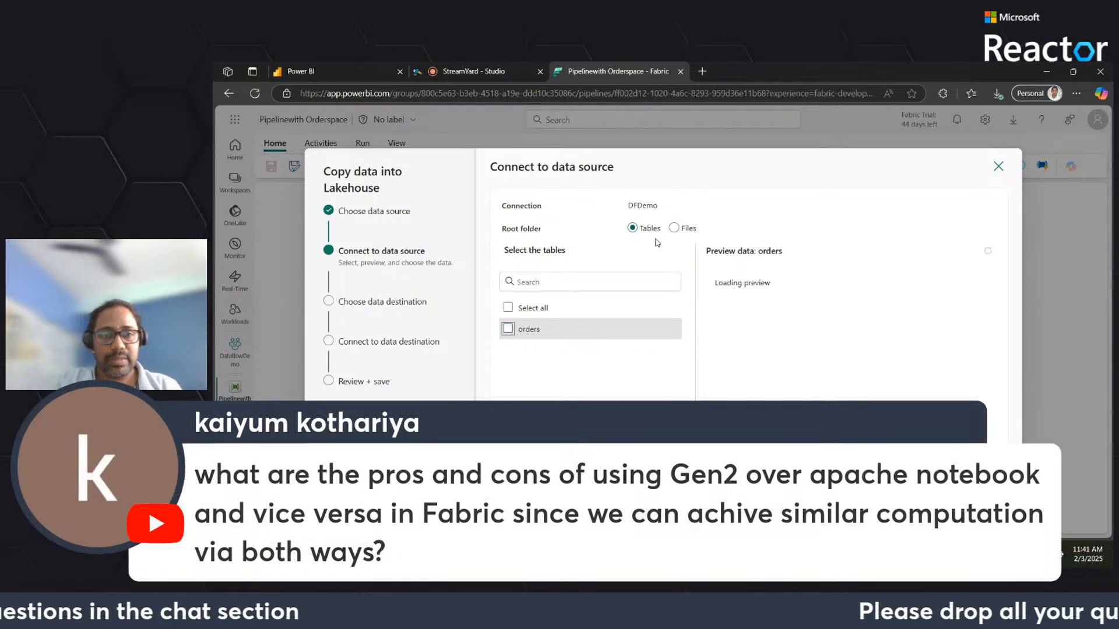
pyautogui.click(676, 229)
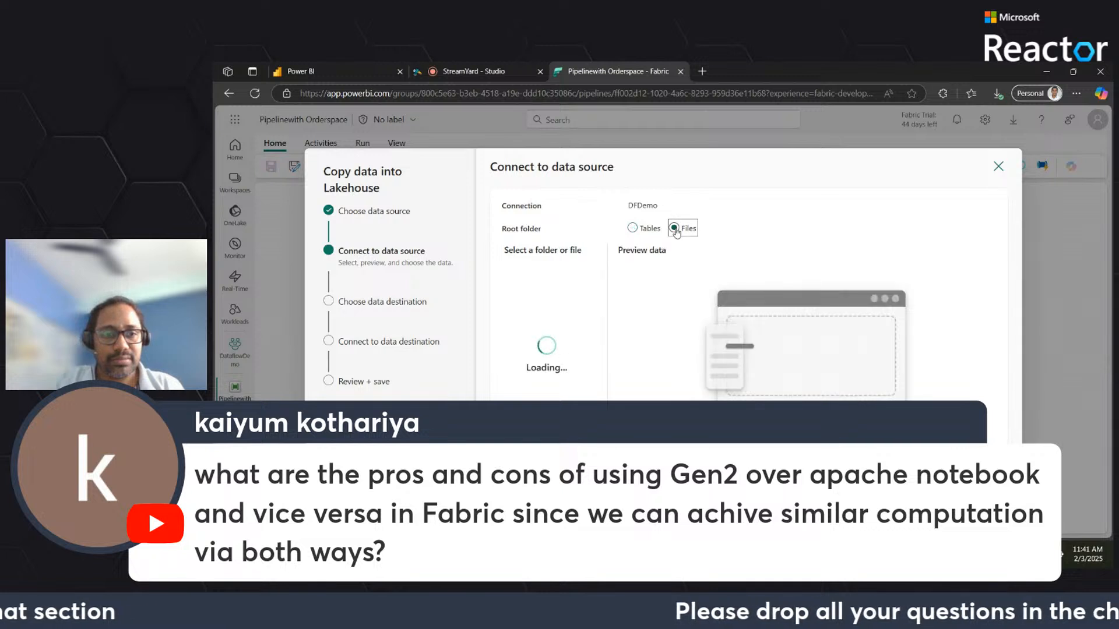
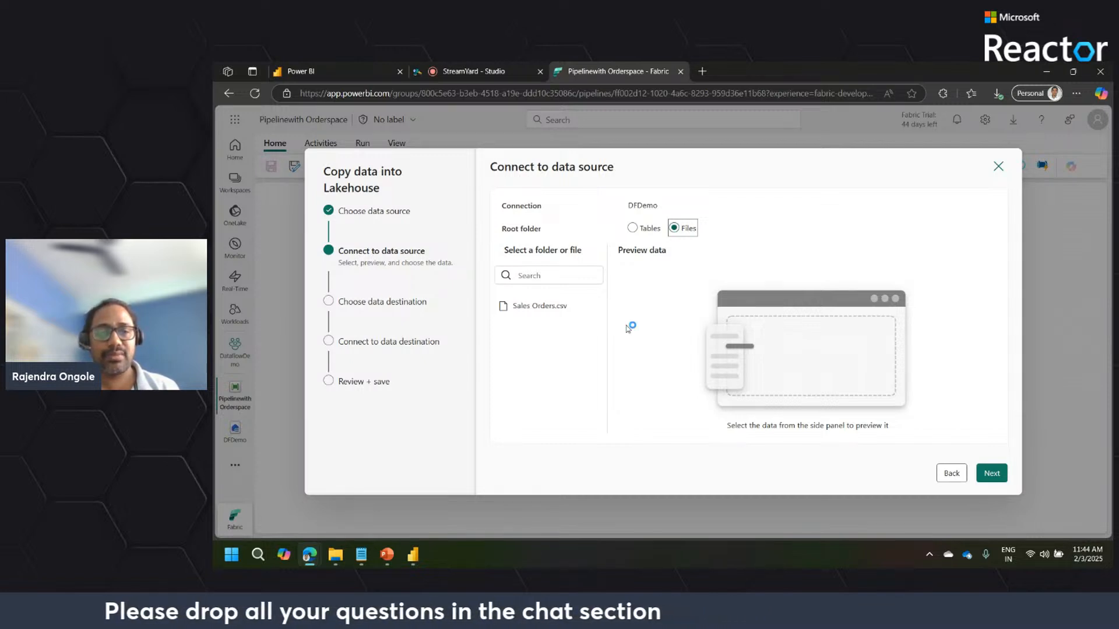
# Compare the Tables and Files root folders of the source, including after going back and reselecting the DFDemo lakehouse.
pyautogui.click(561, 311)
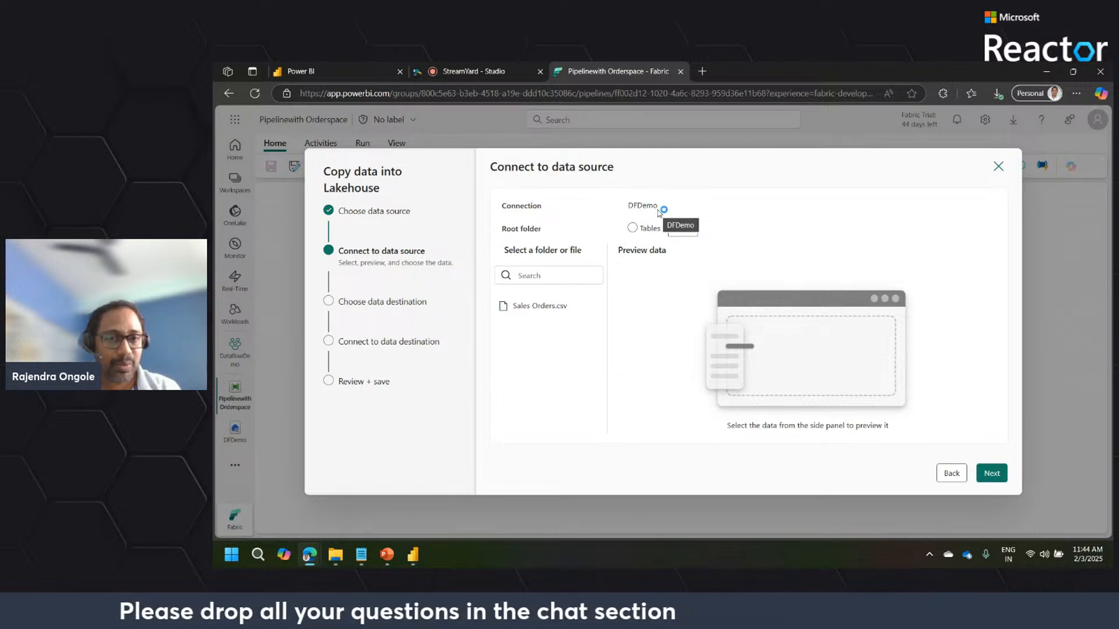
pyautogui.click(631, 229)
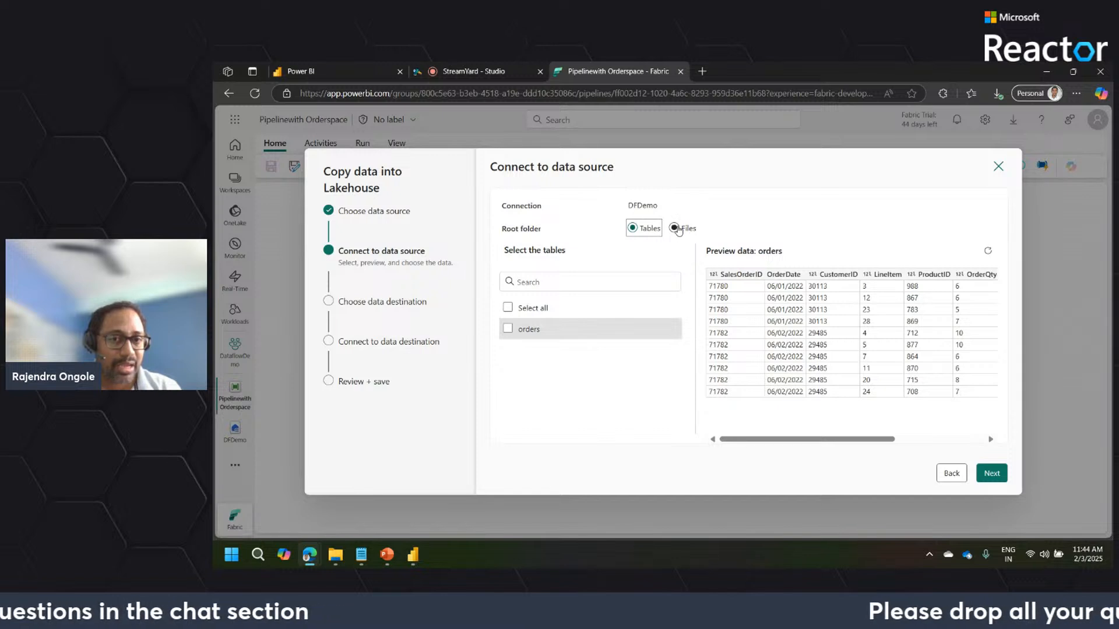
pyautogui.click(677, 229)
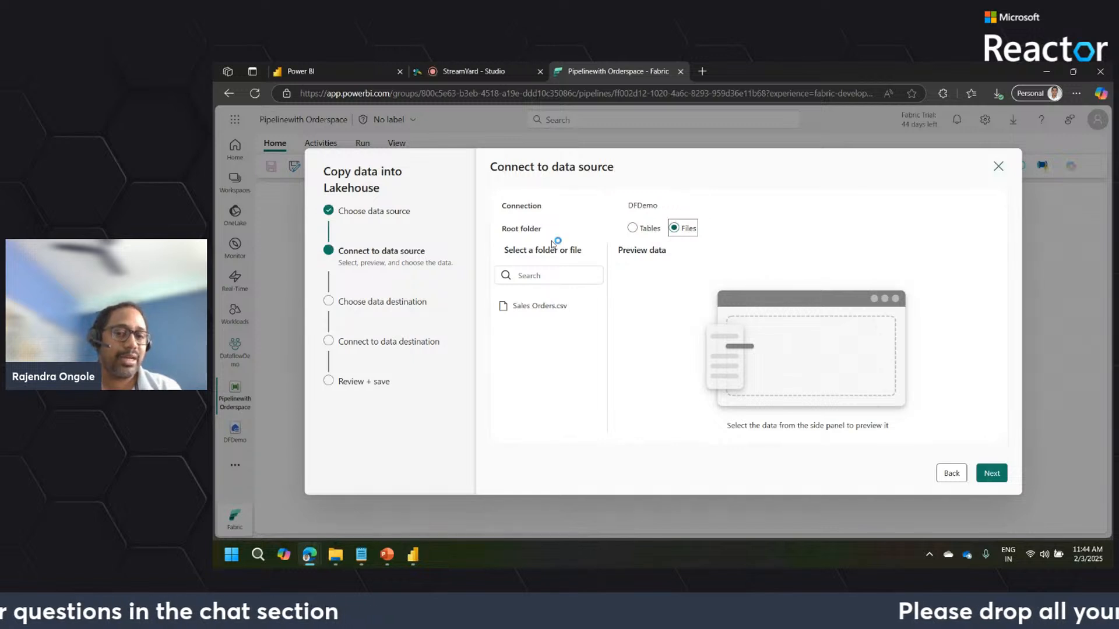
pyautogui.click(951, 473)
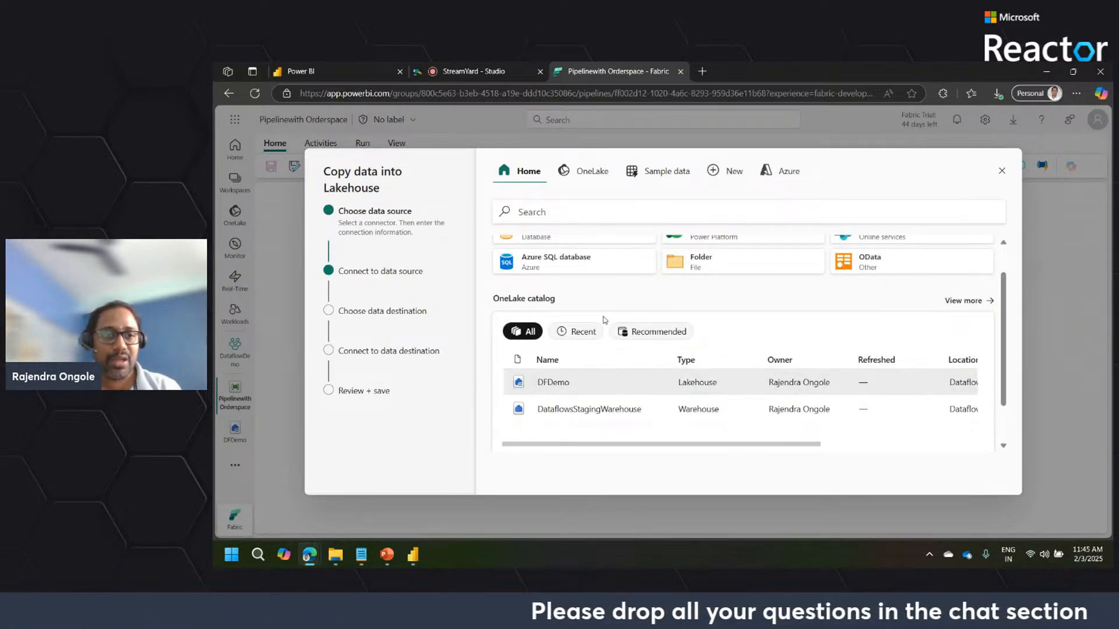
pyautogui.click(565, 384)
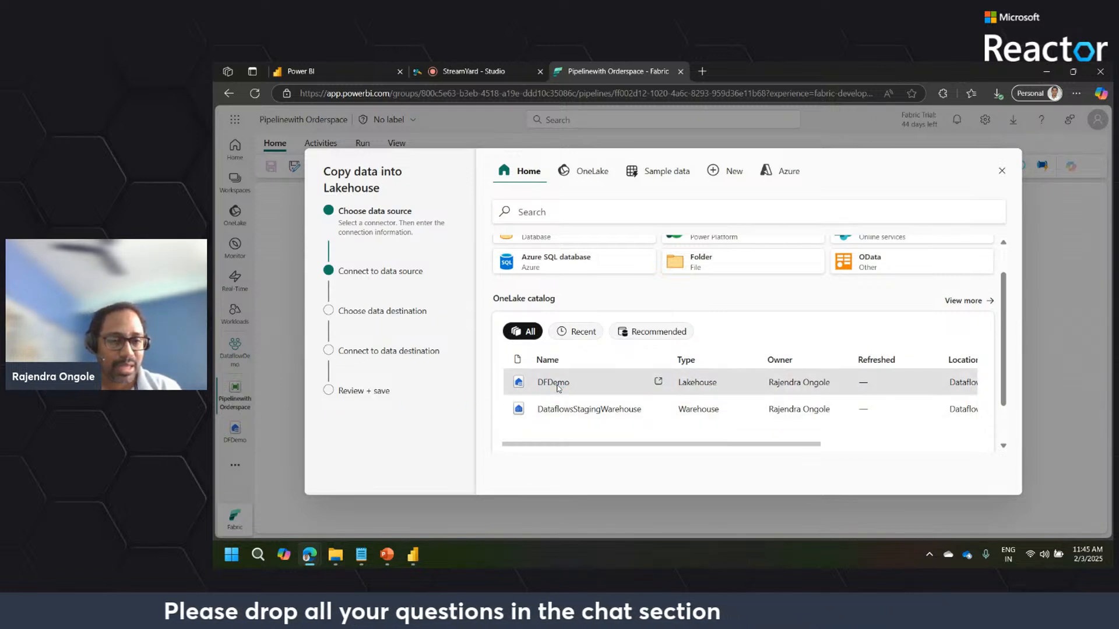
pyautogui.click(558, 386)
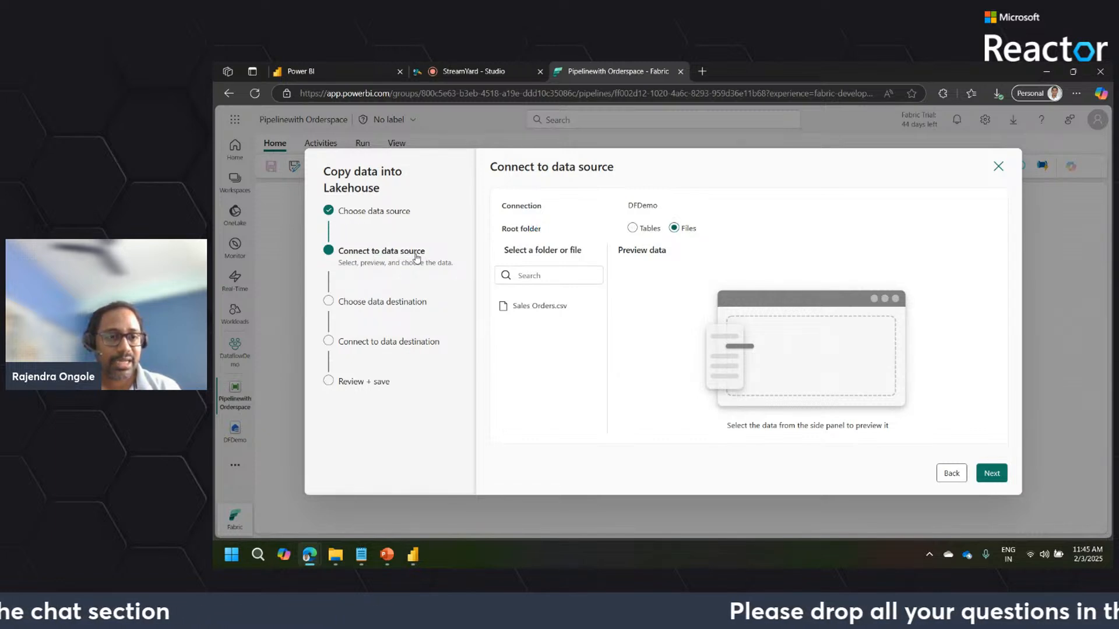
pyautogui.click(651, 231)
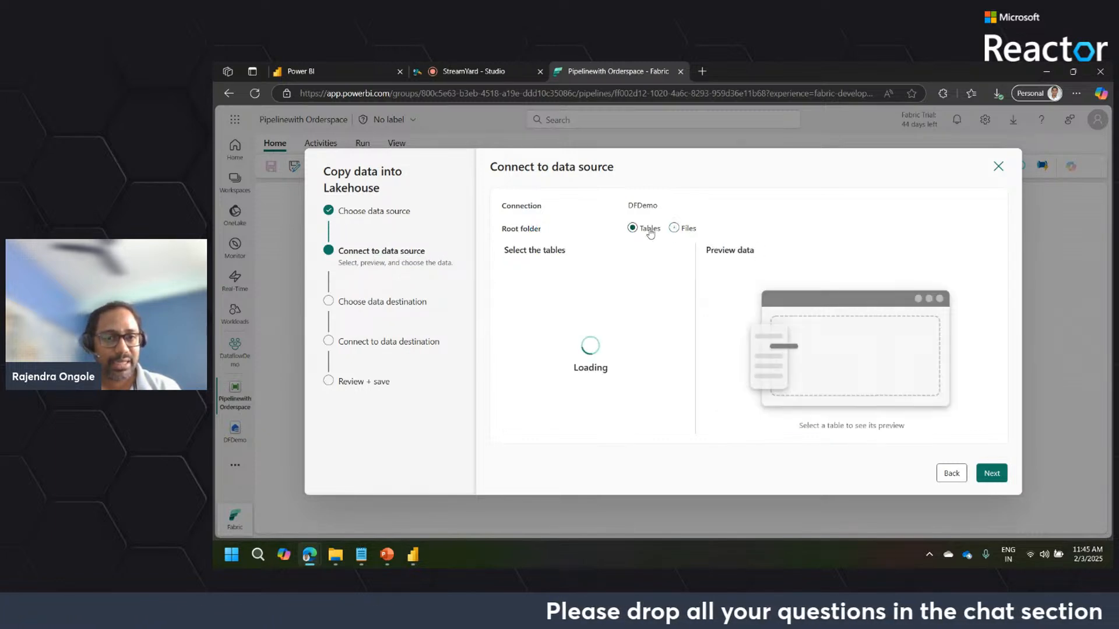
pyautogui.click(674, 228)
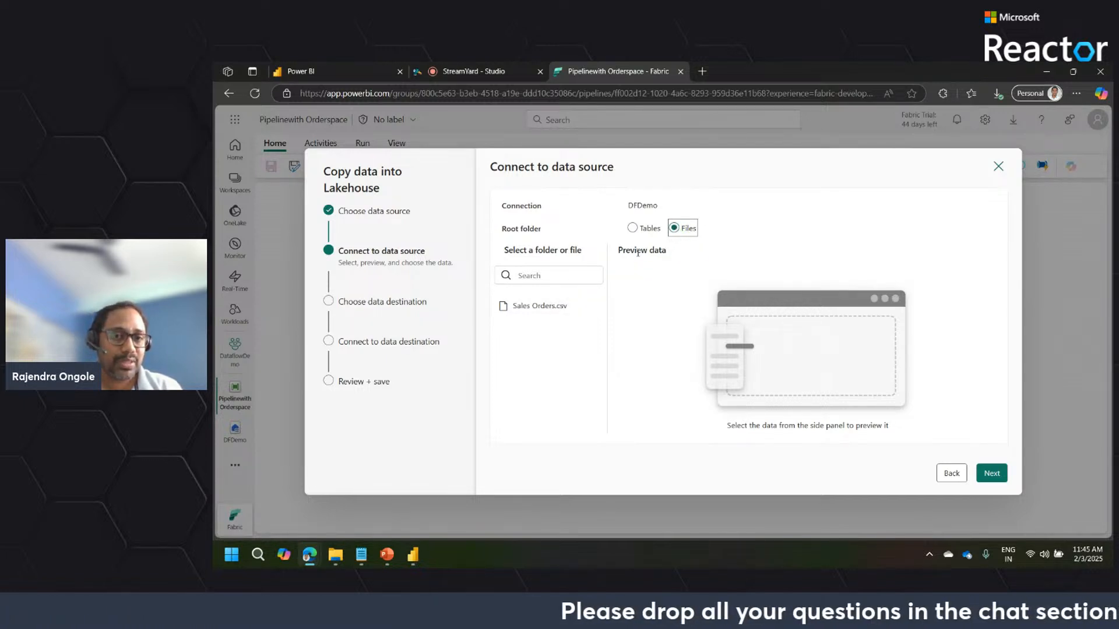
# Select Sales Orders.csv as the source file, review its data preview, and continue to the data destination.
pyautogui.click(526, 309)
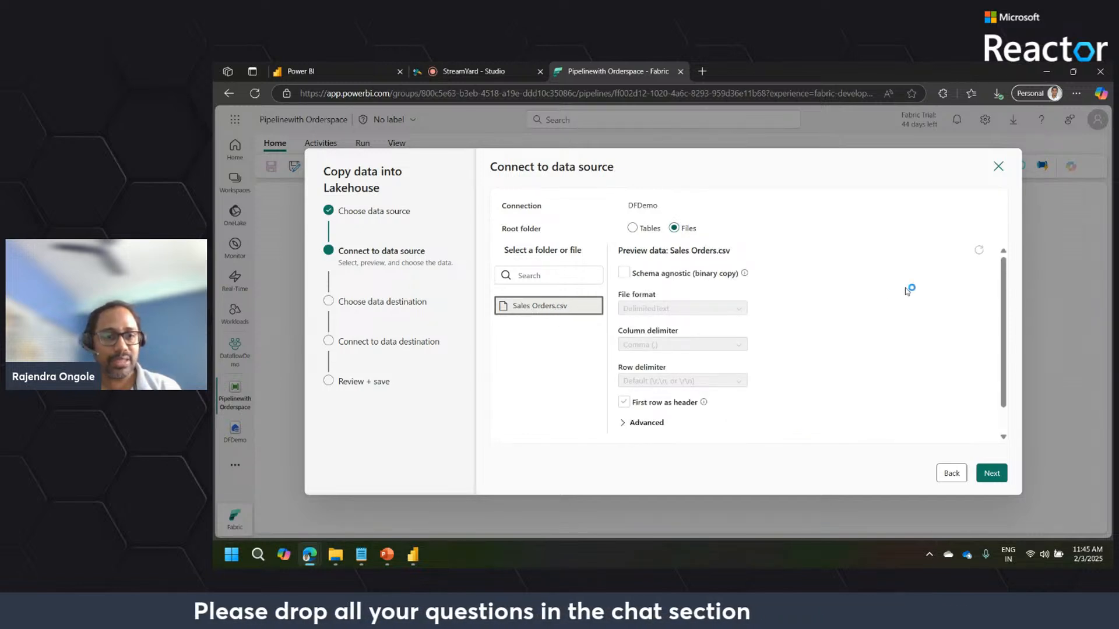
pyautogui.moveTo(1003, 285); pyautogui.dragTo(1003, 330)
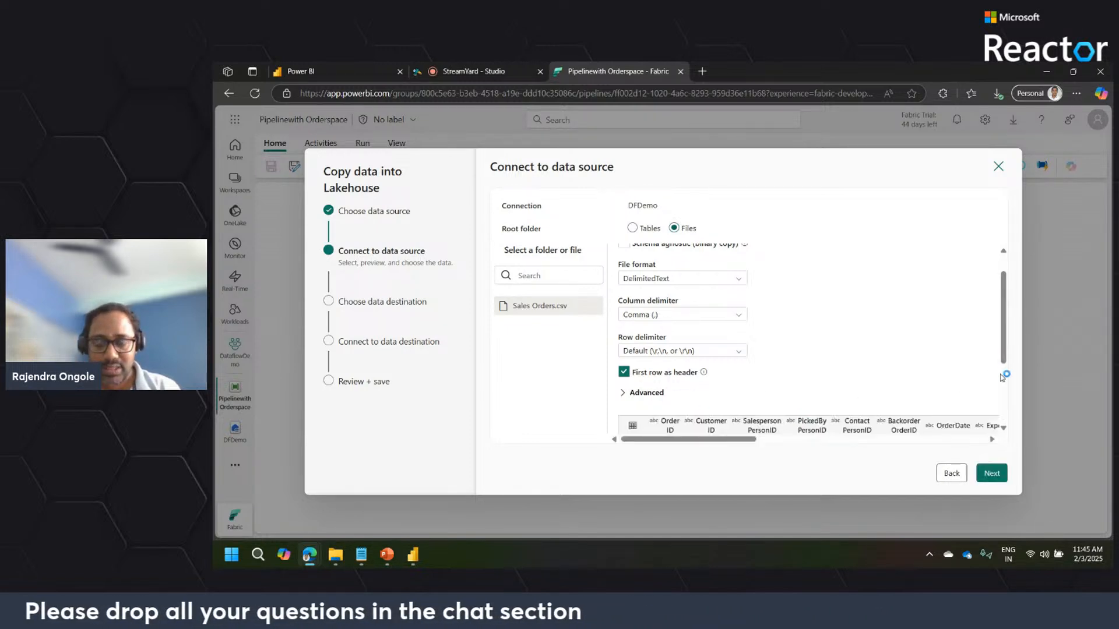
pyautogui.scroll(-3, 1002, 377)
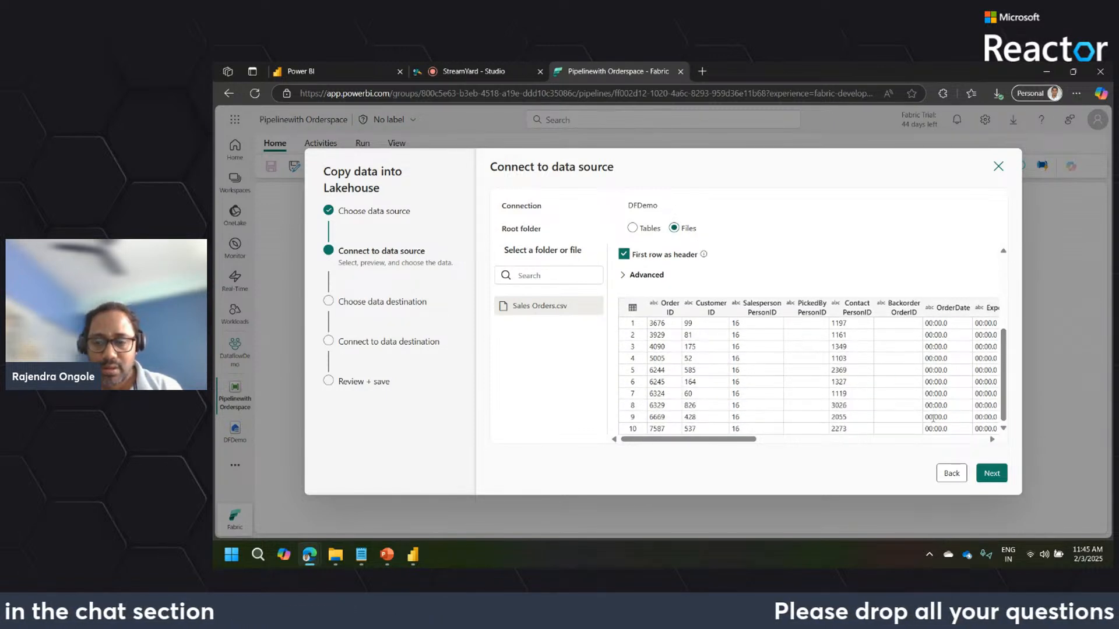
pyautogui.click(990, 473)
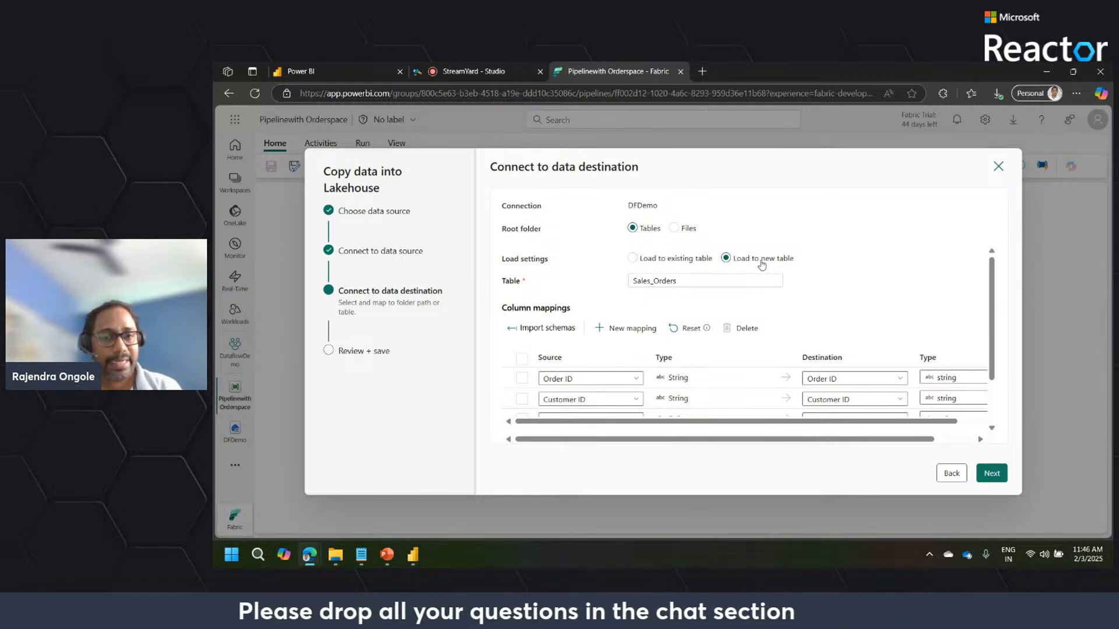
# Rename the destination column mapped from Order ID to Order_ID in the column mappings for the new Sales_Orders table.
pyautogui.click(674, 281)
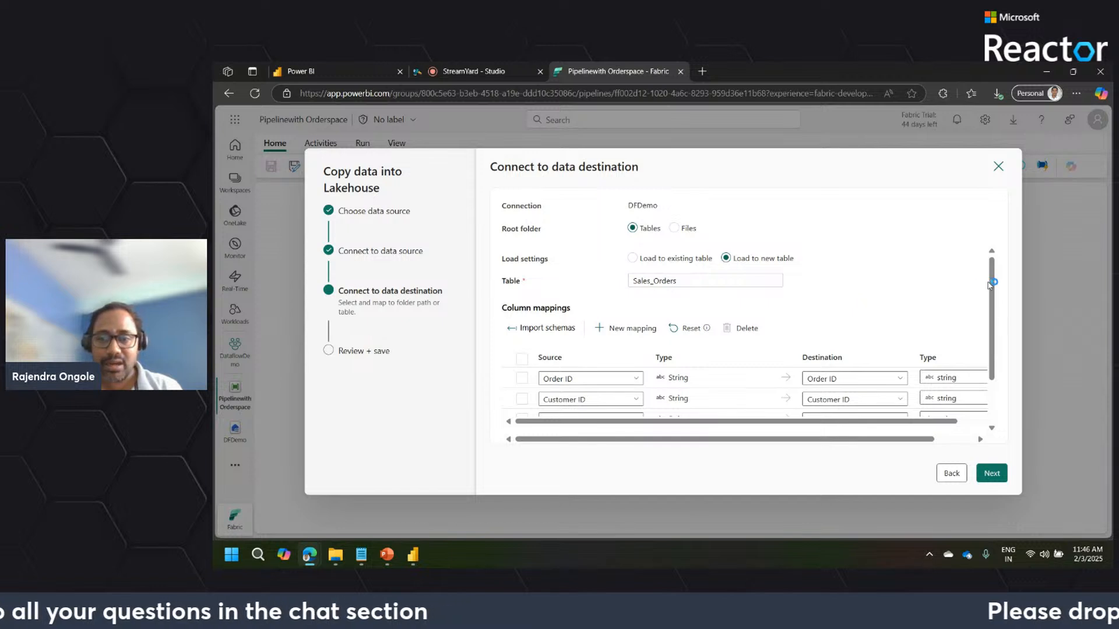
pyautogui.moveTo(991, 285); pyautogui.dragTo(996, 331)
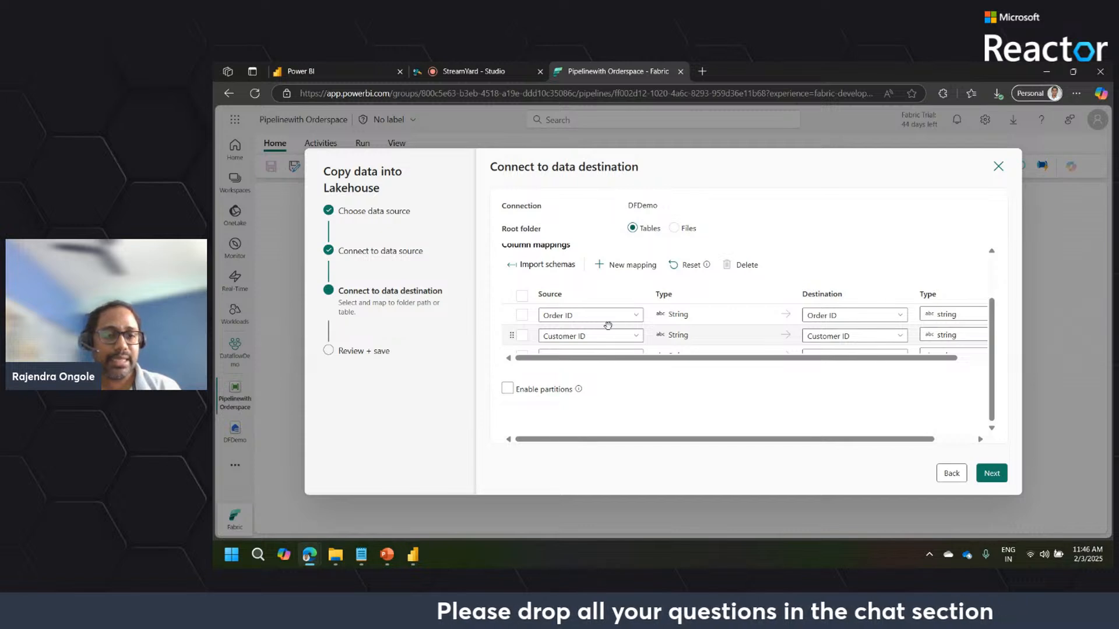
pyautogui.click(827, 316)
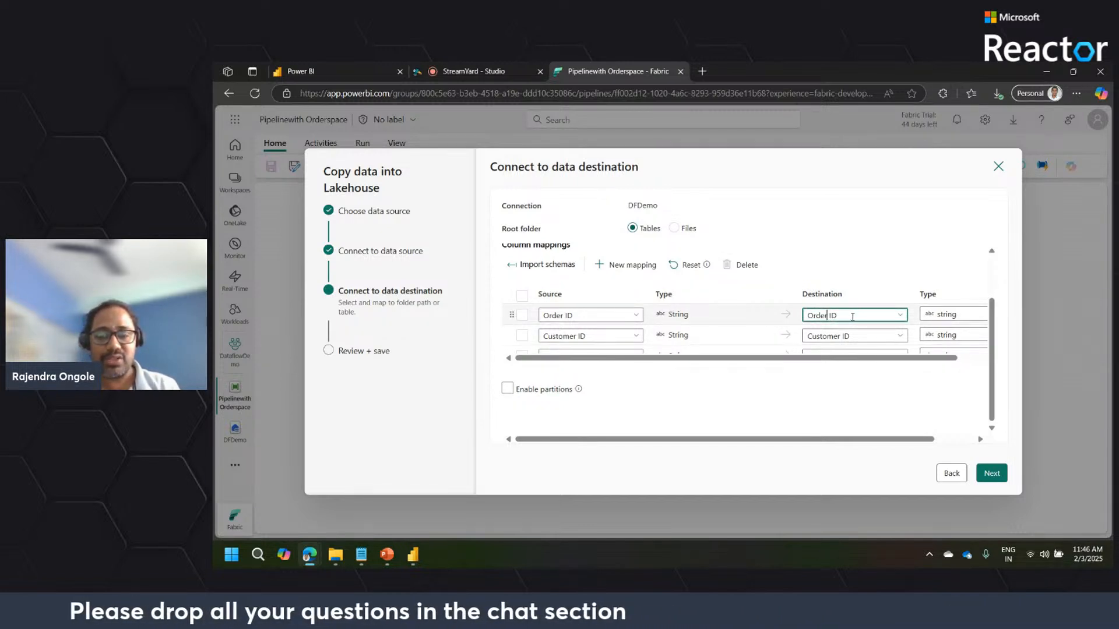
pyautogui.click(852, 317)
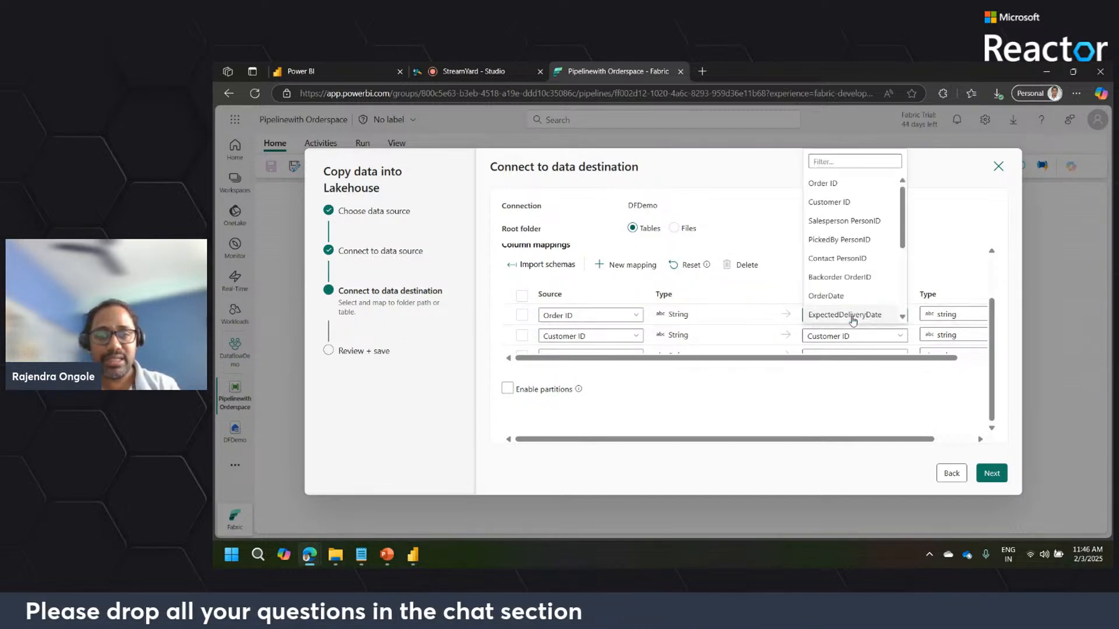
pyautogui.click(937, 213)
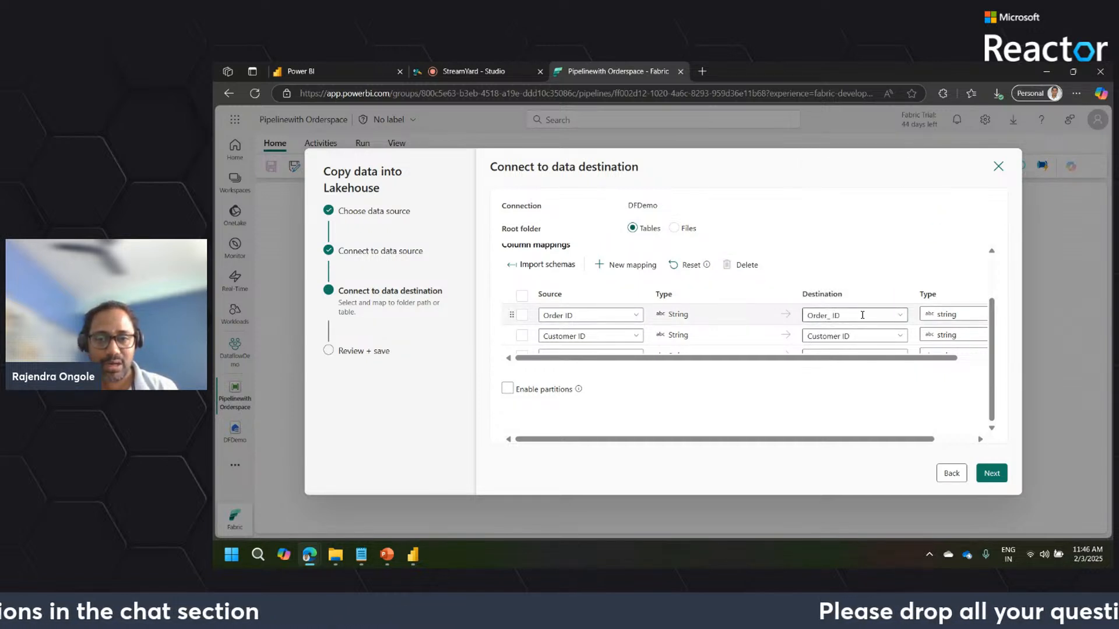
pyautogui.click(833, 317)
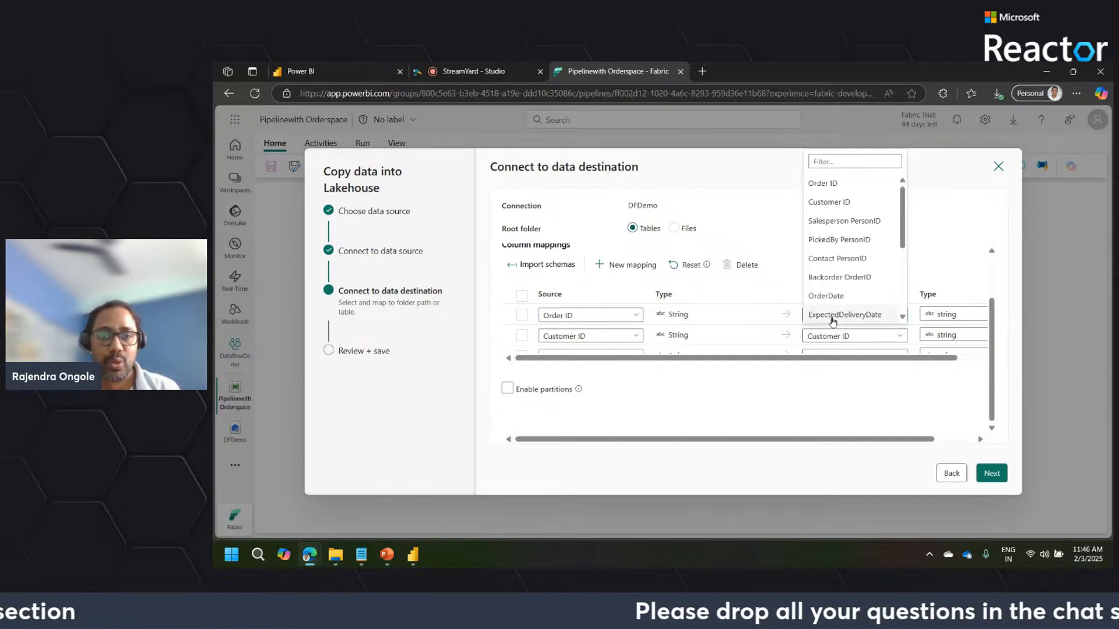
pyautogui.click(940, 241)
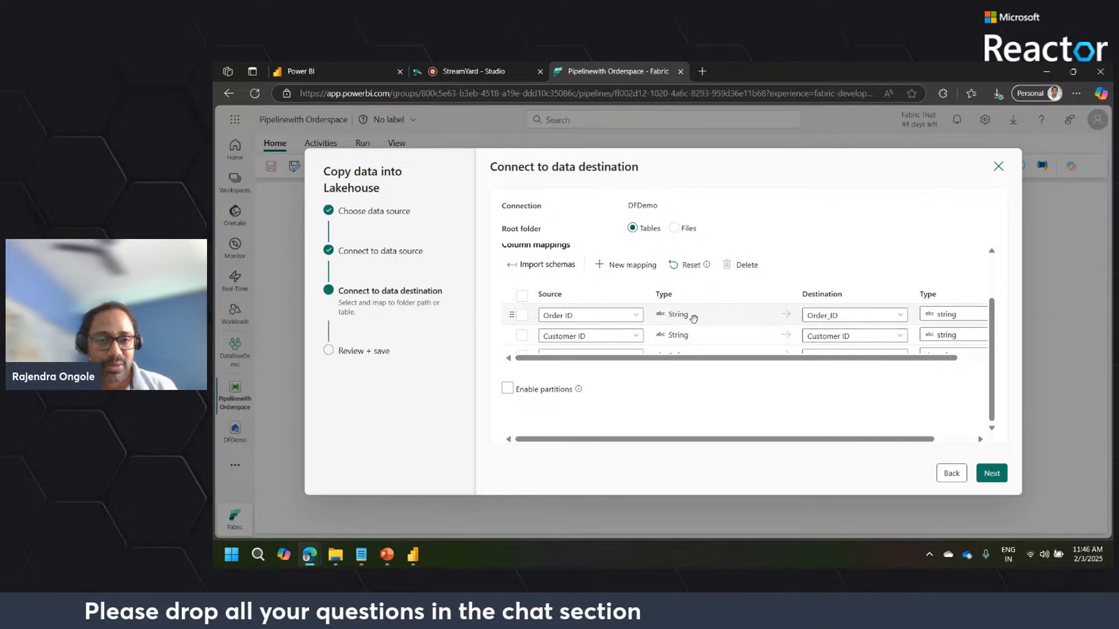
# Set the destination data types of the Order_ID and Customer ID columns to integer.
pyautogui.click(964, 316)
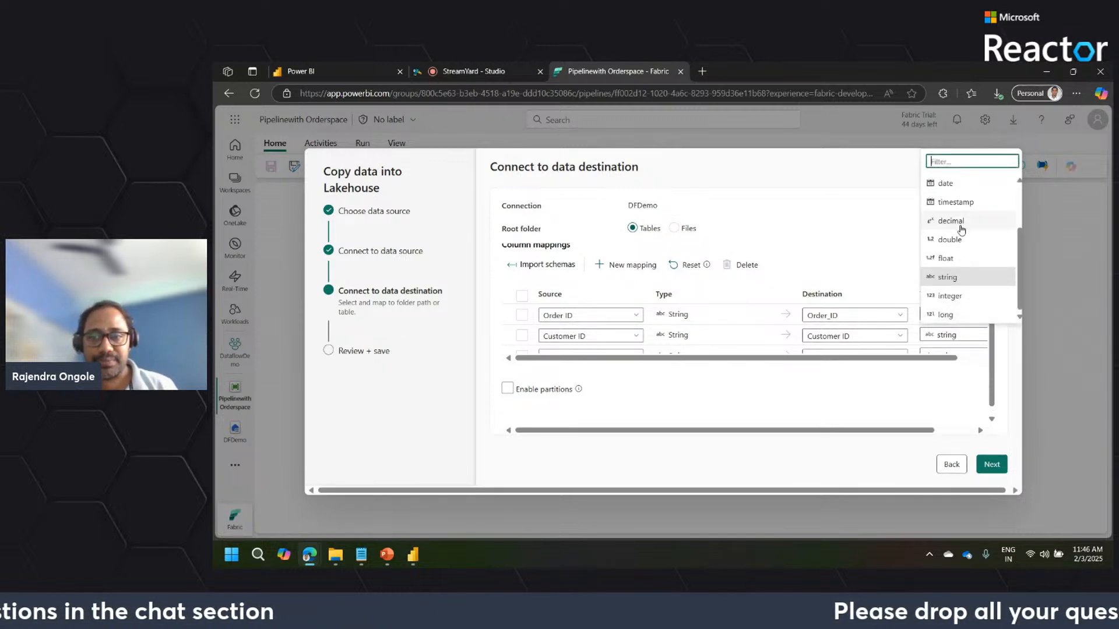
pyautogui.click(952, 300)
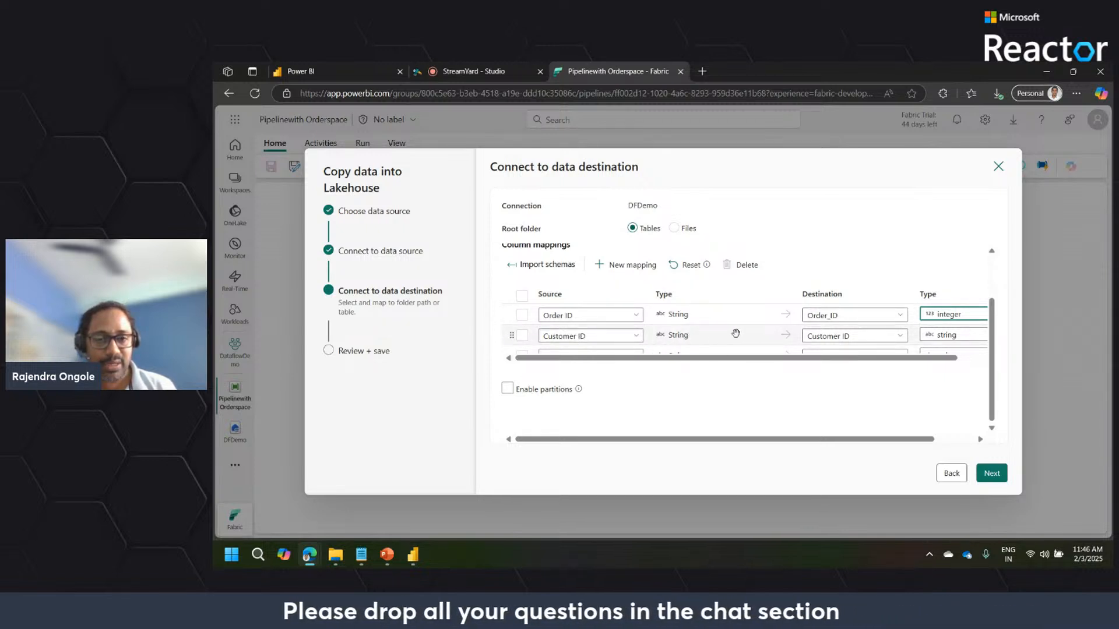
pyautogui.click(926, 334)
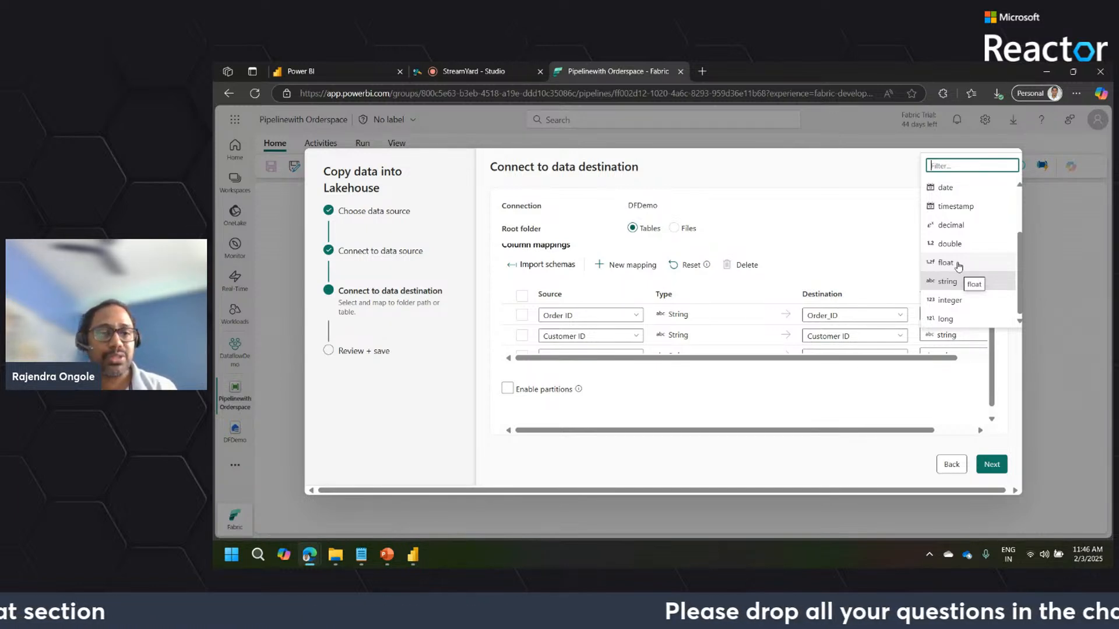
pyautogui.click(951, 300)
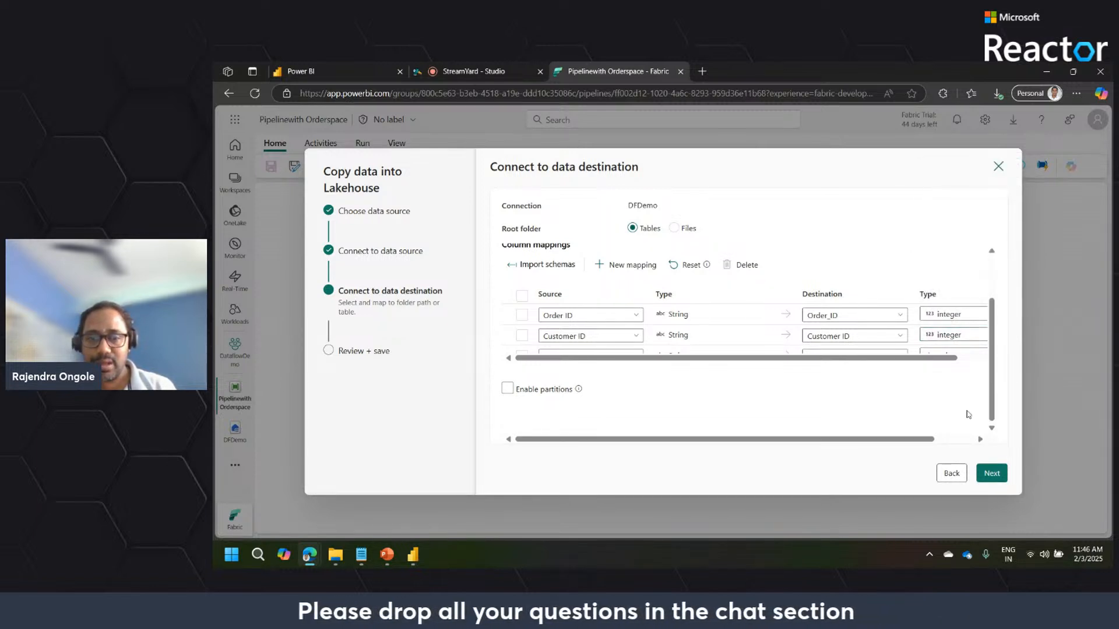
# Save and run the copy with immediate data transfer, and check the pipeline's run notification.
pyautogui.click(991, 472)
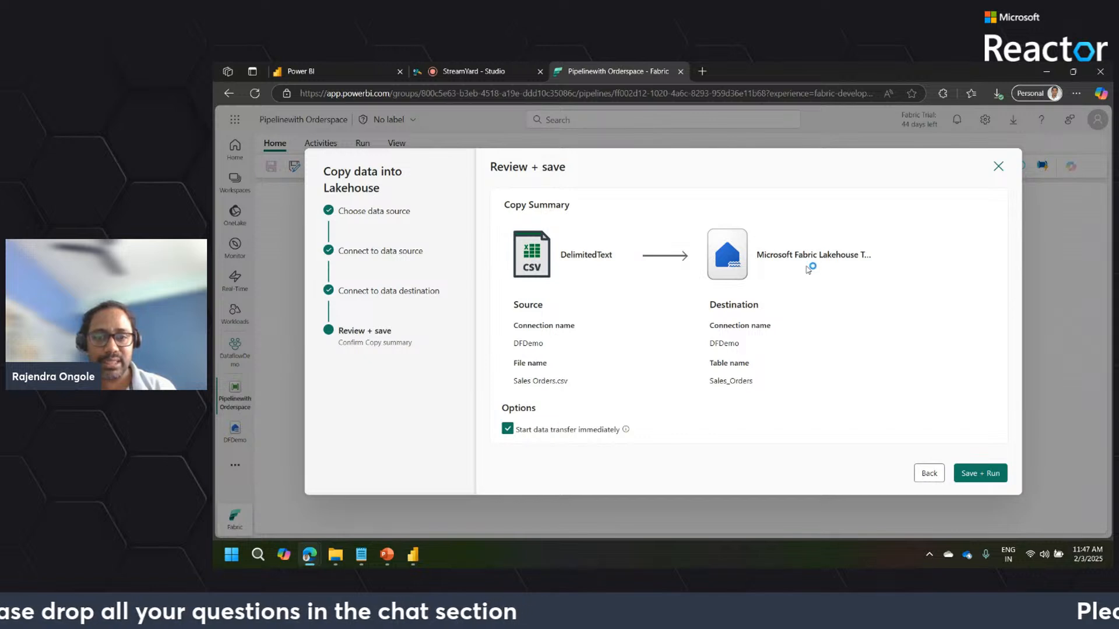
pyautogui.click(1001, 474)
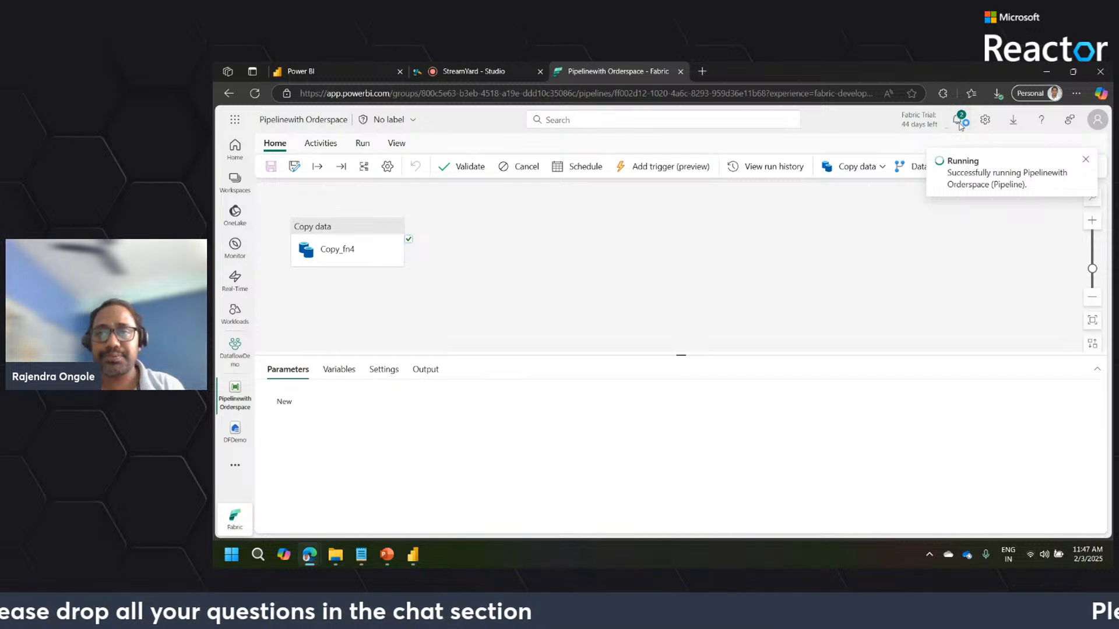
pyautogui.click(958, 120)
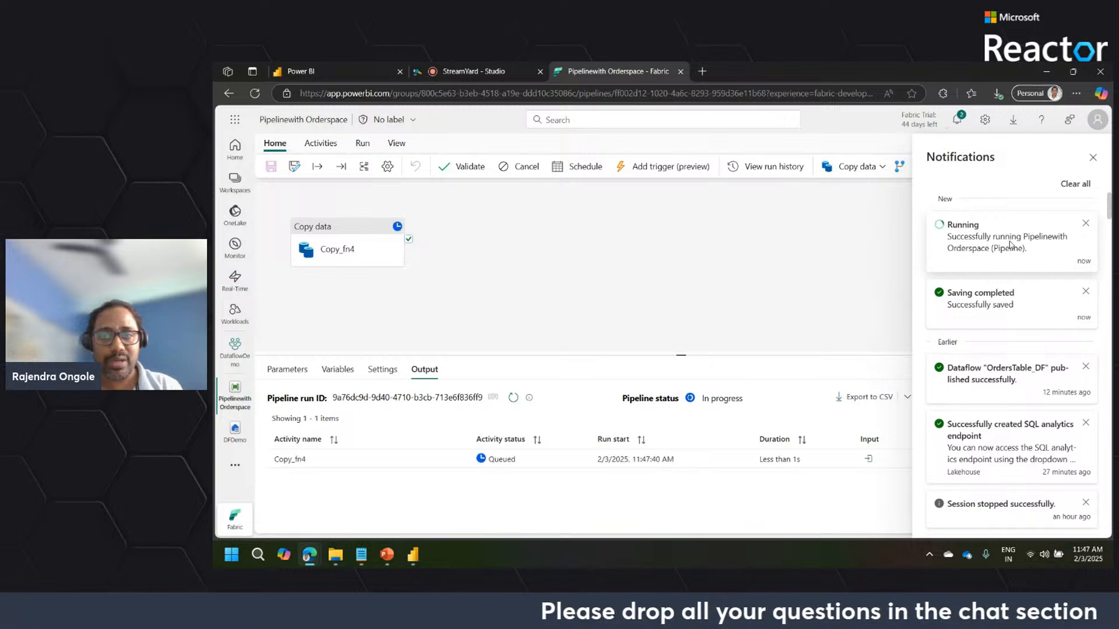
pyautogui.click(740, 239)
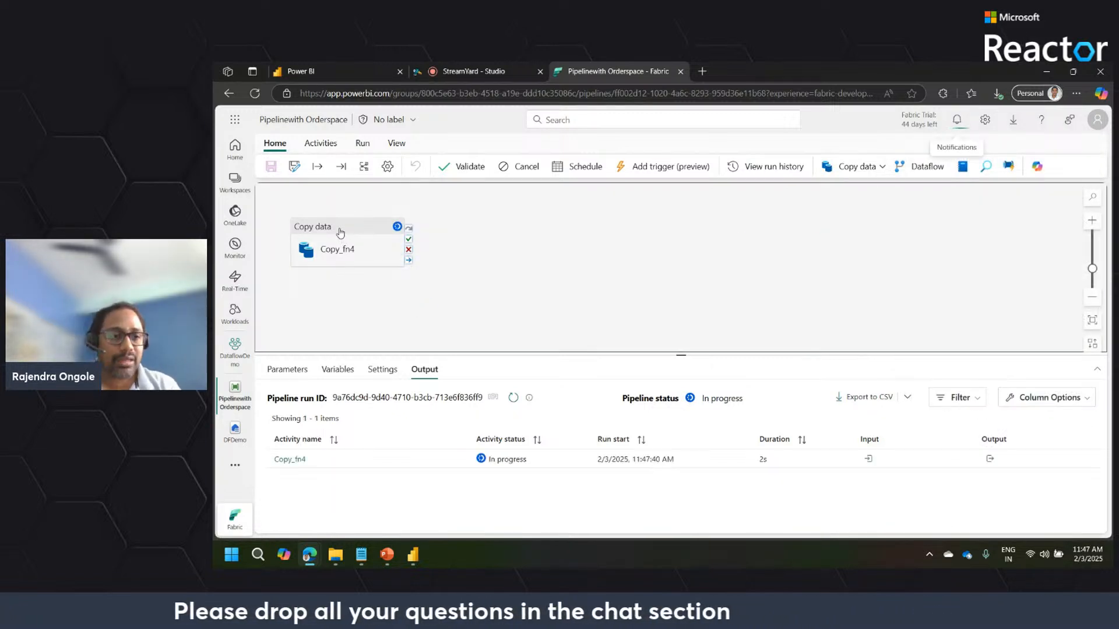
# Move the Copy_fn4 copy data activity toward the middle of the pipeline canvas.
pyautogui.moveTo(344, 239); pyautogui.dragTo(449, 222)
pyautogui.moveTo(516, 234); pyautogui.dragTo(533, 227)
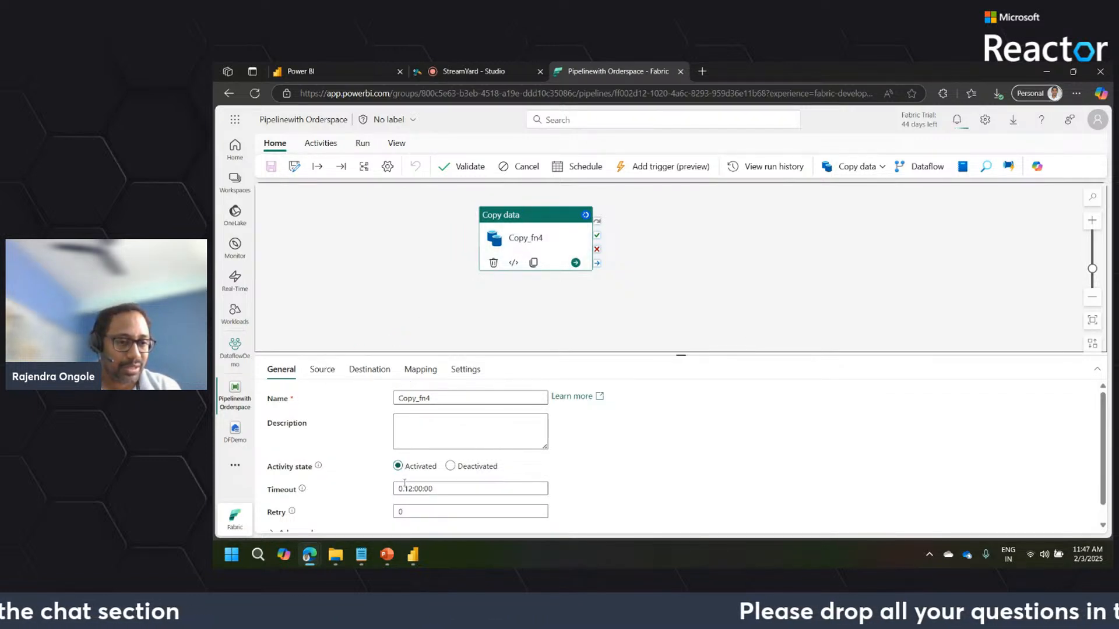
# Preview the Sales Orders.csv source data of the Copy_fn4 activity and close the preview.
pyautogui.click(322, 369)
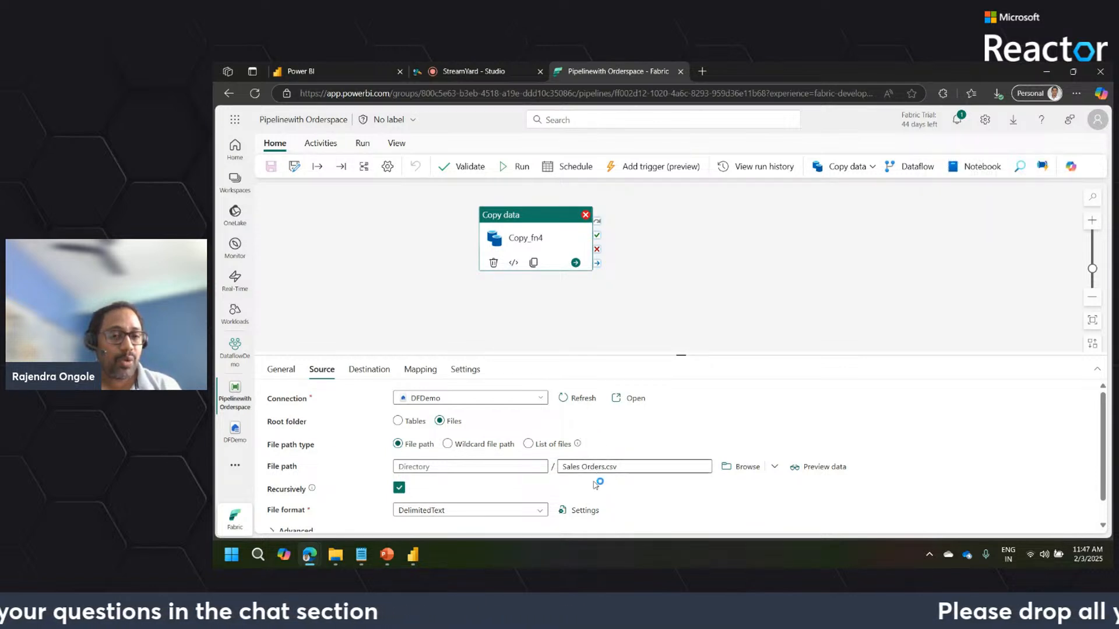
pyautogui.click(810, 470)
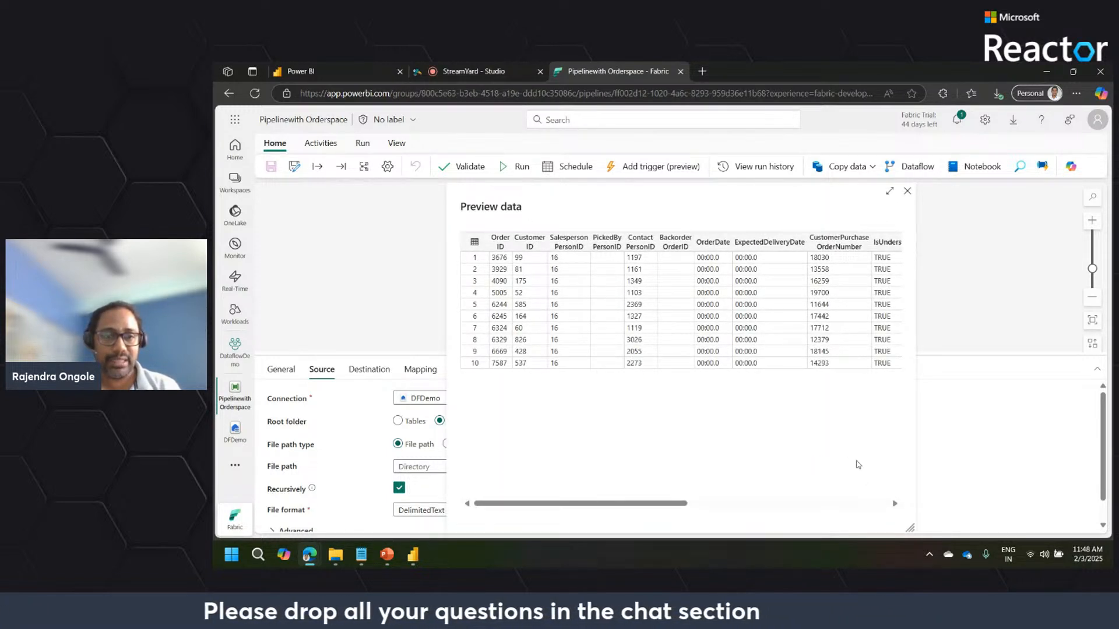
pyautogui.click(907, 193)
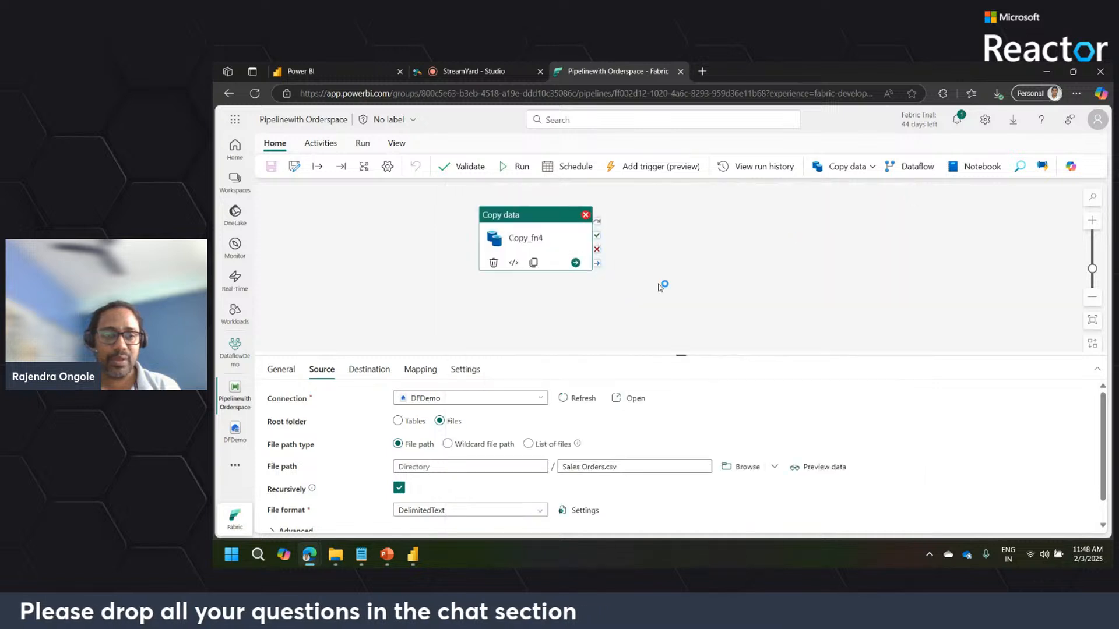
# Review the Copy_fn4 activity's destination settings with the advanced options expanded, and its column mappings.
pyautogui.click(366, 376)
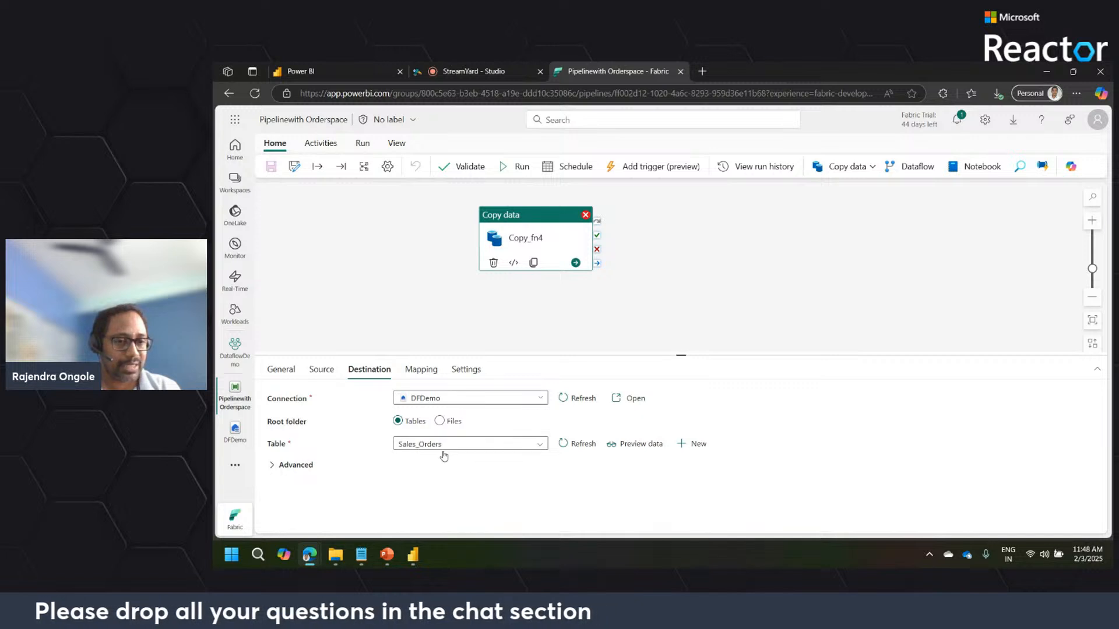
pyautogui.click(279, 469)
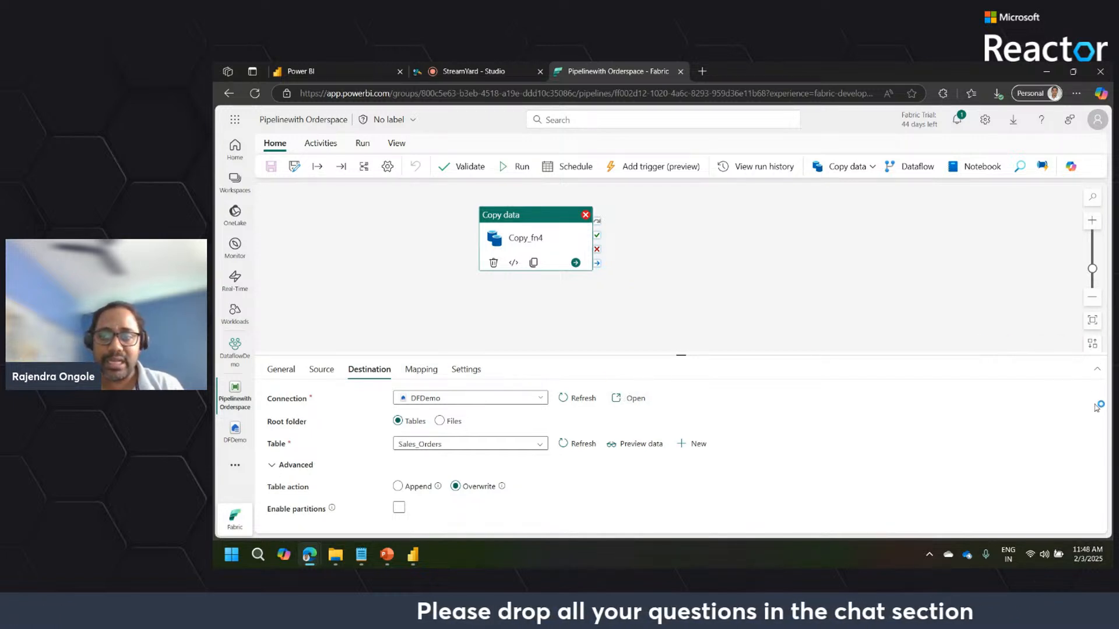
pyautogui.moveTo(663, 354); pyautogui.dragTo(663, 317)
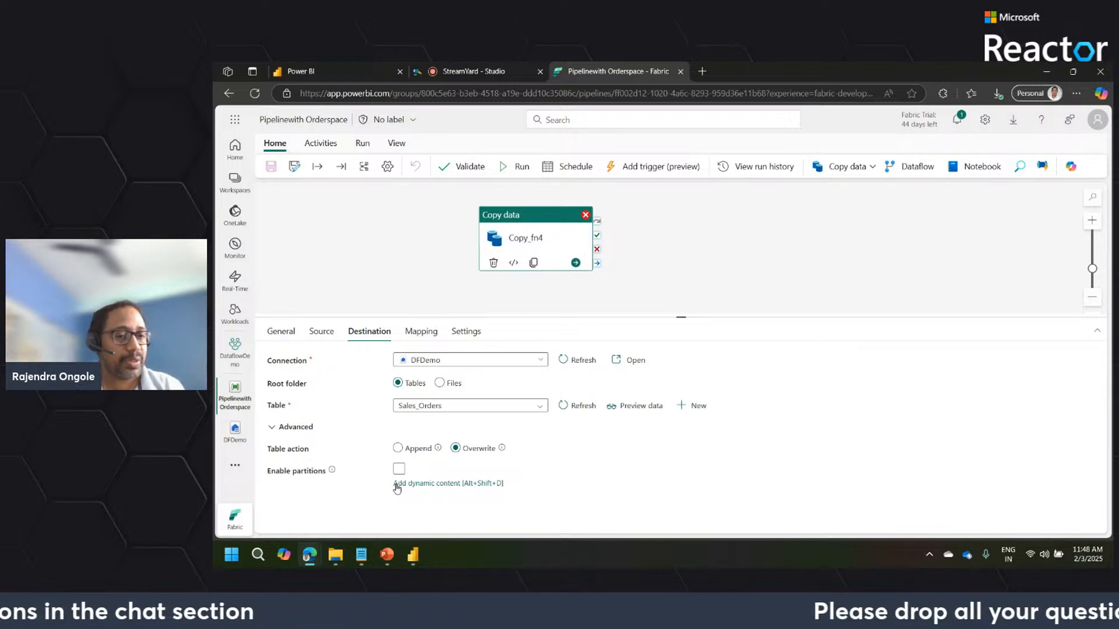
pyautogui.click(422, 333)
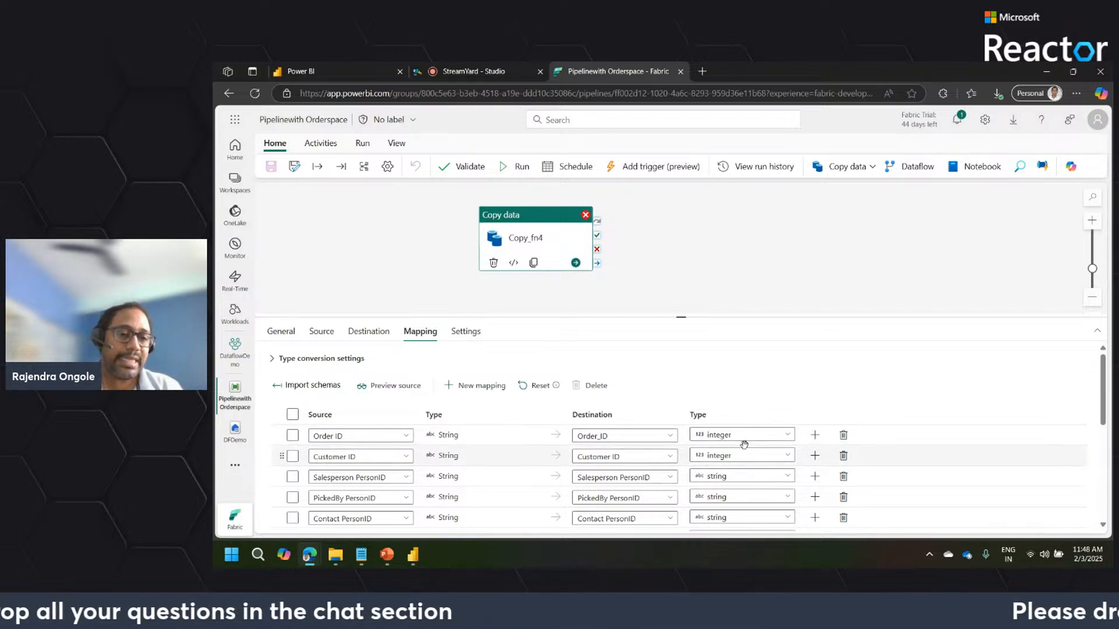
pyautogui.click(293, 459)
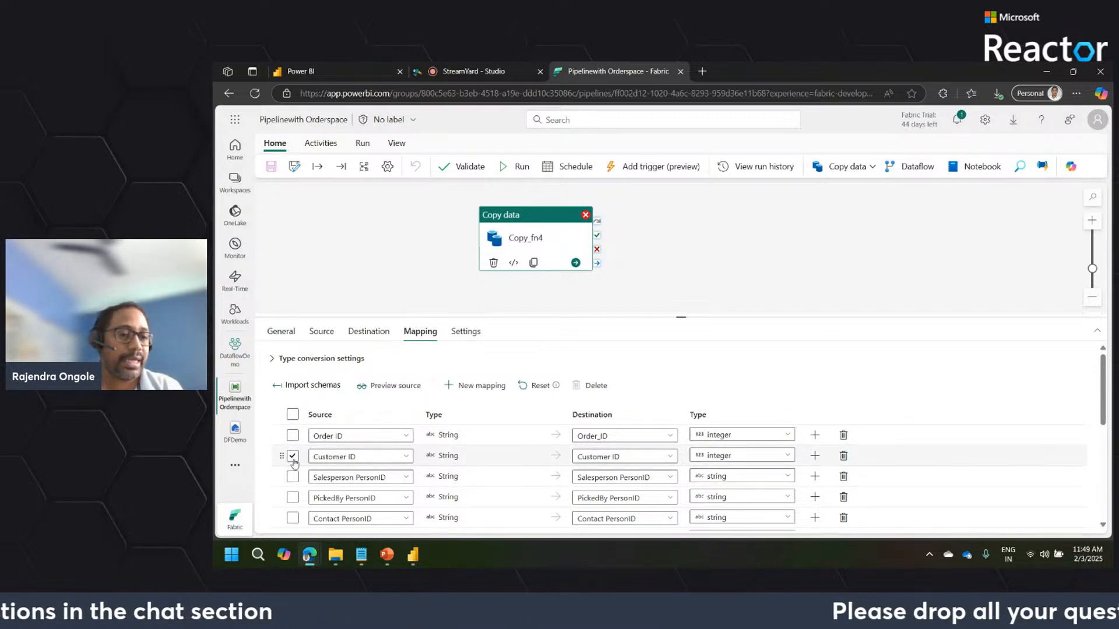
pyautogui.click(292, 477)
pyautogui.click(293, 496)
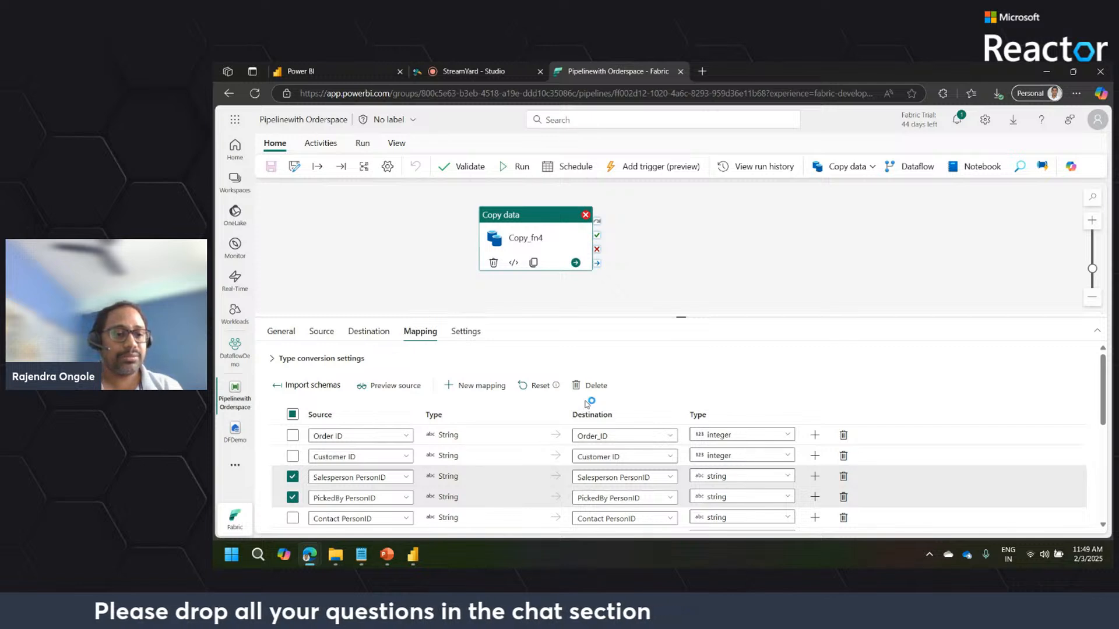
pyautogui.click(292, 477)
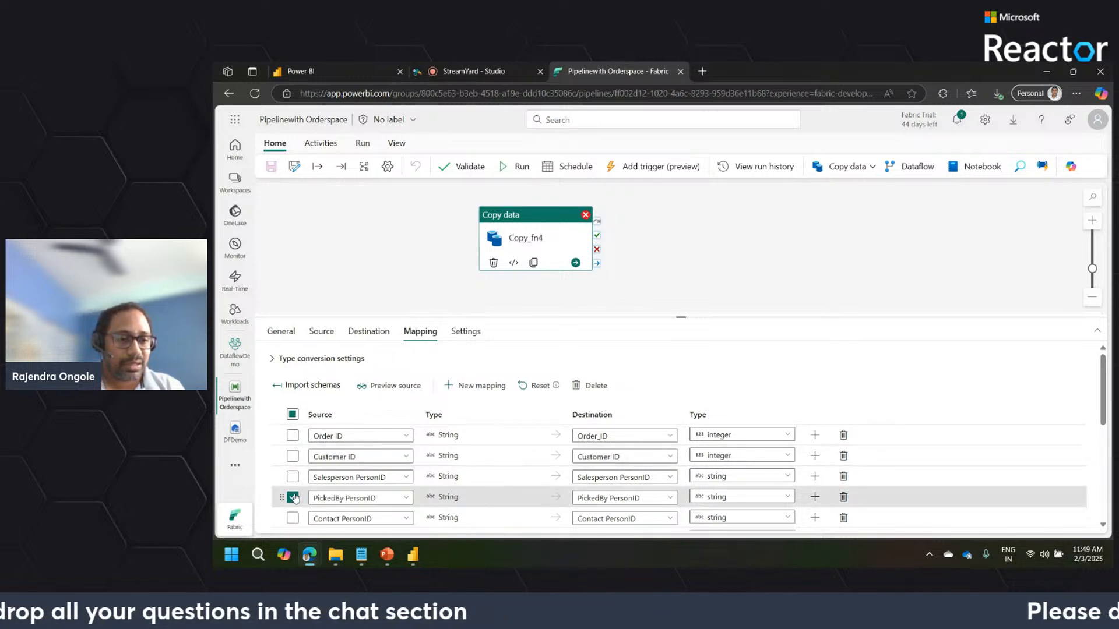
pyautogui.click(293, 496)
# Examine the error details of the failed pipeline run from its notification and close them.
pyautogui.click(667, 270)
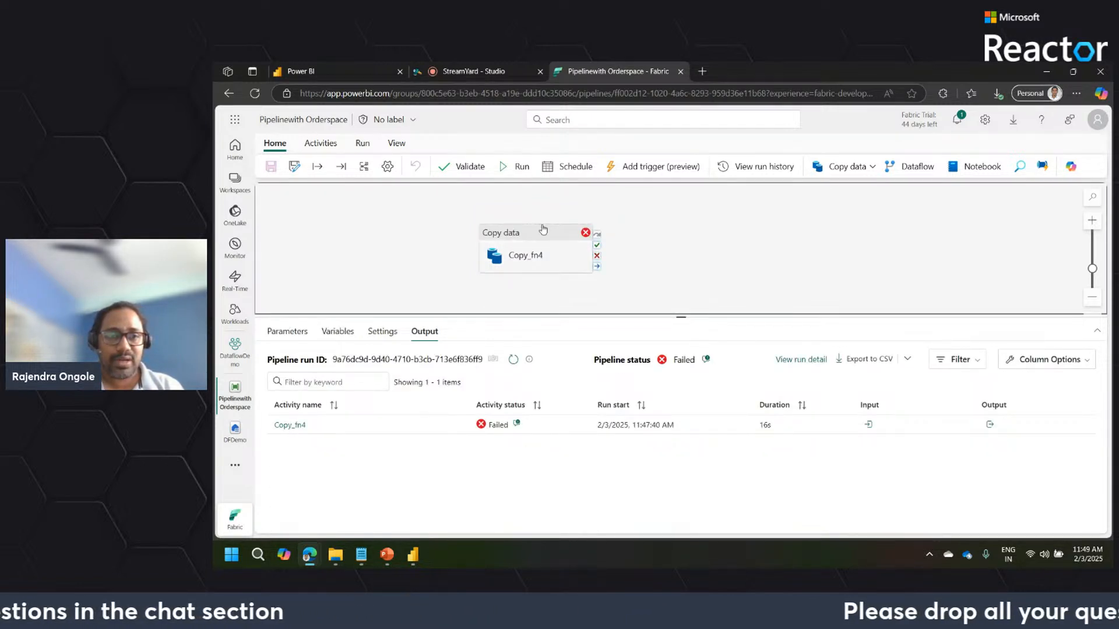
pyautogui.click(543, 230)
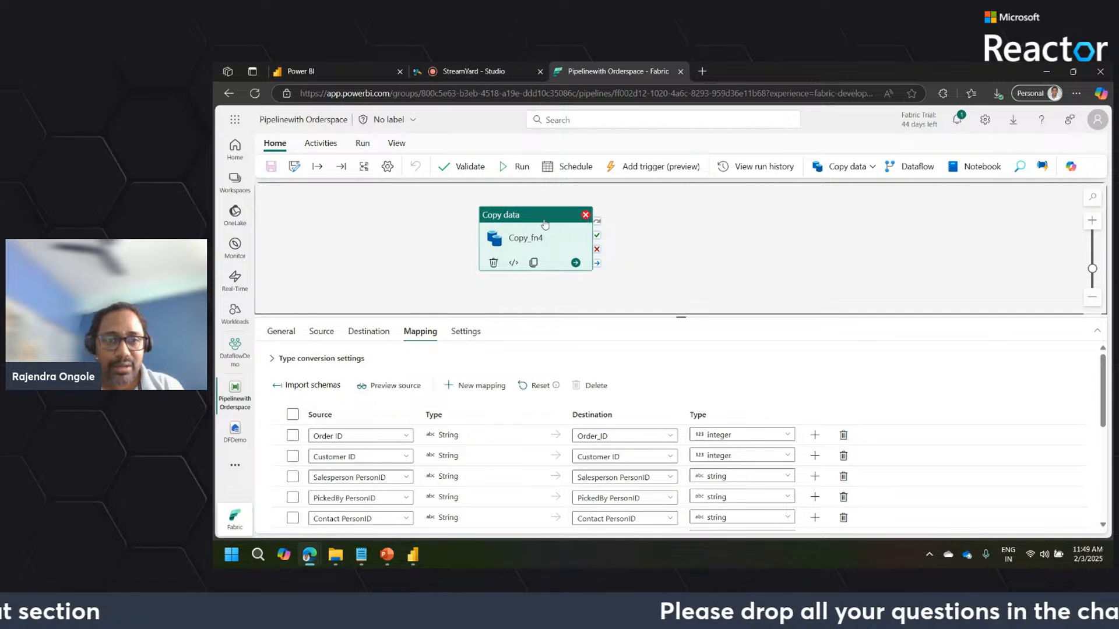
pyautogui.click(964, 124)
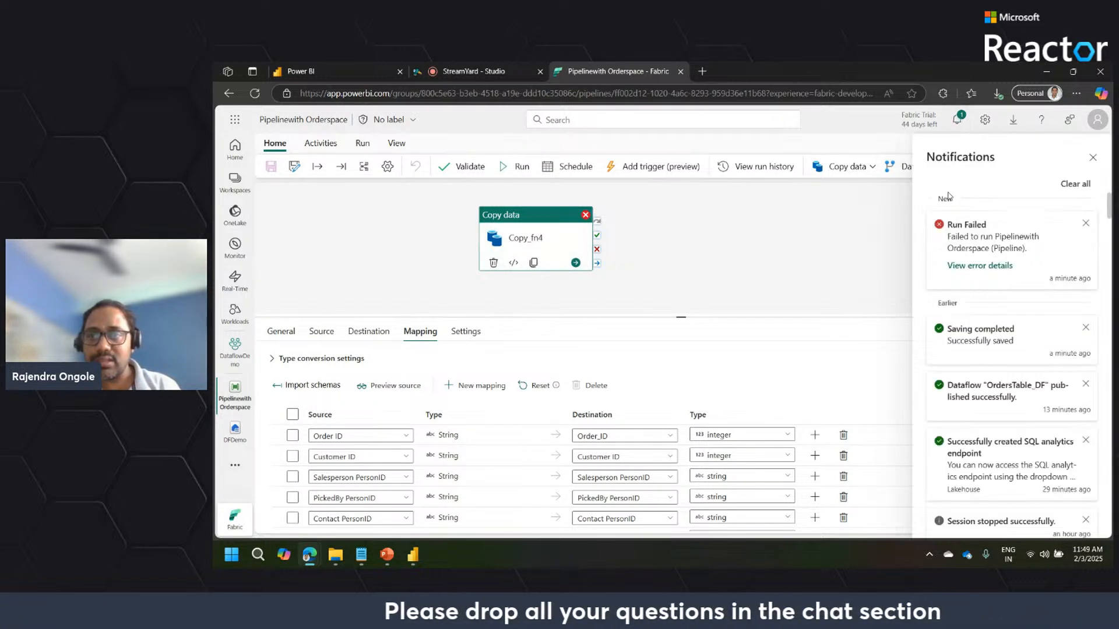
pyautogui.click(979, 267)
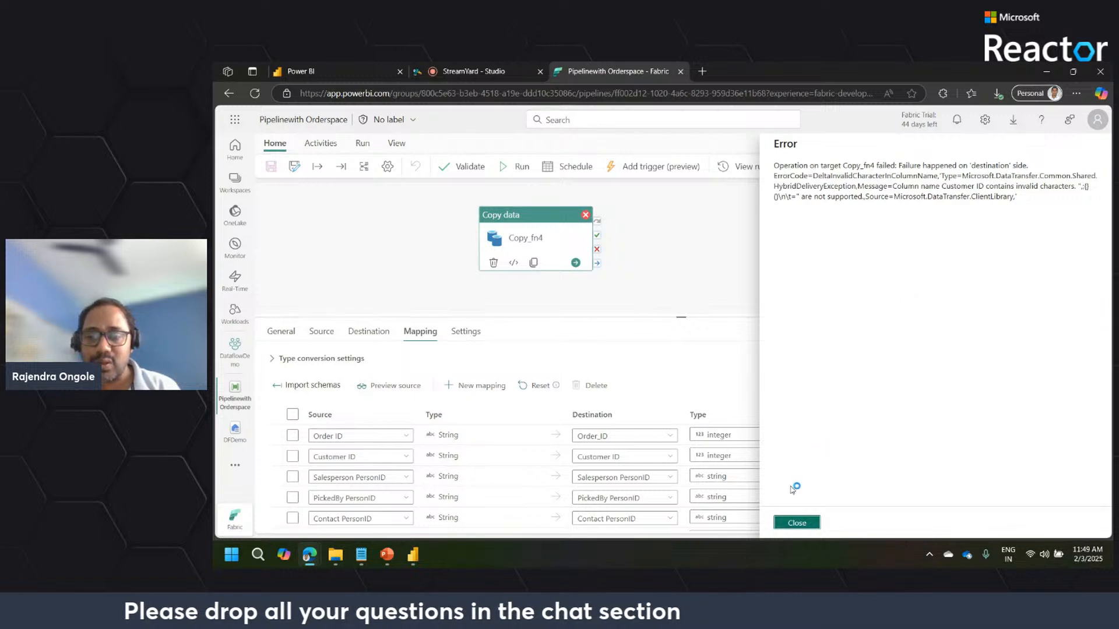
pyautogui.click(797, 522)
# Delete the Copy_fn4 copy data activity from the pipeline canvas.
pyautogui.click(542, 288)
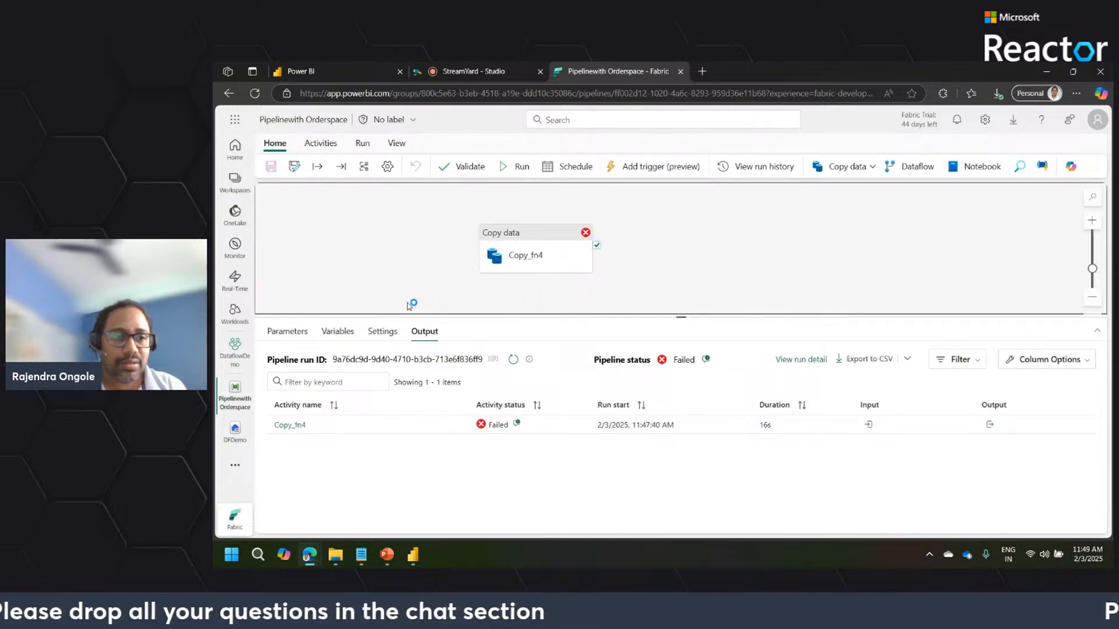
pyautogui.click(382, 331)
pyautogui.click(337, 329)
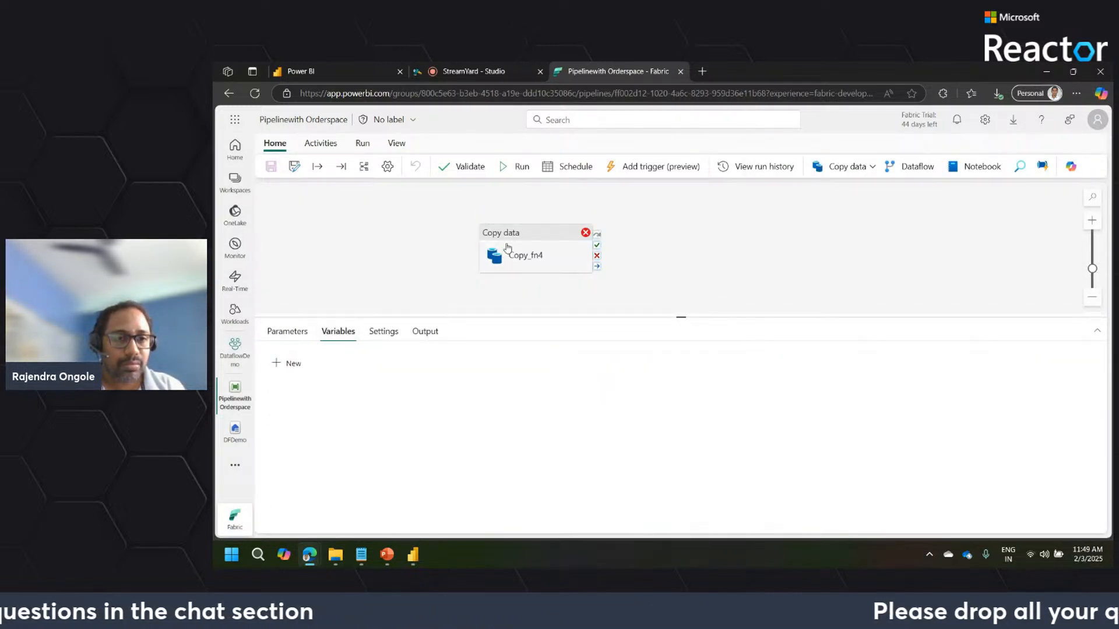
pyautogui.click(518, 238)
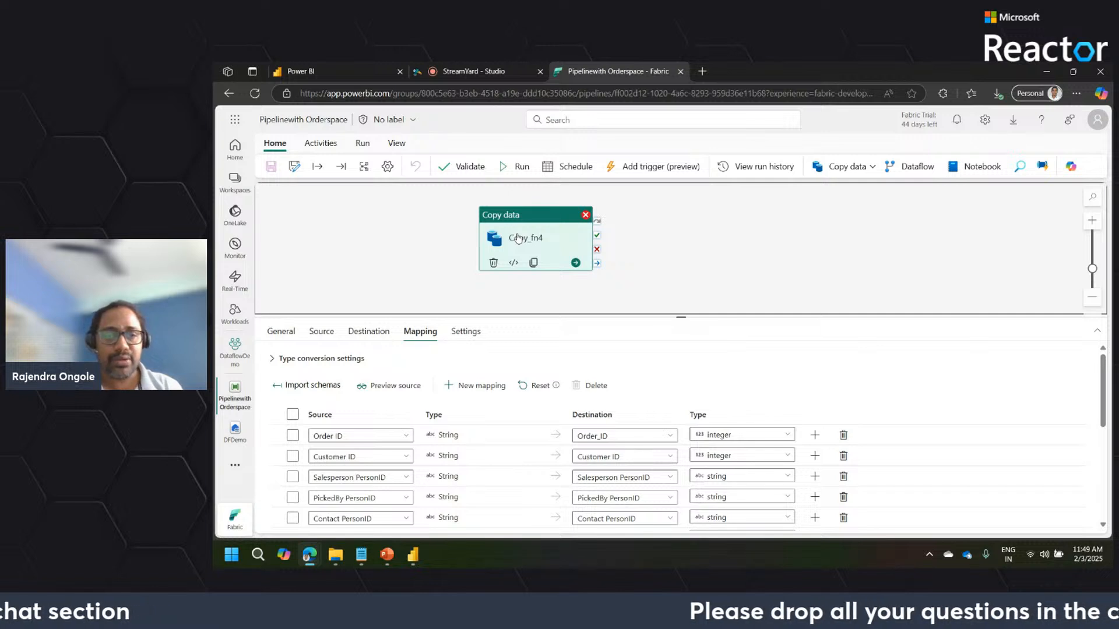
pyautogui.press('Delete')
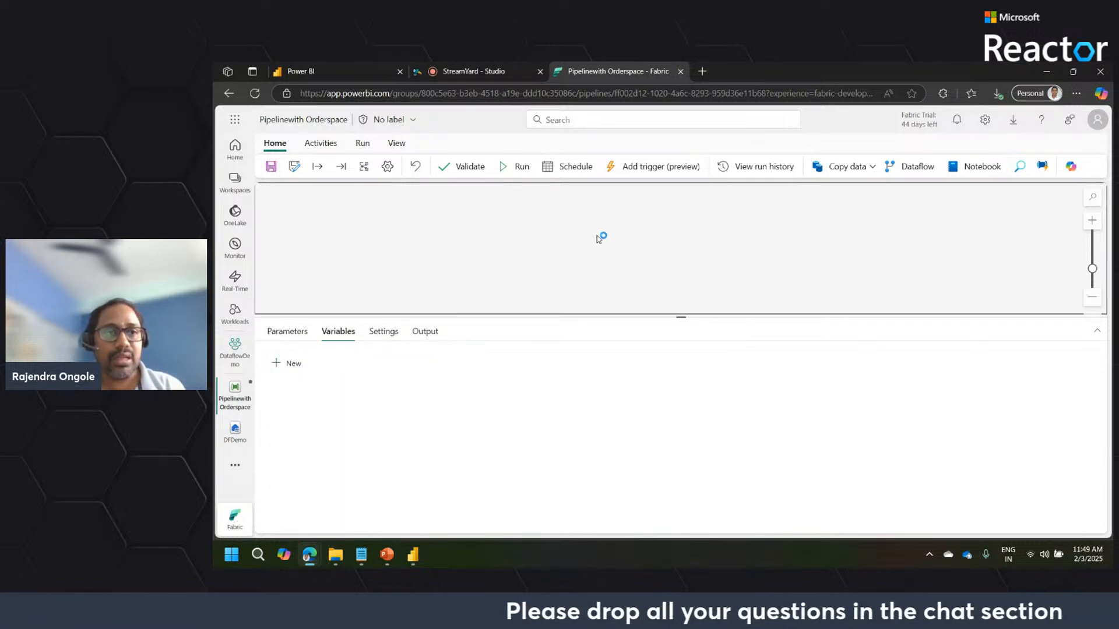
# Start the copy assistant with Sales Orders.csv from the DFDemo lakehouse's files as source, set to schema agnostic (binary copy).
pyautogui.click(873, 168)
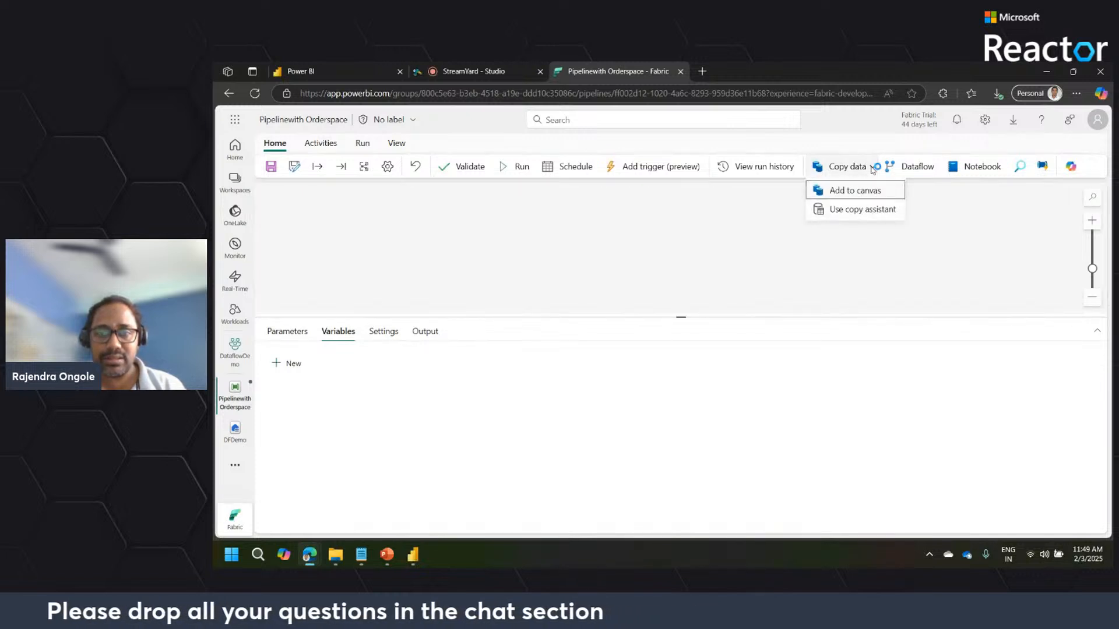
pyautogui.click(863, 211)
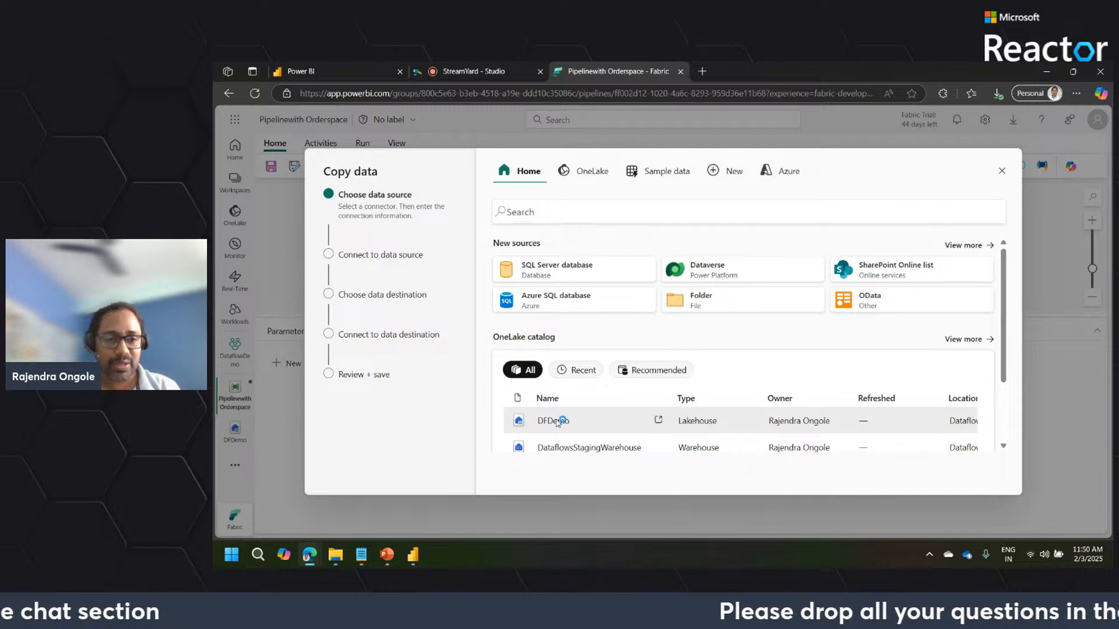
pyautogui.click(557, 422)
pyautogui.click(684, 232)
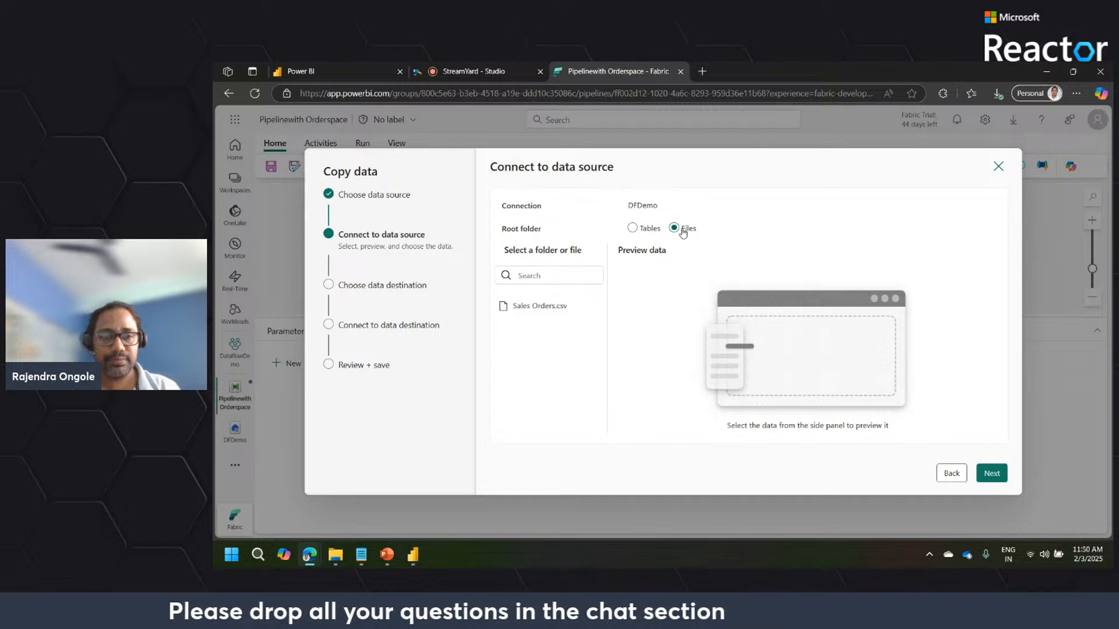
pyautogui.click(534, 309)
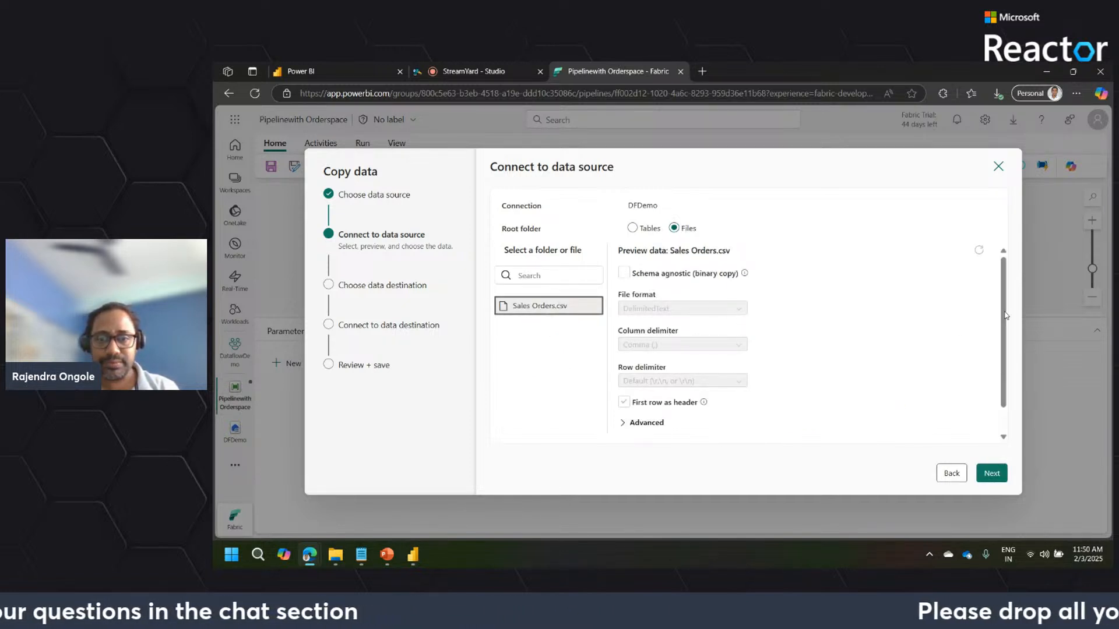
pyautogui.click(624, 273)
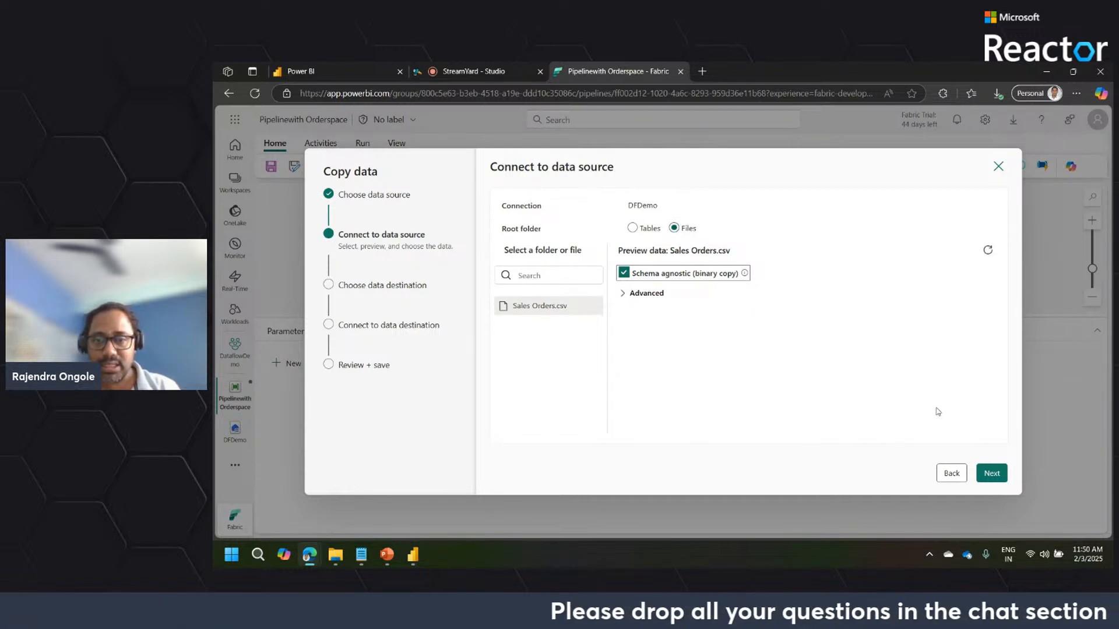
pyautogui.click(991, 473)
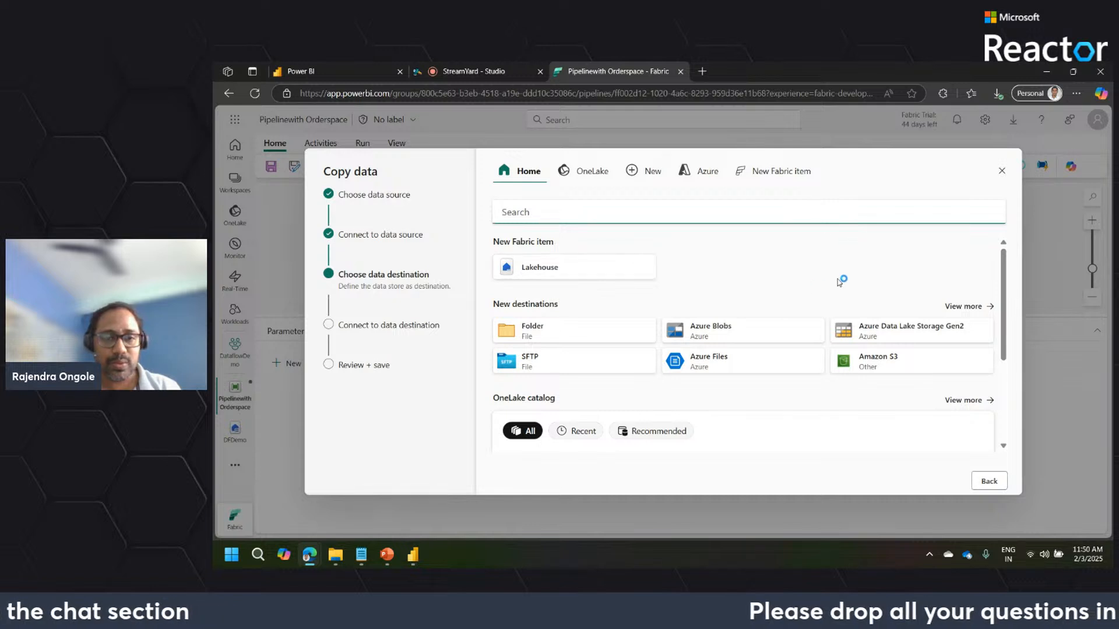
# Choose the DFDemo lakehouse from OneLake as the copy destination, using the Files root folder with no copy behavior selected.
pyautogui.click(595, 169)
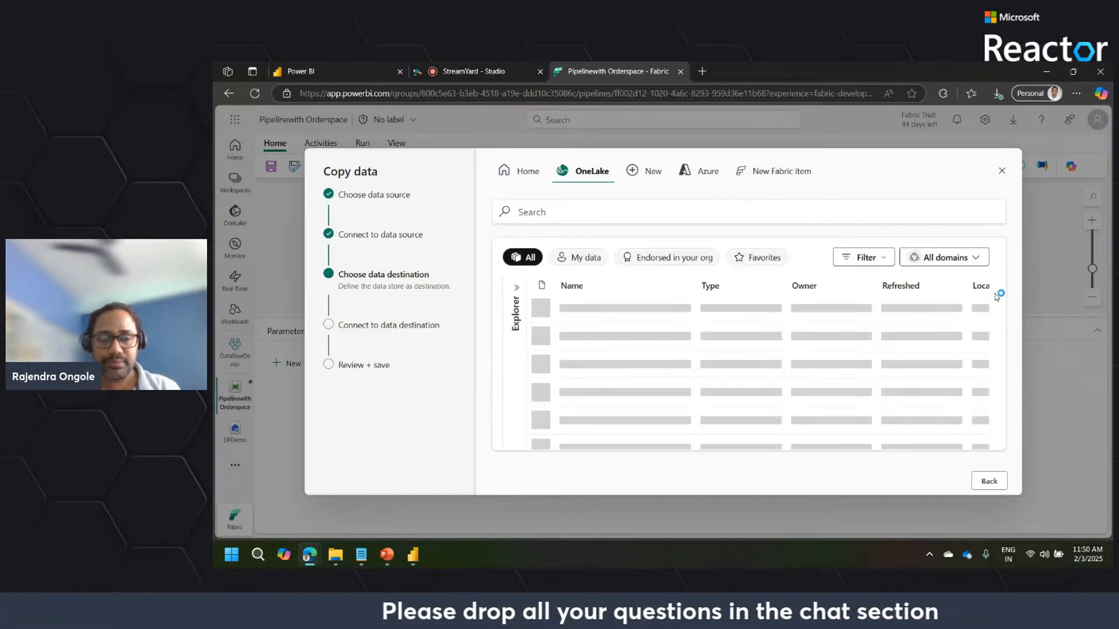
pyautogui.click(611, 311)
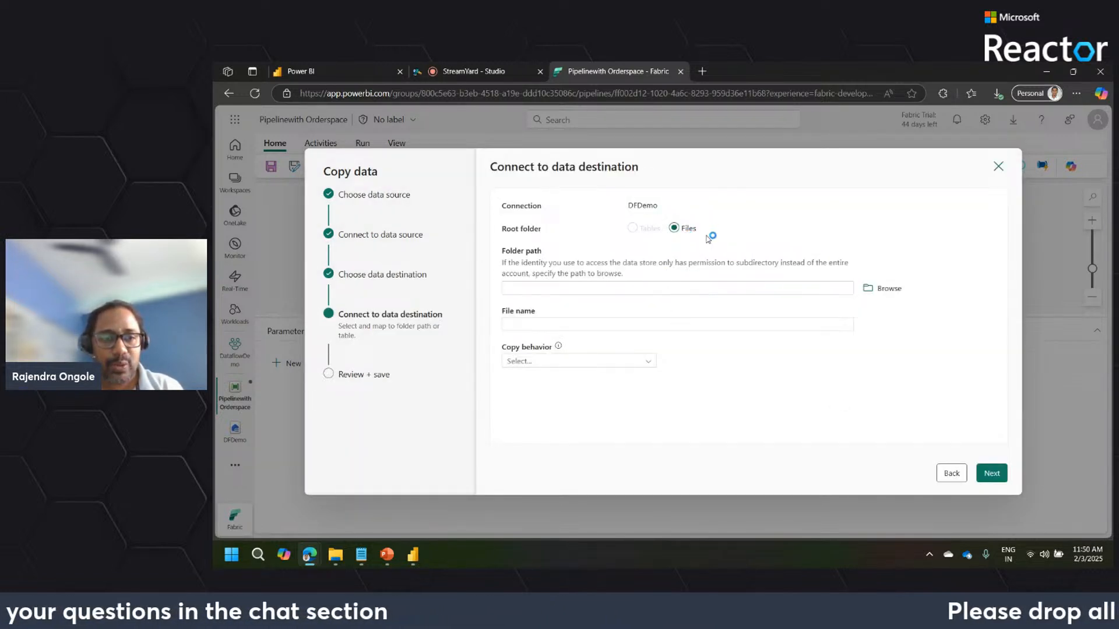
pyautogui.click(634, 363)
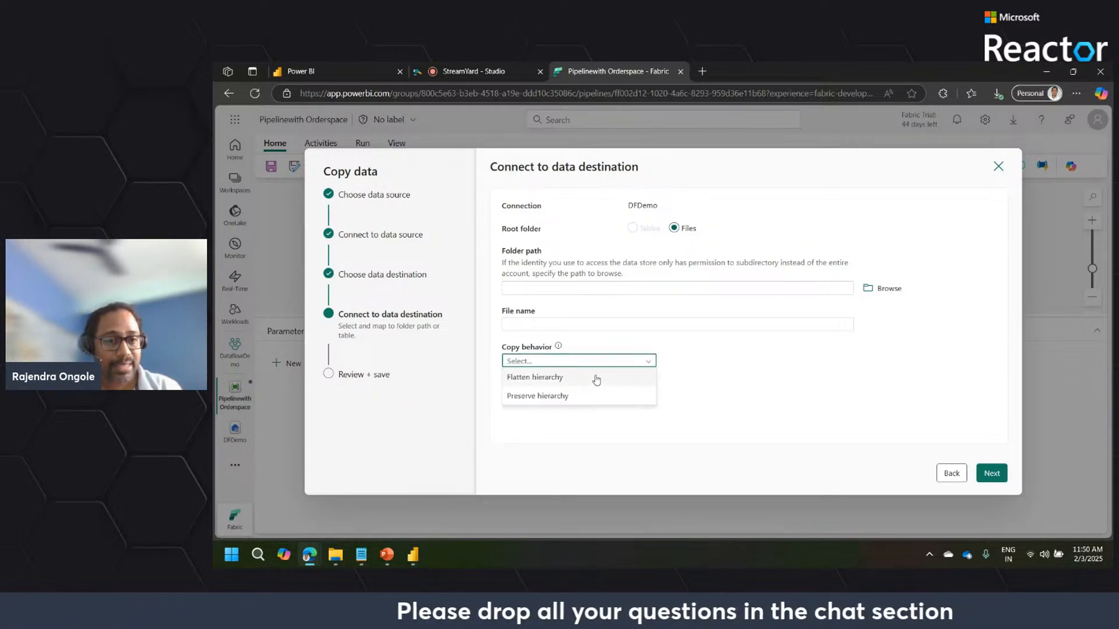
pyautogui.click(728, 362)
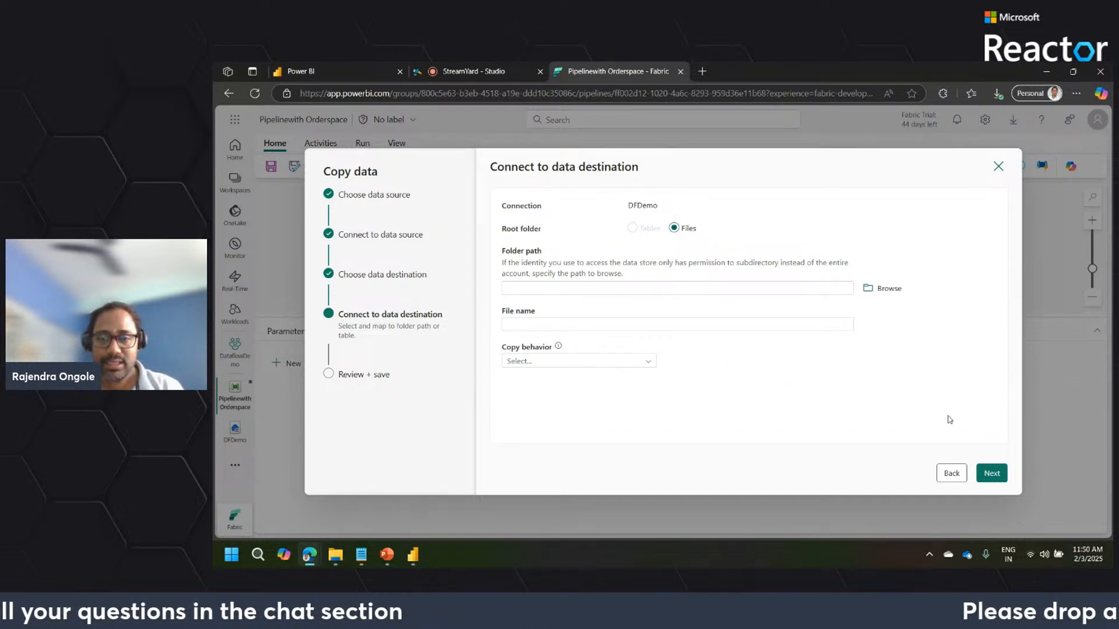
pyautogui.click(991, 473)
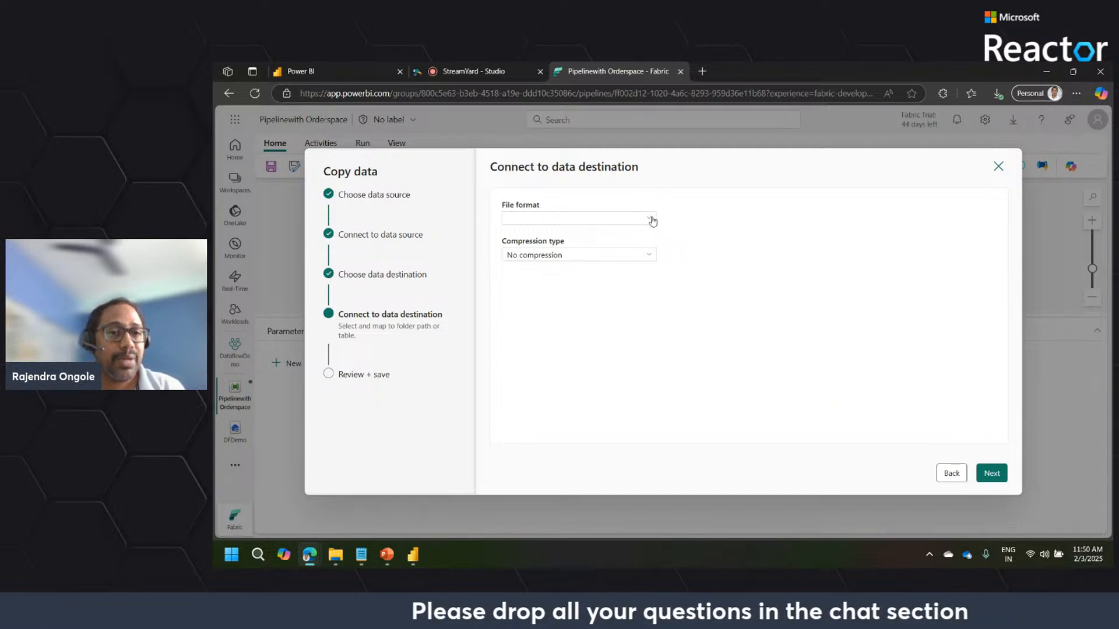
pyautogui.click(653, 221)
pyautogui.write('b')
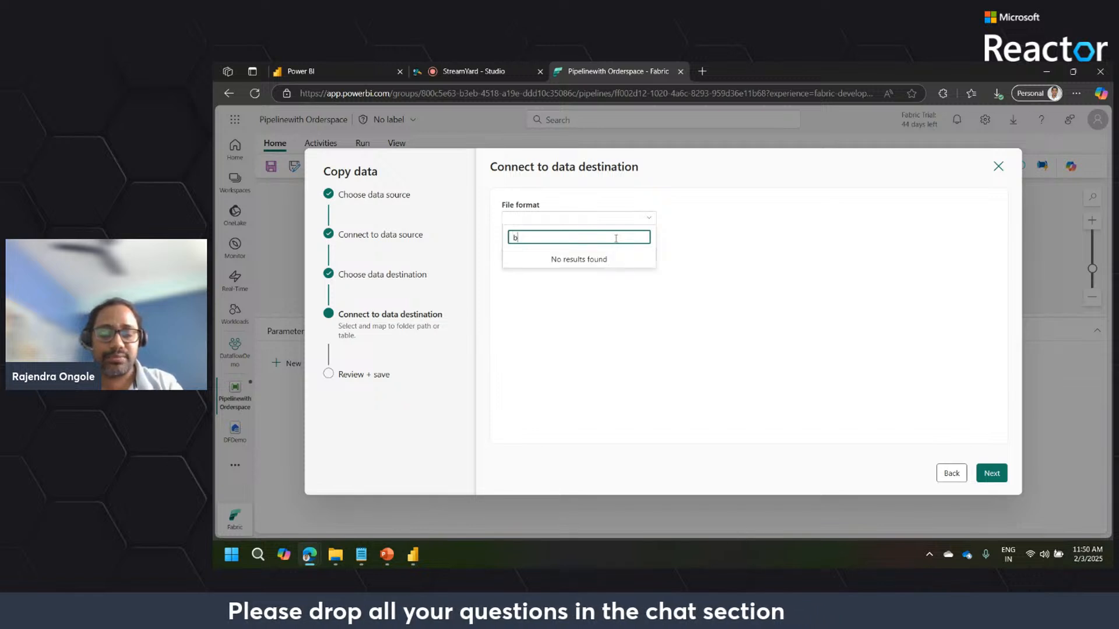
pyautogui.write('in')
pyautogui.press('BackSpace')
pyautogui.press('BackSpace')
pyautogui.press('BackSpace')
pyautogui.click(703, 259)
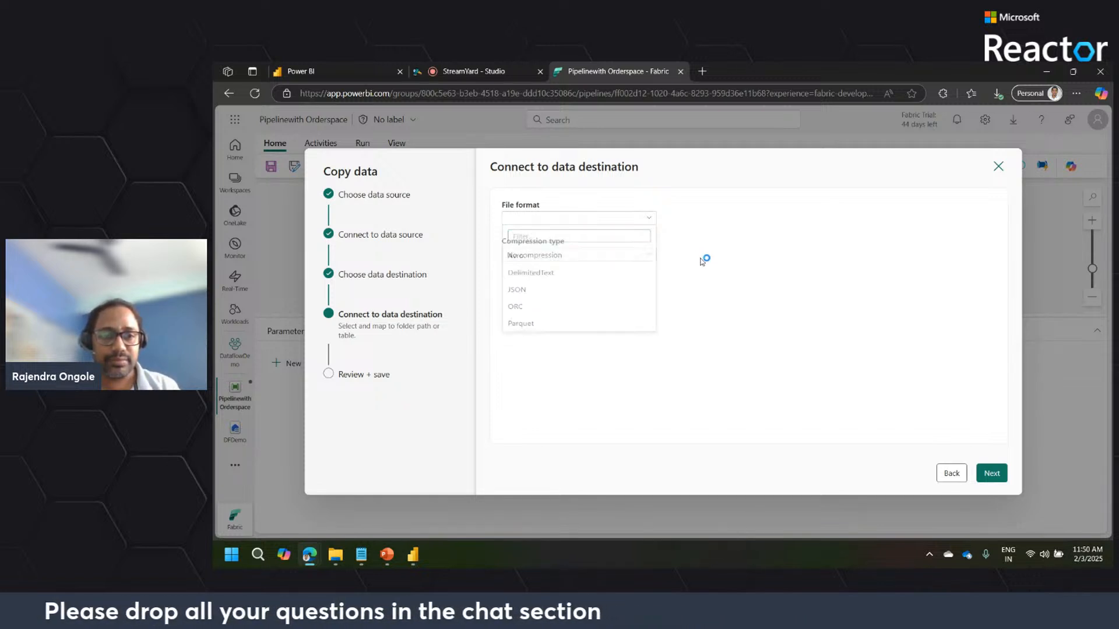
# Set the destination file format to DelimitedText and continue to the copy summary.
pyautogui.click(594, 222)
pyautogui.click(545, 279)
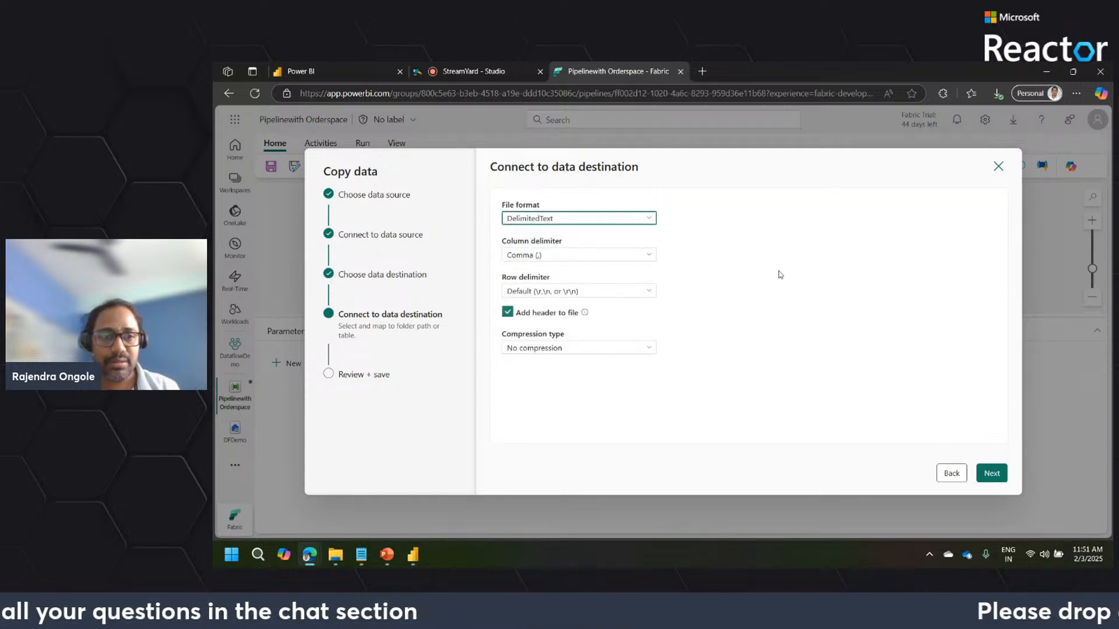
pyautogui.click(1000, 473)
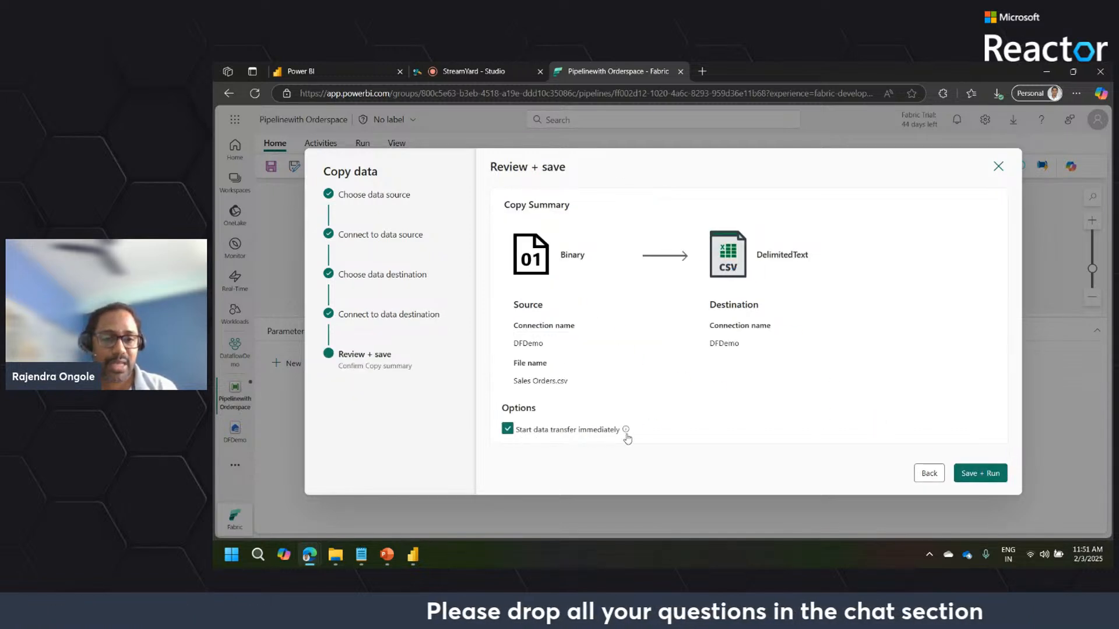
# Save and run the binary-source copy with immediate data transfer, and dismiss the saving error and pipeline validation output.
pyautogui.click(965, 473)
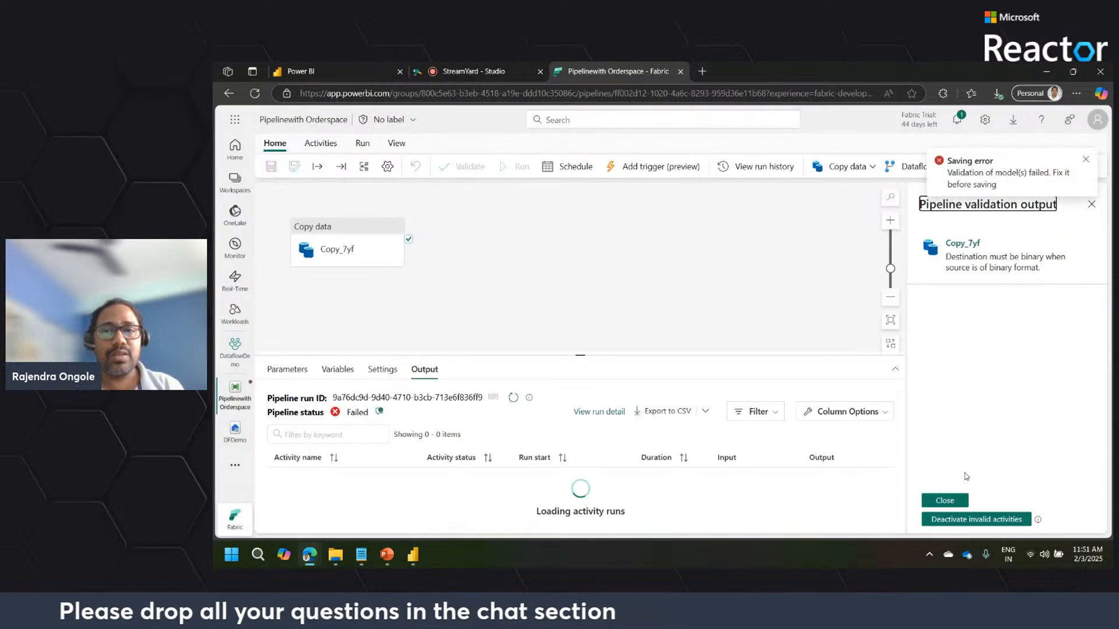
pyautogui.click(1086, 160)
pyautogui.click(944, 500)
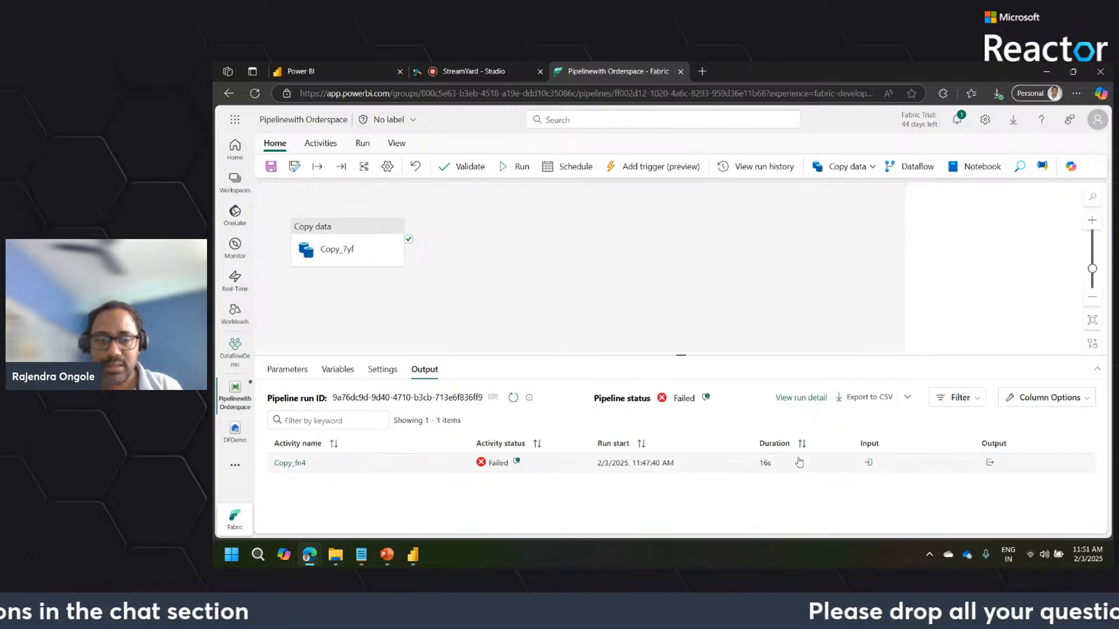
# Set the destination file format of the Copy_7yf copy activity to Binary.
pyautogui.click(343, 239)
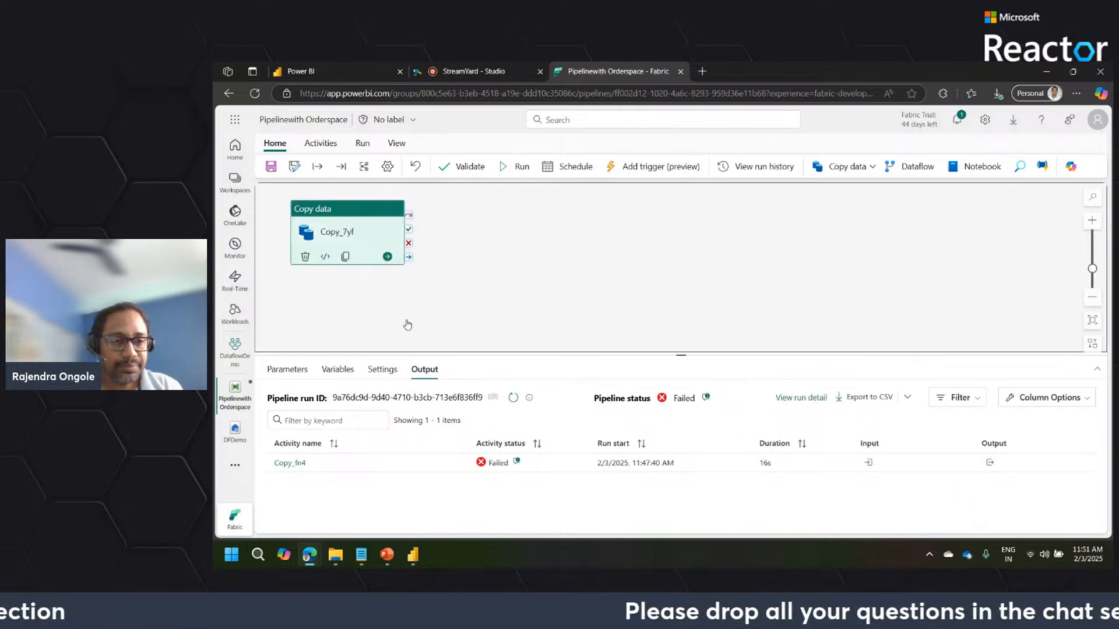
pyautogui.click(370, 369)
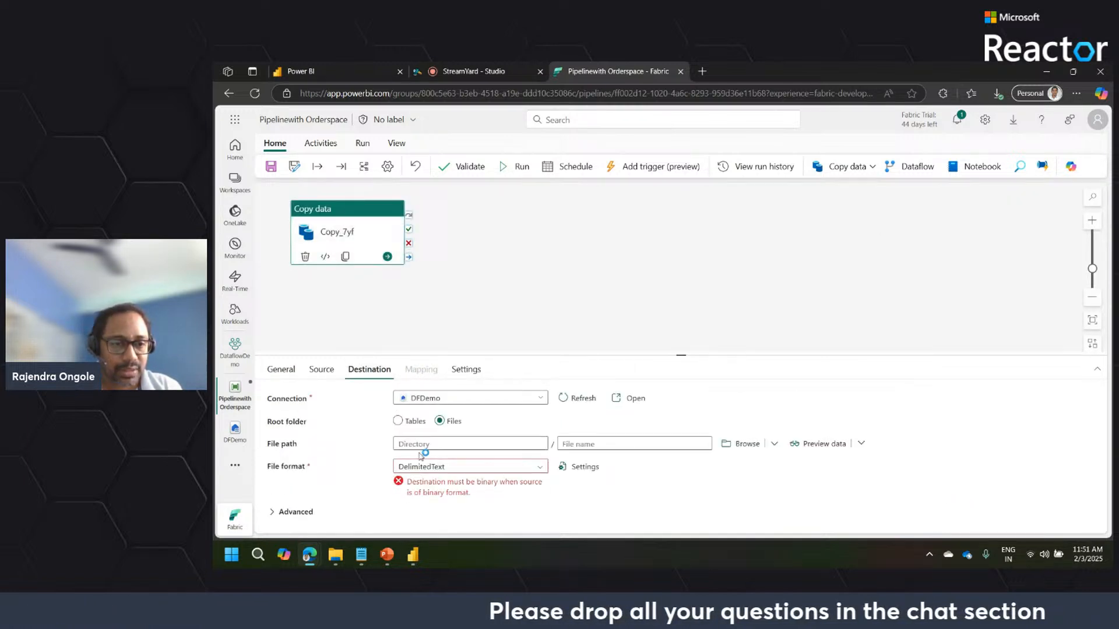
pyautogui.click(447, 468)
pyautogui.write('bin')
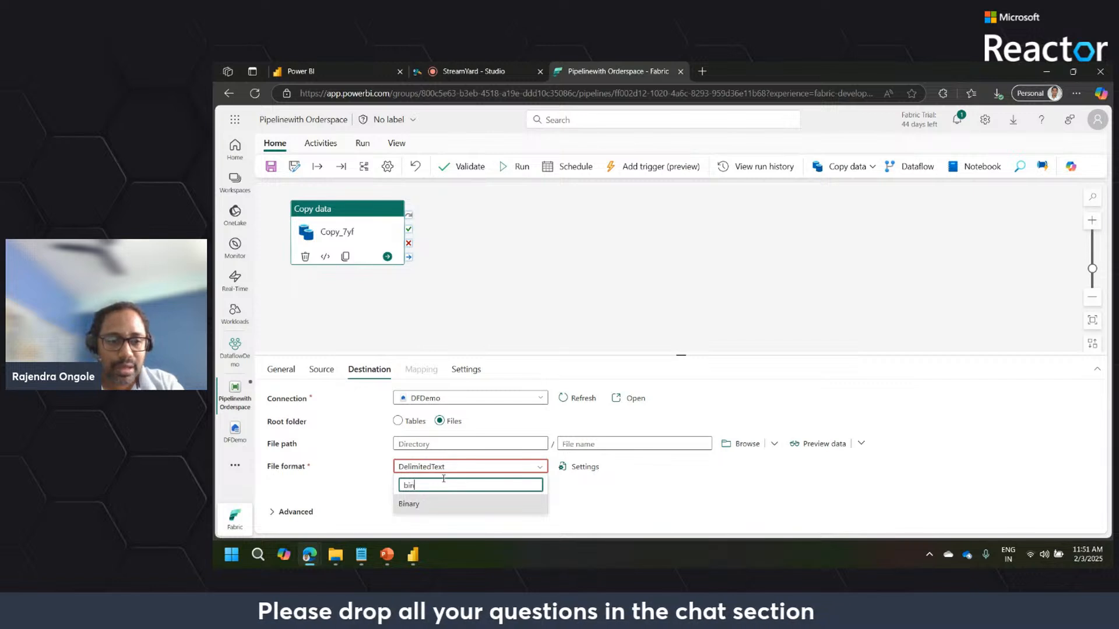
pyautogui.press('BackSpace')
pyautogui.press('BackSpace')
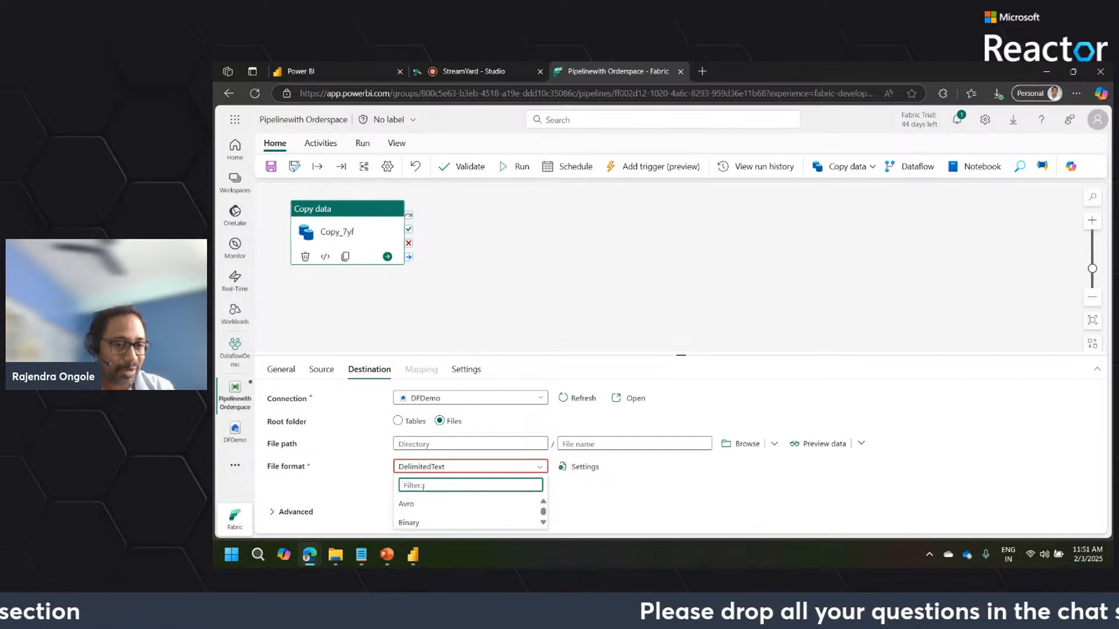
pyautogui.write('bin')
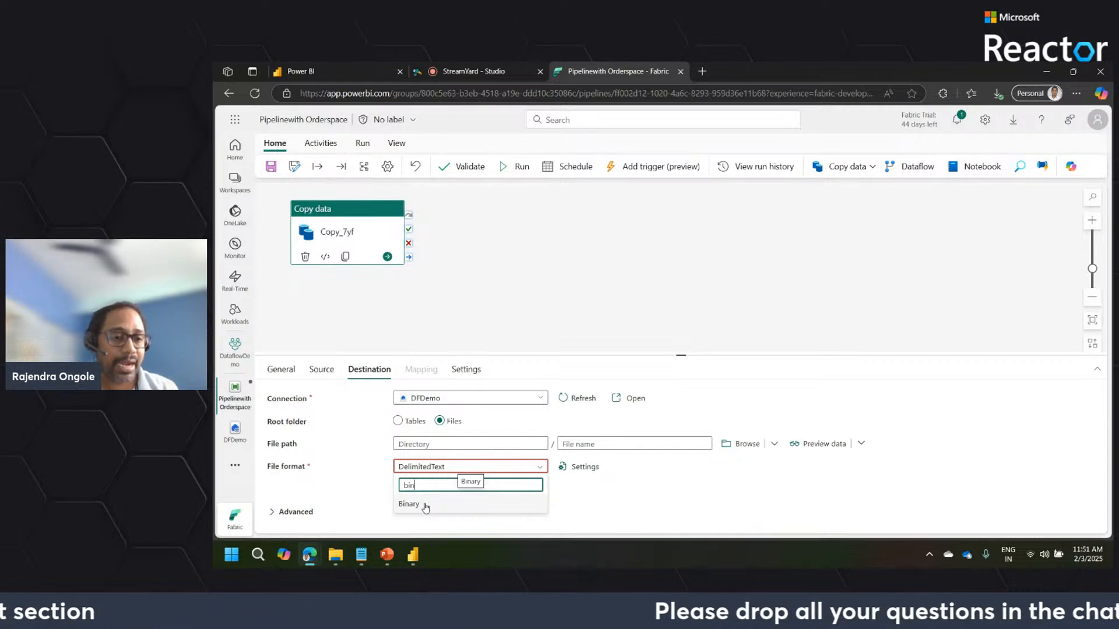
pyautogui.click(425, 504)
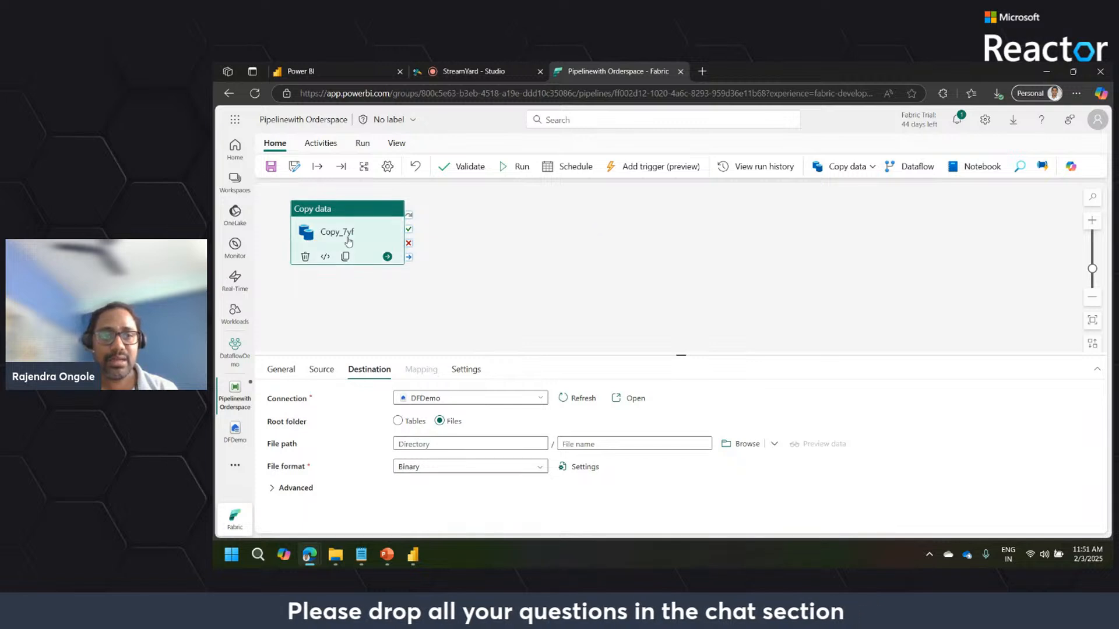
# Save, validate and run the pipeline, and move the Copy_7yf activity toward the middle of the canvas.
pyautogui.click(334, 209)
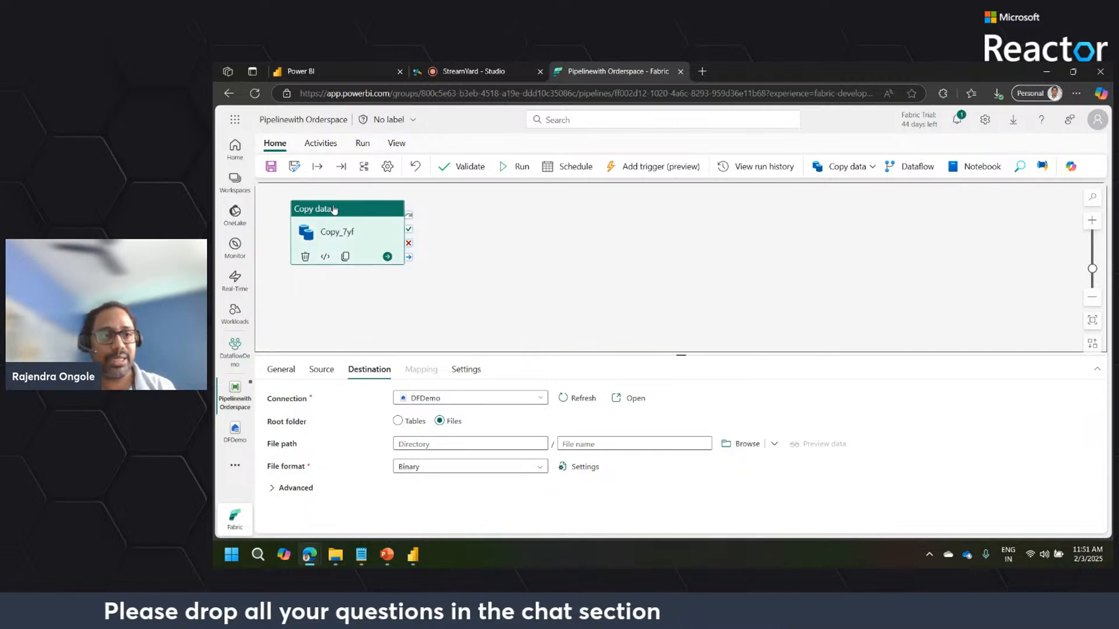
pyautogui.click(271, 166)
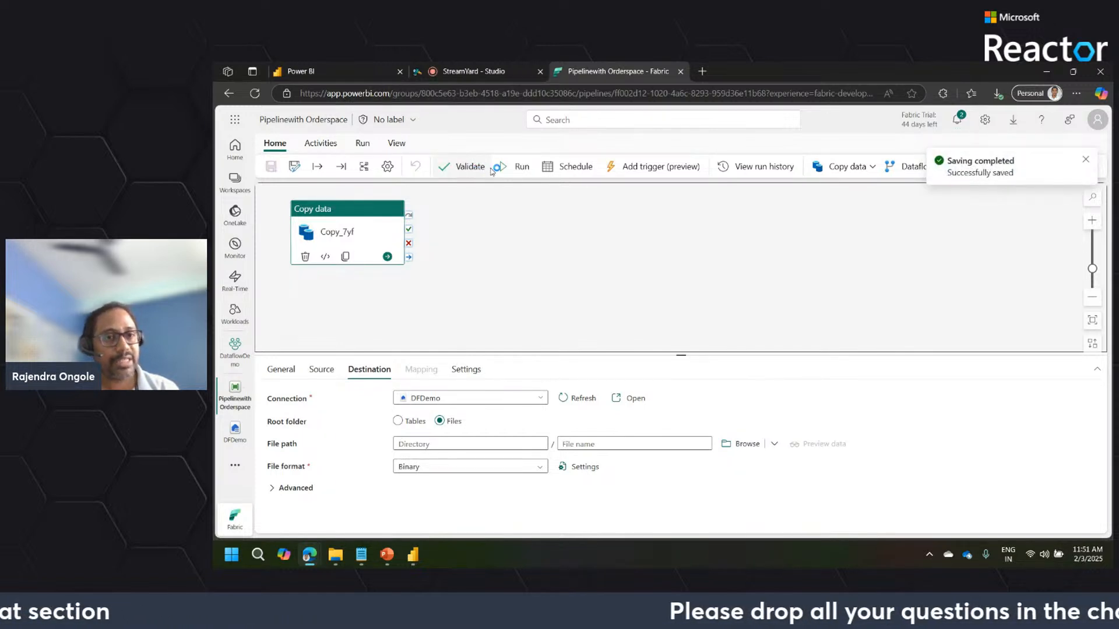
pyautogui.click(467, 169)
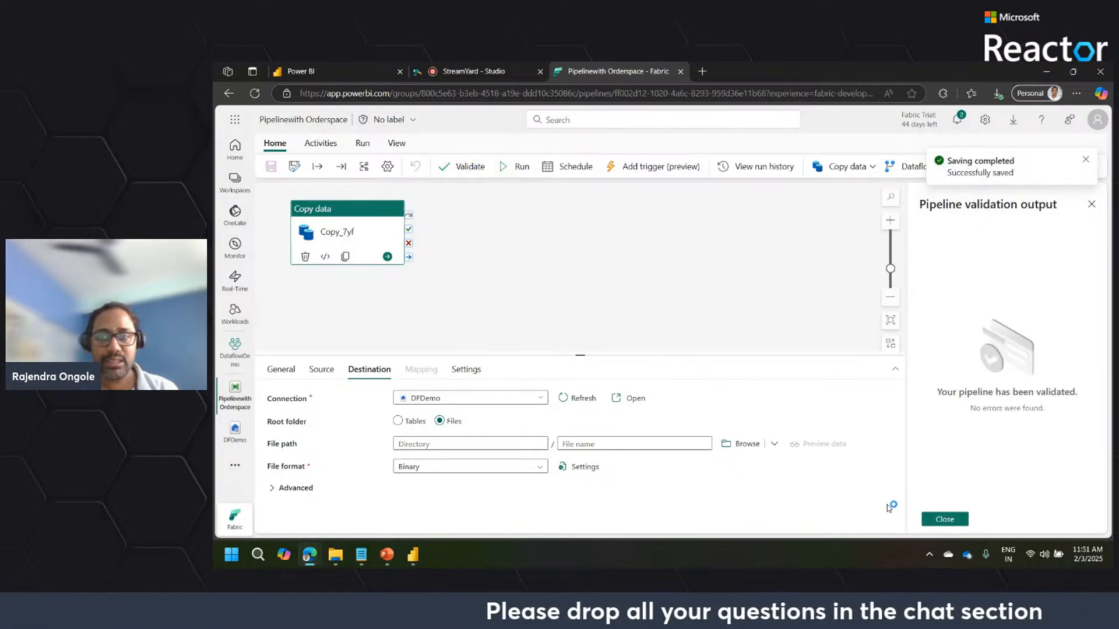
pyautogui.click(944, 519)
pyautogui.click(515, 166)
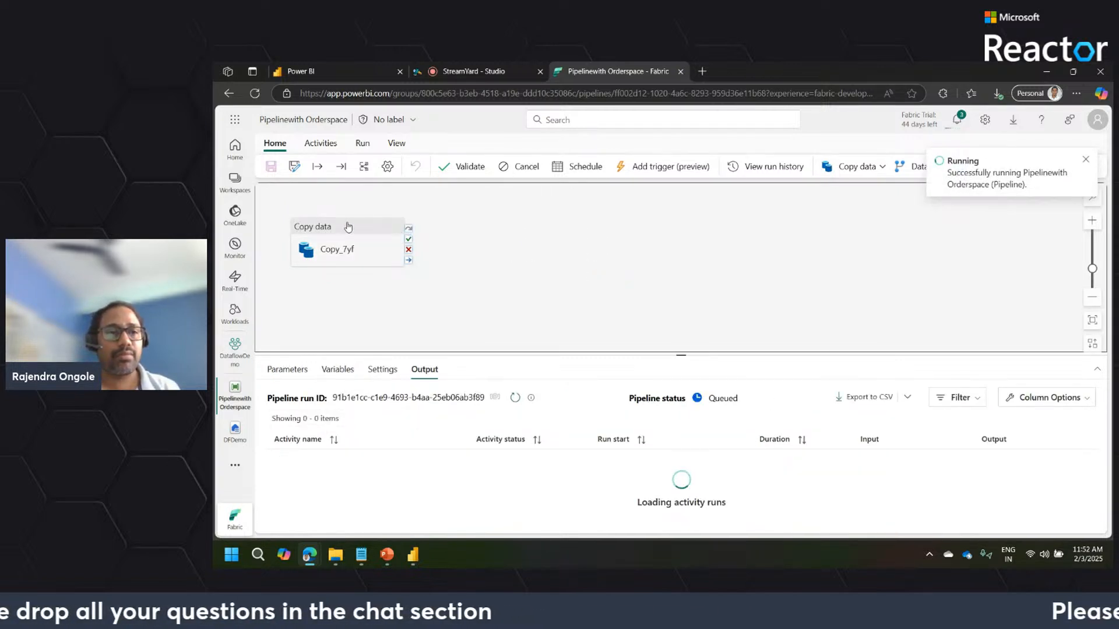
pyautogui.moveTo(349, 228); pyautogui.dragTo(632, 251)
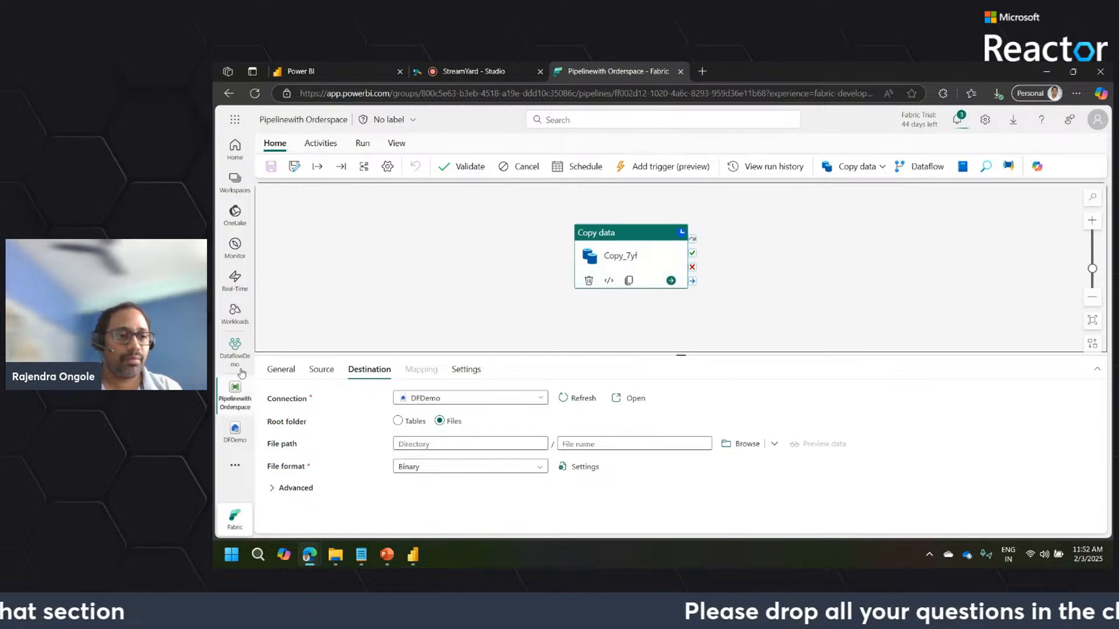
# Check the Files contents of the DFDemo lakehouse, widening the explorer and collapsing the Tables folder.
pyautogui.click(235, 434)
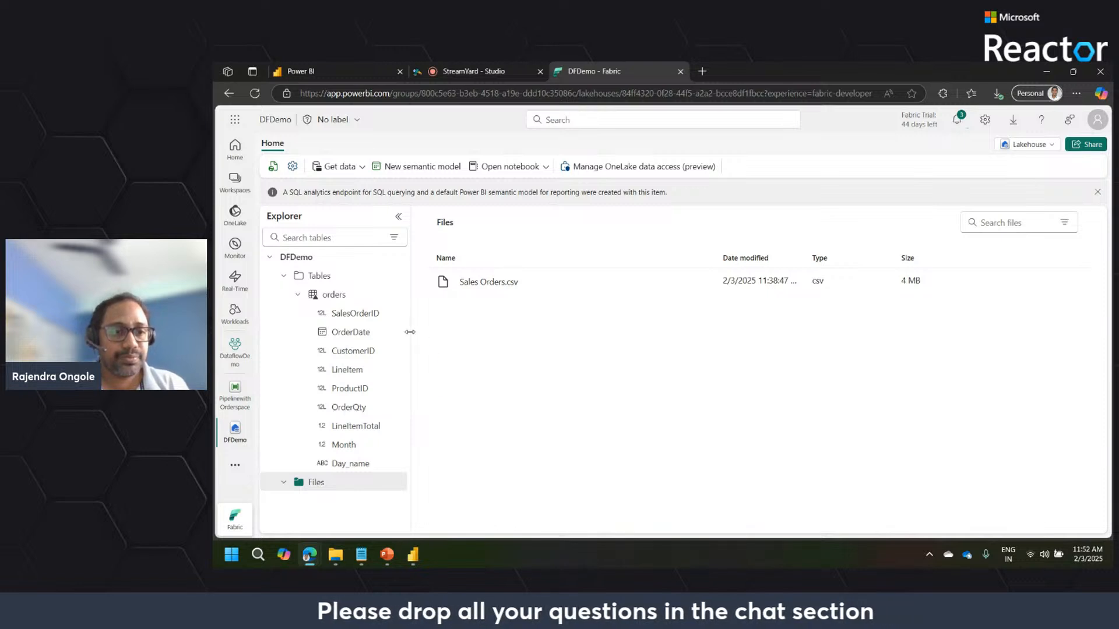
pyautogui.moveTo(410, 332); pyautogui.dragTo(471, 331)
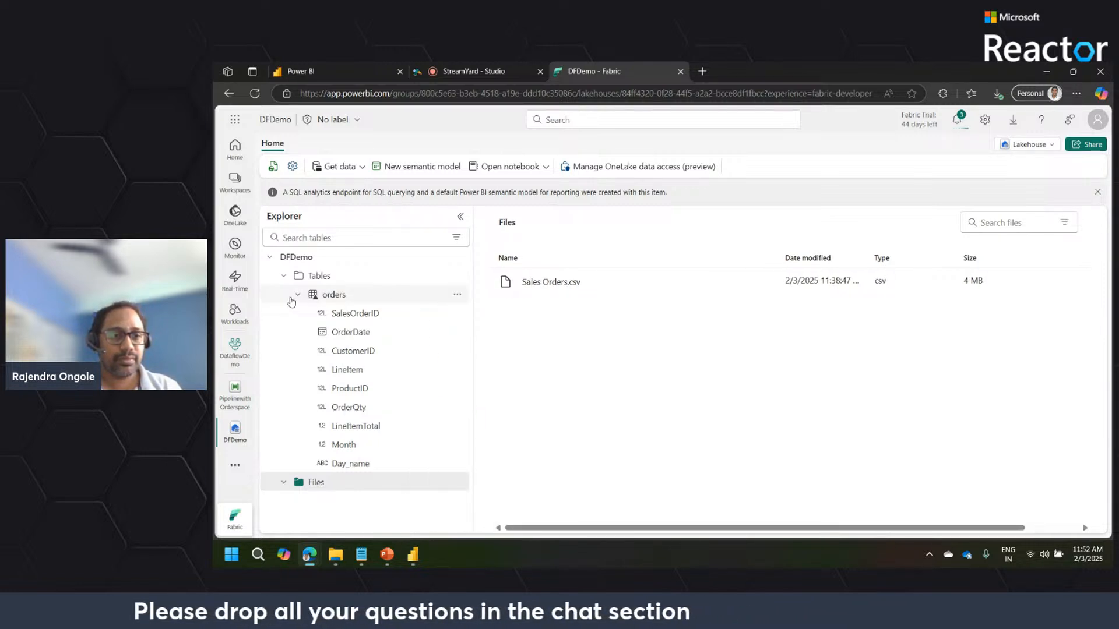
pyautogui.click(285, 277)
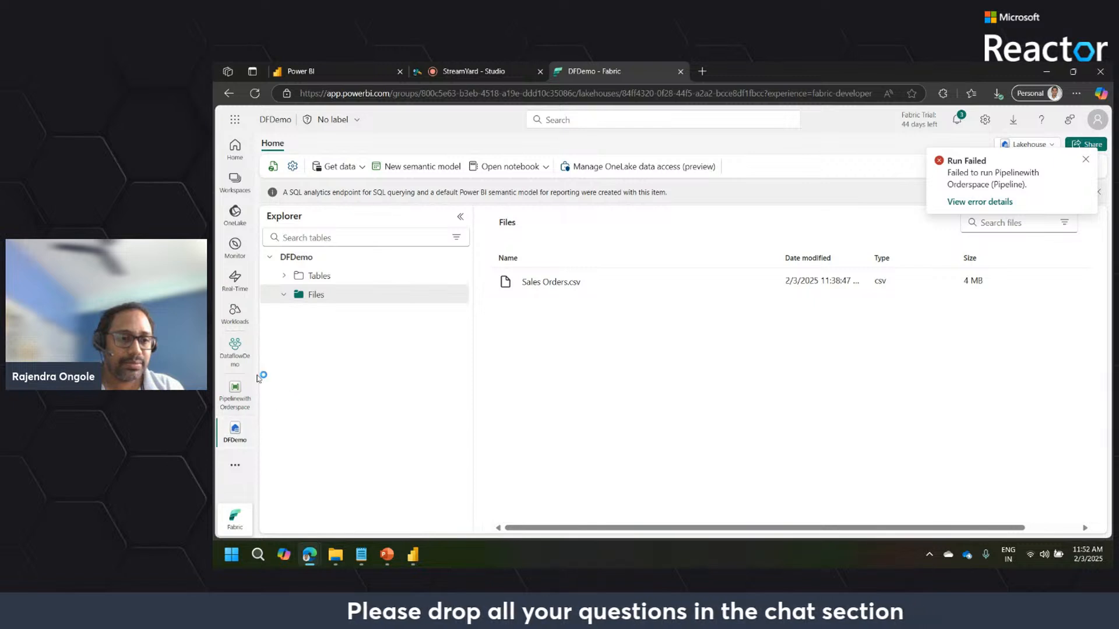
# Import the notebooks 01 - Create Delta Tables and 02 - Data Transformation - Business Aggregates from this computer into the DataflowDemo workspace.
pyautogui.click(236, 350)
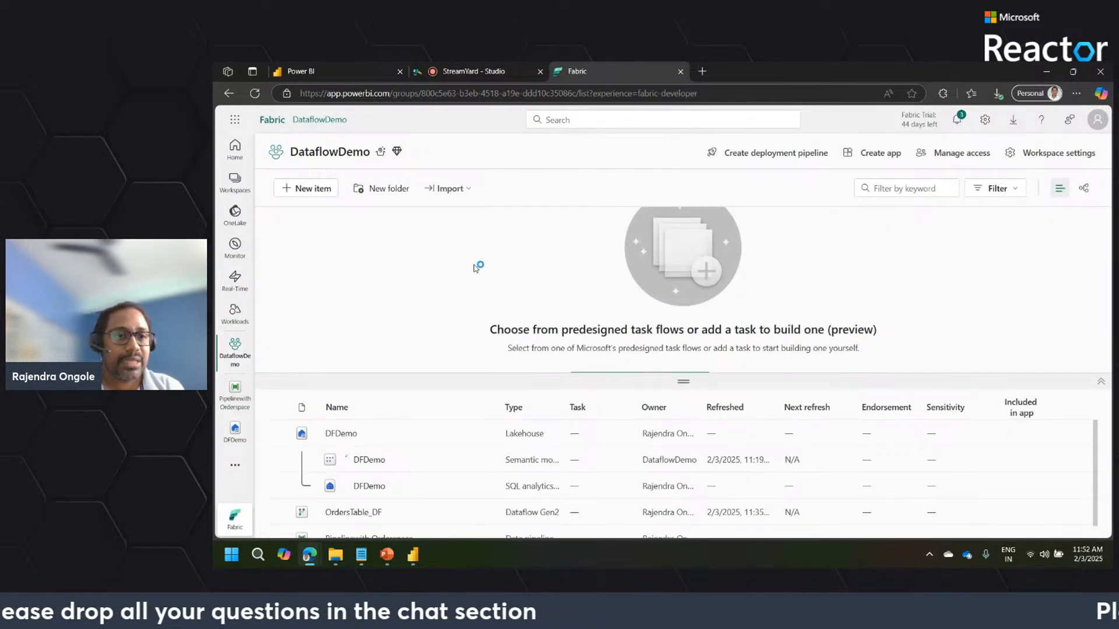
pyautogui.click(466, 189)
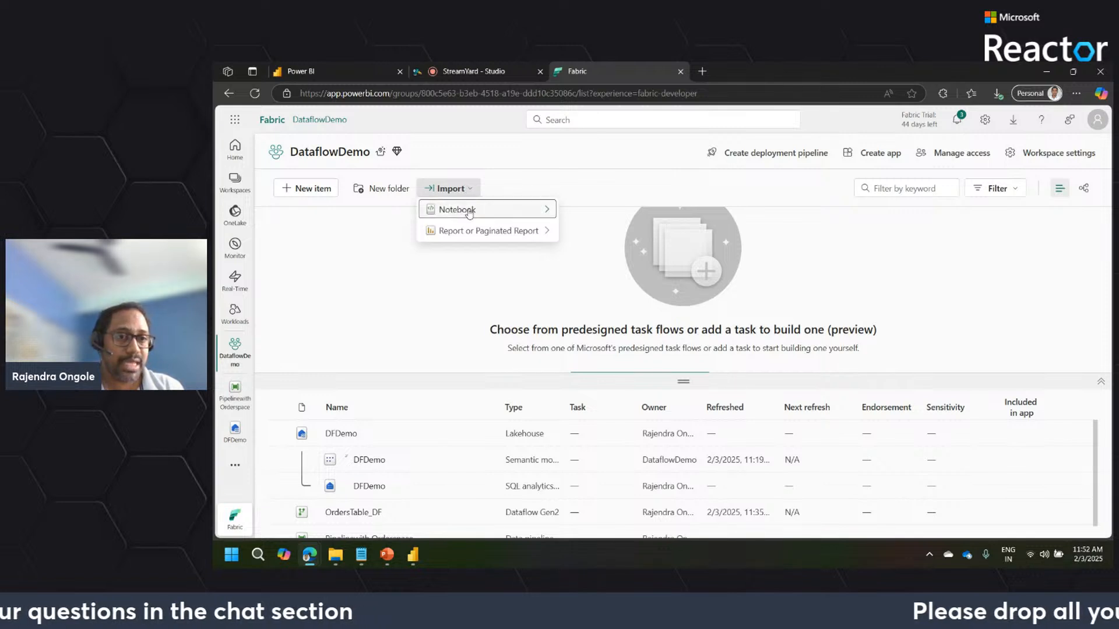
pyautogui.click(545, 209)
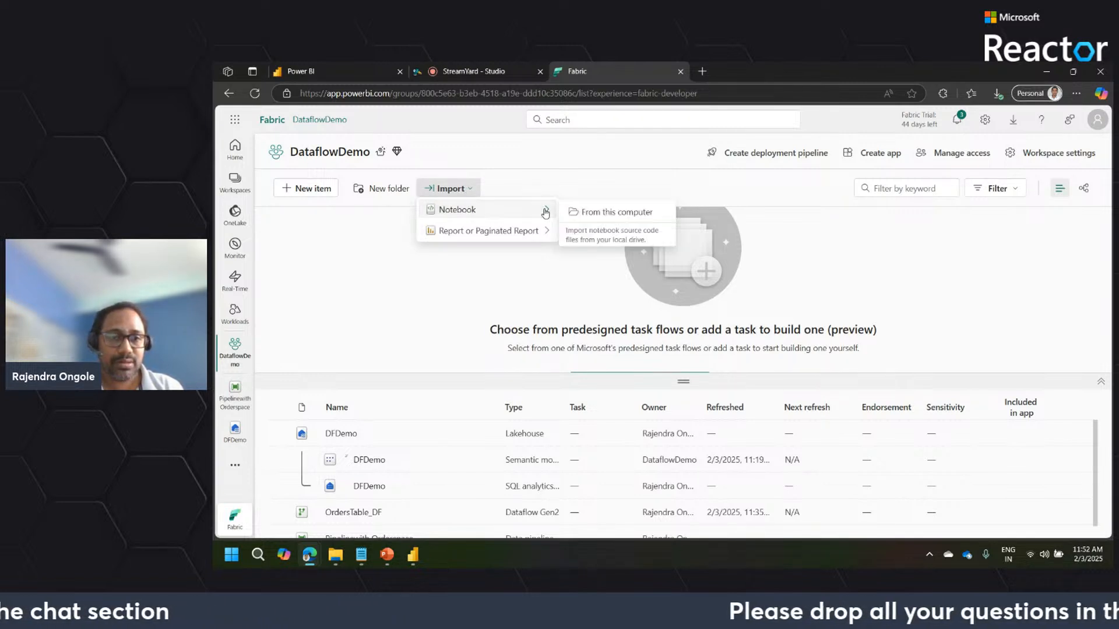
pyautogui.click(610, 213)
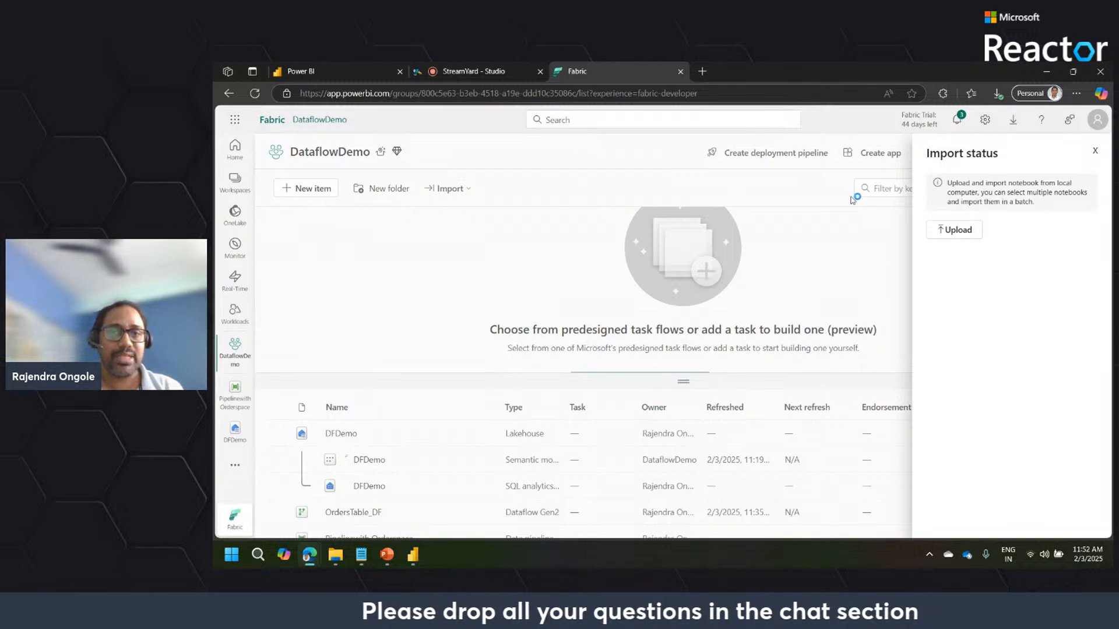
pyautogui.click(962, 233)
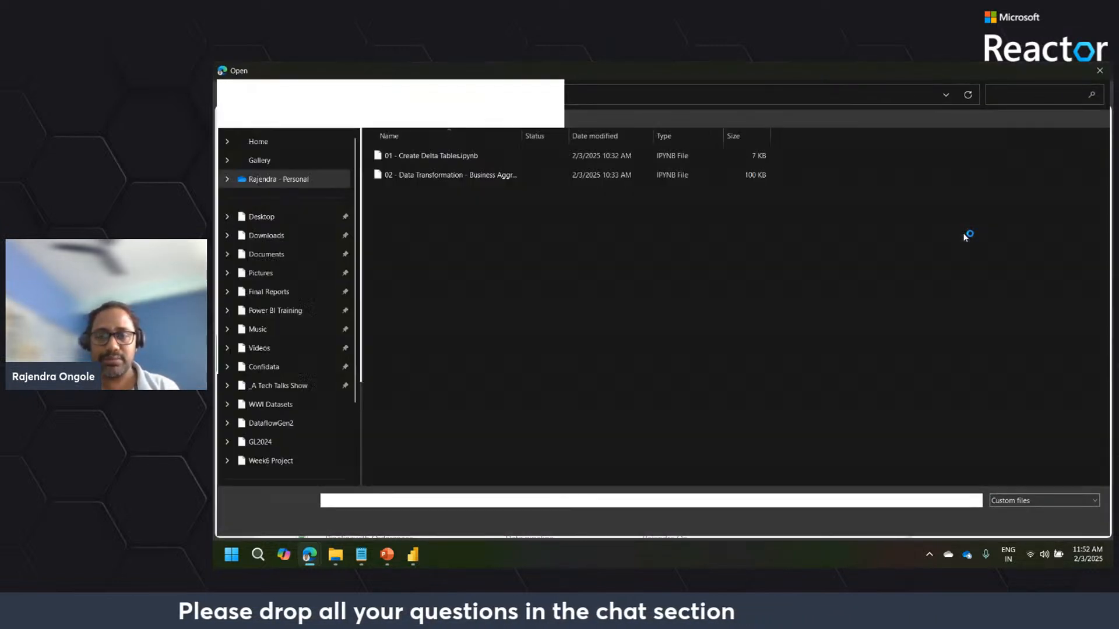
pyautogui.click(428, 158)
pyautogui.keyDown('ctrl'); pyautogui.click(430, 175); pyautogui.keyUp('ctrl')
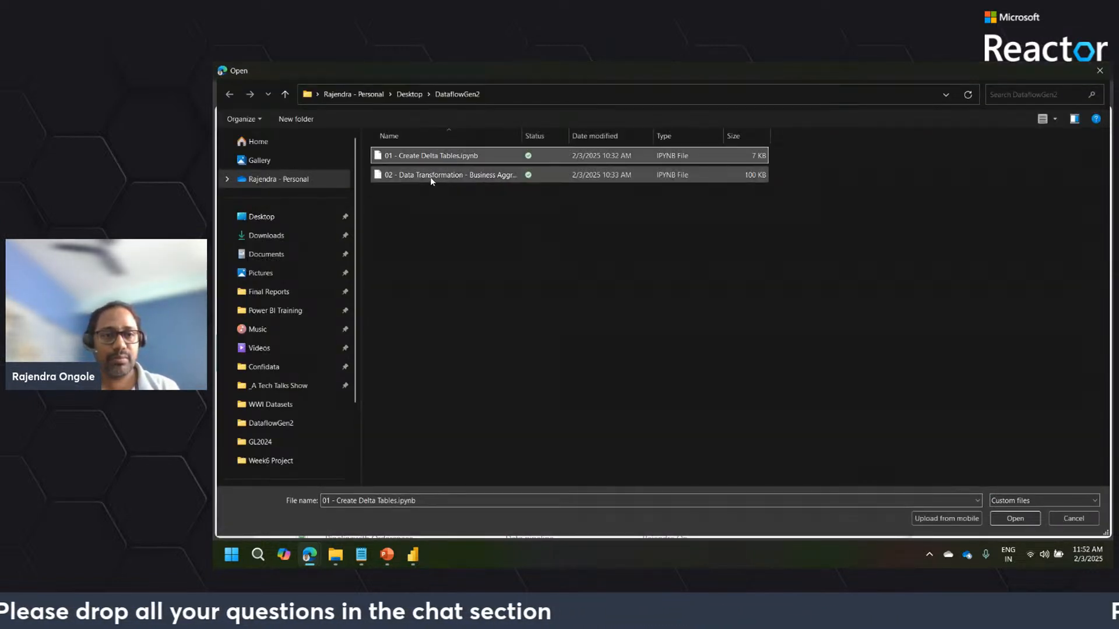
pyautogui.click(1015, 518)
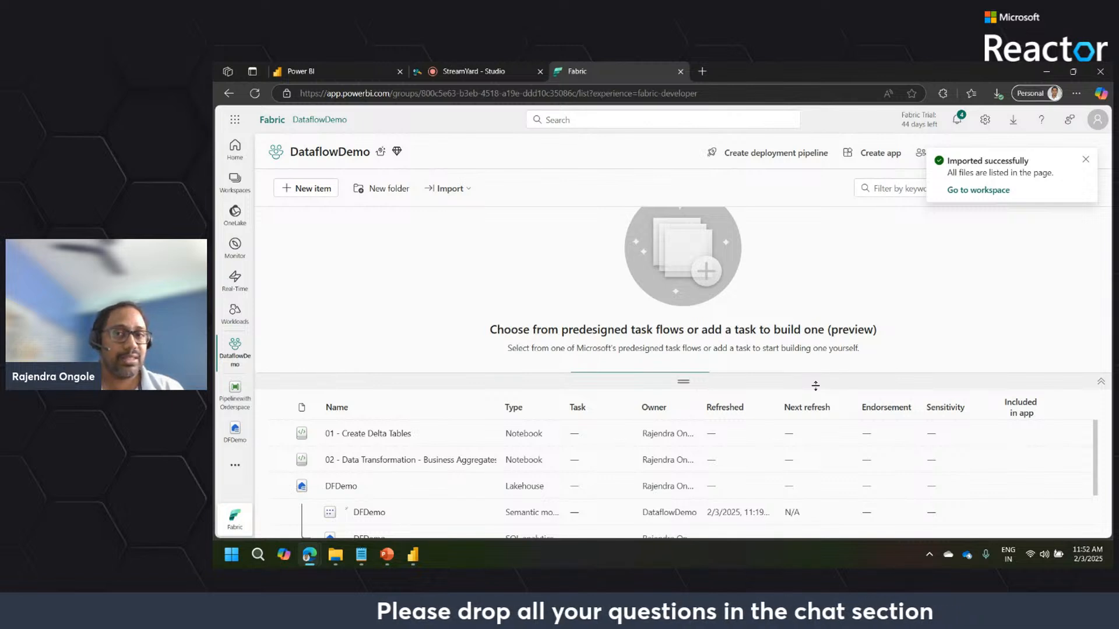
# Create a new notebook from the DFDemo lakehouse.
pyautogui.click(235, 430)
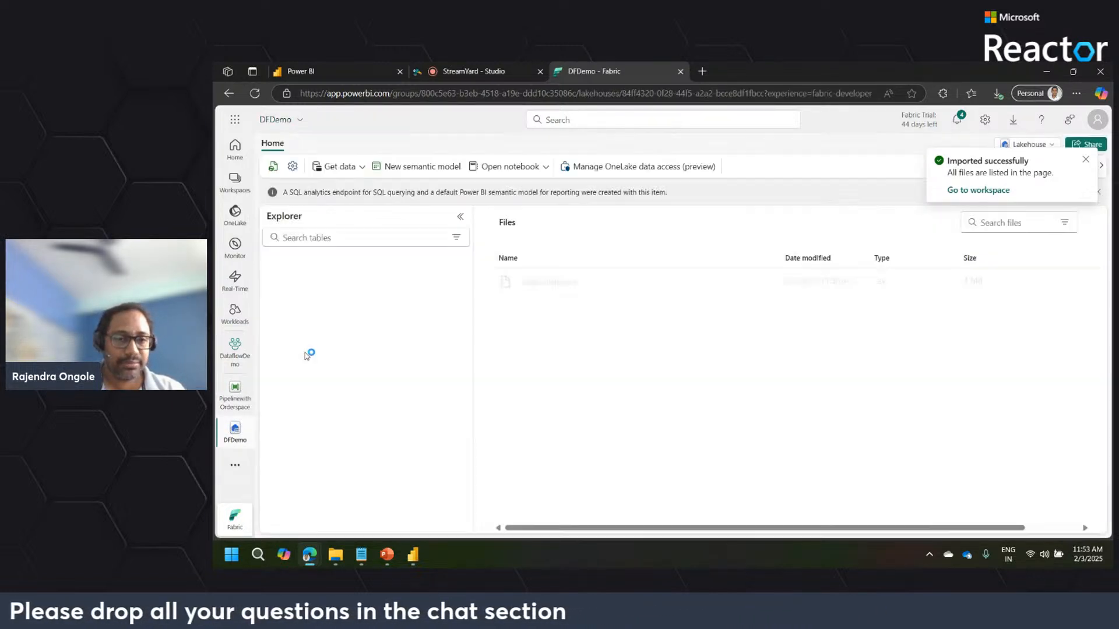
pyautogui.click(540, 169)
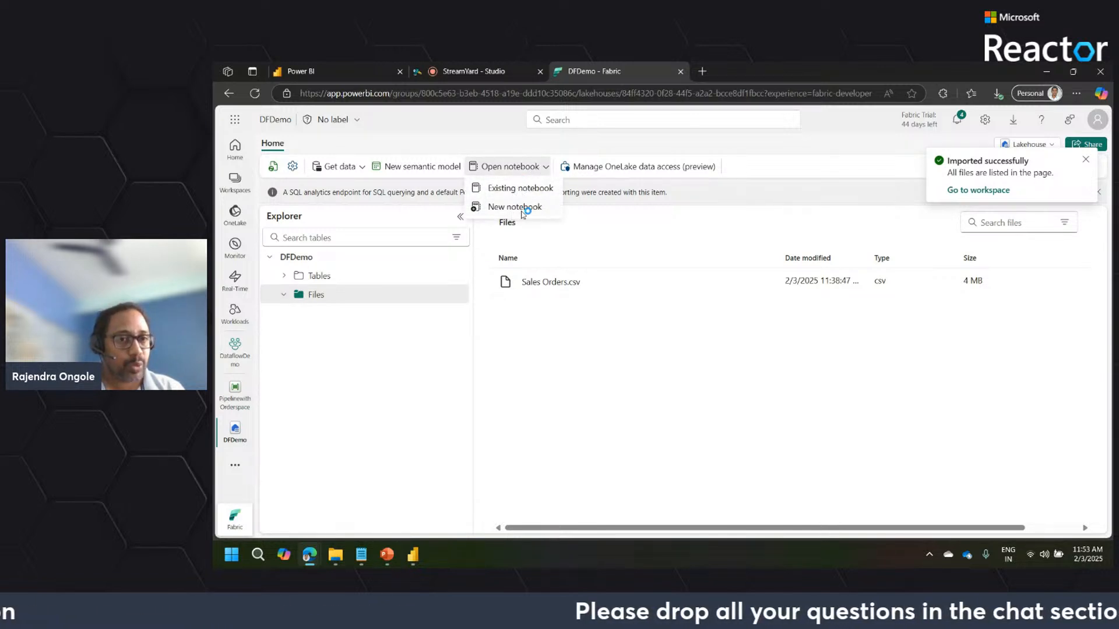
pyautogui.click(523, 209)
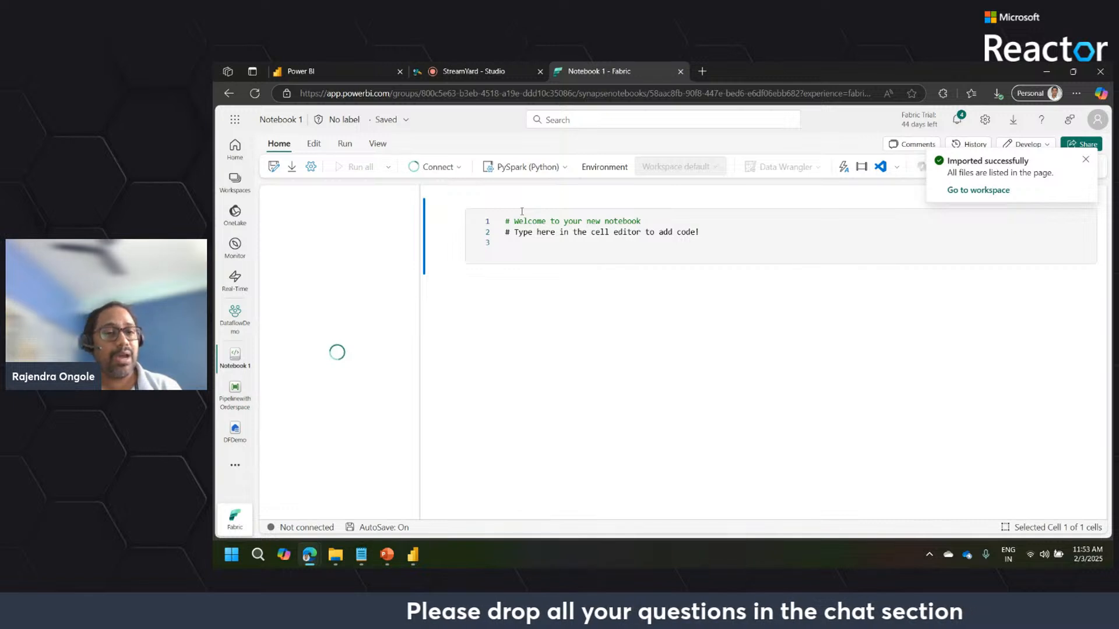
# Review the new notebook's language options and its attached lakehouse's tables and files, and close the notebook.
pyautogui.click(564, 169)
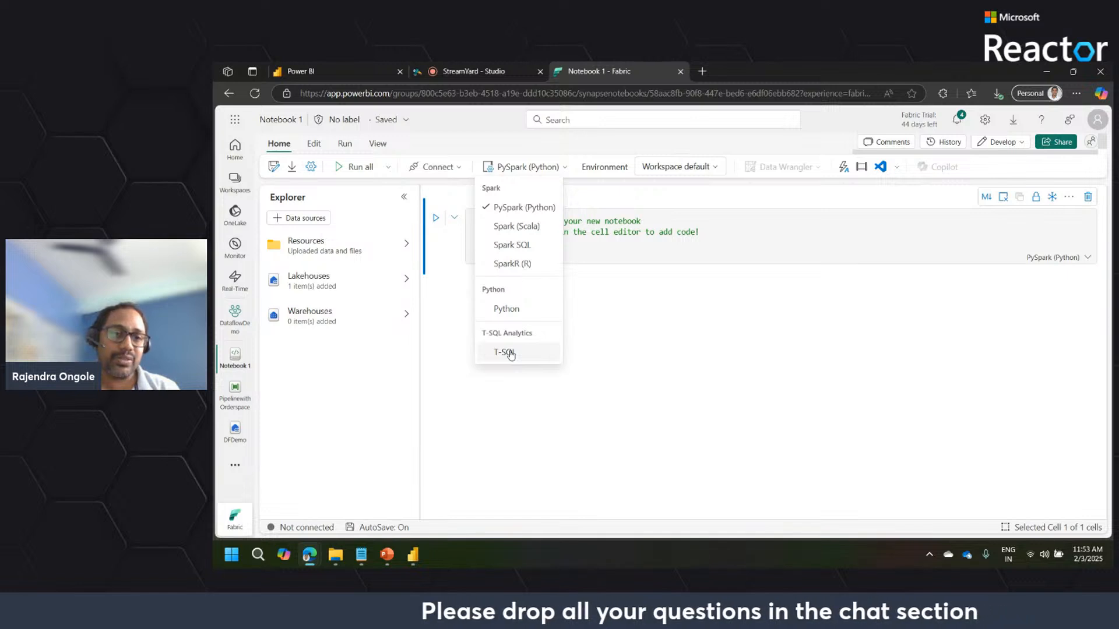
pyautogui.click(606, 243)
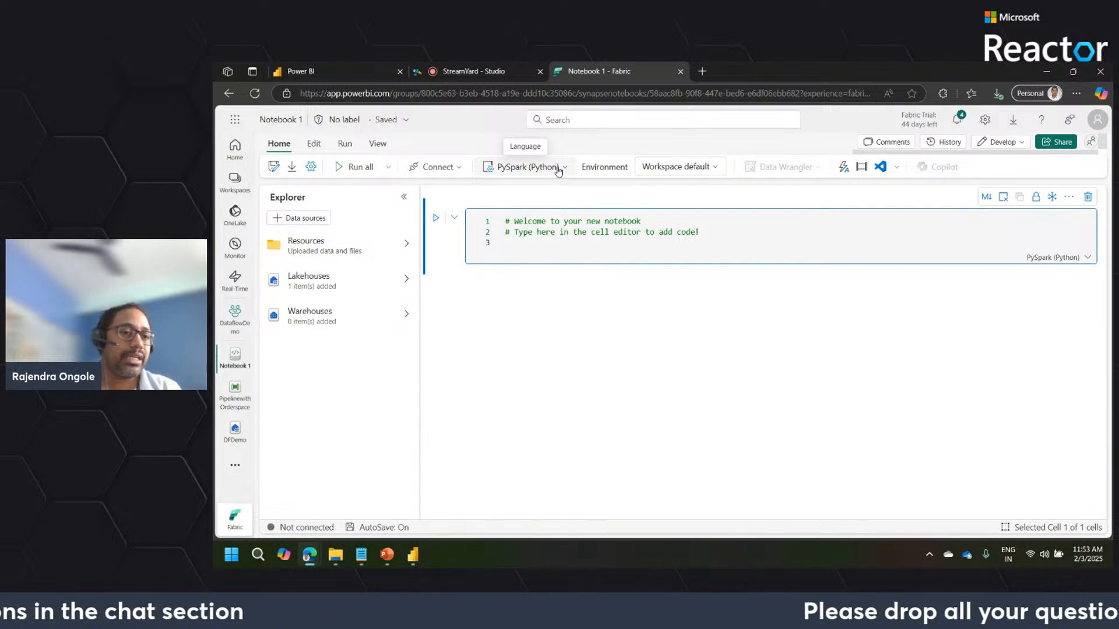
pyautogui.click(331, 283)
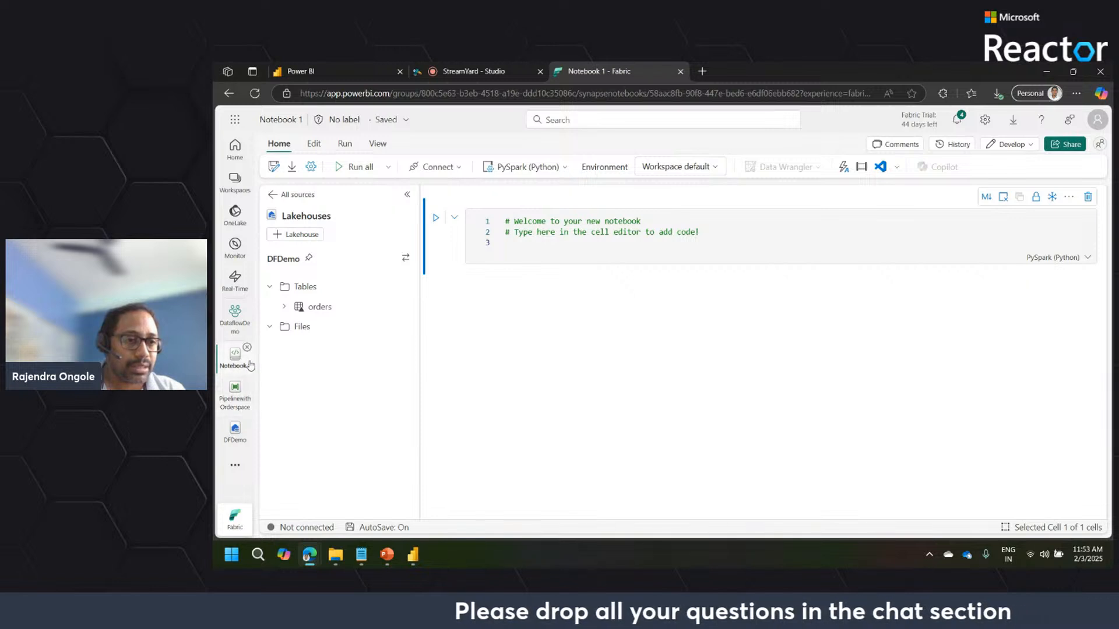
pyautogui.click(247, 349)
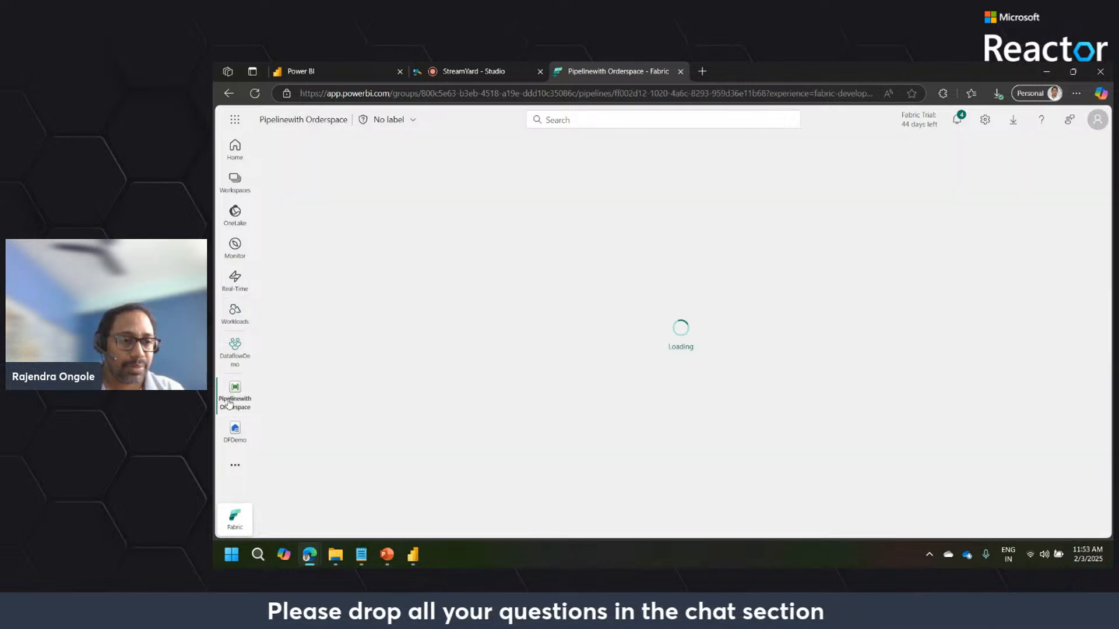
# Open the existing My Workspace notebook 01 - Create Delta Tables from the DFDemo lakehouse, and go to the My workspace item list.
pyautogui.click(234, 431)
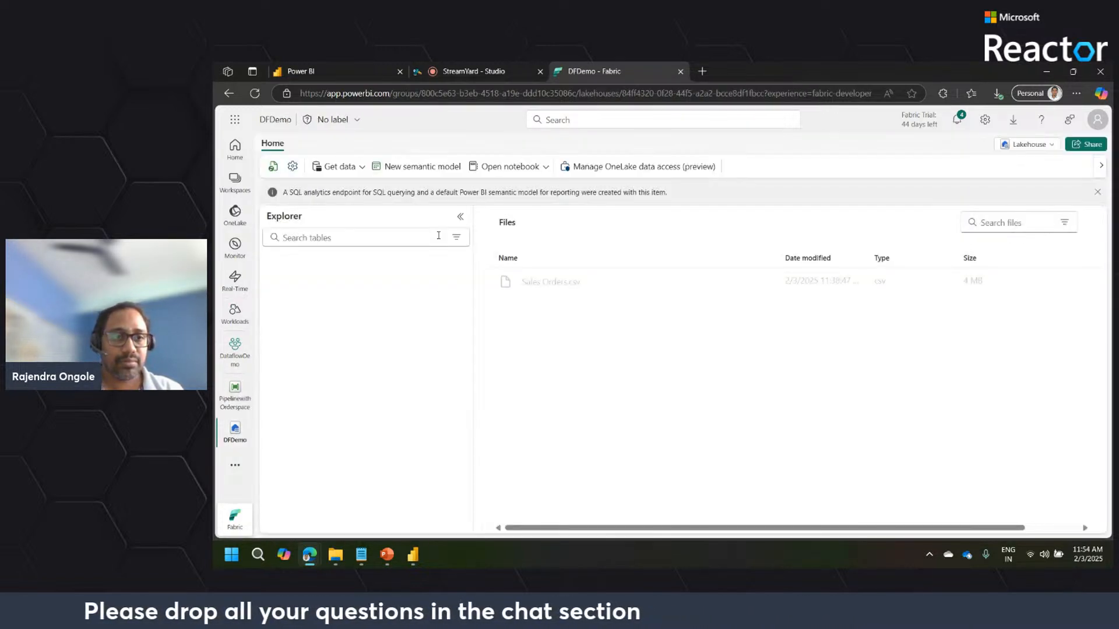
pyautogui.click(526, 167)
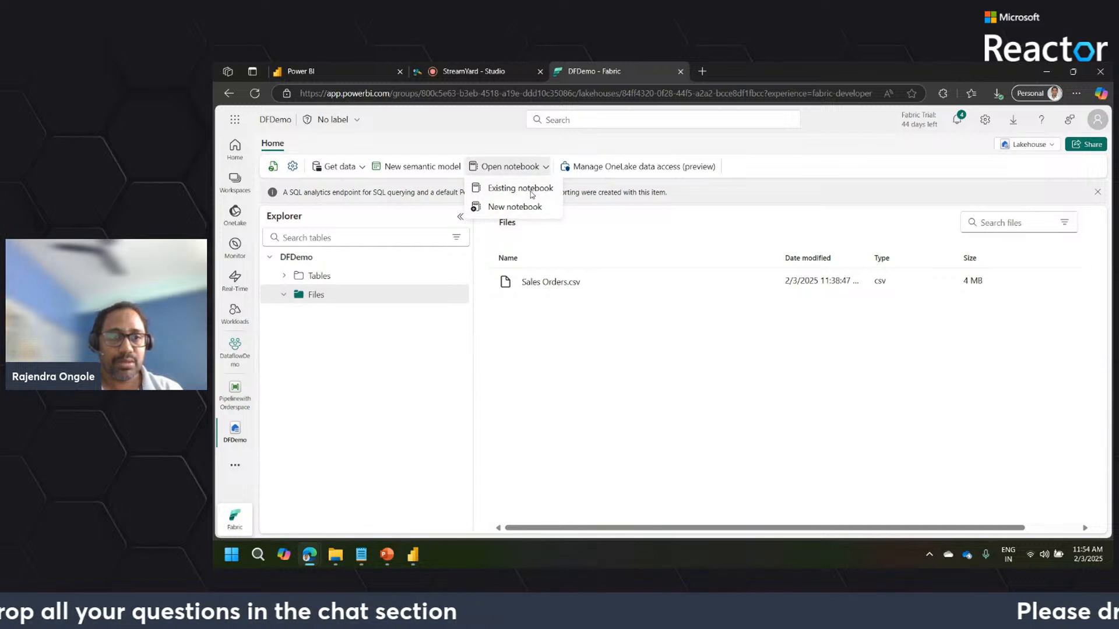
pyautogui.click(531, 190)
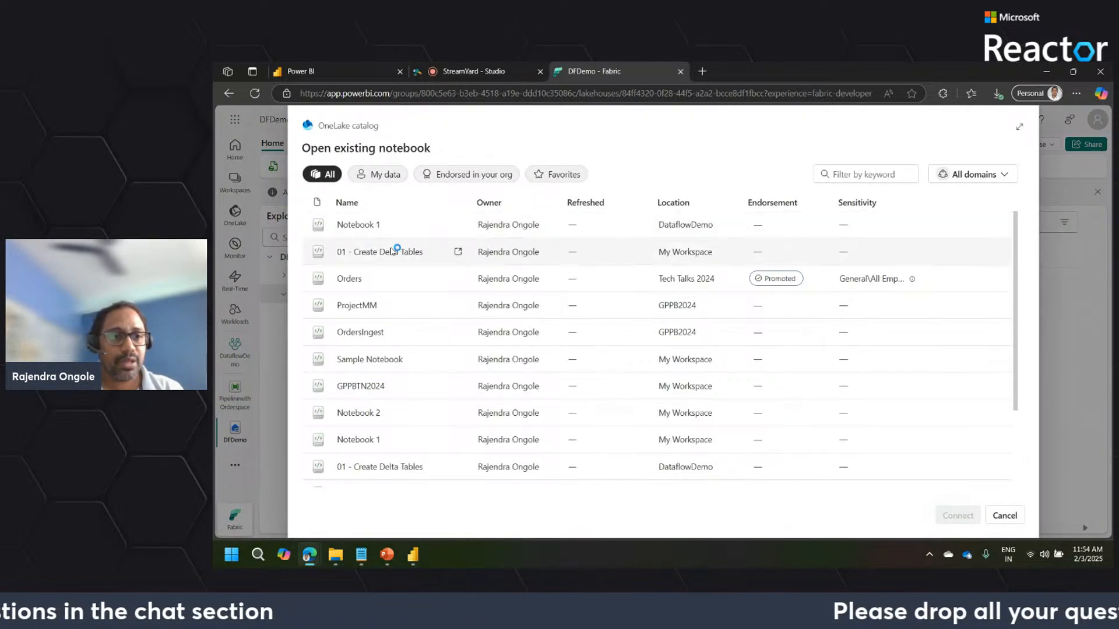
pyautogui.moveTo(365, 227)
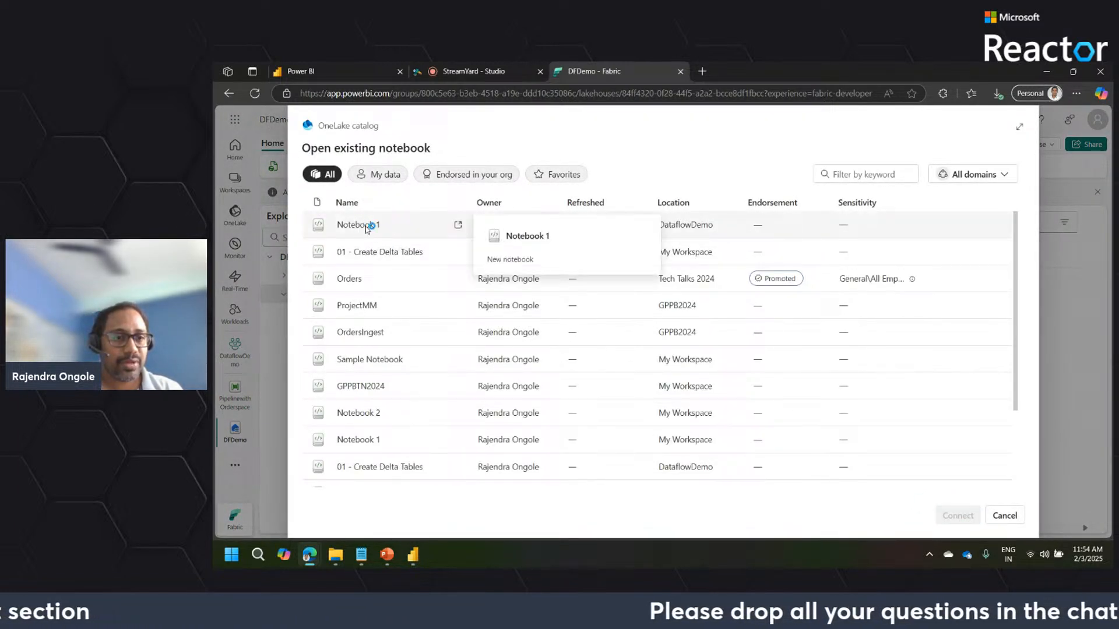
pyautogui.click(362, 253)
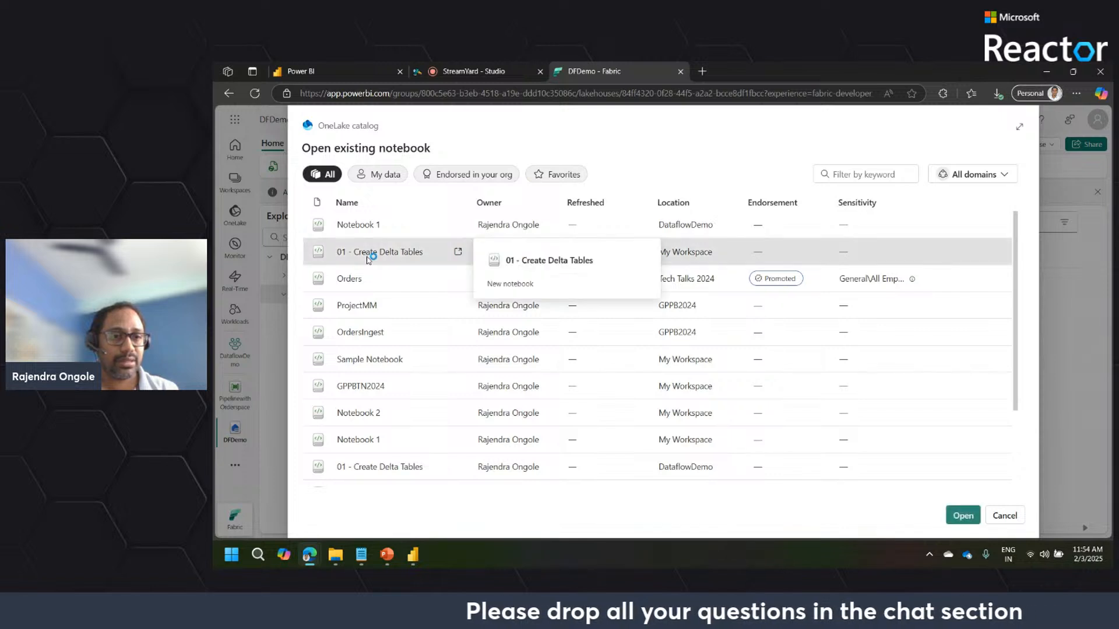
pyautogui.click(962, 516)
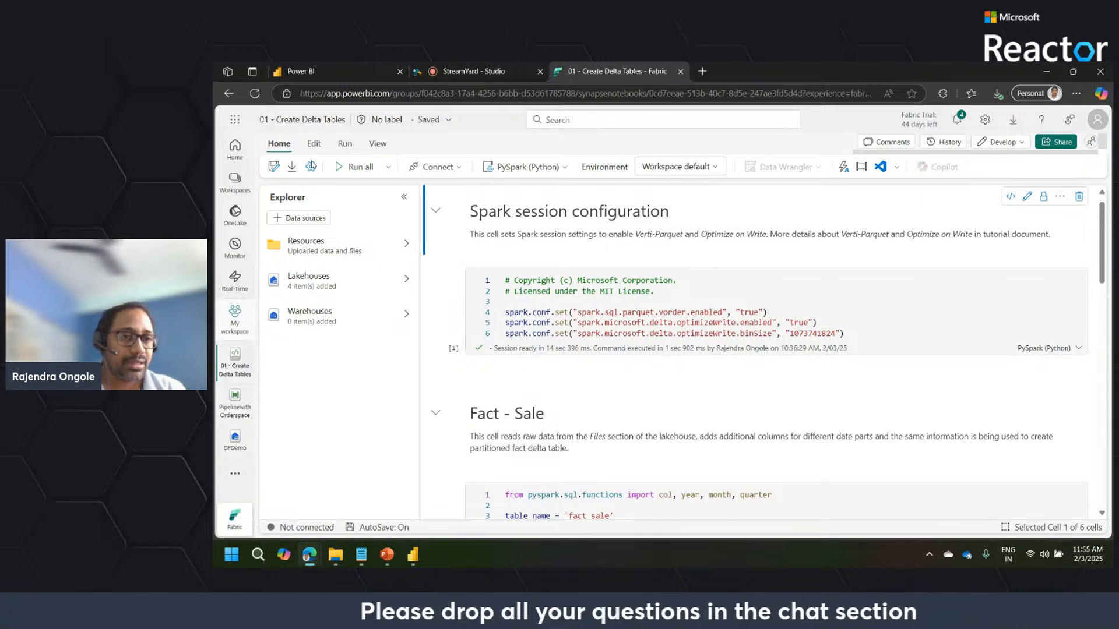
pyautogui.click(234, 322)
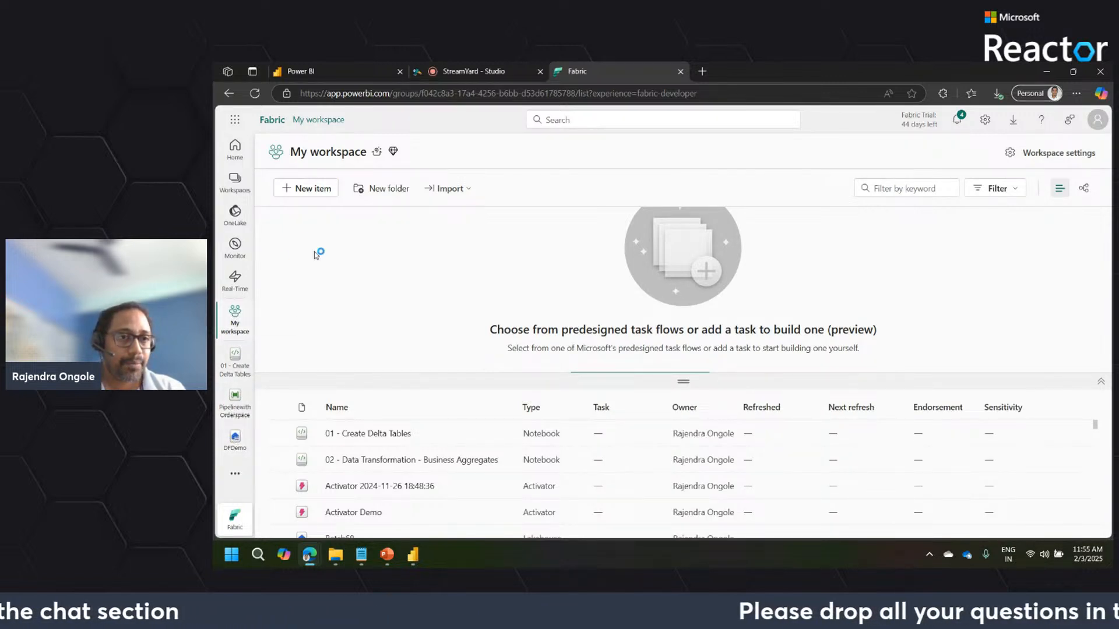
# Return to the open notebook 01 - Create Delta Tables and close it, leaving only My workspace open.
pyautogui.click(236, 364)
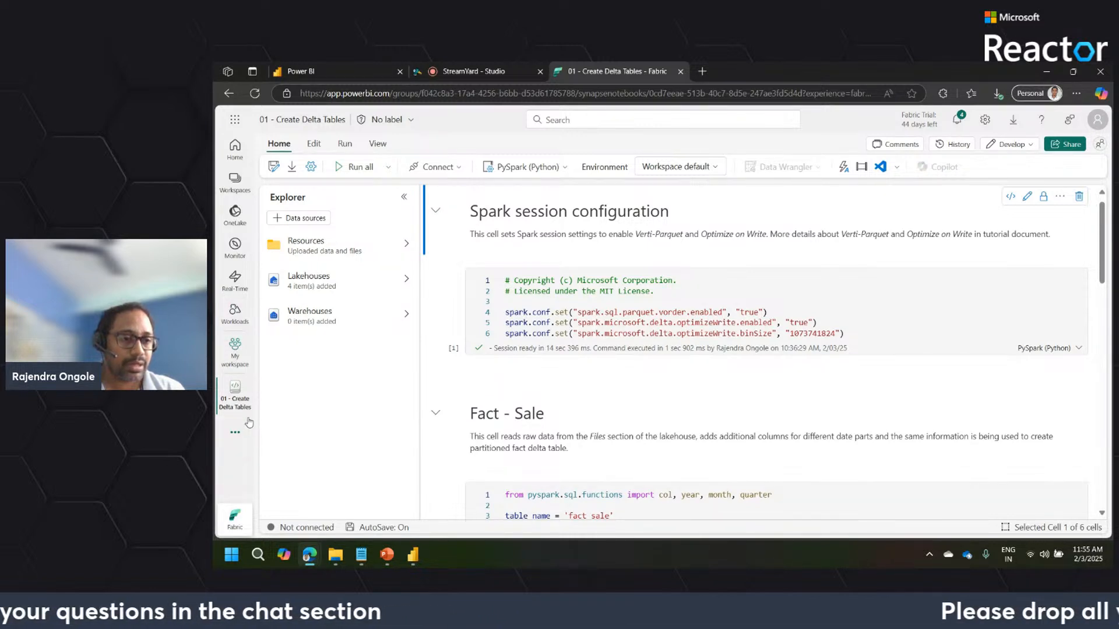
pyautogui.click(247, 383)
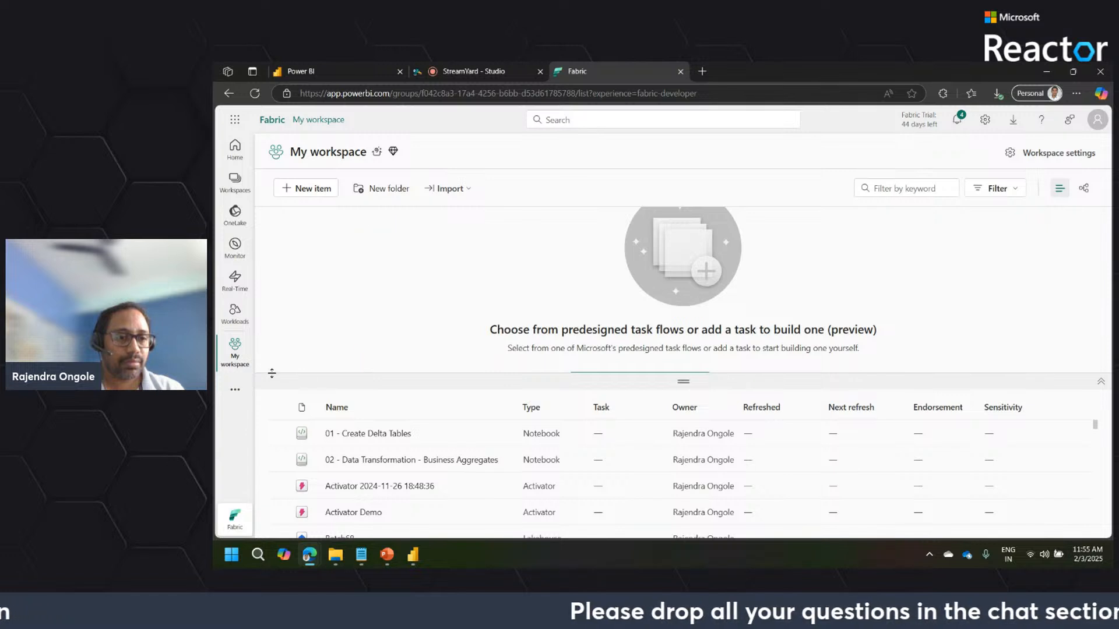
pyautogui.click(237, 391)
pyautogui.click(238, 391)
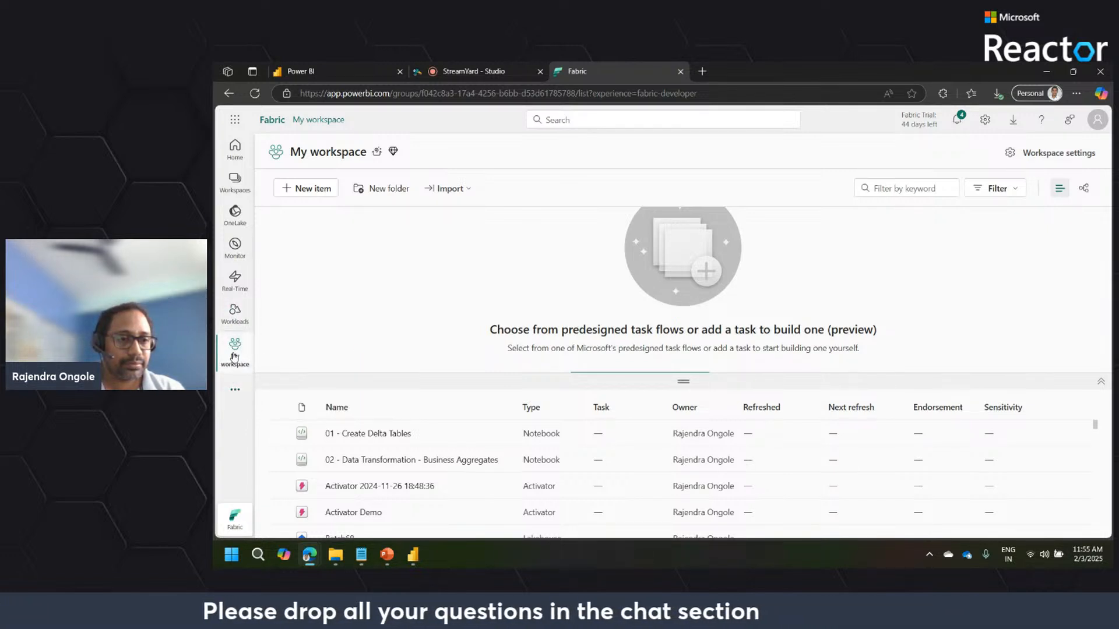
# Go to the Fabric home page and open the DataflowDemo workspace from the recent workspaces.
pyautogui.click(235, 529)
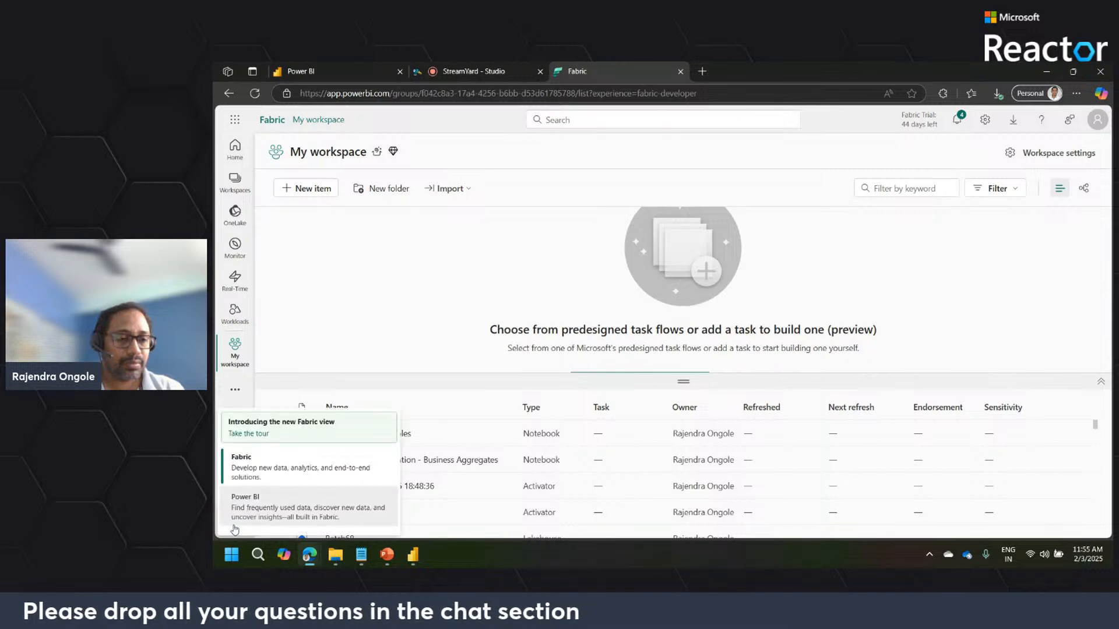
pyautogui.click(267, 473)
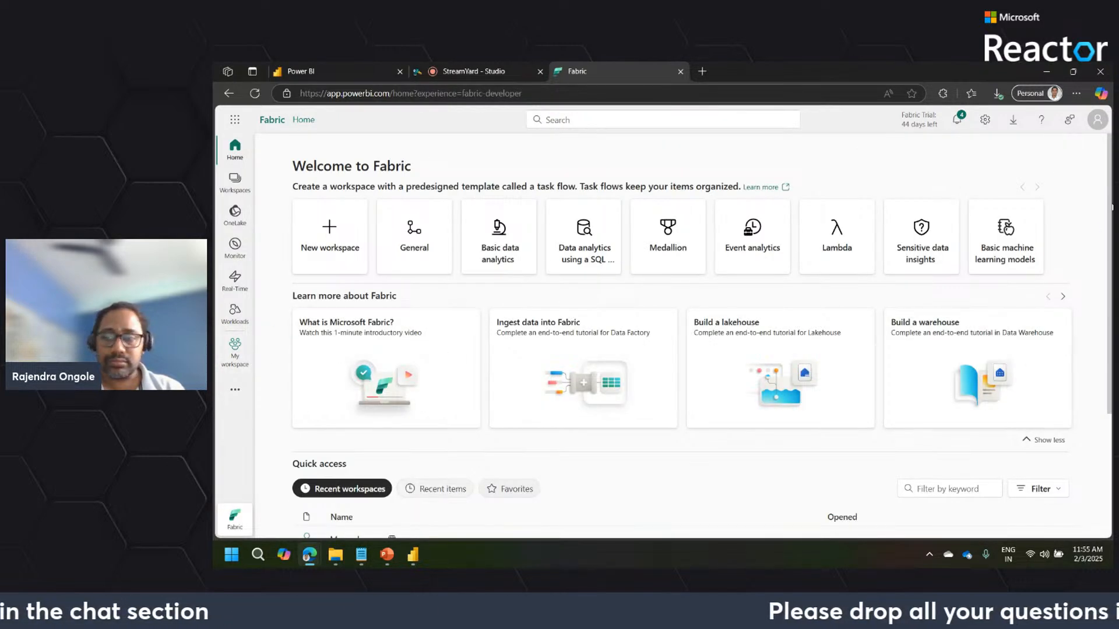
pyautogui.scroll(-2, 441, 397)
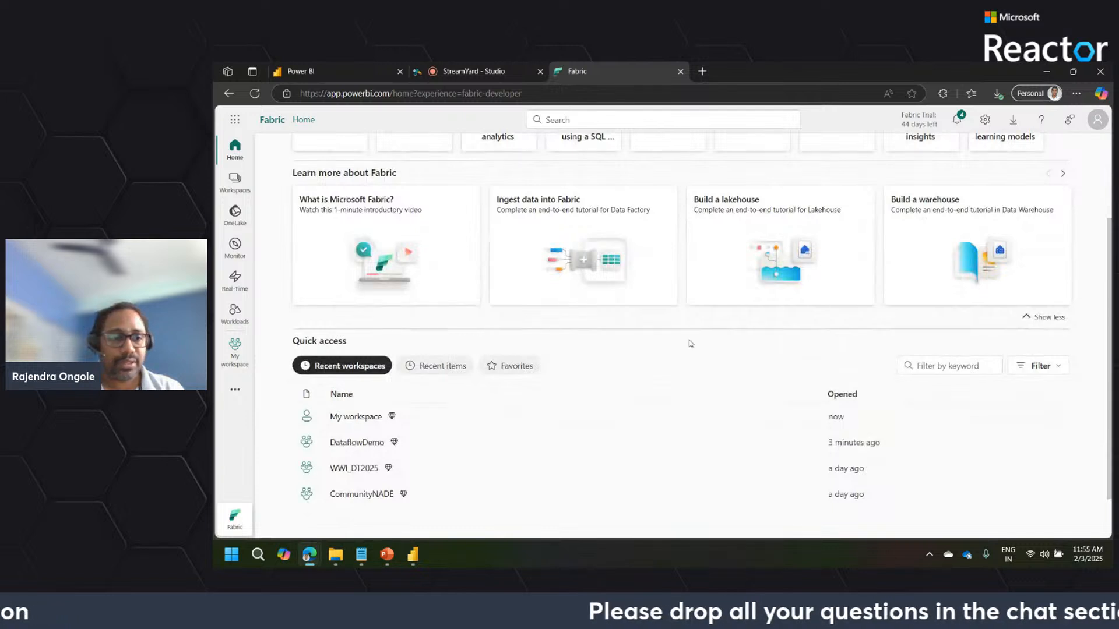
pyautogui.click(362, 443)
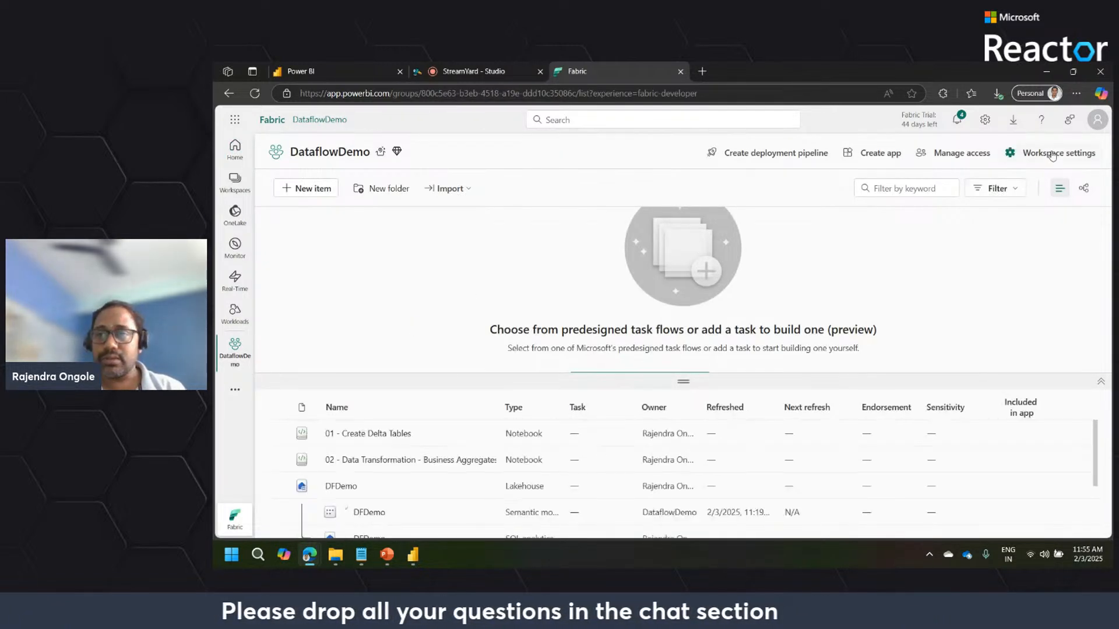
# Review the DataflowDemo workspace's Spark settings, including the default pool choices and high concurrency options, and close the settings.
pyautogui.click(1061, 153)
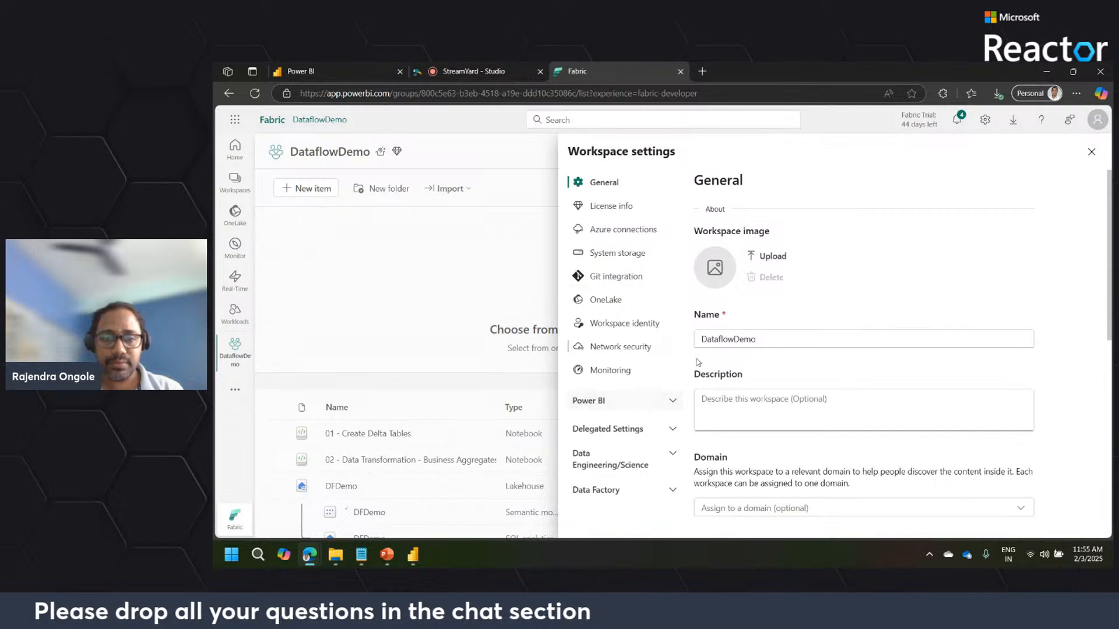
pyautogui.click(671, 454)
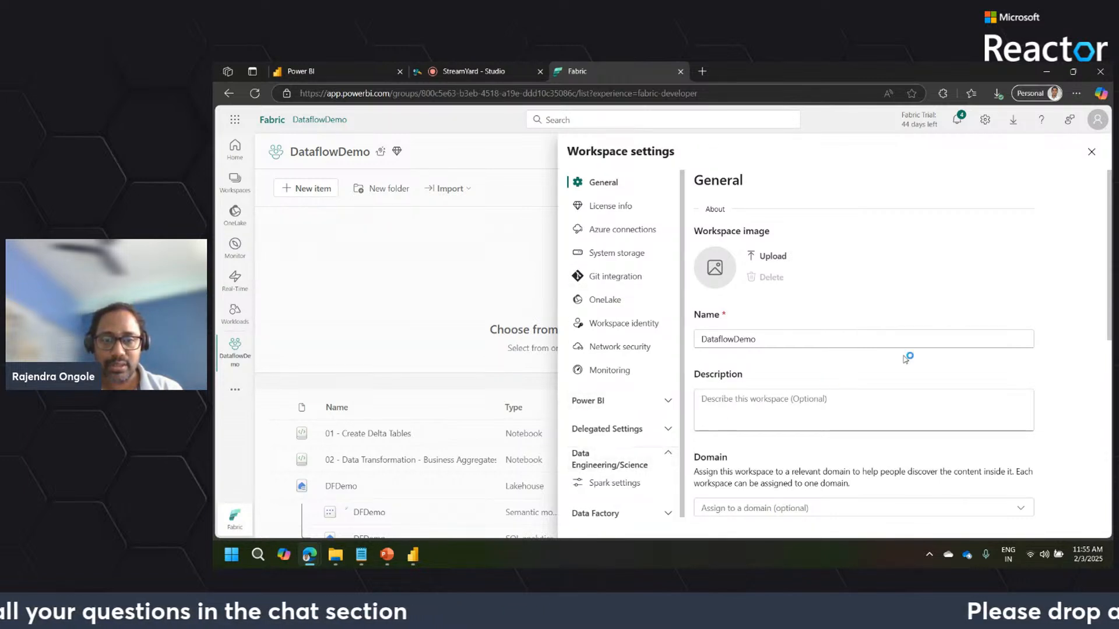
pyautogui.click(613, 480)
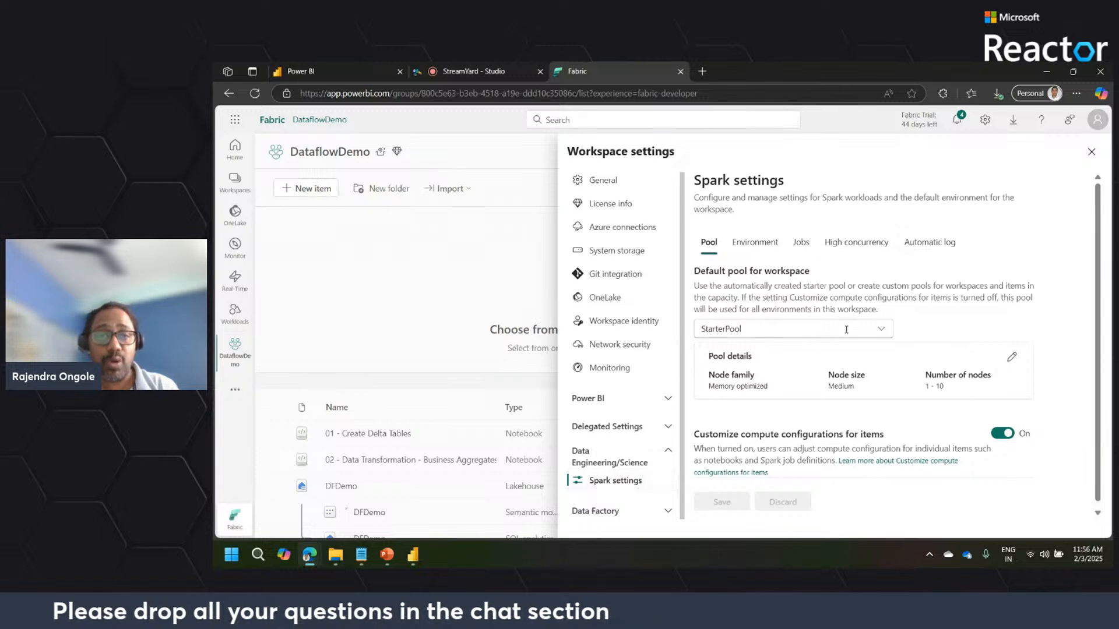
pyautogui.click(878, 331)
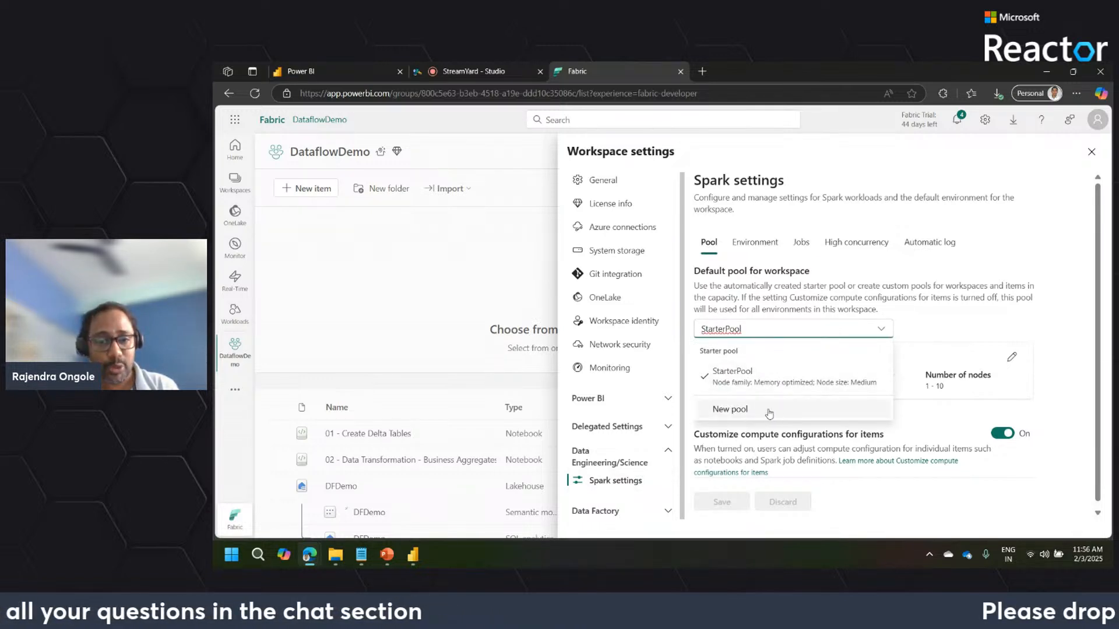
pyautogui.click(923, 306)
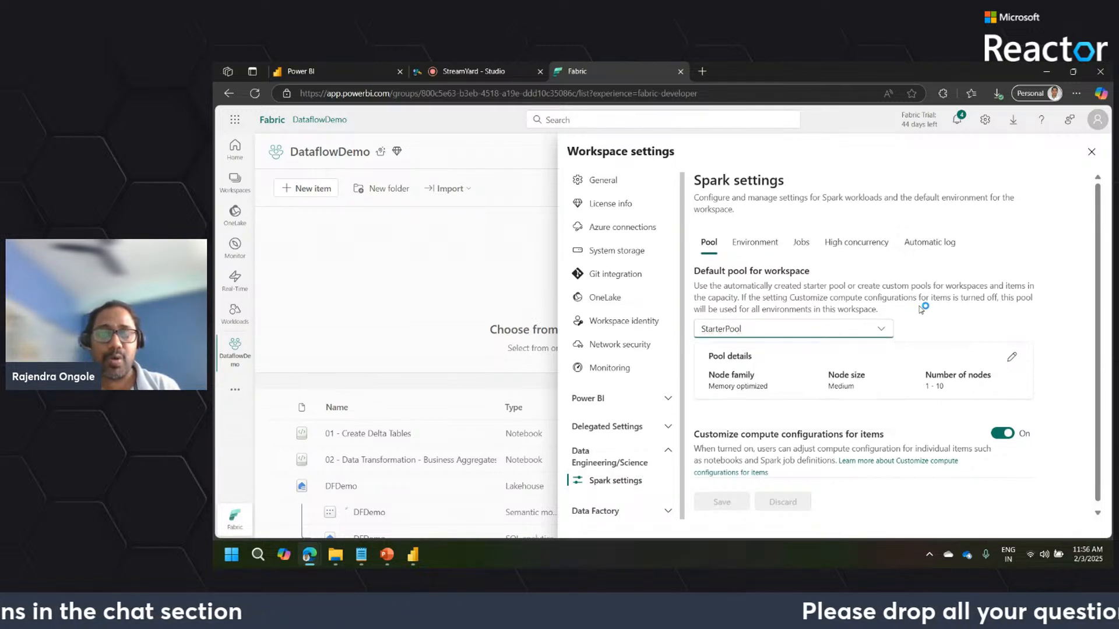
pyautogui.click(854, 245)
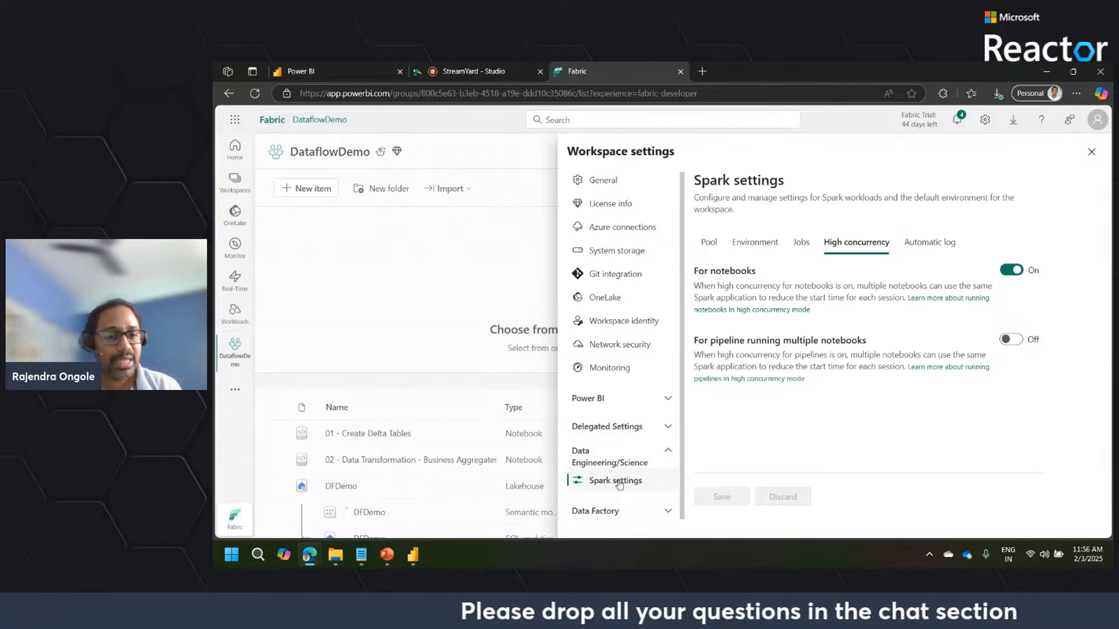
pyautogui.click(1091, 152)
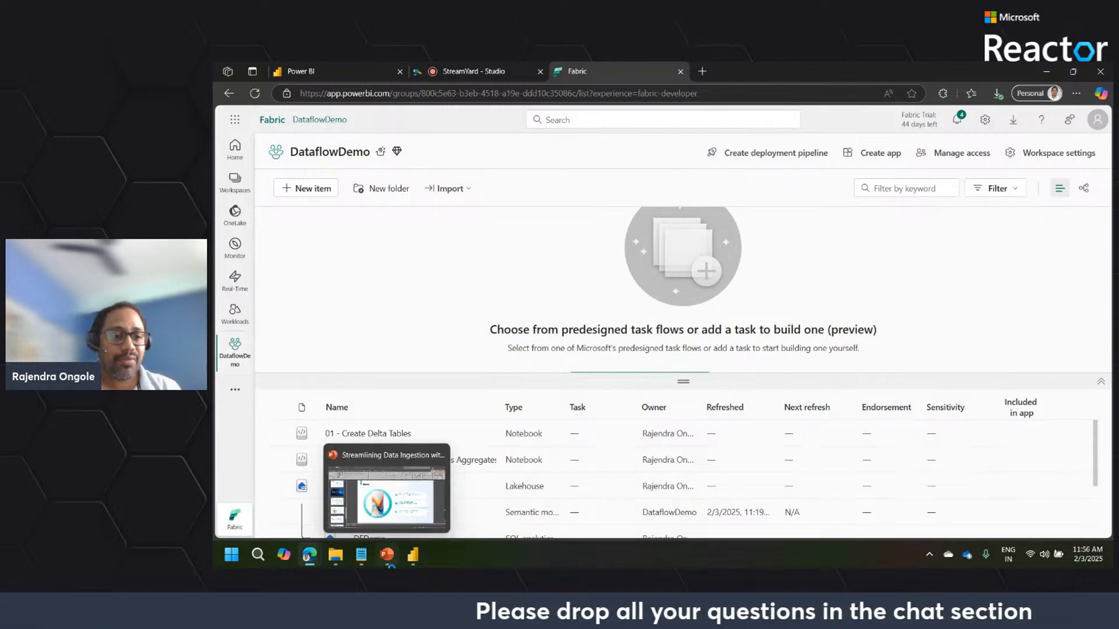
# Switch to the Streamlining Data Ingestion presentation in PowerPoint and advance to the closing Thanks slide 20.
pyautogui.click(352, 487)
pyautogui.click(291, 471)
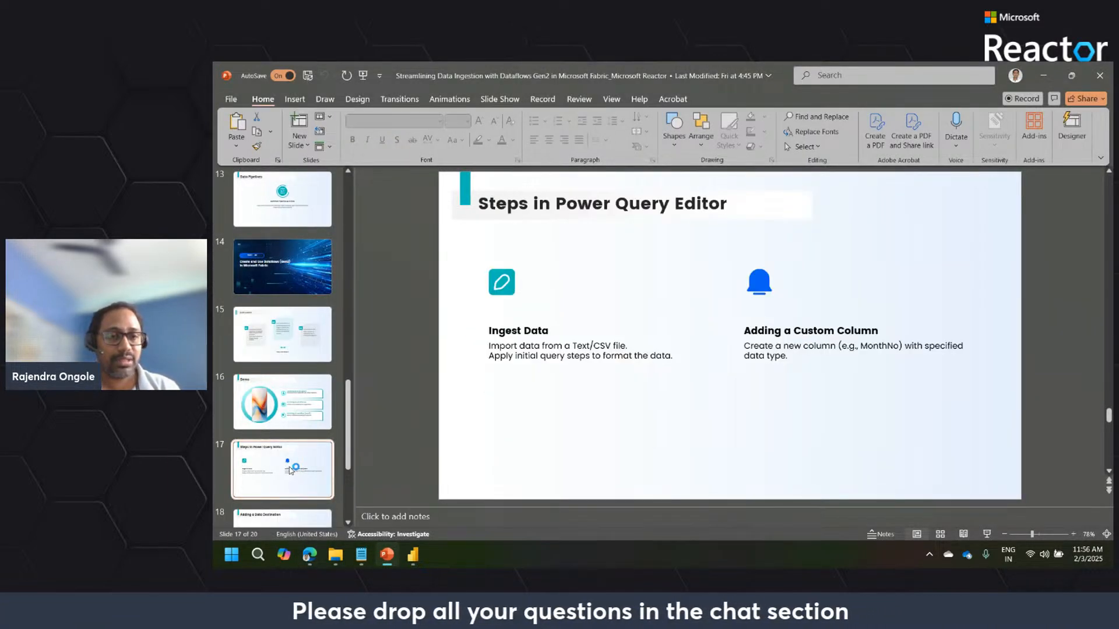
pyautogui.press('Down')
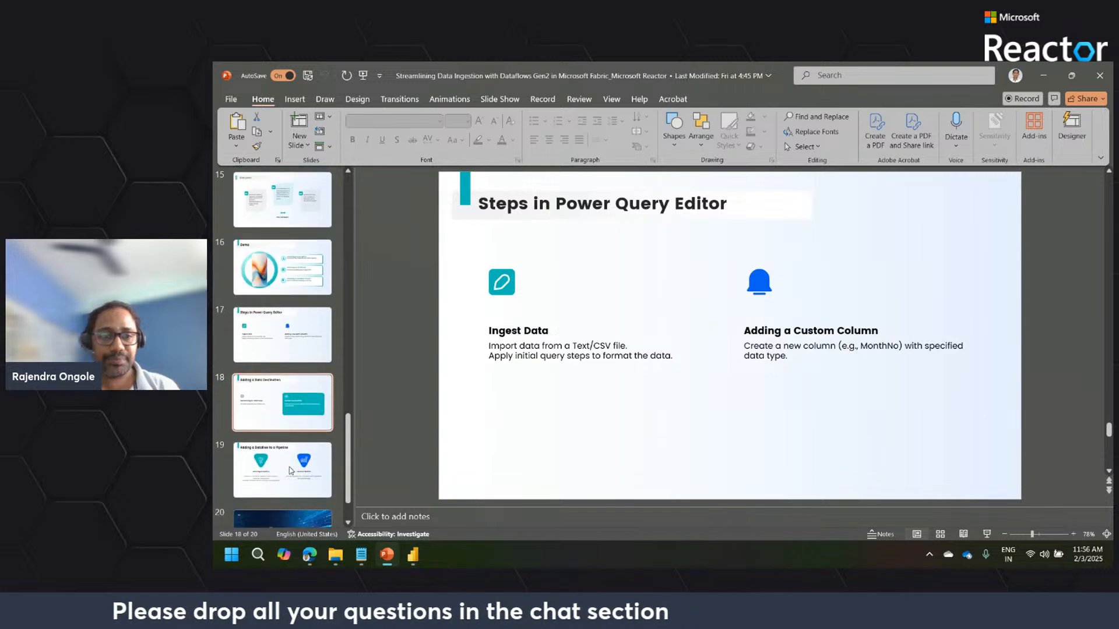
pyautogui.press('Down')
pyautogui.press('Down')
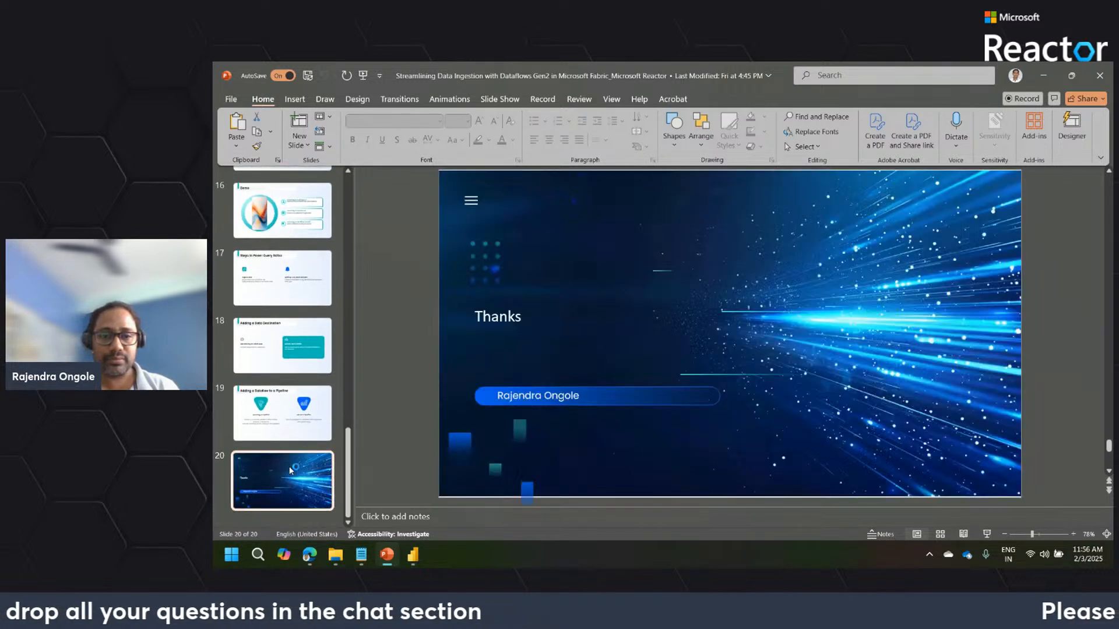
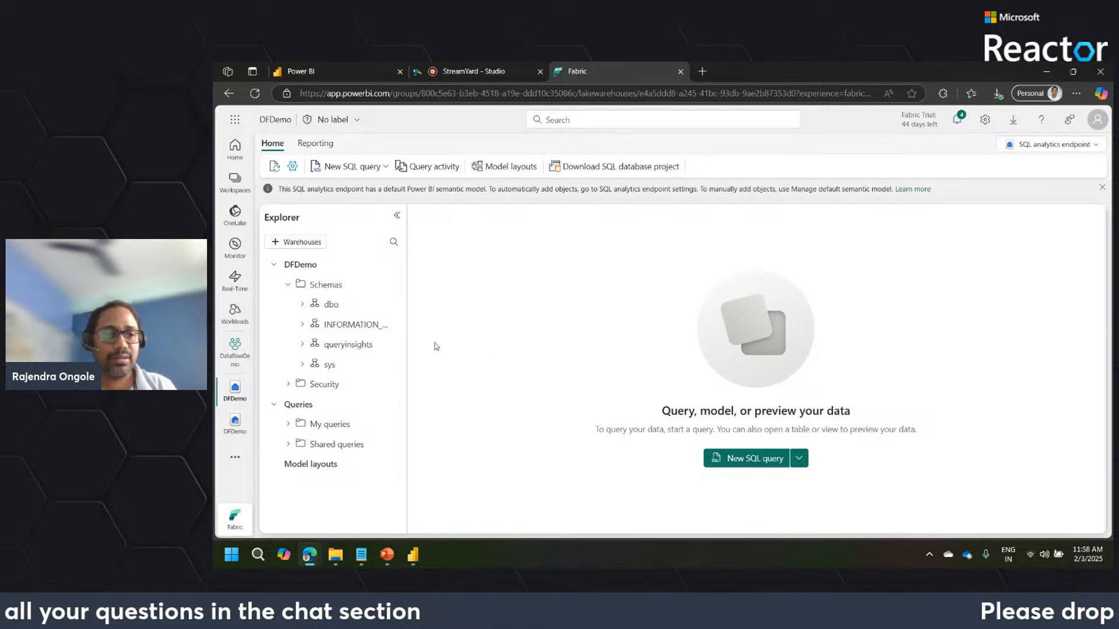
# Preview the orders table in the dbo schema of the DFDemo SQL analytics endpoint and check the reporting options.
pyautogui.click(301, 305)
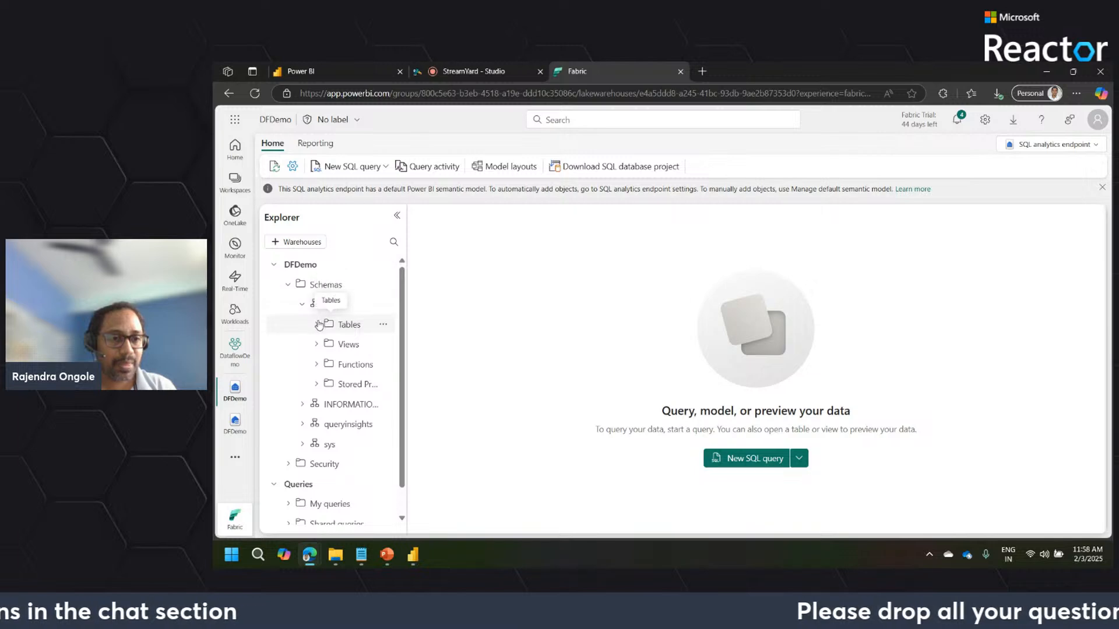
pyautogui.click(316, 325)
pyautogui.click(354, 344)
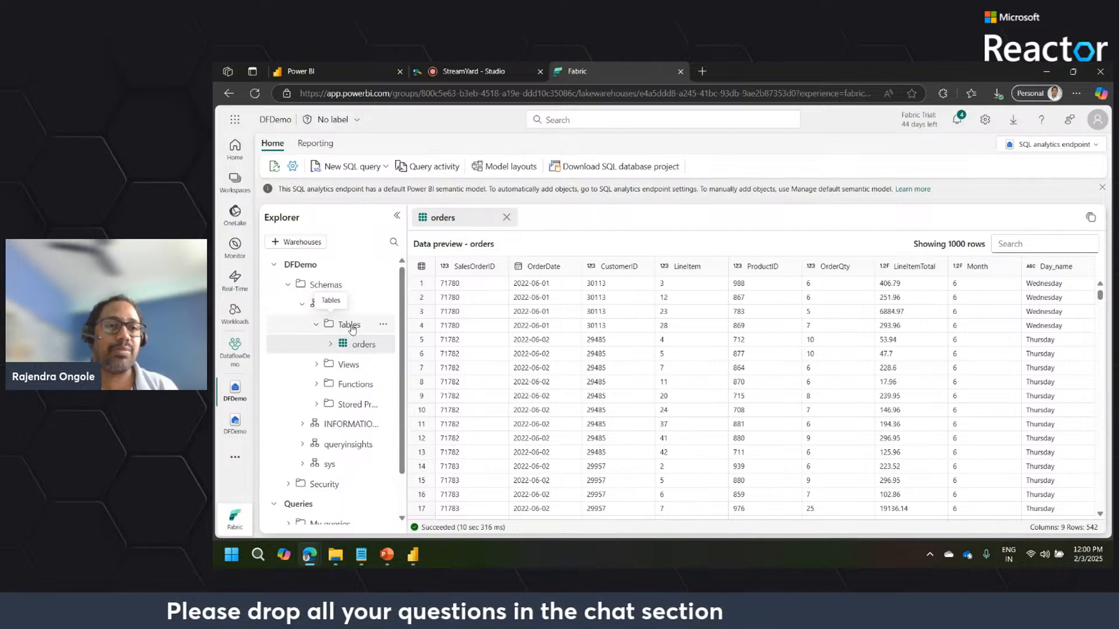
pyautogui.click(316, 146)
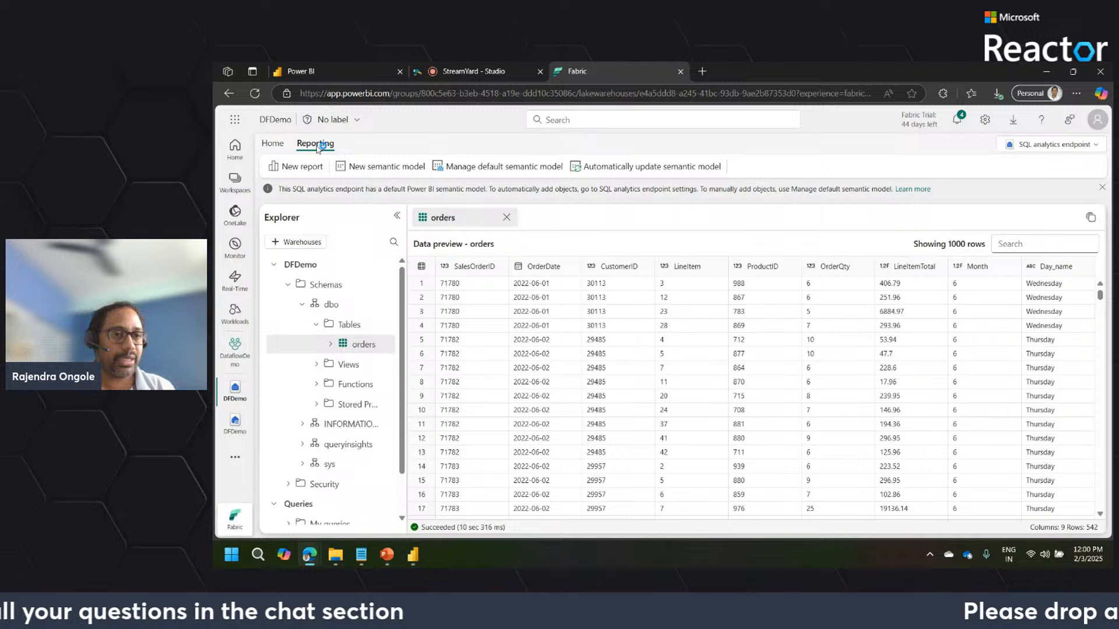
pyautogui.click(282, 146)
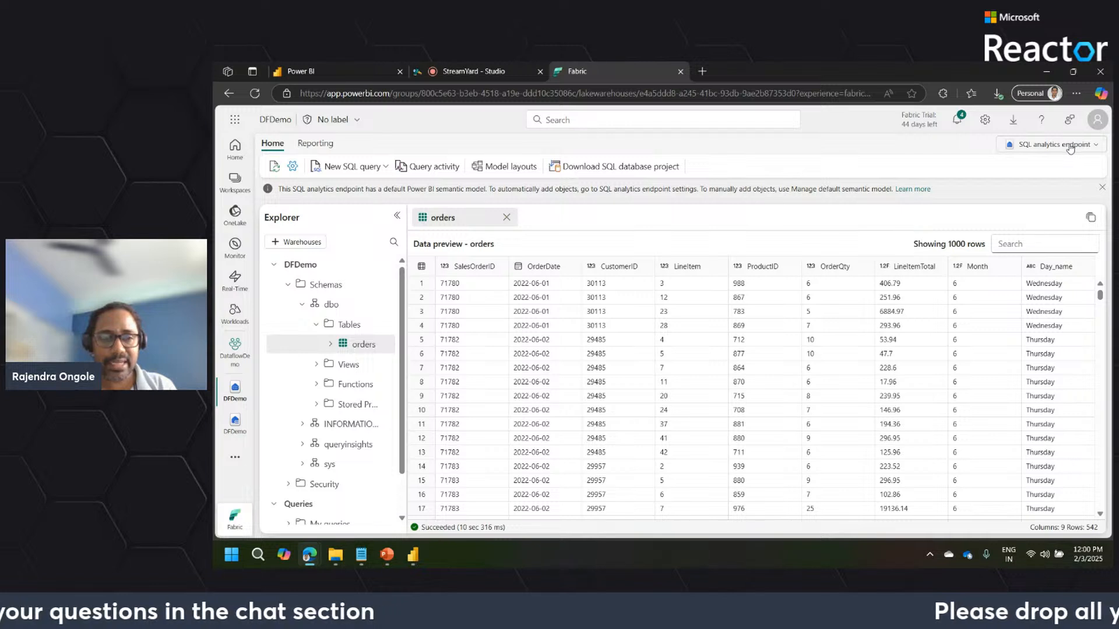
# Create a new visual query in the DFDemo SQL analytics endpoint and try to add the orders table to its canvas.
pyautogui.click(385, 167)
pyautogui.click(377, 207)
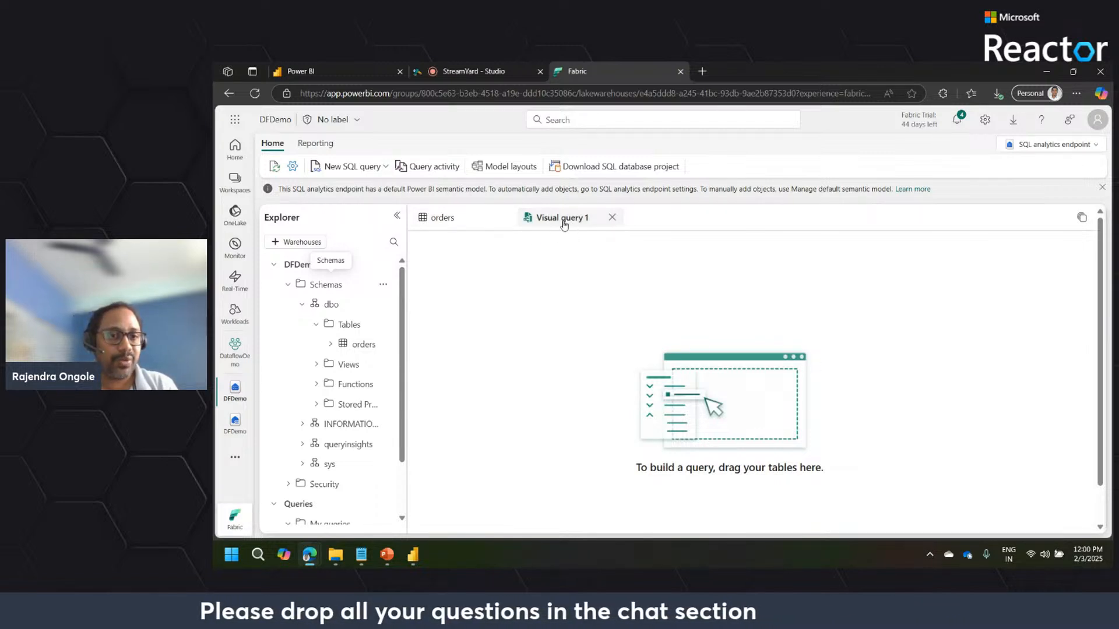
pyautogui.moveTo(357, 345); pyautogui.dragTo(592, 296)
pyautogui.click(475, 333)
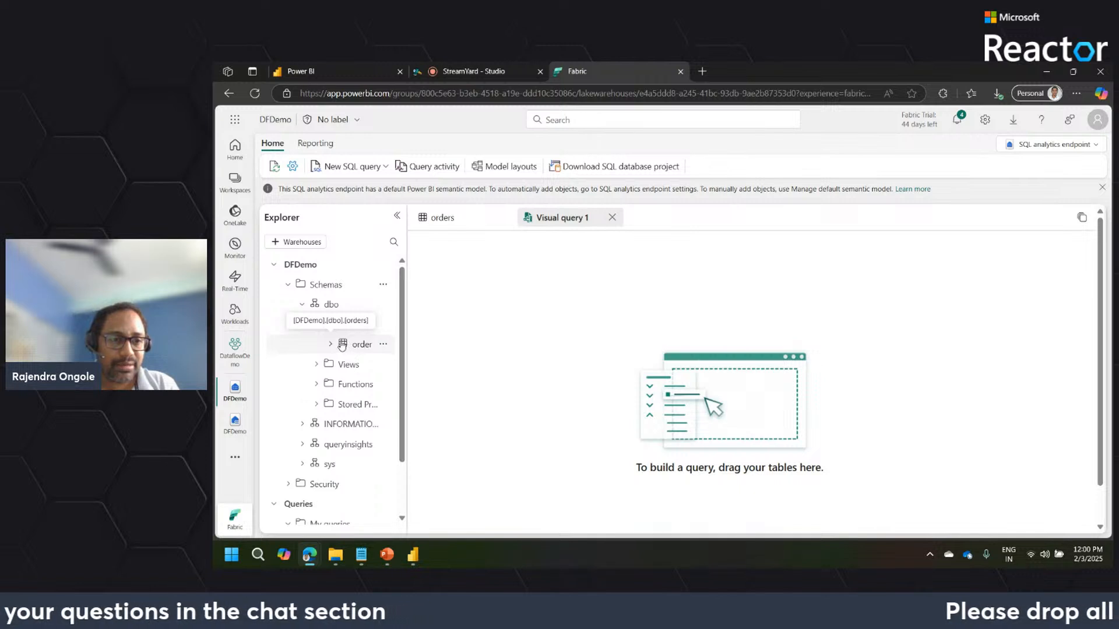
pyautogui.moveTo(344, 345); pyautogui.dragTo(470, 296)
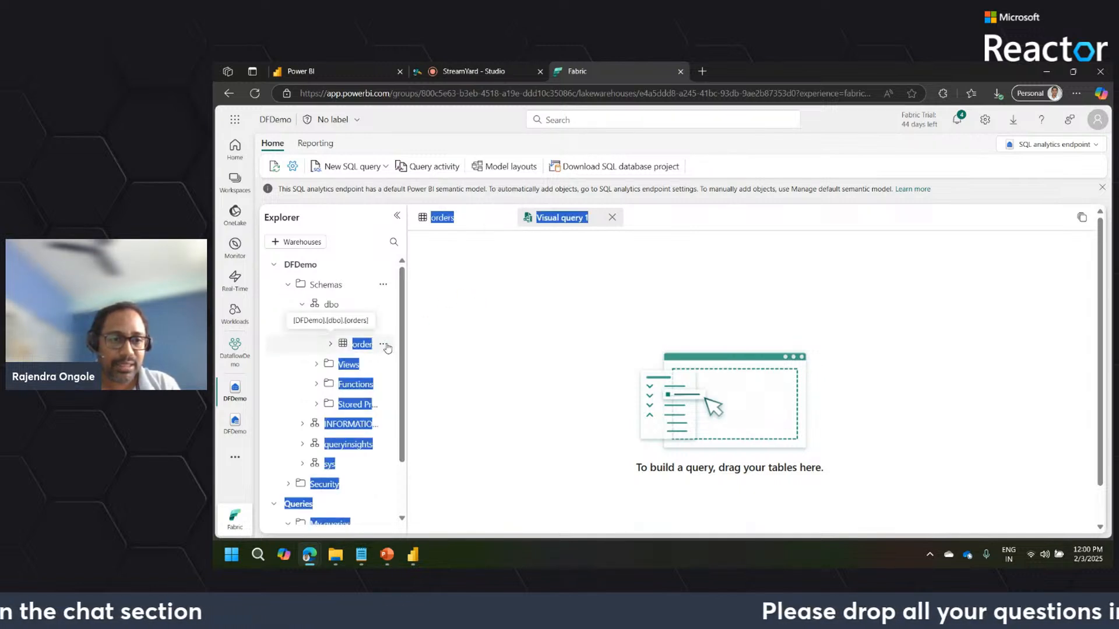
pyautogui.click(384, 345)
pyautogui.click(387, 347)
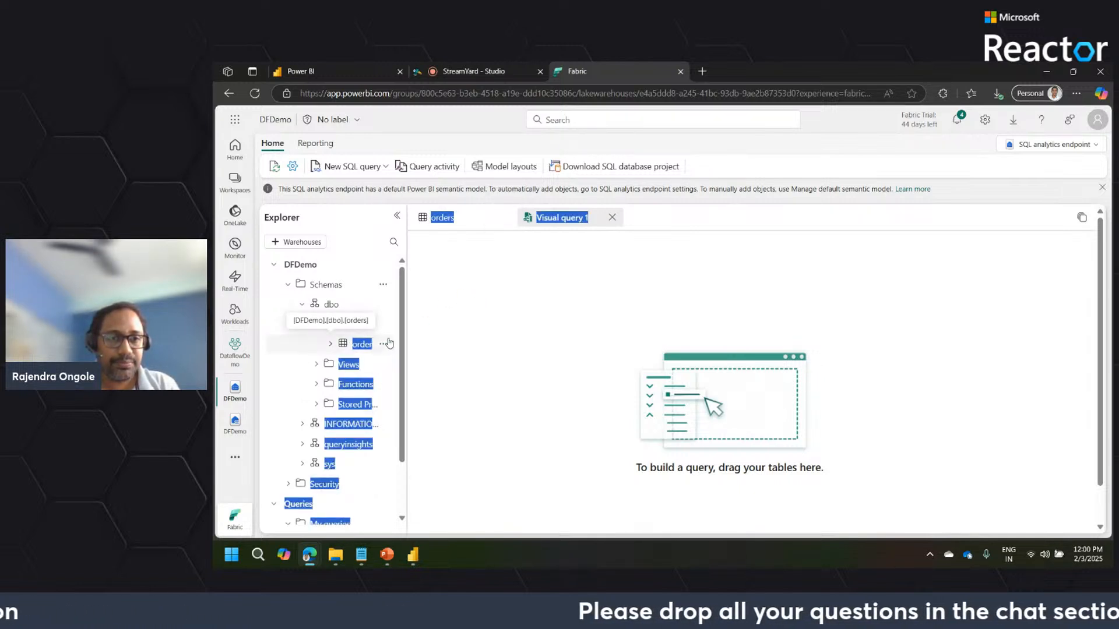
# Close the orders data preview and add the orders table to the canvas of Visual query 1.
pyautogui.click(488, 225)
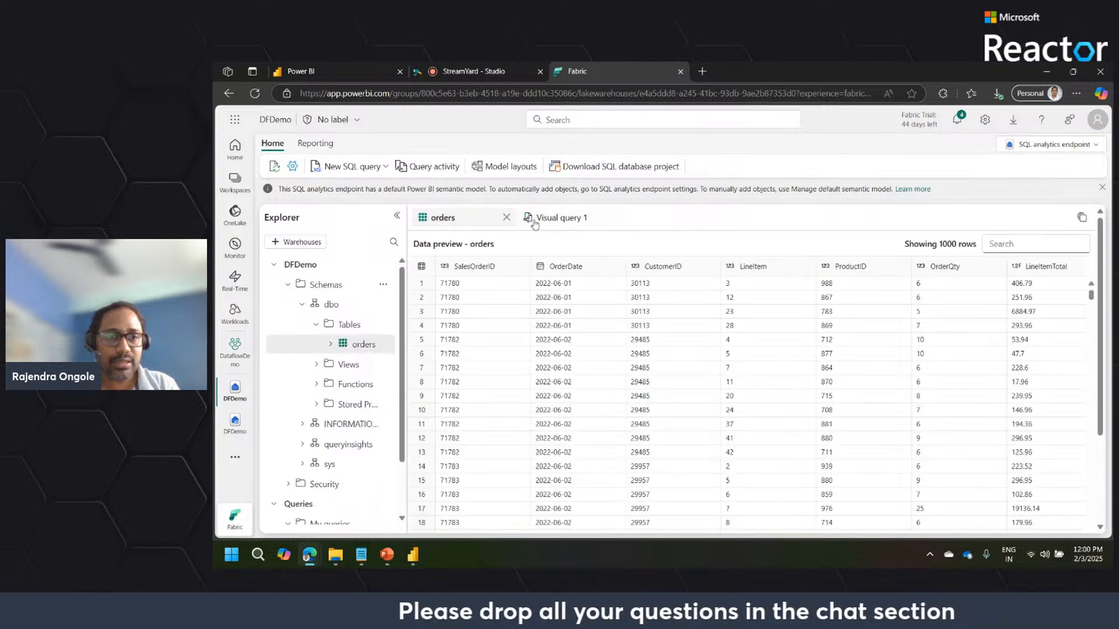
pyautogui.click(507, 217)
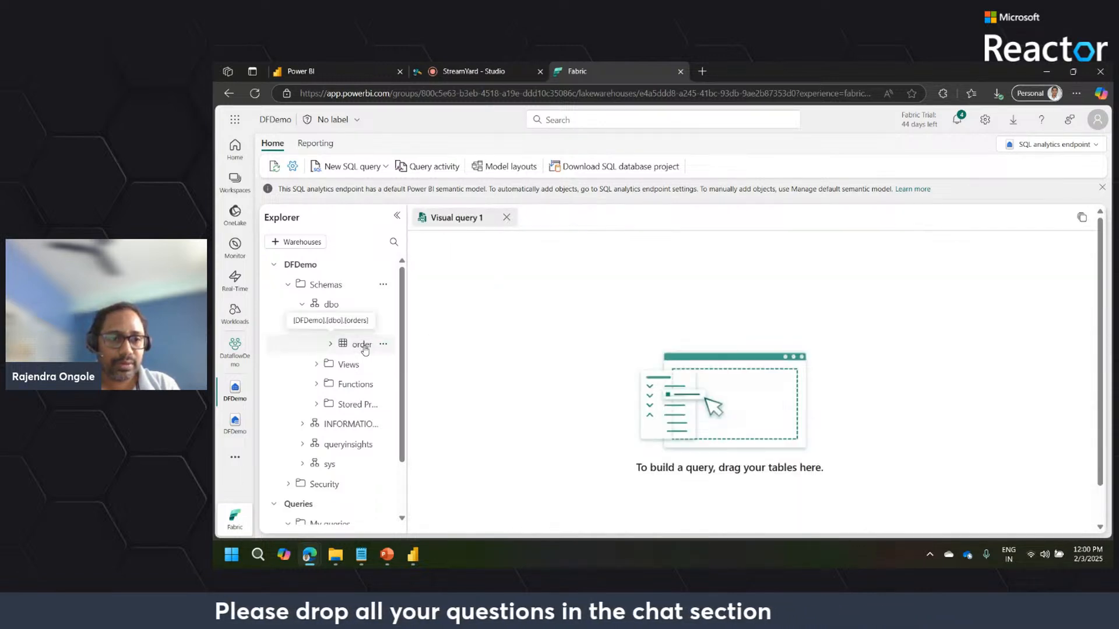
pyautogui.moveTo(364, 348); pyautogui.dragTo(546, 311)
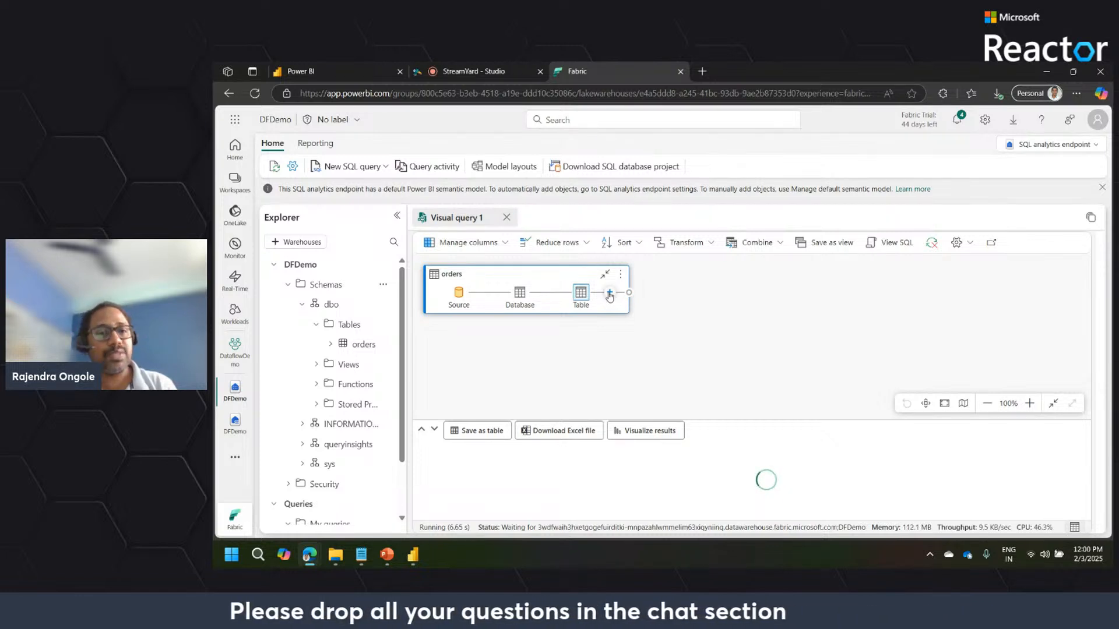
# Add a Choose columns step to the orders query that keeps only SalesOrderID and OrderDate, and try to visualize the results.
pyautogui.click(609, 293)
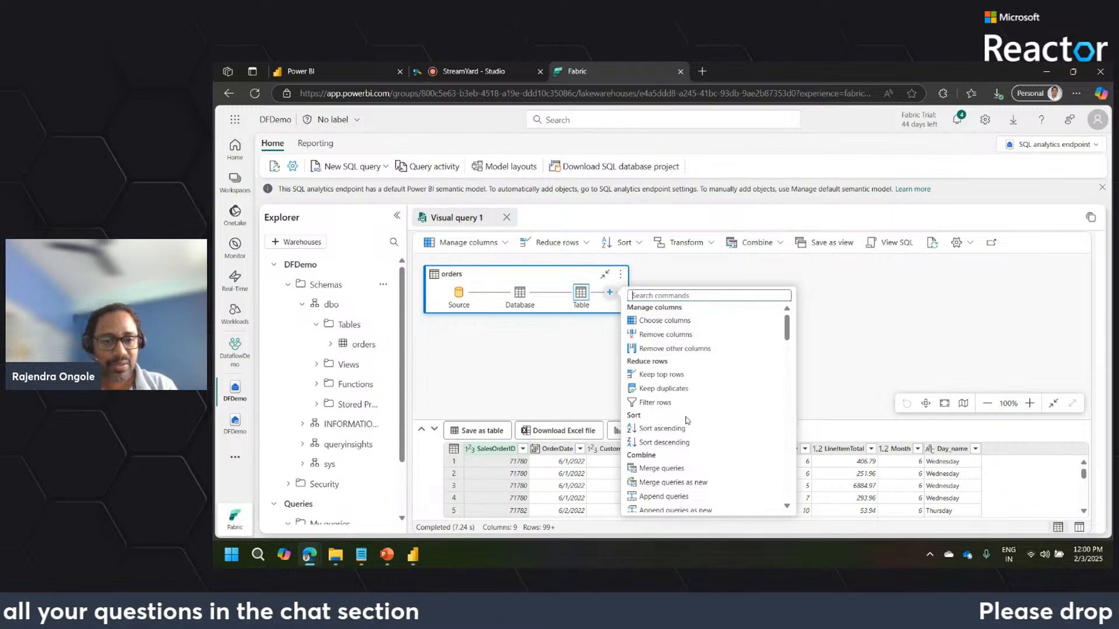
pyautogui.click(554, 368)
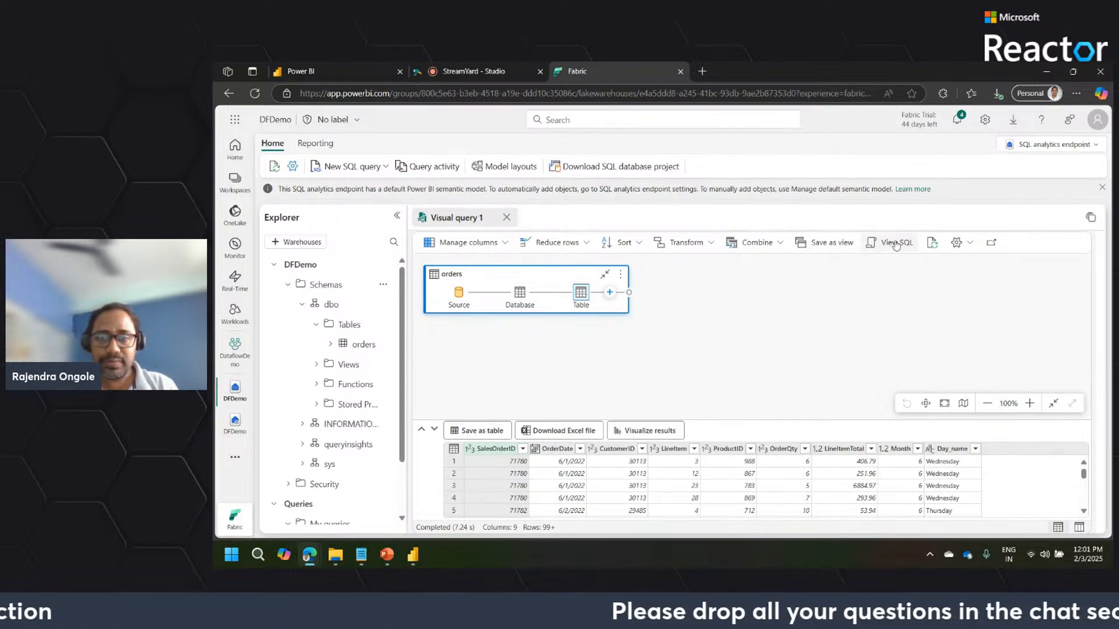
pyautogui.click(609, 292)
pyautogui.click(558, 339)
pyautogui.click(609, 292)
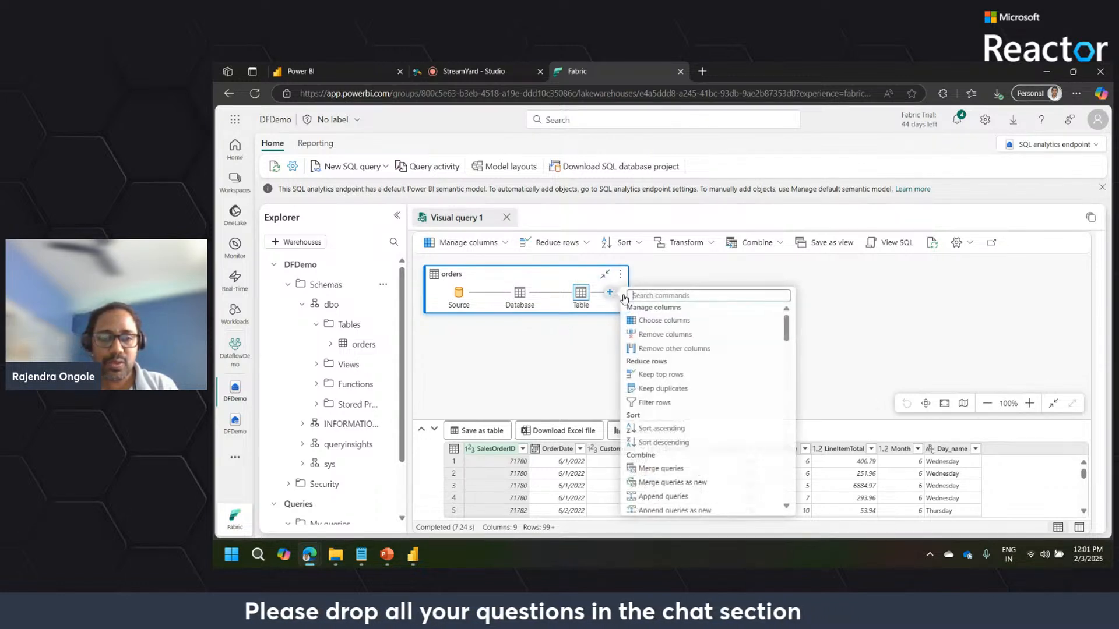
pyautogui.click(678, 321)
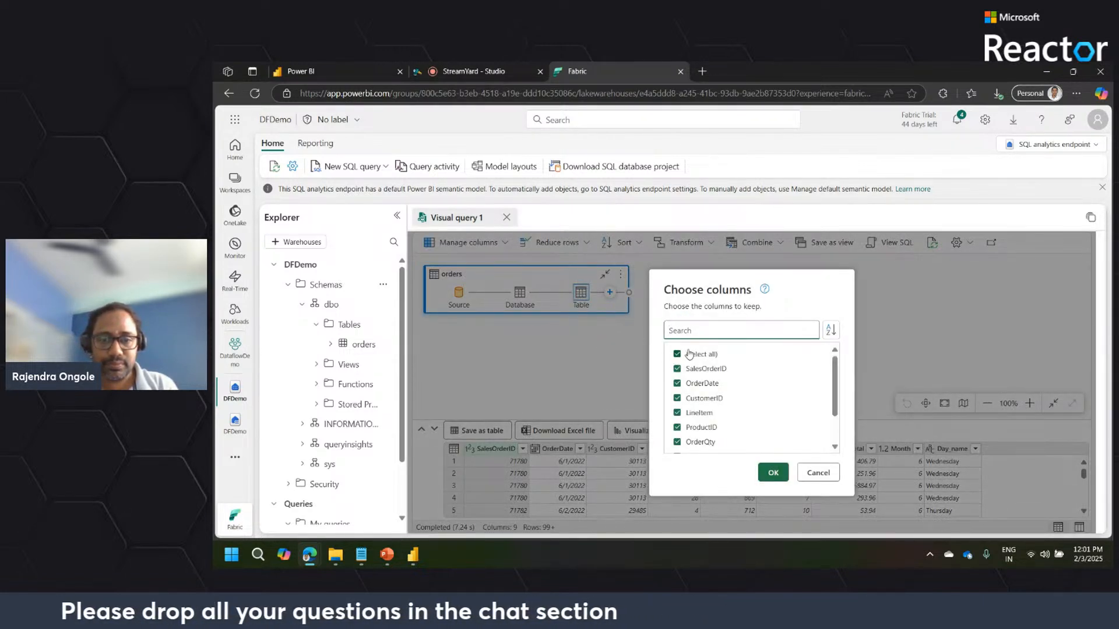
pyautogui.click(697, 368)
pyautogui.click(696, 383)
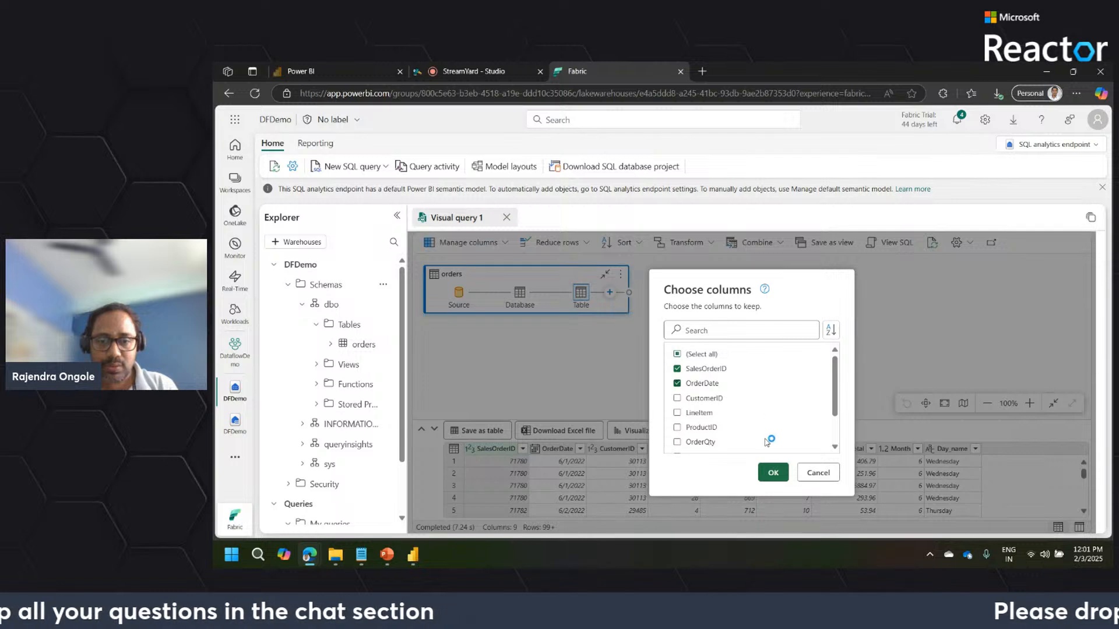
pyautogui.click(772, 473)
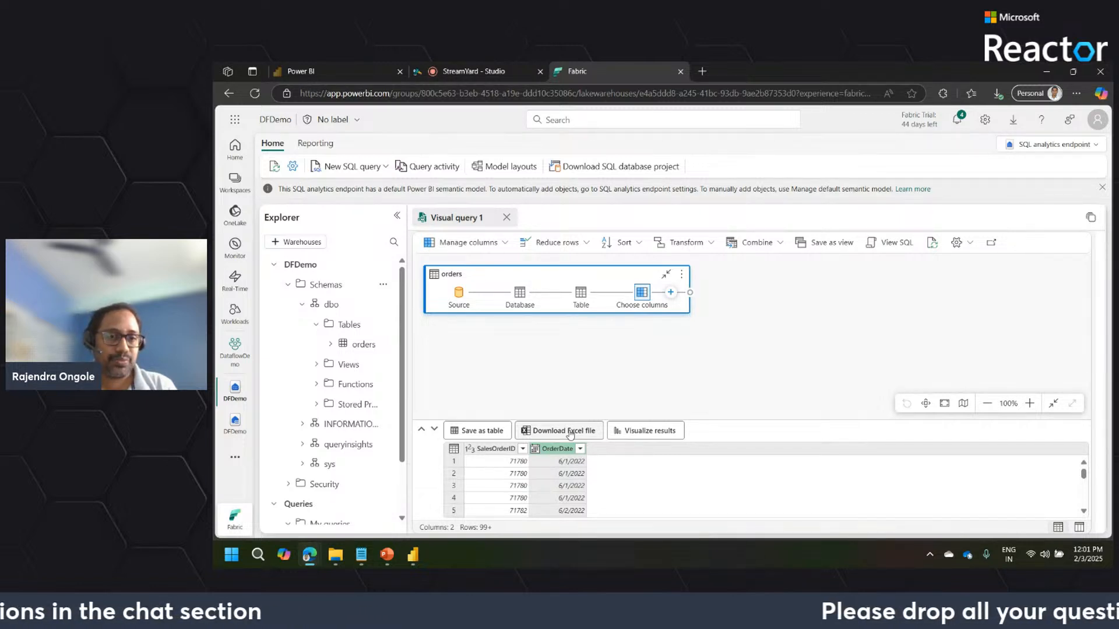
pyautogui.click(656, 434)
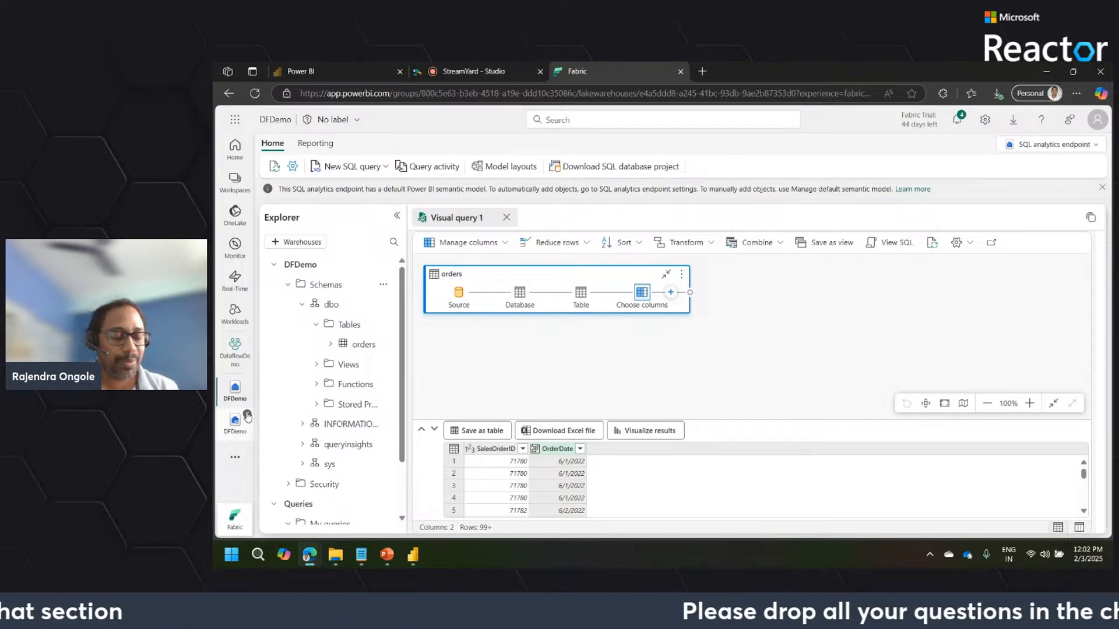
# Close the other open DFDemo item and switch to the presentation's Thanks slide in PowerPoint.
pyautogui.click(247, 416)
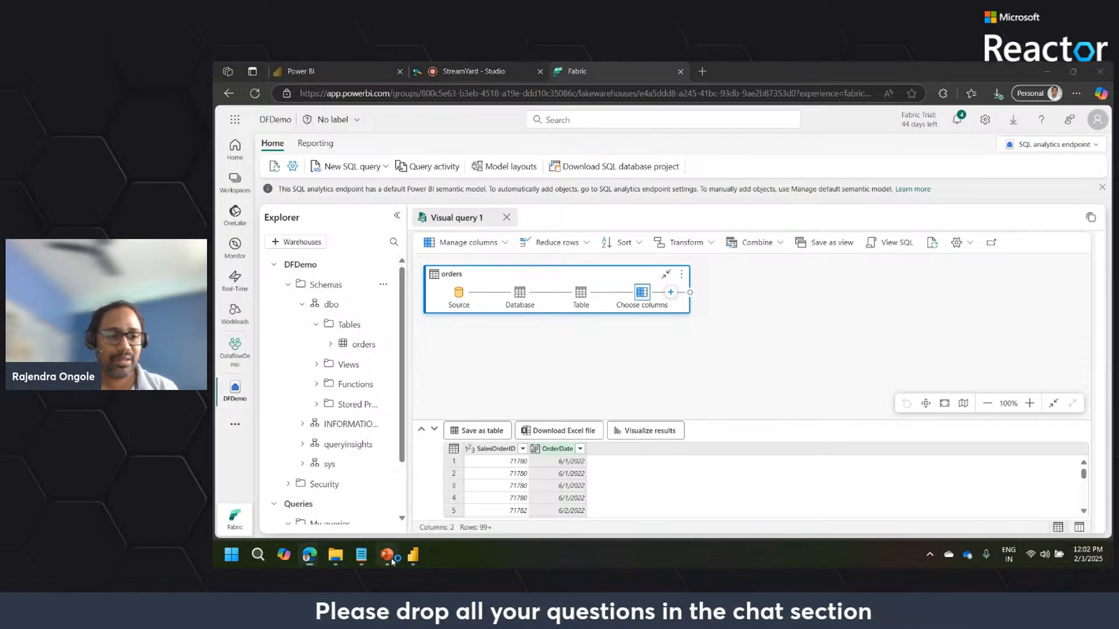
pyautogui.hotkey('alt', 'Tab')
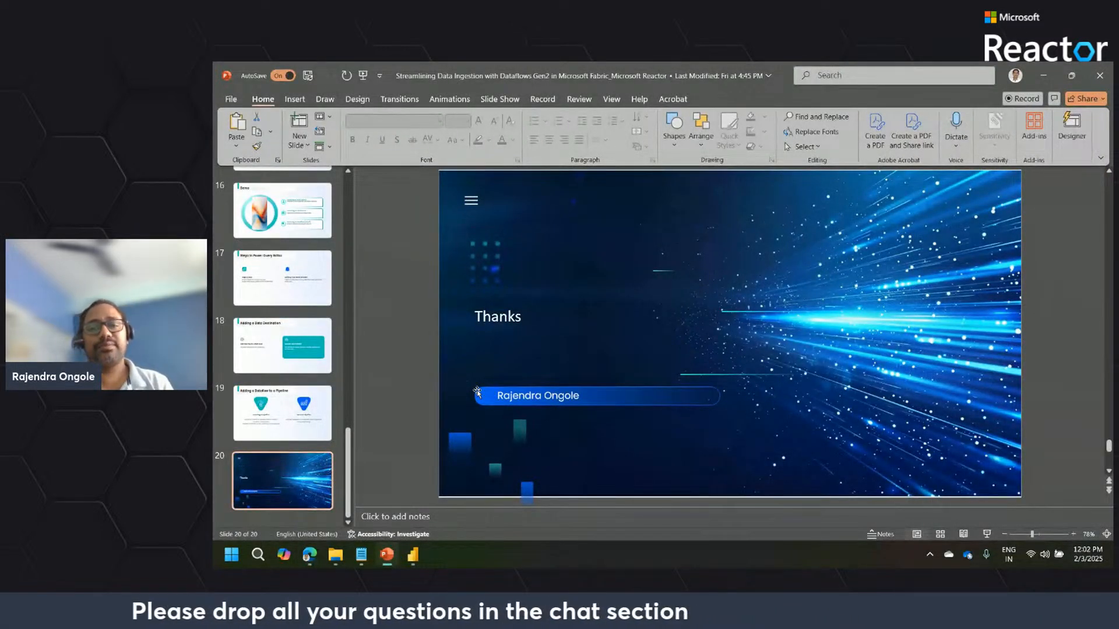